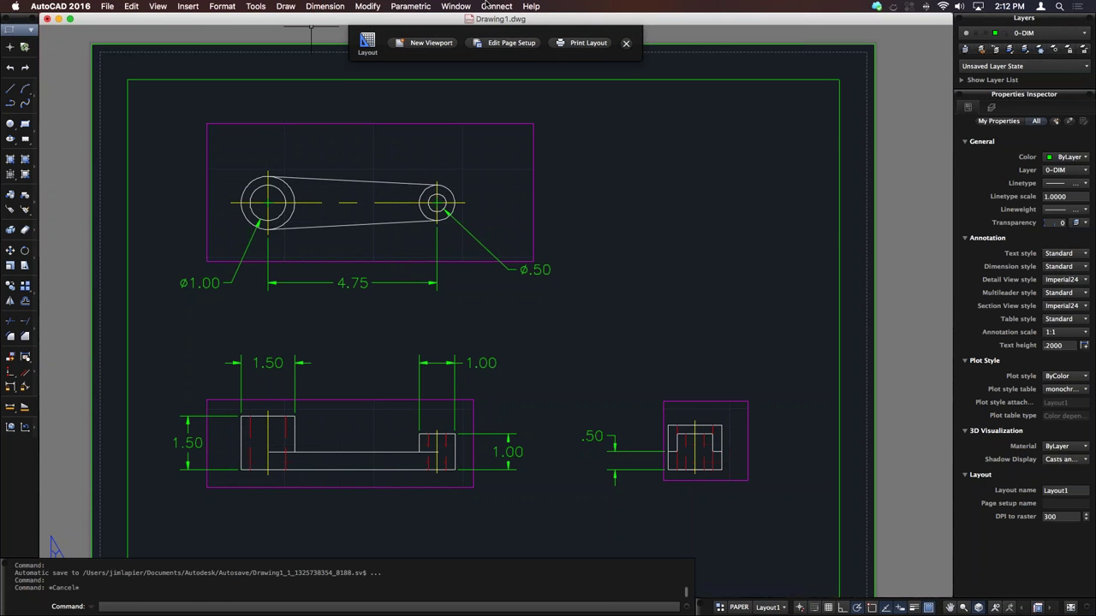
Step: Look over the File menu commands and the Dimension menu list
{"action": "left_click", "coordinate": [109, 5]}
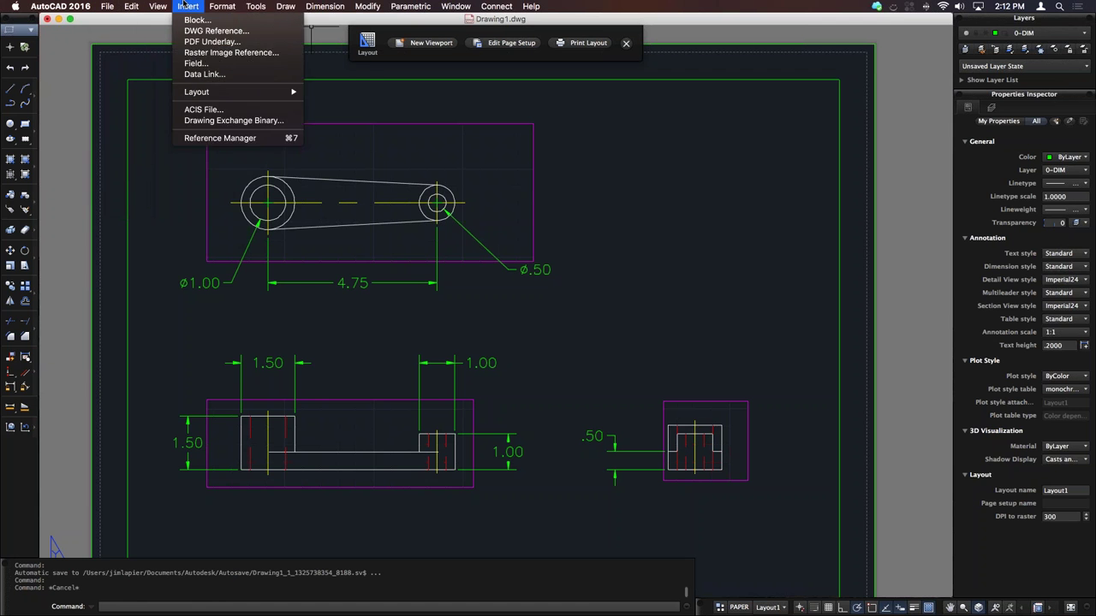
{"action": "mouse_move", "coordinate": [266, 4]}
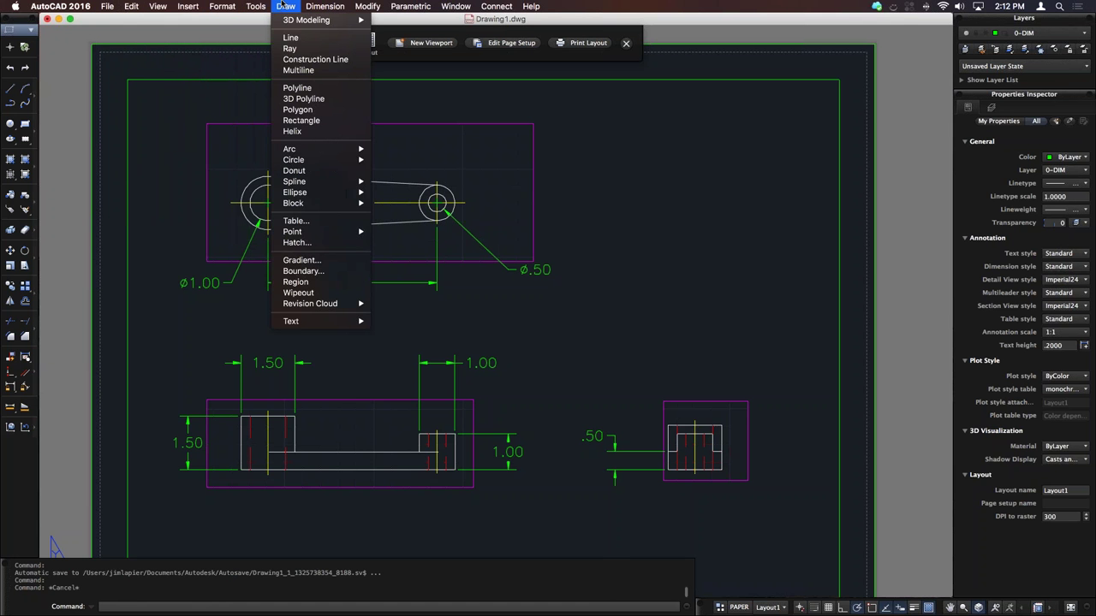
{"action": "left_click", "coordinate": [325, 5]}
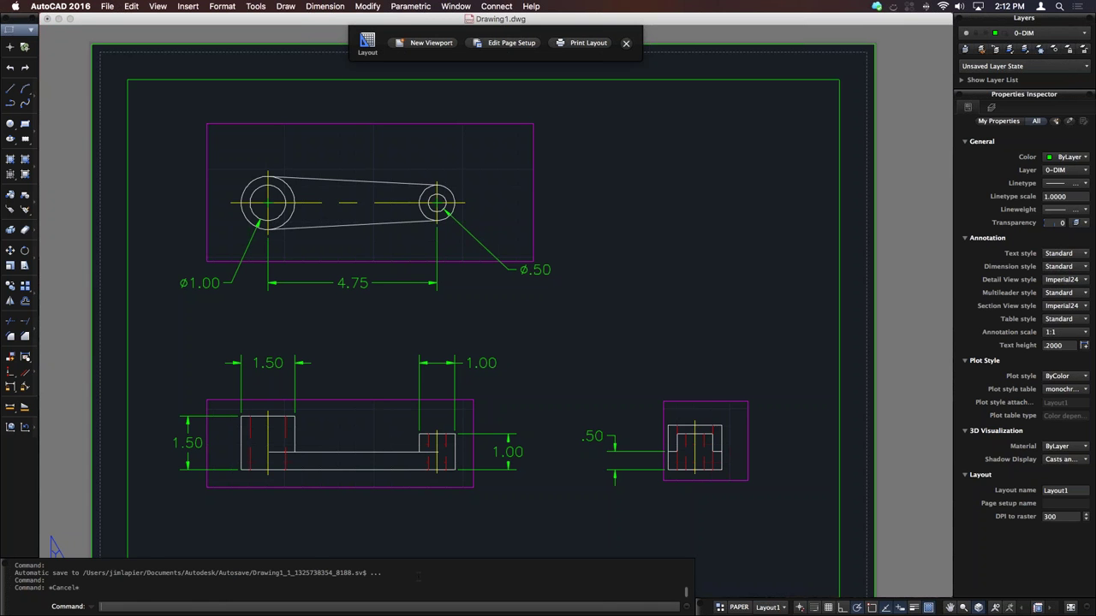
Step: Start a LINE, place a first point, undo the segment and cancel the command
{"action": "type", "text": "line"}
{"action": "key", "text": "Return"}
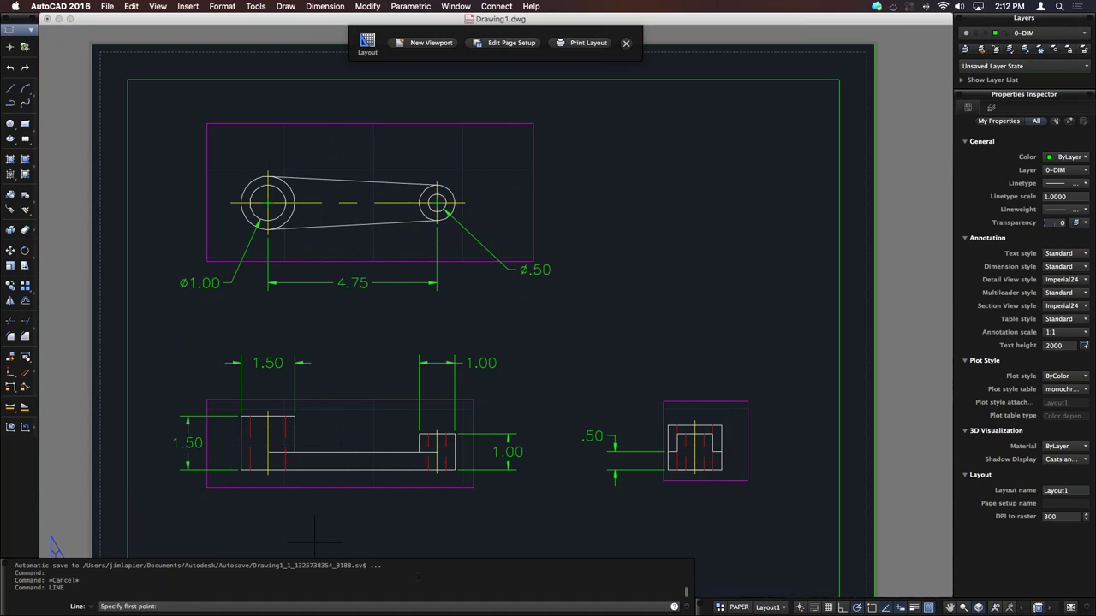
{"action": "left_click", "coordinate": [531, 319]}
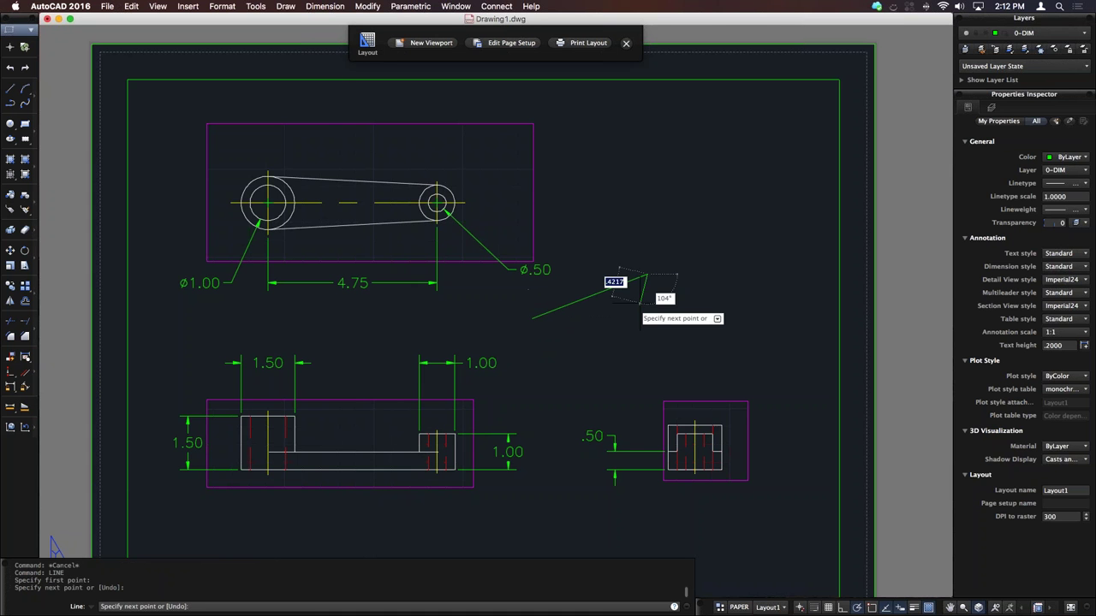
{"action": "type", "text": "u"}
{"action": "key", "text": "Return"}
{"action": "key", "text": "Escape"}
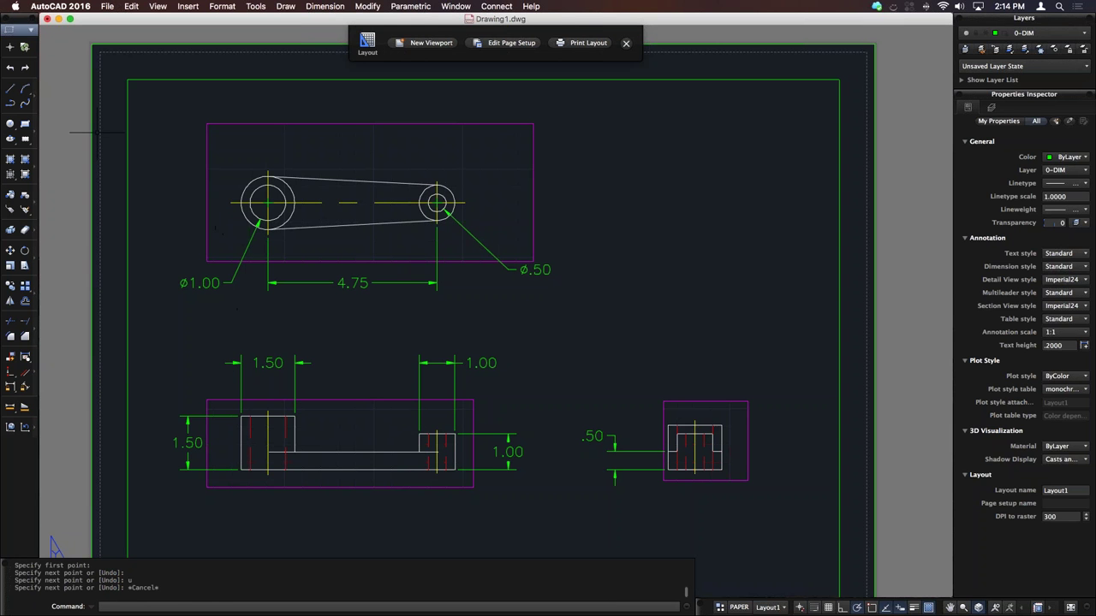
Step: Switch the workspace to Annotation, then Modeling, then back to Drafting
{"action": "left_click", "coordinate": [18, 34]}
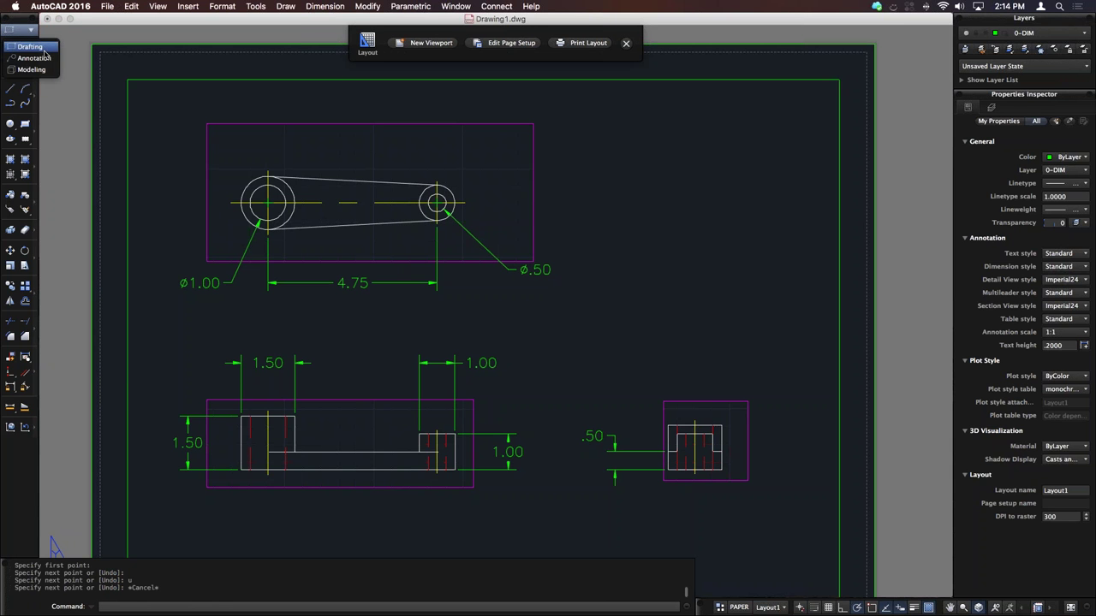
{"action": "left_click", "coordinate": [41, 58]}
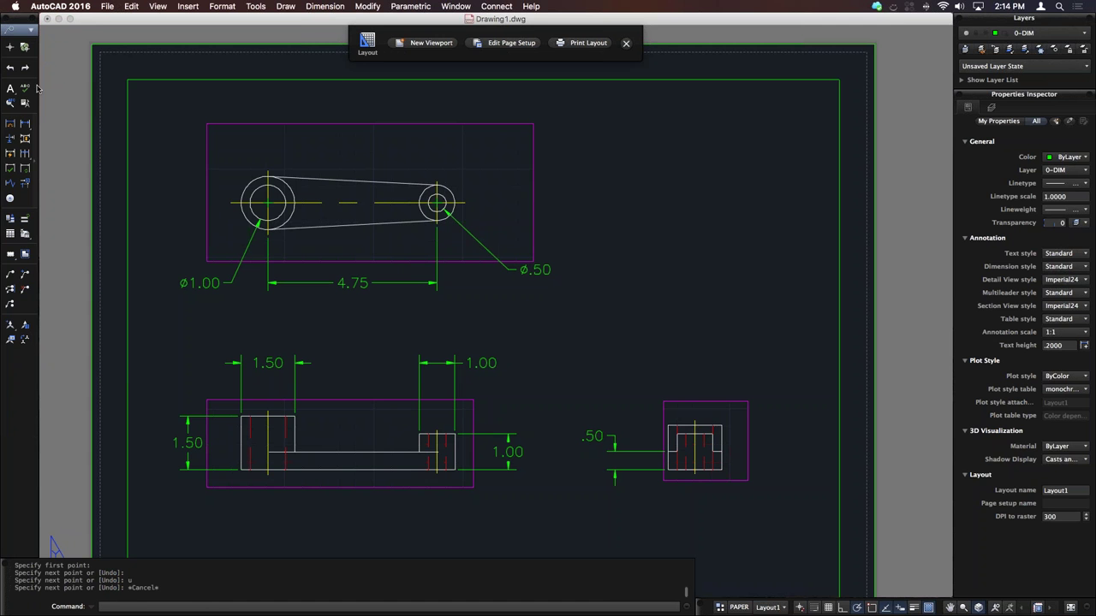
{"action": "left_click", "coordinate": [17, 31]}
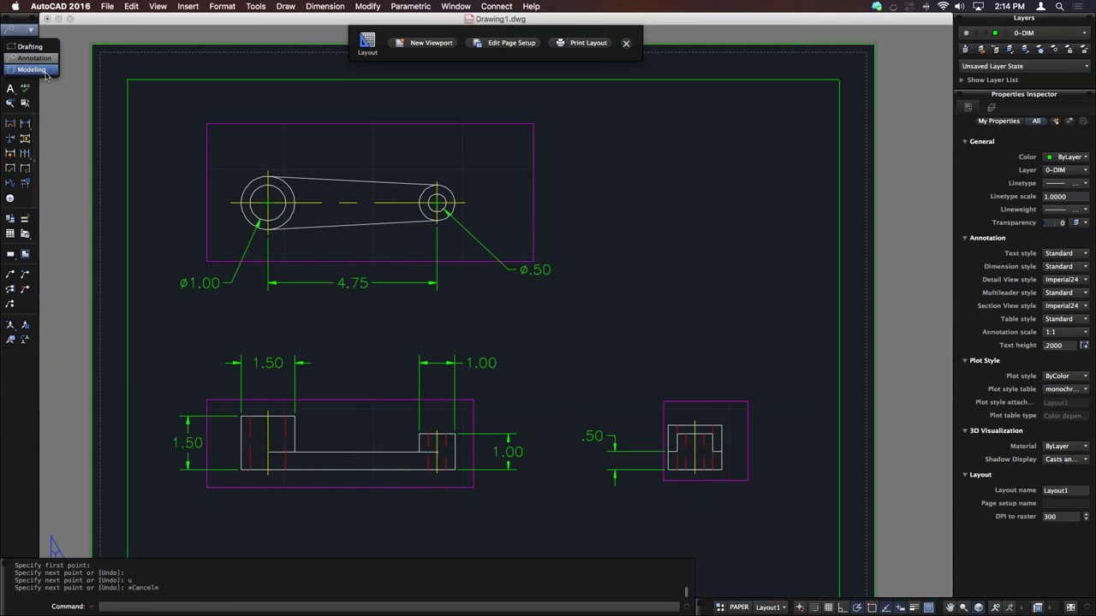
{"action": "left_click", "coordinate": [46, 69]}
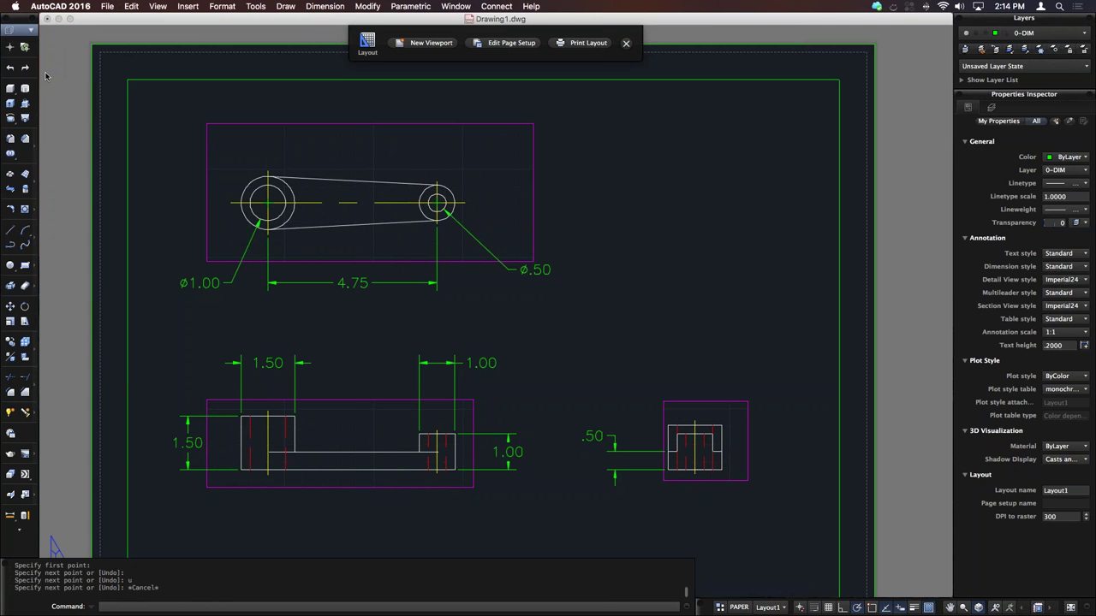
{"action": "left_click", "coordinate": [17, 31]}
{"action": "left_click", "coordinate": [34, 47]}
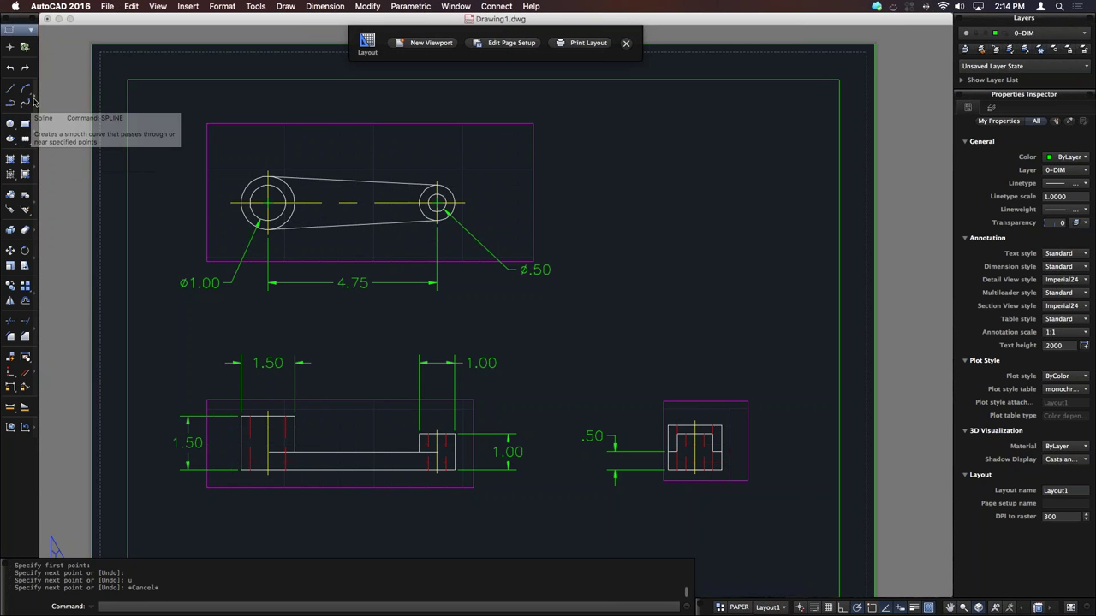
{"action": "mouse_move", "coordinate": [34, 101]}
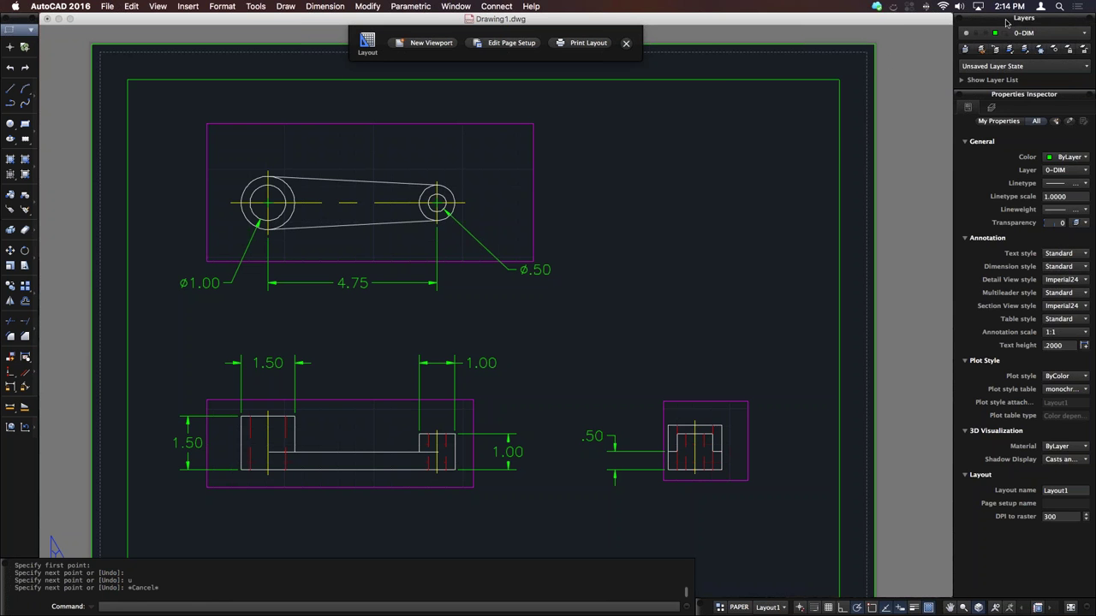
Step: Float the Layers palette and Properties Inspector, redock both on the right, and expand then collapse the layer list
{"action": "mouse_move", "coordinate": [1011, 21]}
{"action": "left_mouse_down"}
{"action": "mouse_move", "coordinate": [985, 52]}
{"action": "mouse_move", "coordinate": [695, 72]}
{"action": "left_mouse_up"}
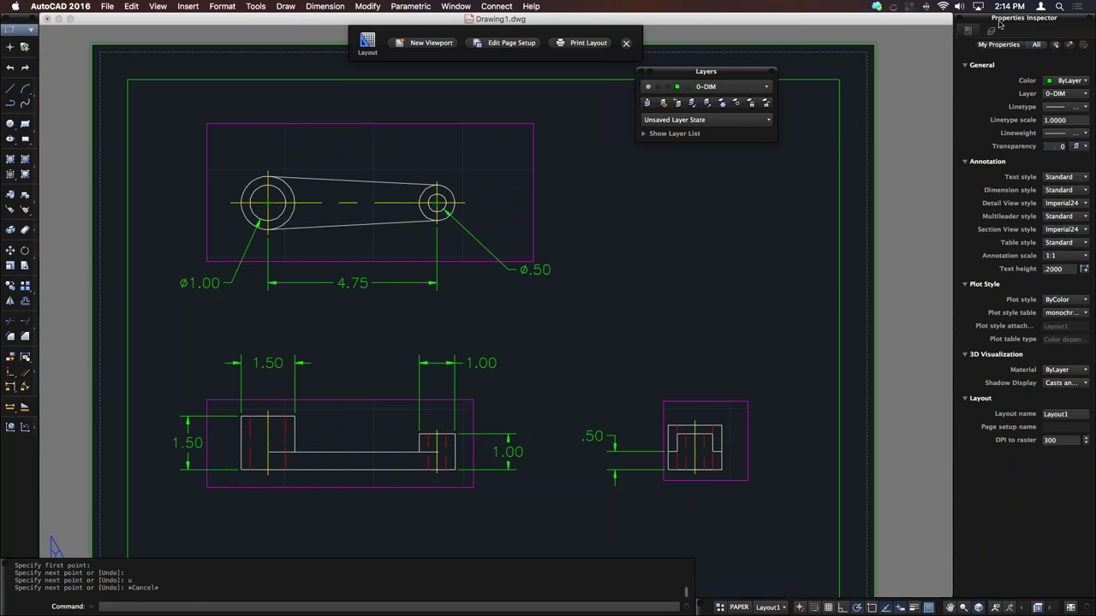
{"action": "mouse_move", "coordinate": [998, 23]}
{"action": "left_mouse_down"}
{"action": "mouse_move", "coordinate": [842, 89]}
{"action": "mouse_move", "coordinate": [645, 209]}
{"action": "mouse_move", "coordinate": [618, 208]}
{"action": "left_mouse_up"}
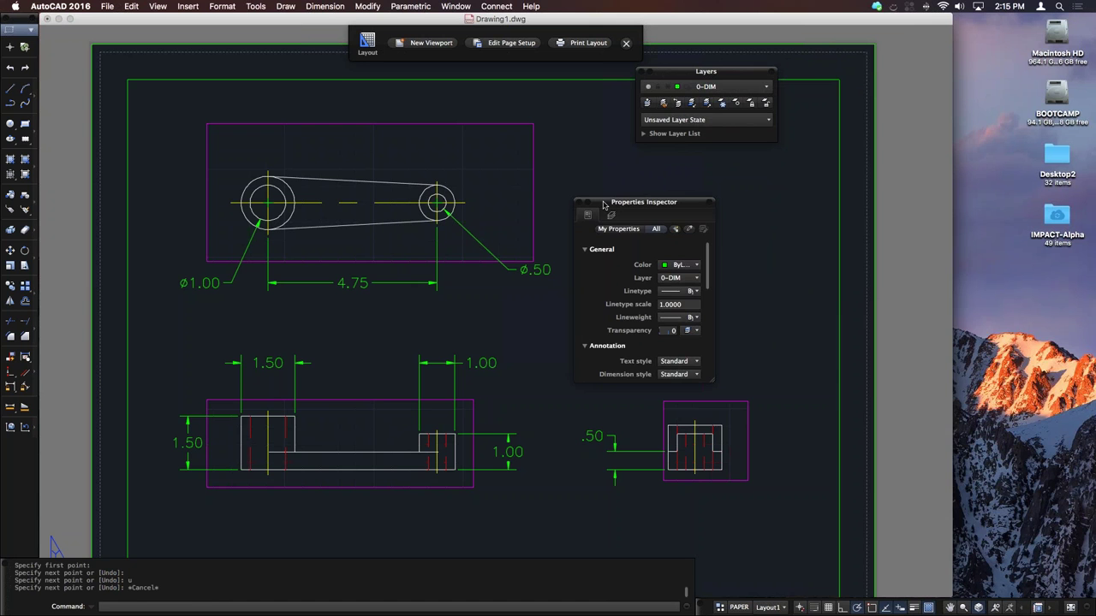
{"action": "mouse_move", "coordinate": [604, 203]}
{"action": "left_mouse_down"}
{"action": "mouse_move", "coordinate": [920, 359]}
{"action": "mouse_move", "coordinate": [999, 368]}
{"action": "left_mouse_up"}
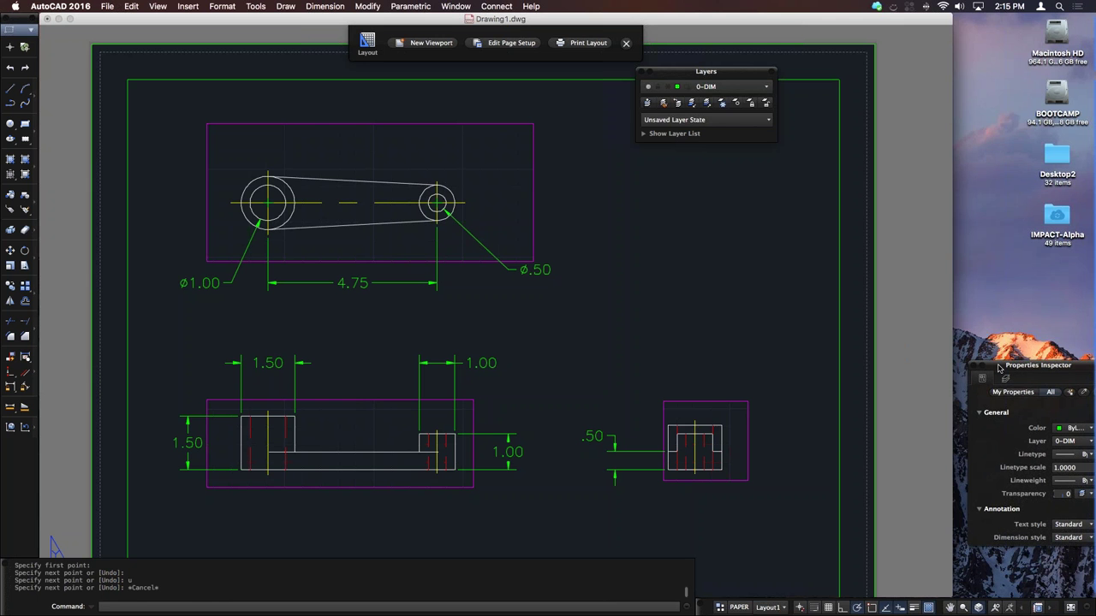
{"action": "left_click_drag", "start_coordinate": [999, 368], "coordinate": [1001, 368]}
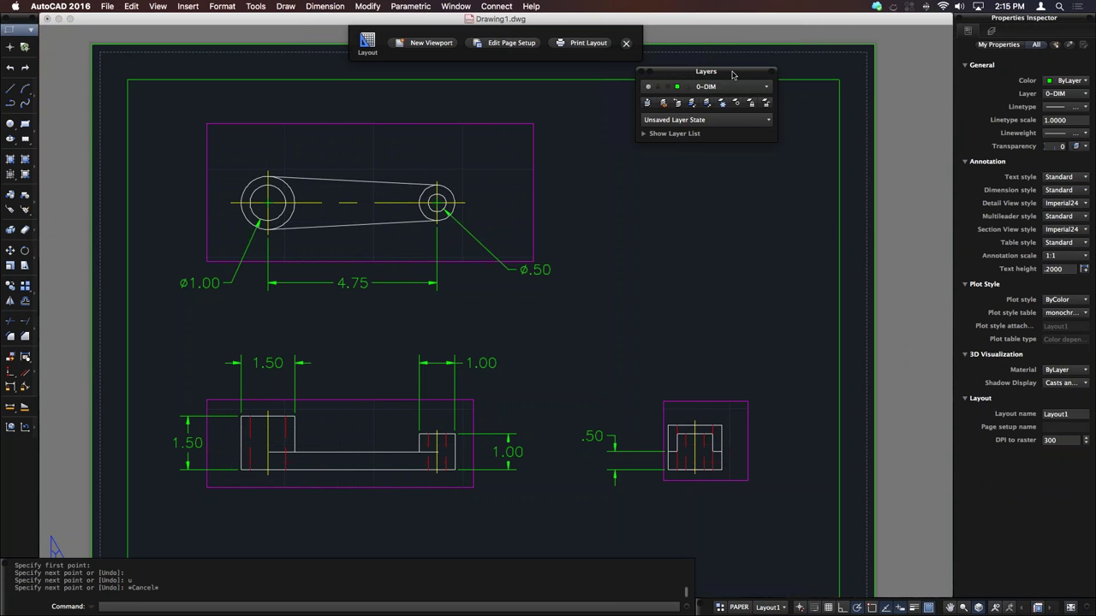
{"action": "mouse_move", "coordinate": [732, 75]}
{"action": "left_mouse_down"}
{"action": "mouse_move", "coordinate": [824, 154]}
{"action": "mouse_move", "coordinate": [946, 161]}
{"action": "mouse_move", "coordinate": [886, 161]}
{"action": "mouse_move", "coordinate": [937, 162]}
{"action": "left_mouse_up"}
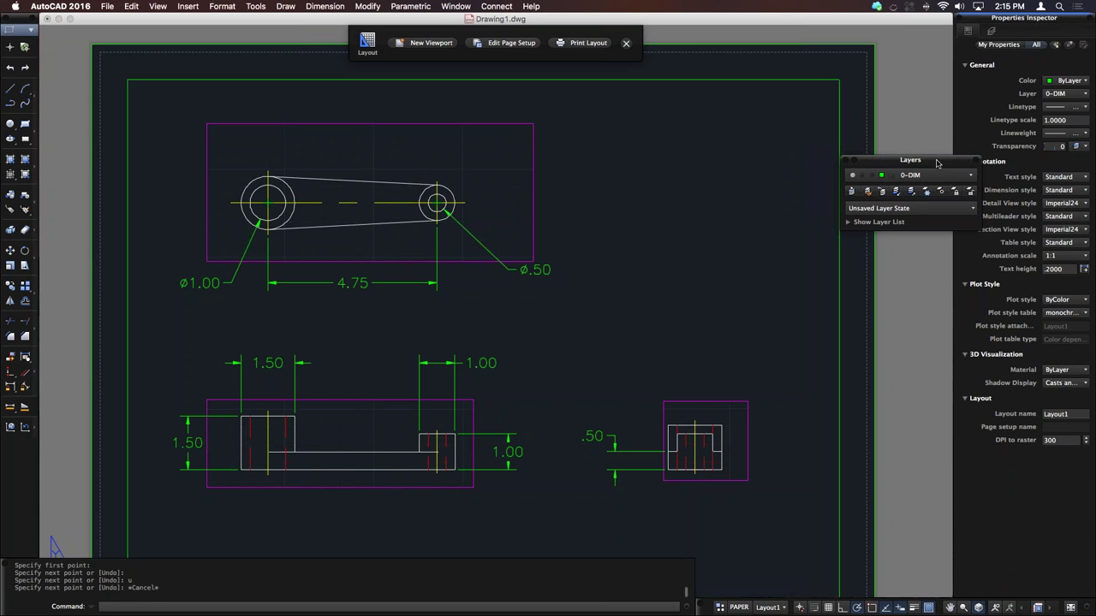
{"action": "left_click_drag", "start_coordinate": [936, 162], "coordinate": [937, 160]}
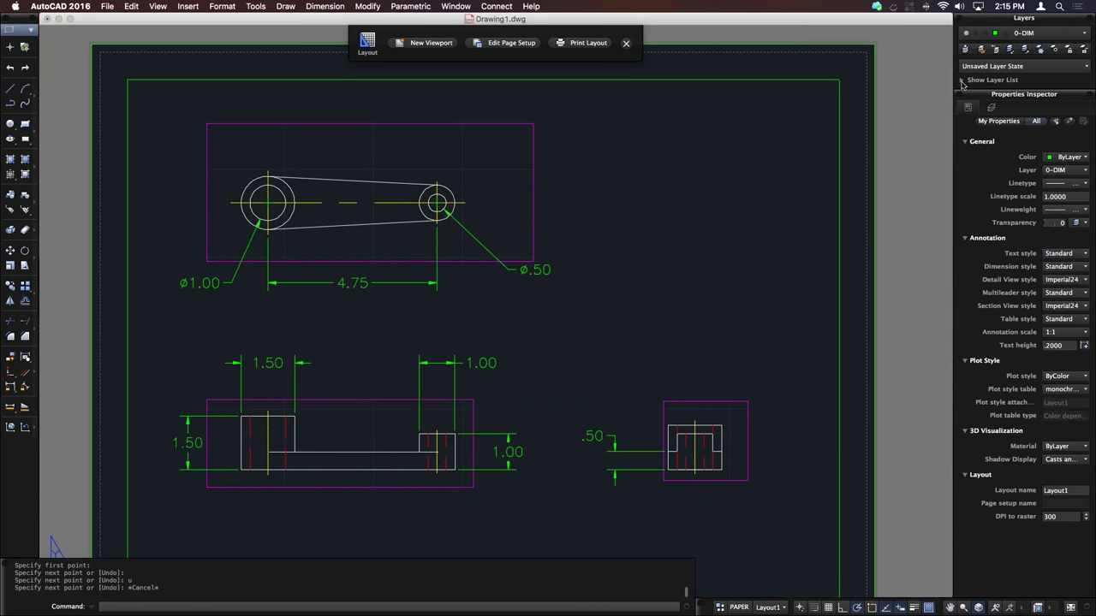
{"action": "left_click", "coordinate": [962, 81]}
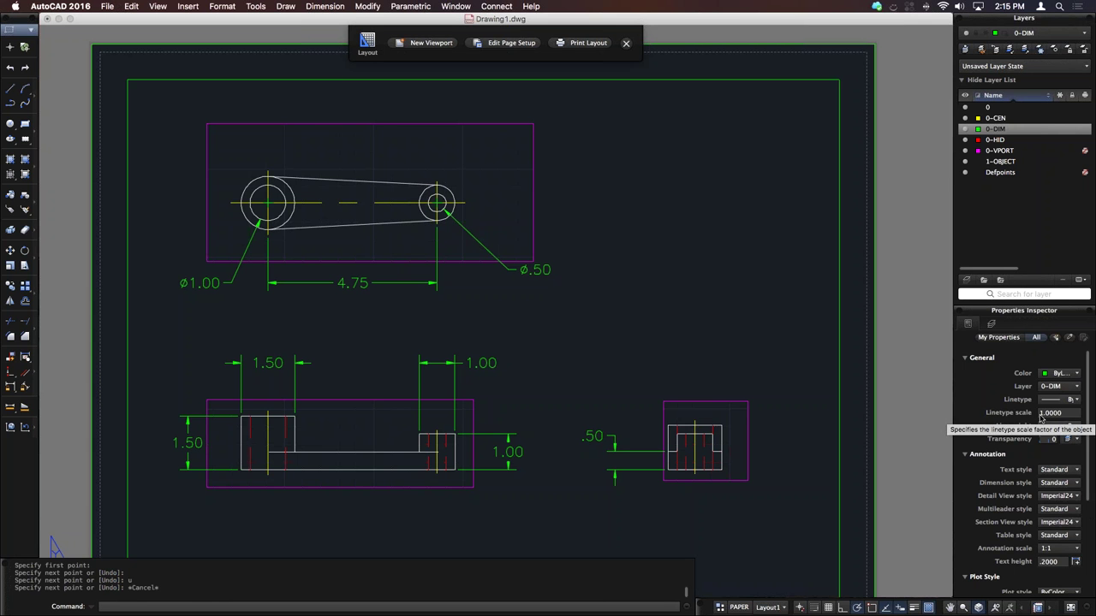
{"action": "left_click", "coordinate": [963, 81]}
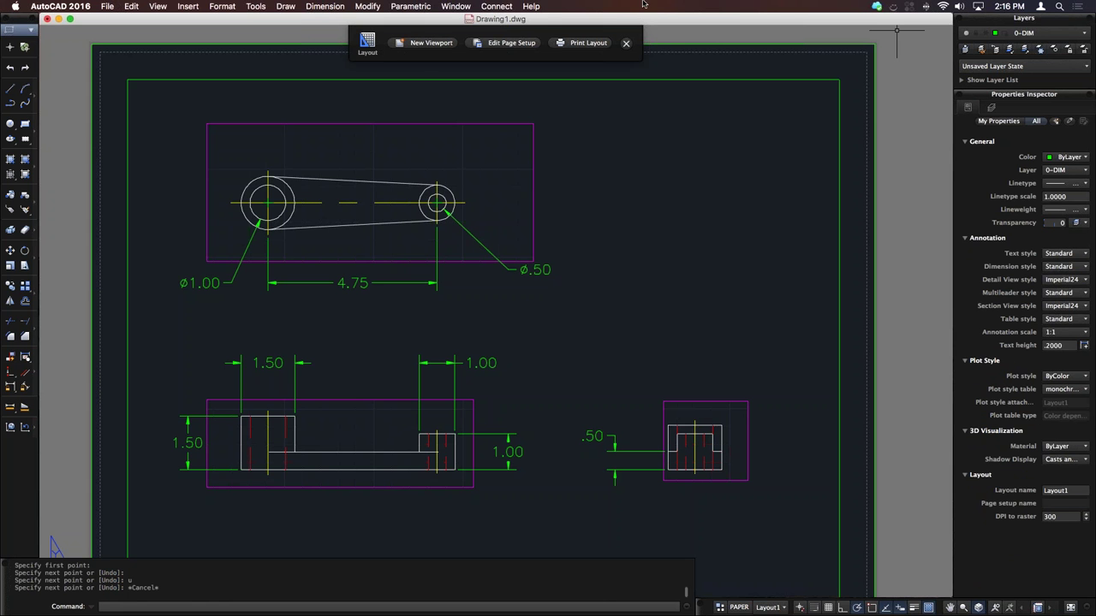
Step: Open the Reference Manager palette, dock it in the right panel, then close it
{"action": "left_click", "coordinate": [461, 6]}
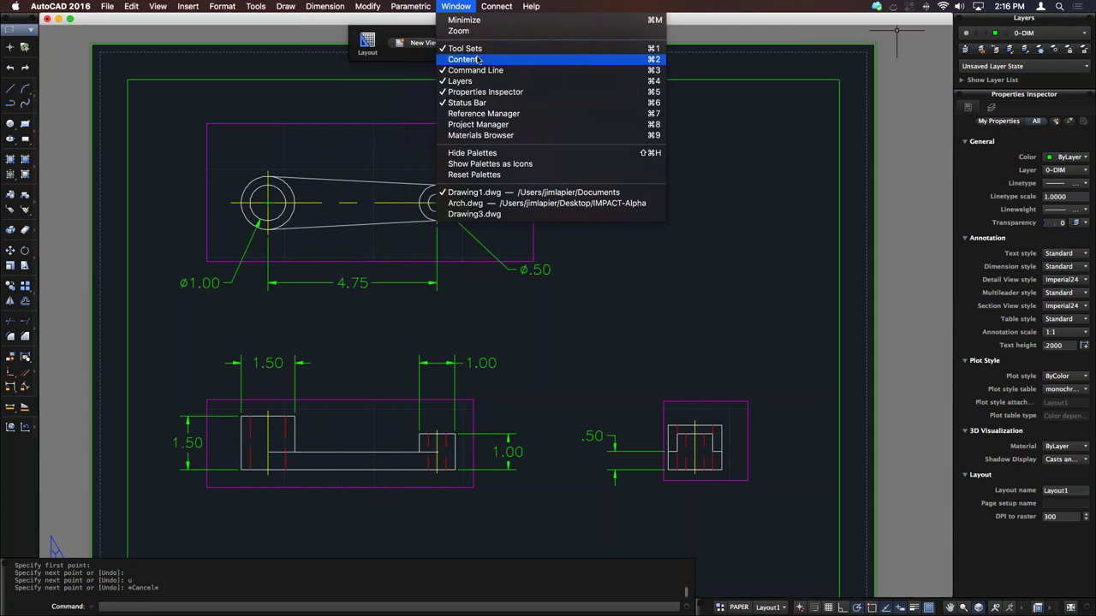
{"action": "left_click", "coordinate": [487, 113]}
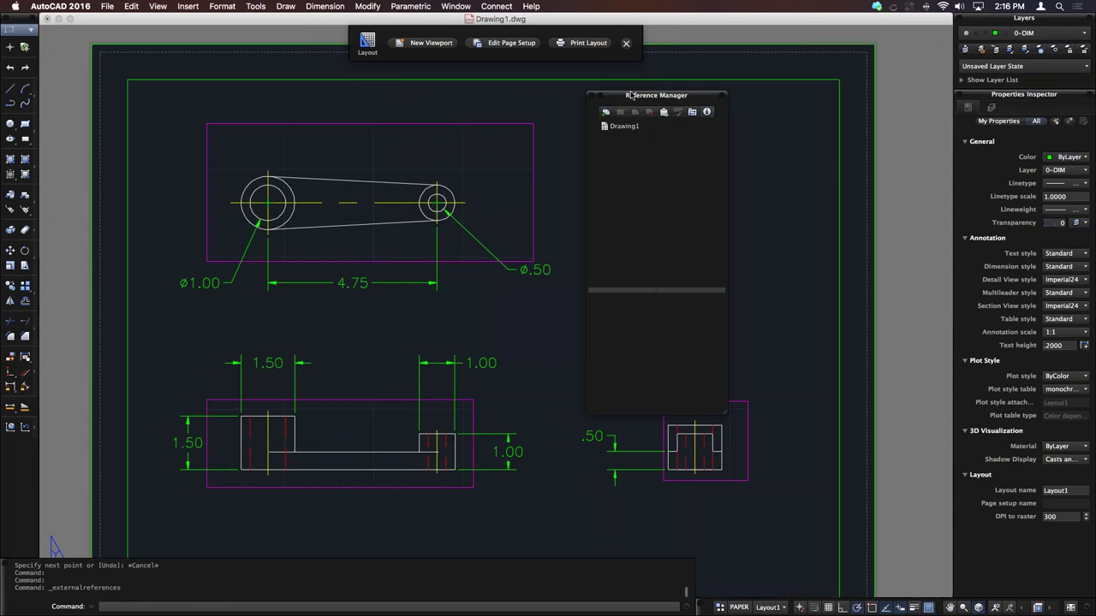
{"action": "left_click_drag", "start_coordinate": [629, 95], "coordinate": [886, 159]}
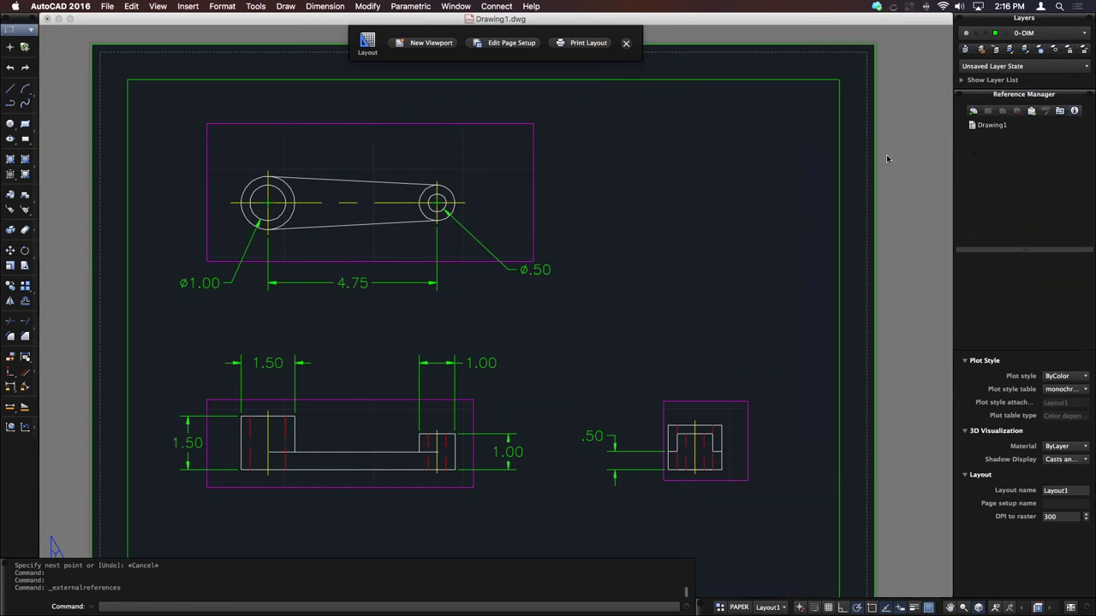
{"action": "left_click", "coordinate": [961, 98]}
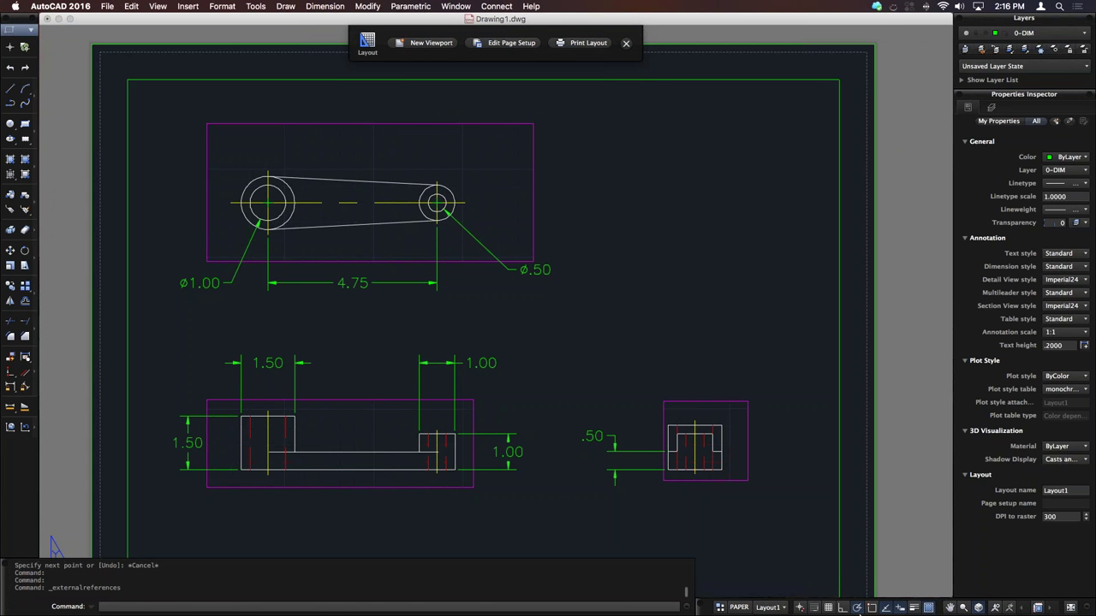
Step: Select the 4.75 dimension, browse all its properties, then switch to My Properties
{"action": "mouse_move", "coordinate": [869, 609]}
{"action": "left_click", "coordinate": [379, 282]}
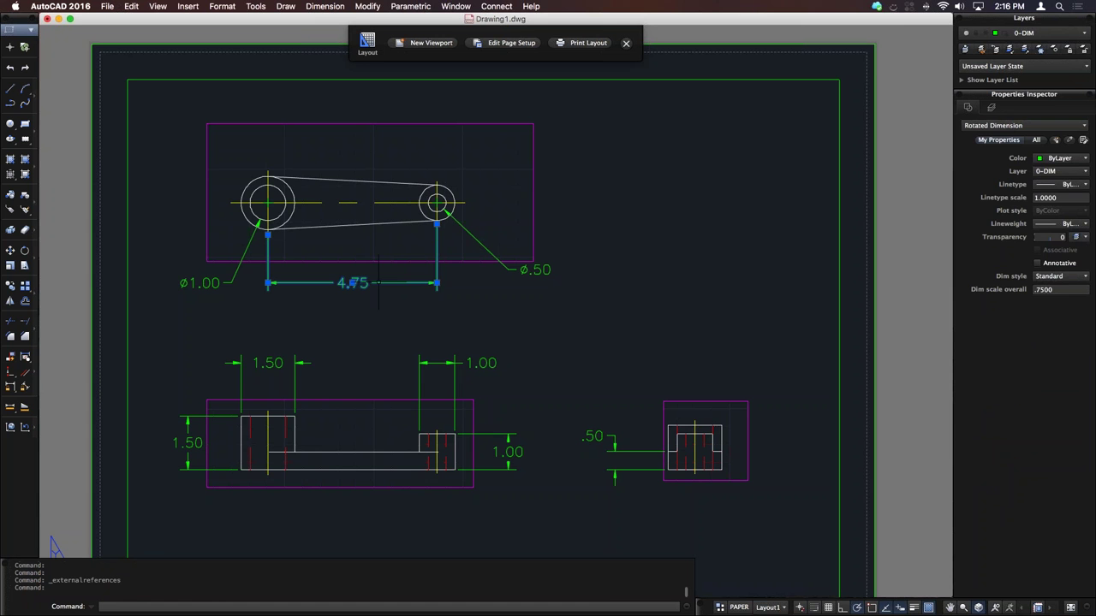
{"action": "left_click", "coordinate": [1036, 139]}
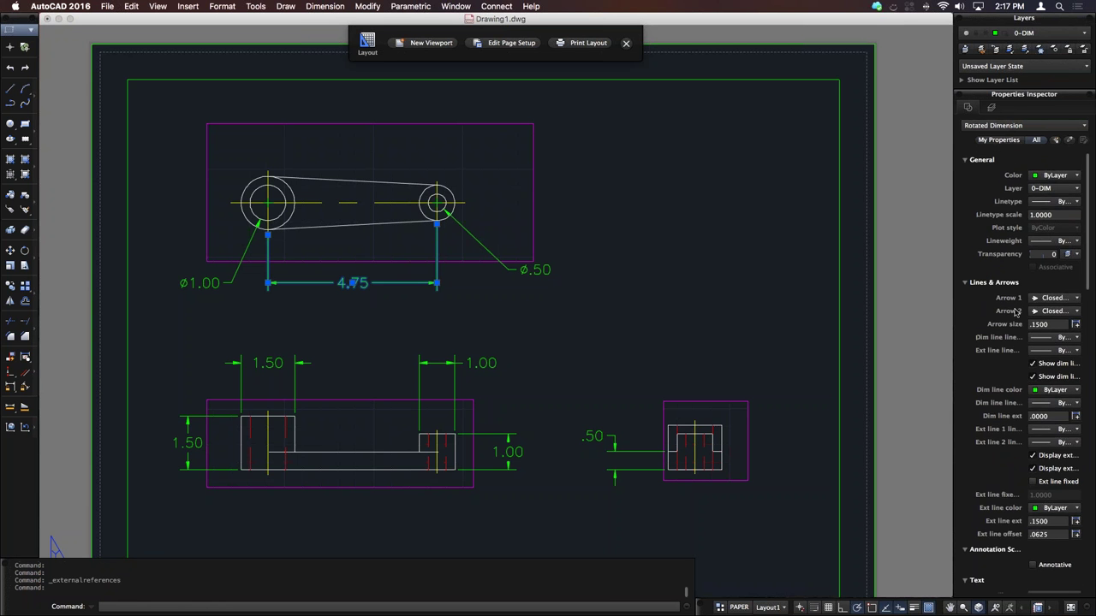
{"action": "scroll", "coordinate": [1015, 312], "scroll_direction": "down", "scroll_amount": 3}
{"action": "scroll", "coordinate": [1015, 313], "scroll_direction": "down", "scroll_amount": 15}
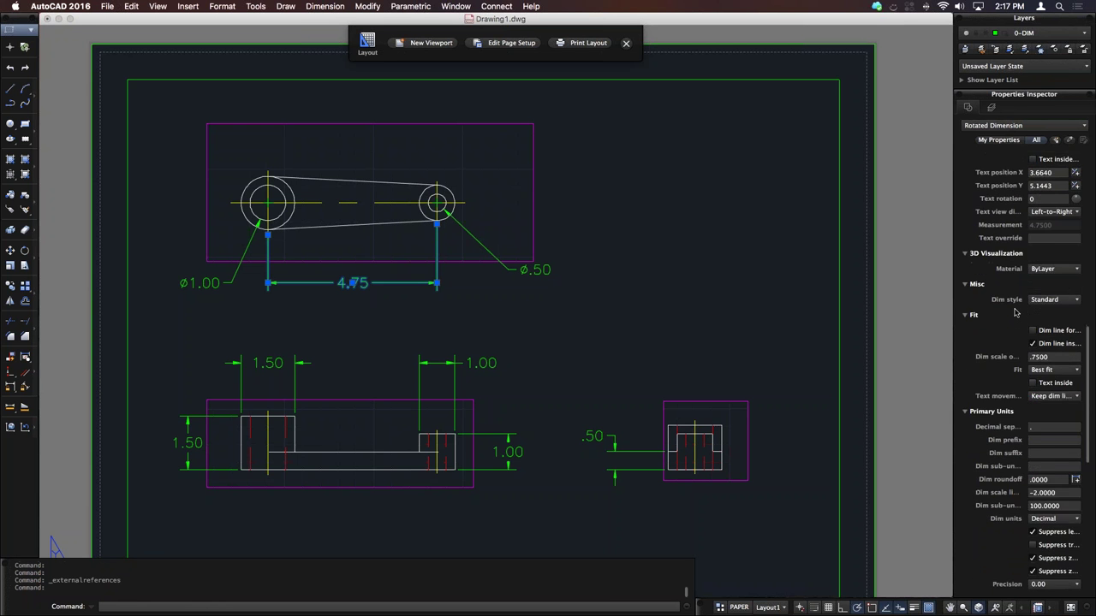
{"action": "scroll", "coordinate": [1015, 312], "scroll_direction": "up", "scroll_amount": 10}
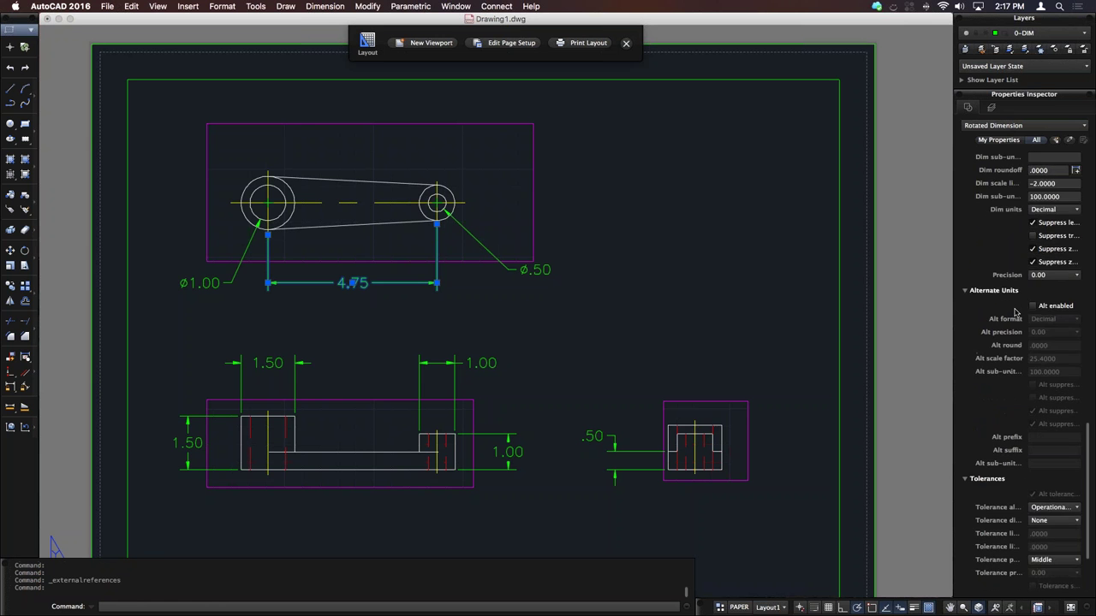
{"action": "scroll", "coordinate": [1016, 312], "scroll_direction": "up", "scroll_amount": 10}
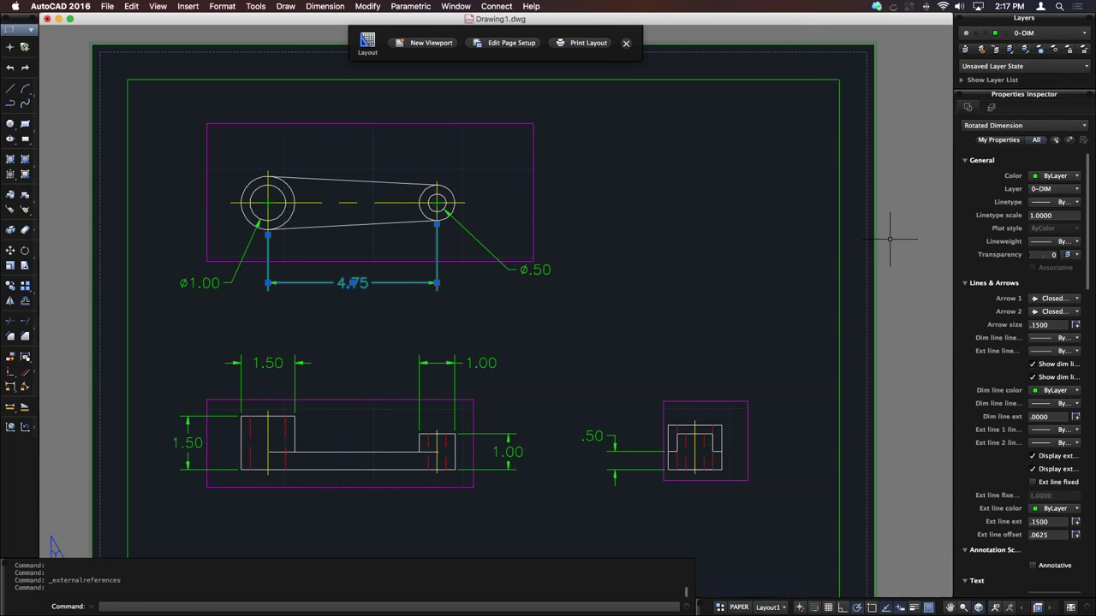
{"action": "left_click", "coordinate": [1004, 140]}
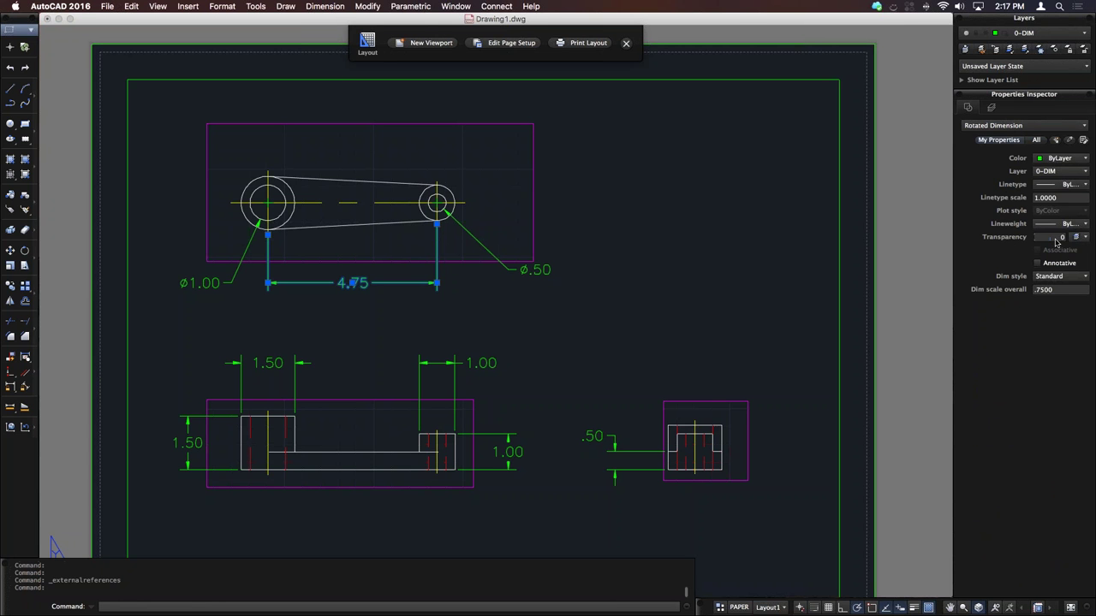
Step: Check Text override and Measurement under Customize My Properties, then return to the short list
{"action": "left_click", "coordinate": [1084, 140]}
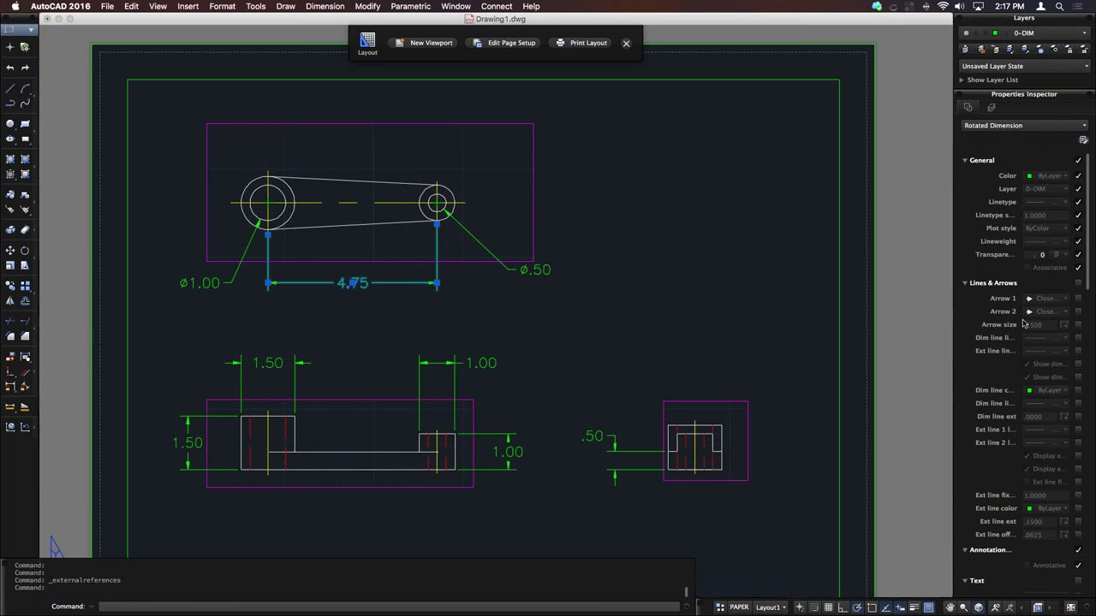
{"action": "scroll", "coordinate": [1022, 324], "scroll_direction": "down", "scroll_amount": 5}
{"action": "scroll", "coordinate": [1022, 323], "scroll_direction": "down", "scroll_amount": 8}
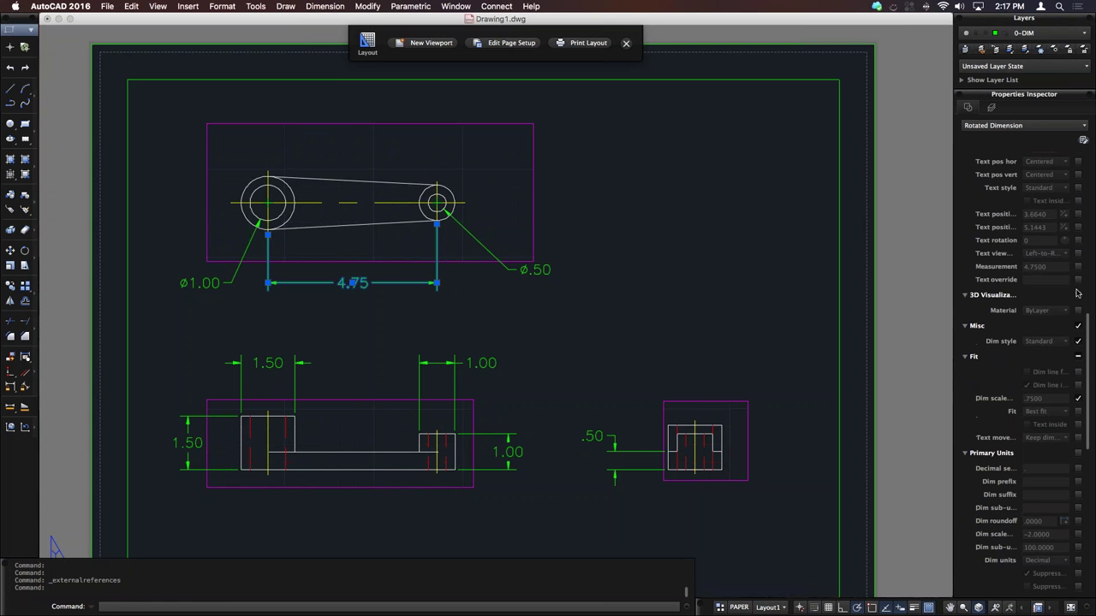
{"action": "left_click", "coordinate": [1079, 282]}
{"action": "left_click", "coordinate": [1078, 267]}
{"action": "scroll", "coordinate": [1081, 269], "scroll_direction": "down", "scroll_amount": 6}
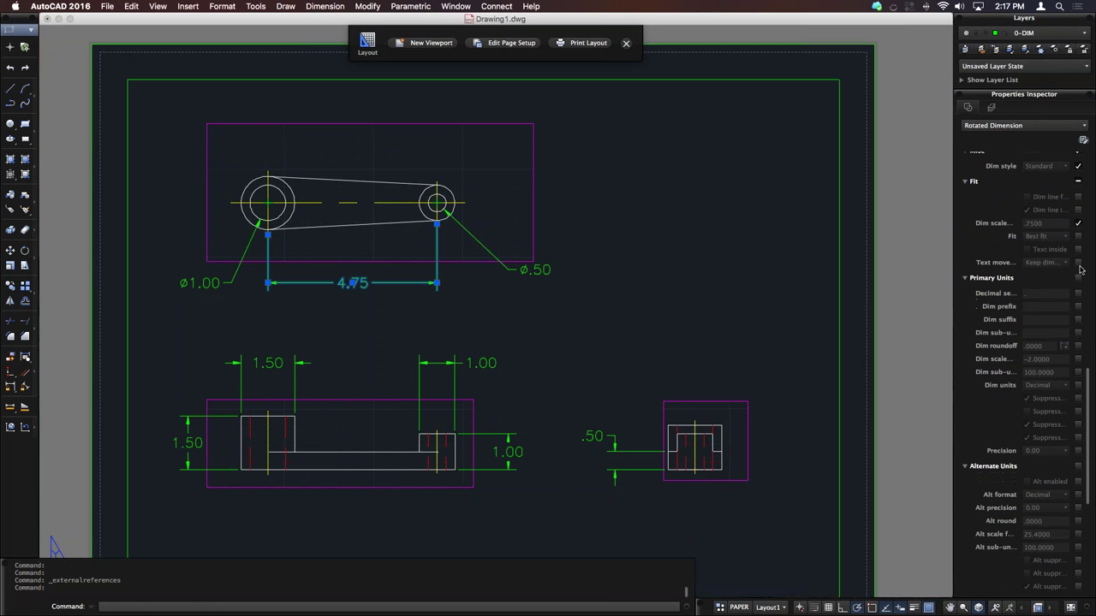
{"action": "scroll", "coordinate": [1080, 269], "scroll_direction": "down", "scroll_amount": 8}
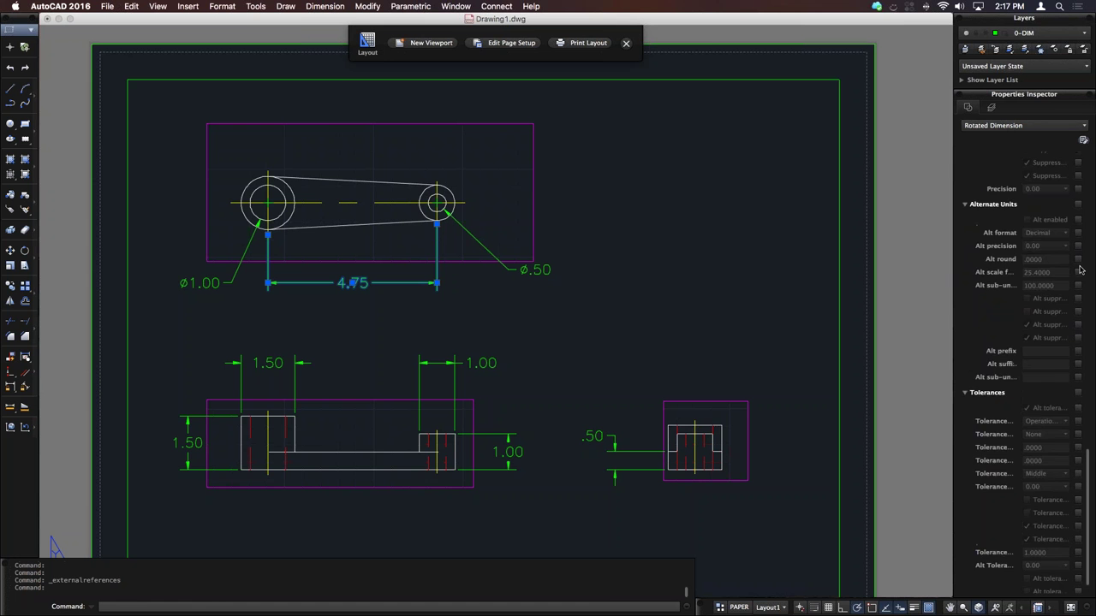
{"action": "scroll", "coordinate": [1080, 269], "scroll_direction": "up", "scroll_amount": 10}
{"action": "left_click", "coordinate": [1084, 140]}
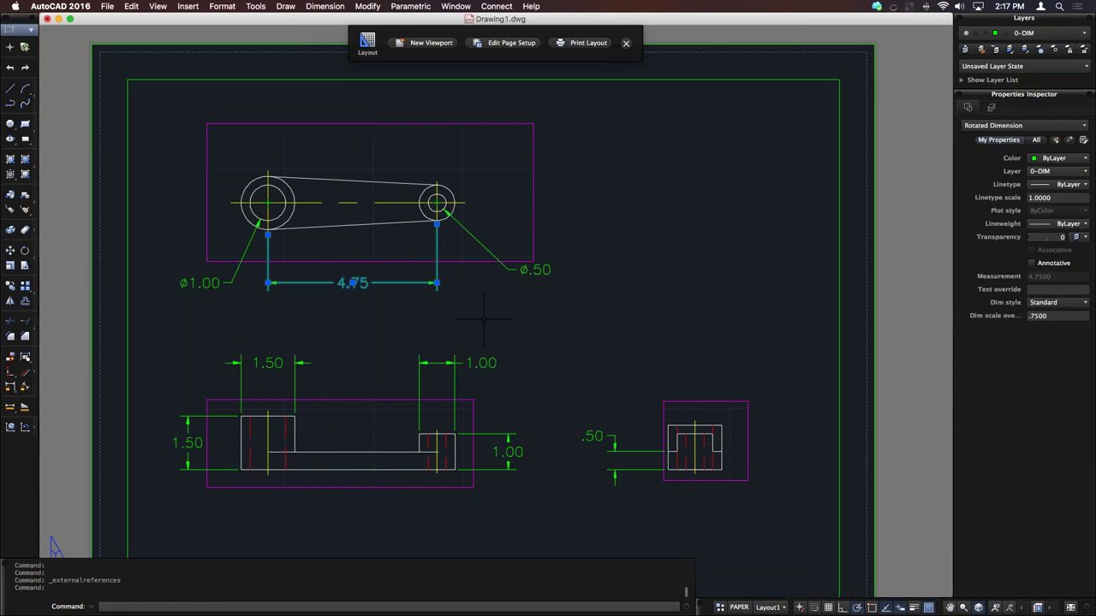
Step: Deselect the 4.75 dimension, select the top viewport to view its properties, then deselect it
{"action": "key", "text": "Escape"}
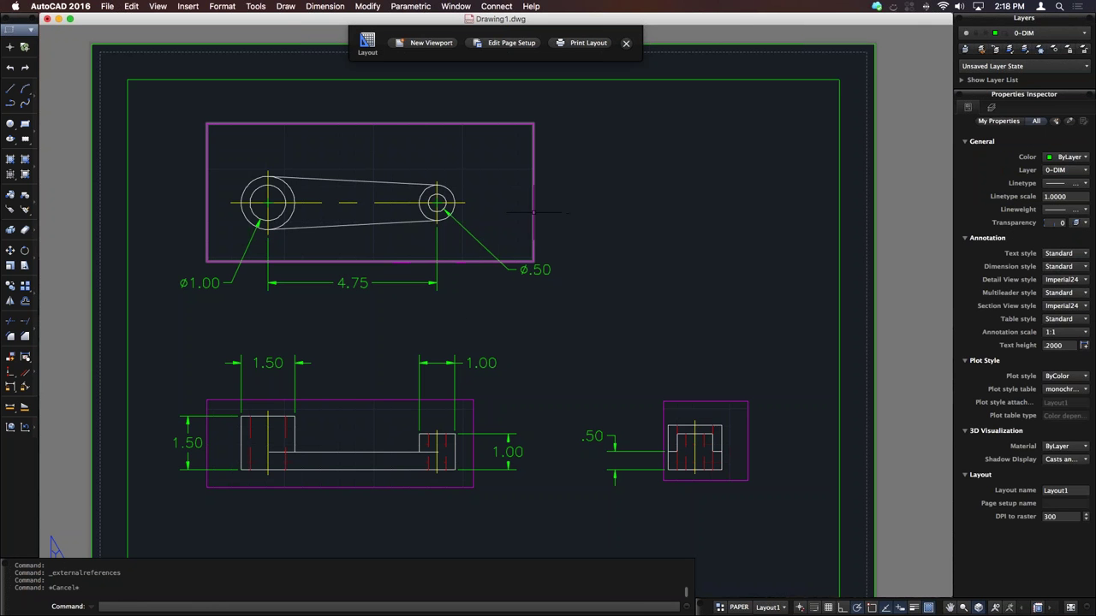
{"action": "left_click", "coordinate": [534, 212]}
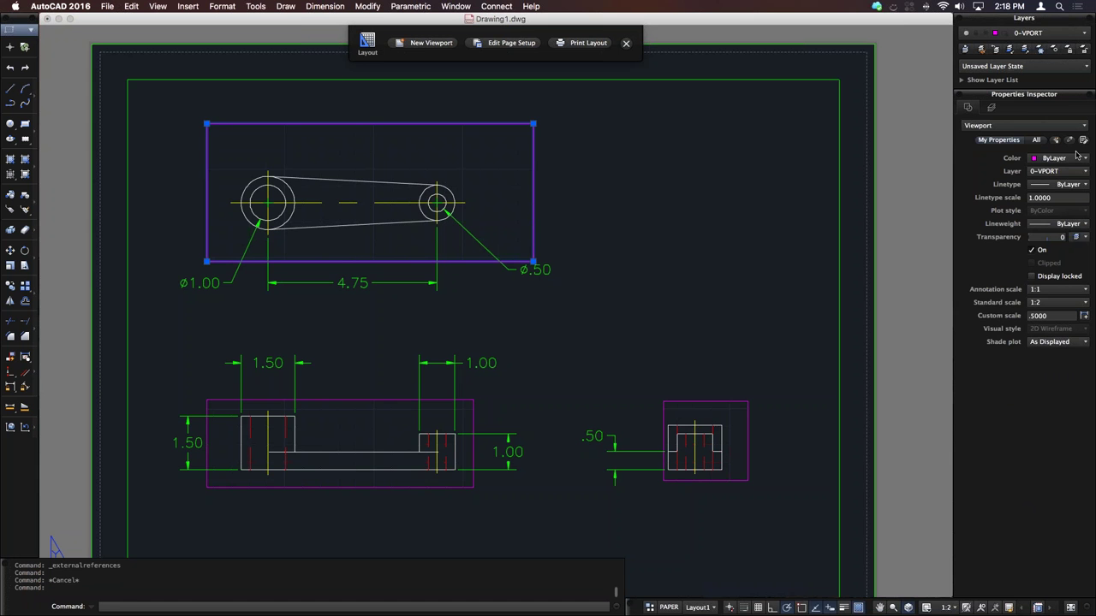
{"action": "key", "text": "Escape"}
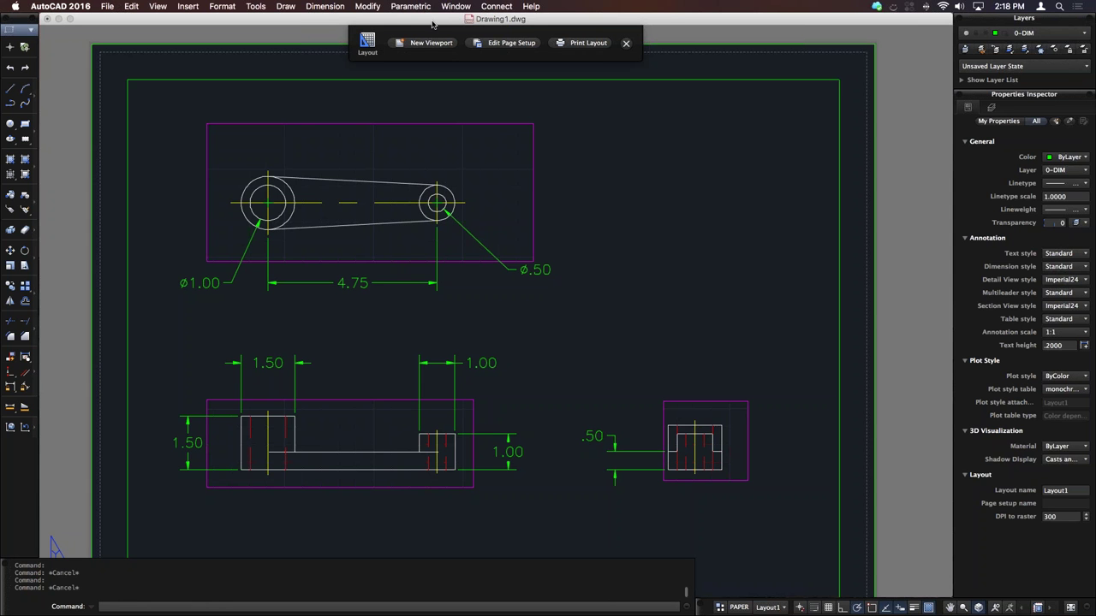
{"action": "left_click", "coordinate": [455, 6]}
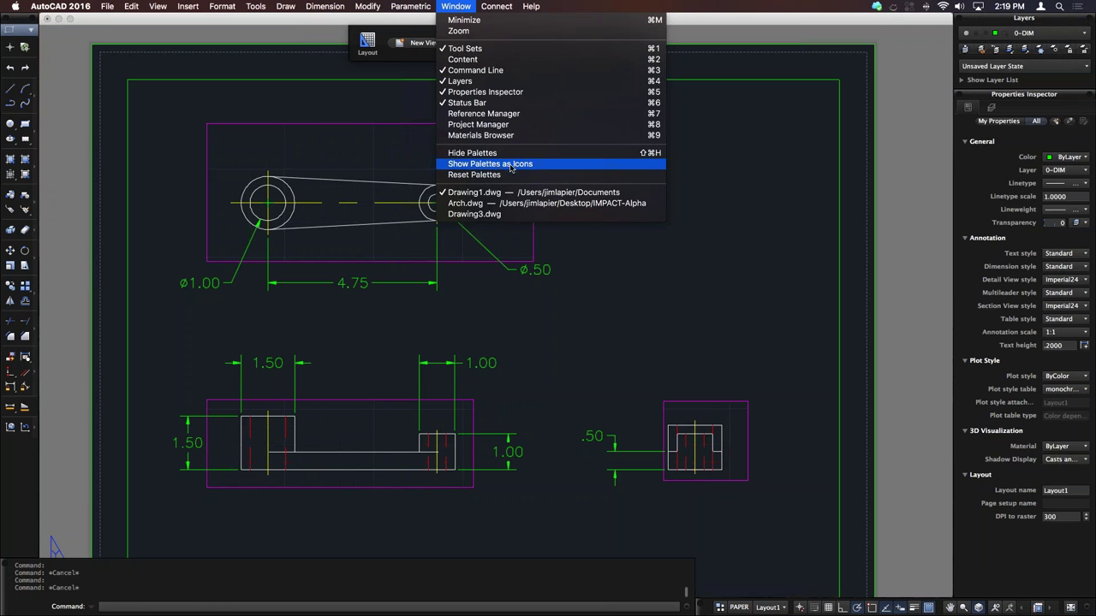
Step: Choose Window > Show Palettes as Icons
{"action": "left_click", "coordinate": [511, 165]}
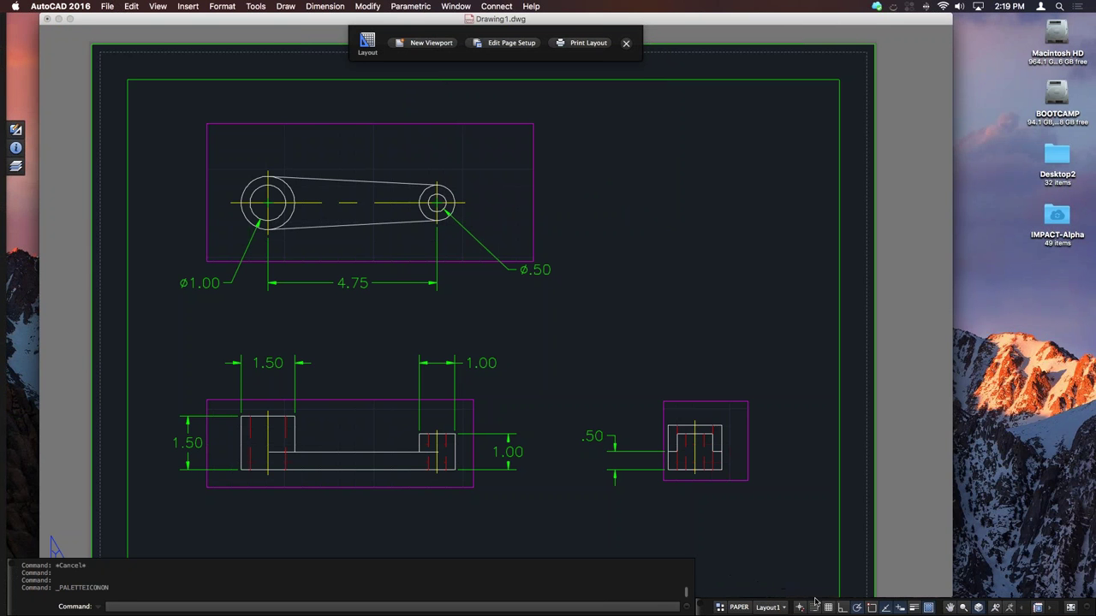
Step: Zoom the drawing window to full screen, then pop open the Layers, Properties and Tool Sets icons
{"action": "left_click", "coordinate": [71, 19]}
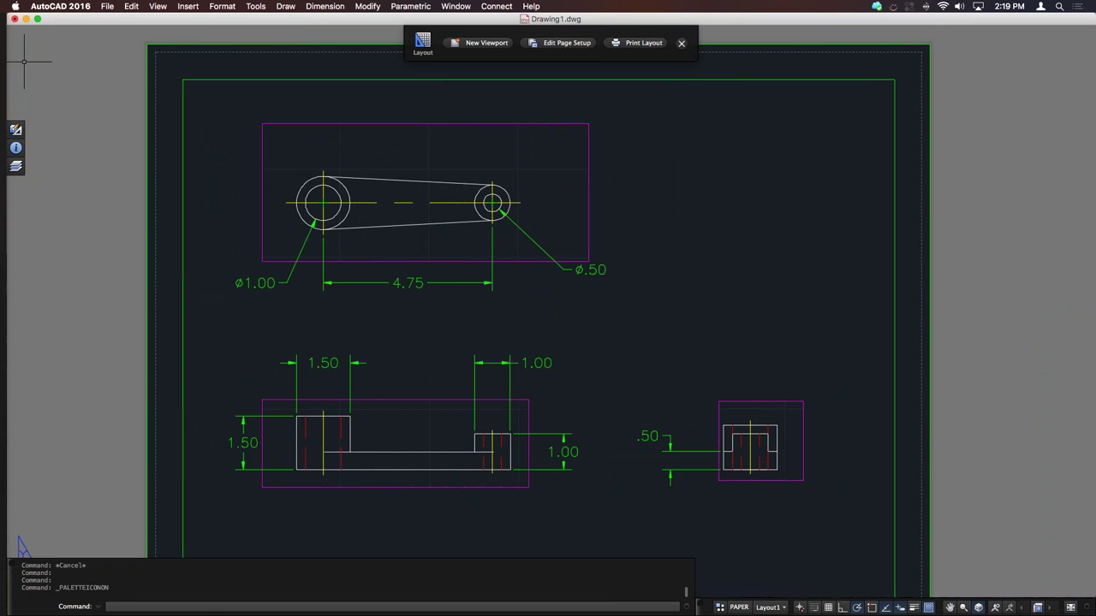
{"action": "left_click", "coordinate": [18, 166]}
{"action": "left_click", "coordinate": [17, 149]}
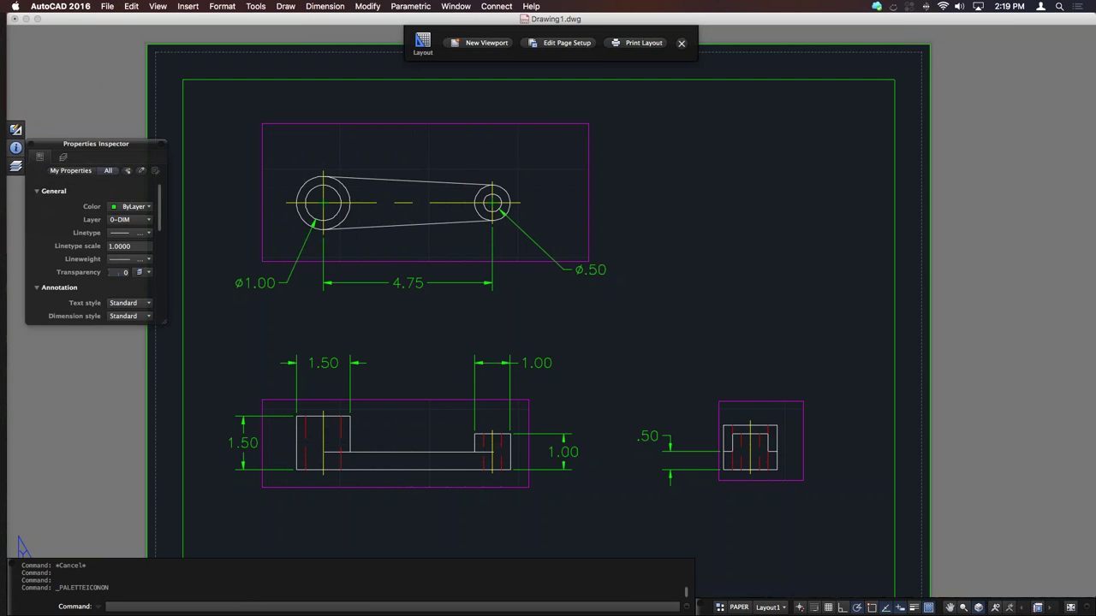
{"action": "left_click", "coordinate": [15, 130]}
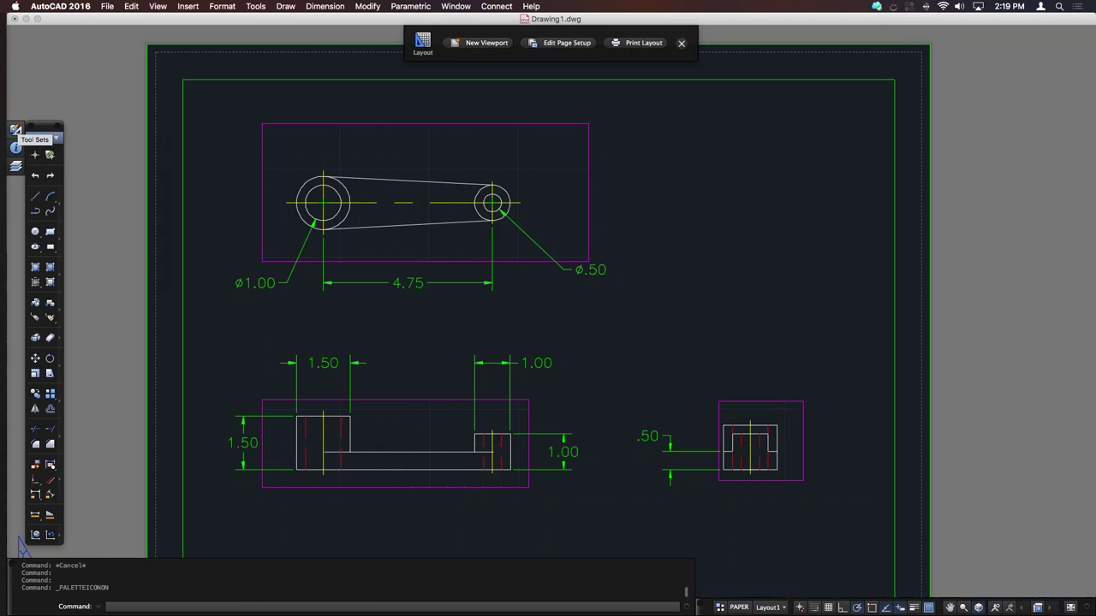
{"action": "left_click", "coordinate": [17, 166]}
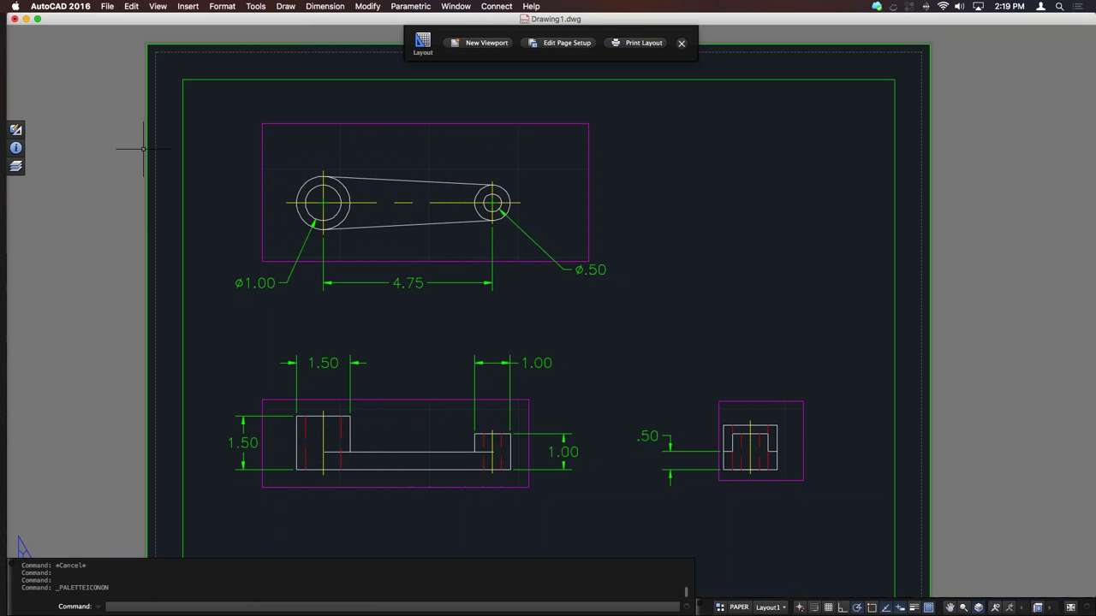
Step: Choose Window > Show Full Palettes
{"action": "left_click", "coordinate": [456, 6]}
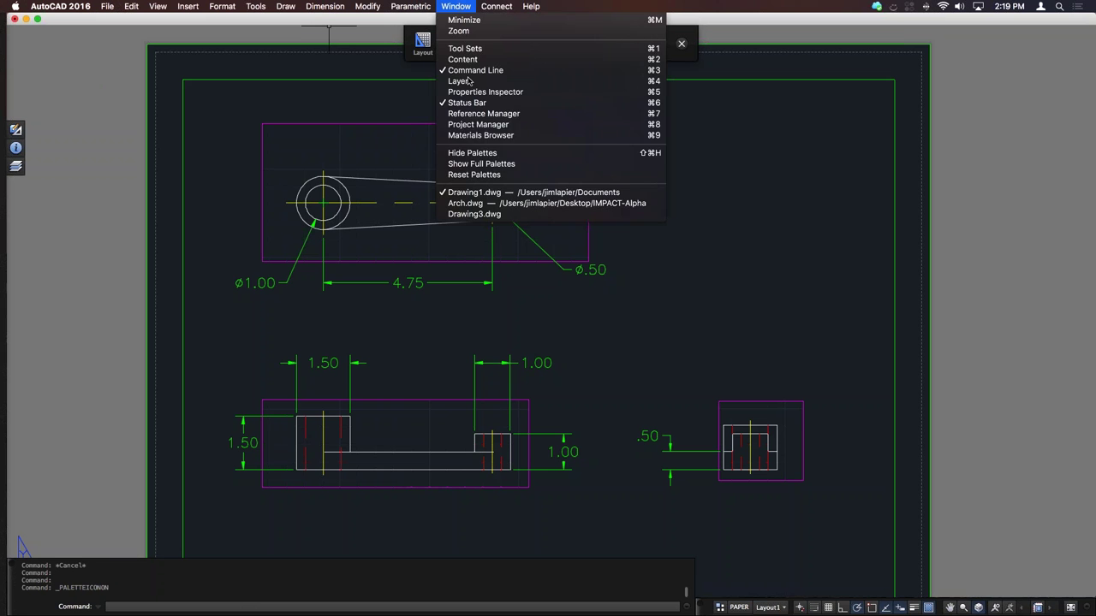
{"action": "left_click", "coordinate": [481, 163]}
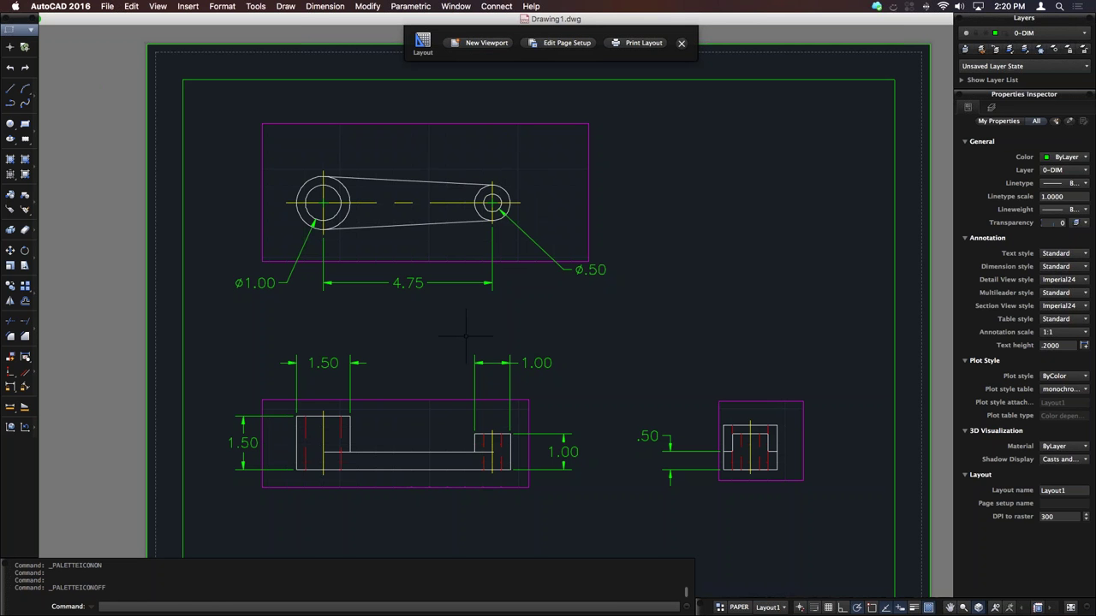
Step: Use Mission Control to switch to Arch.dwg, then back to Drawing1.dwg
{"action": "key", "text": "ctrl+Up"}
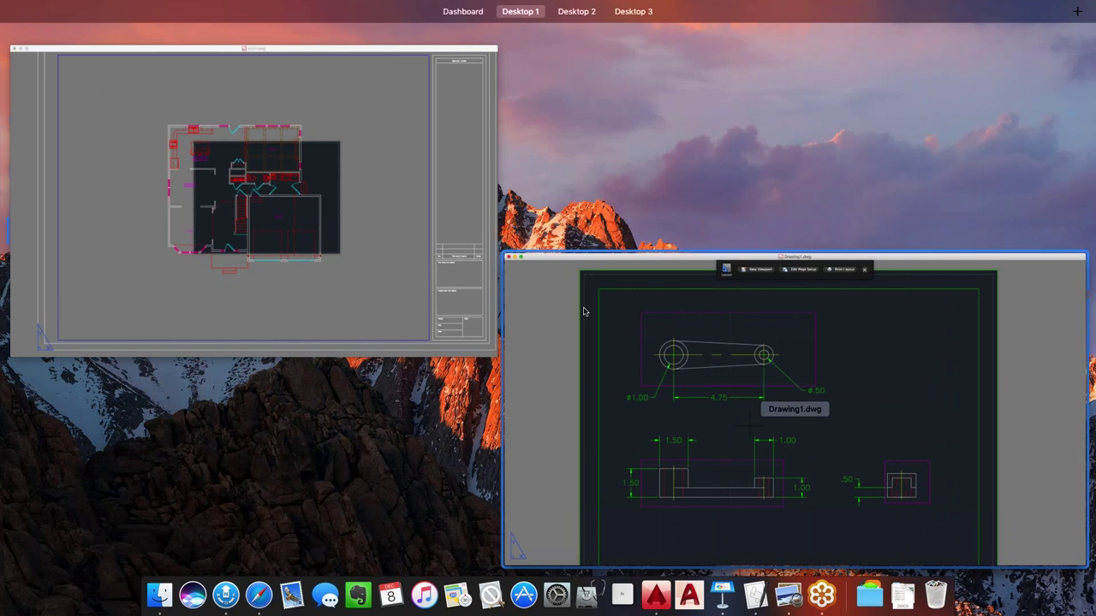
{"action": "left_click", "coordinate": [455, 254]}
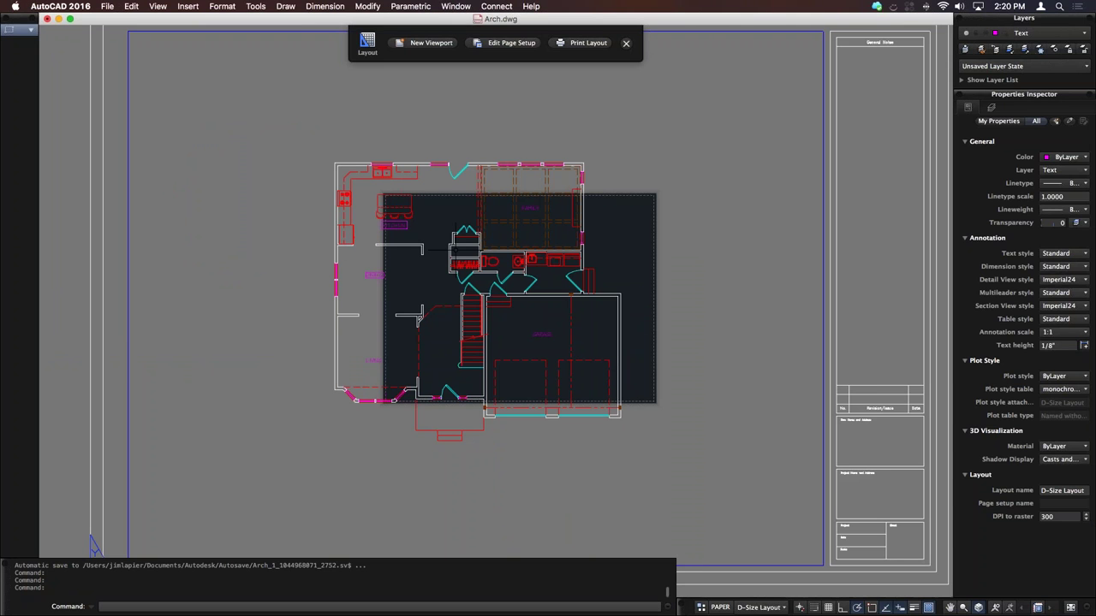
{"action": "key", "text": "ctrl+Up"}
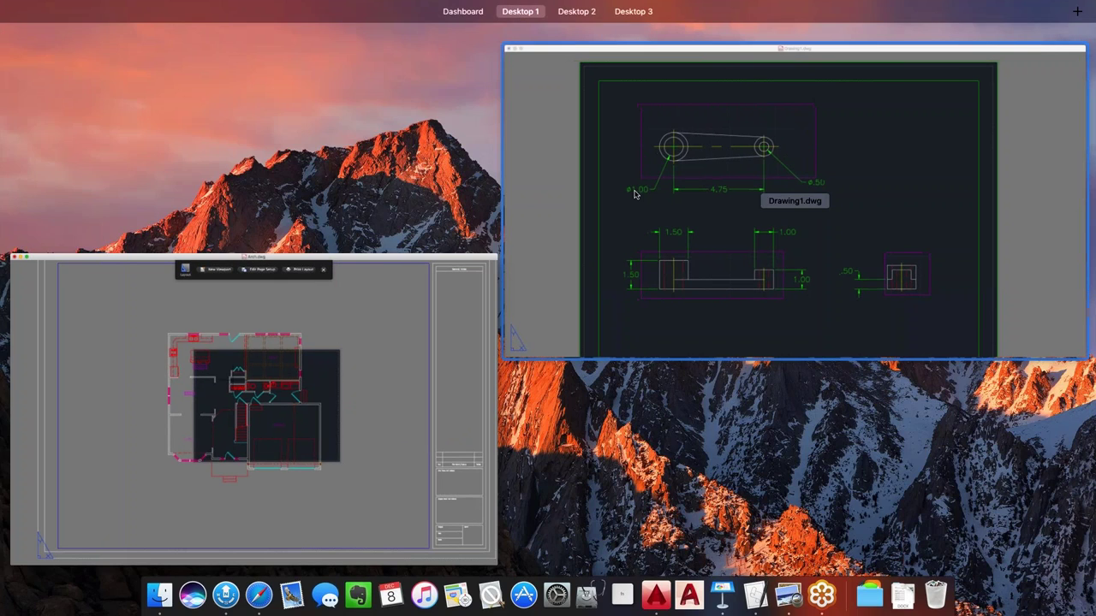
{"action": "left_click", "coordinate": [634, 194]}
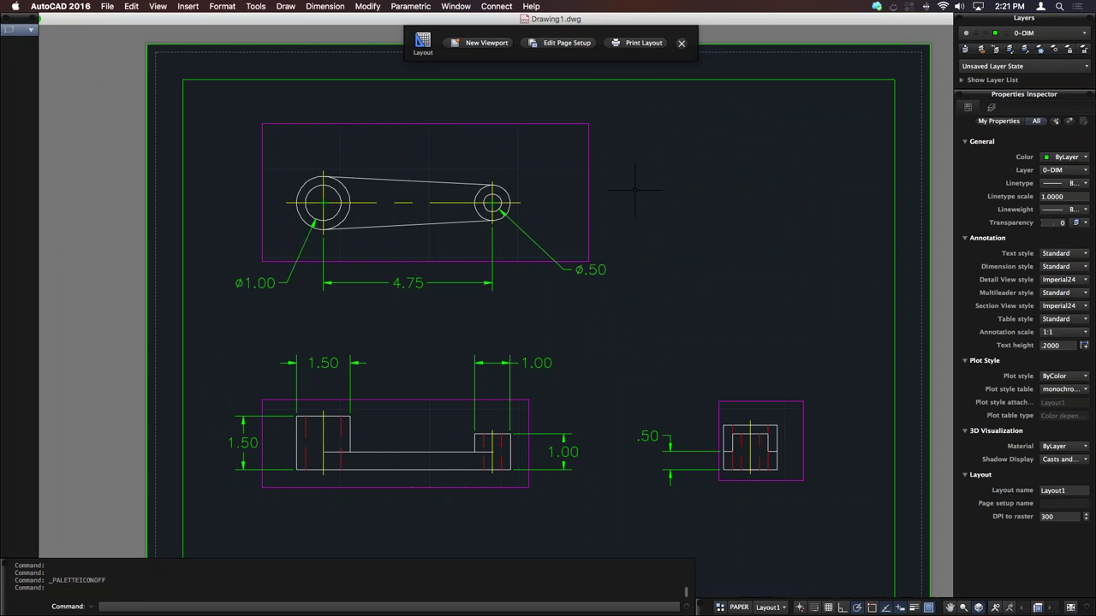
Step: Add a Desktop 4 space in Mission Control, then return to Desktop 1
{"action": "key", "text": "ctrl+Up"}
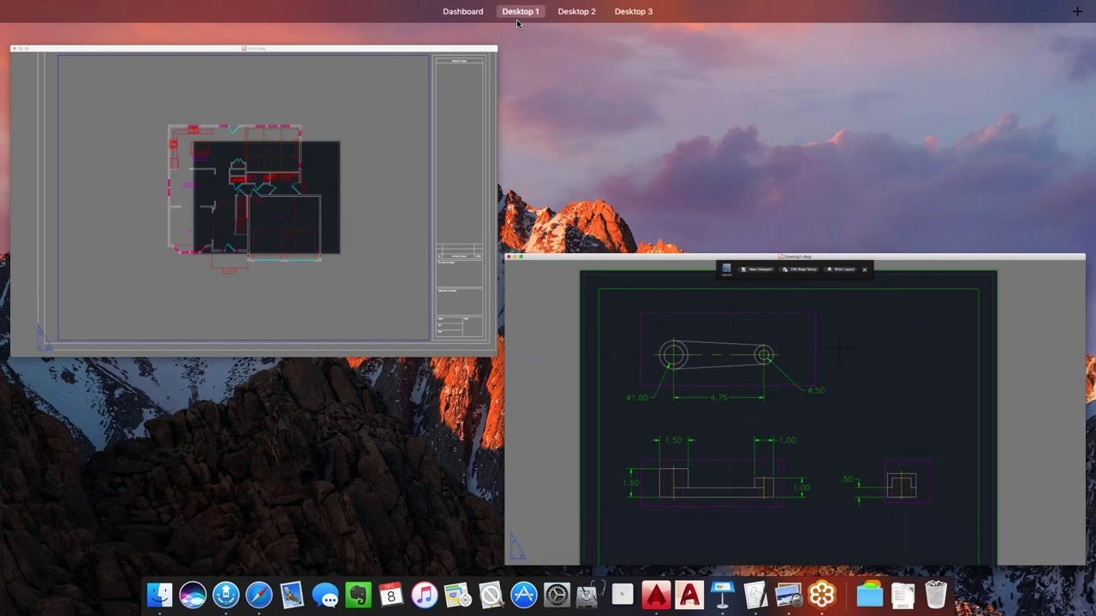
{"action": "mouse_move", "coordinate": [517, 23]}
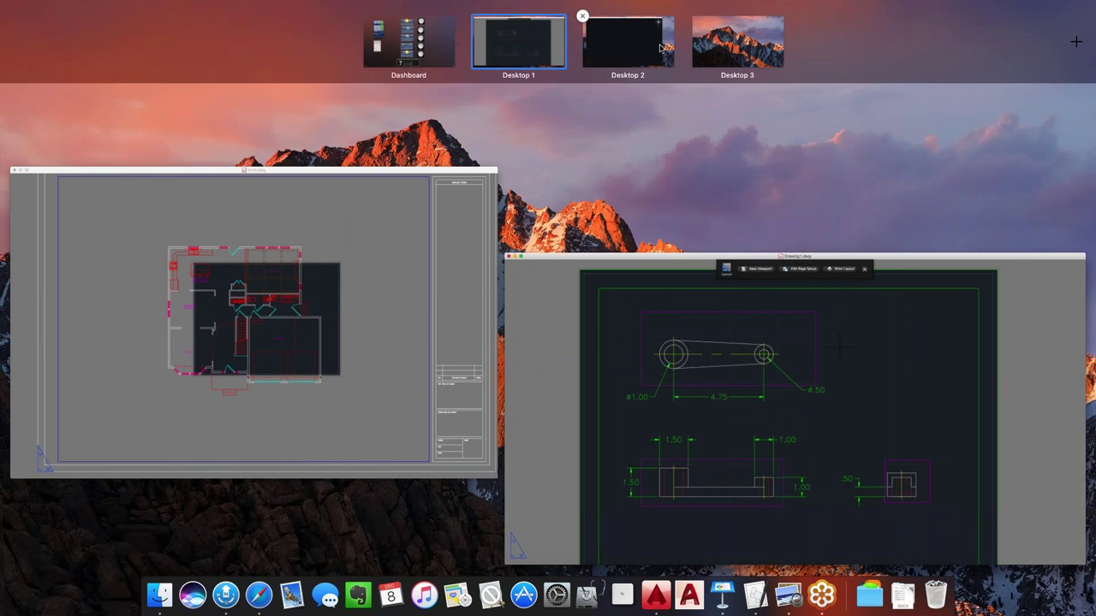
{"action": "mouse_move", "coordinate": [717, 52]}
{"action": "mouse_move", "coordinate": [1076, 42]}
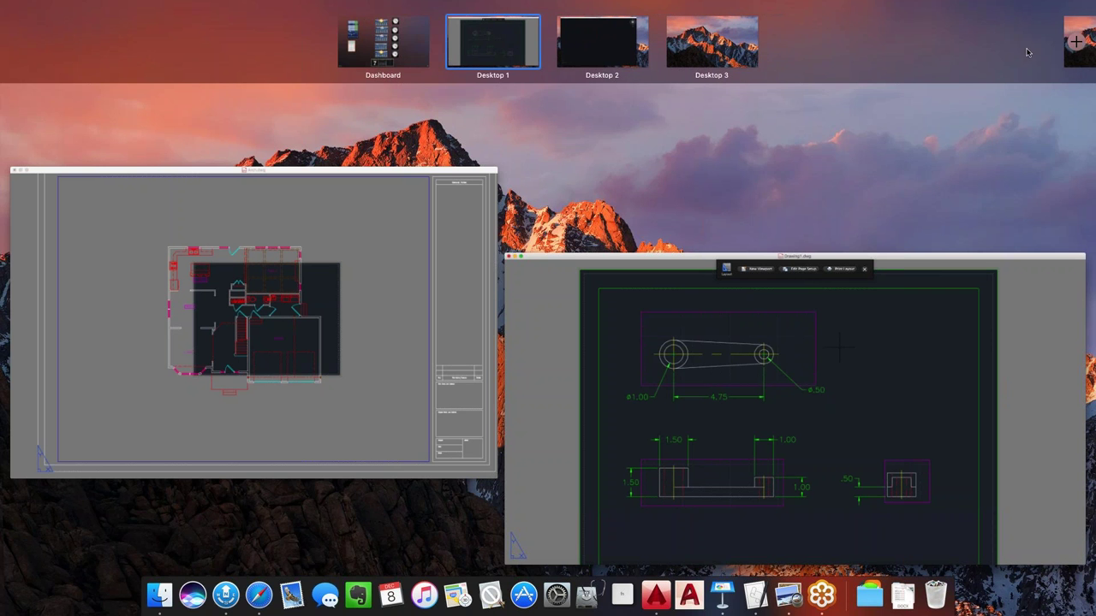
{"action": "left_click", "coordinate": [1076, 42]}
{"action": "mouse_move", "coordinate": [780, 41]}
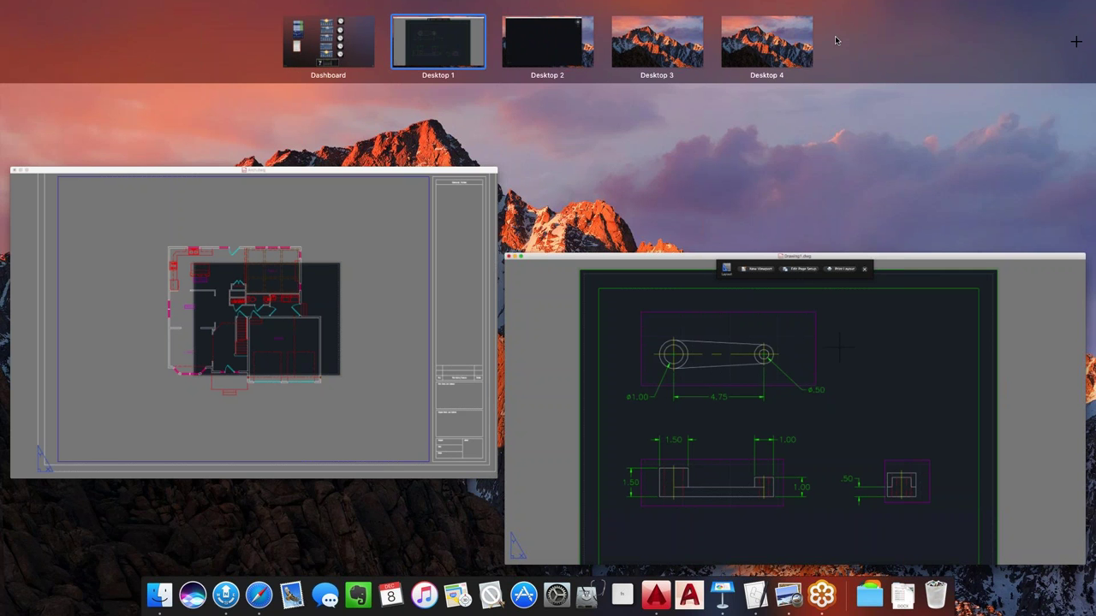
{"action": "mouse_move", "coordinate": [465, 51]}
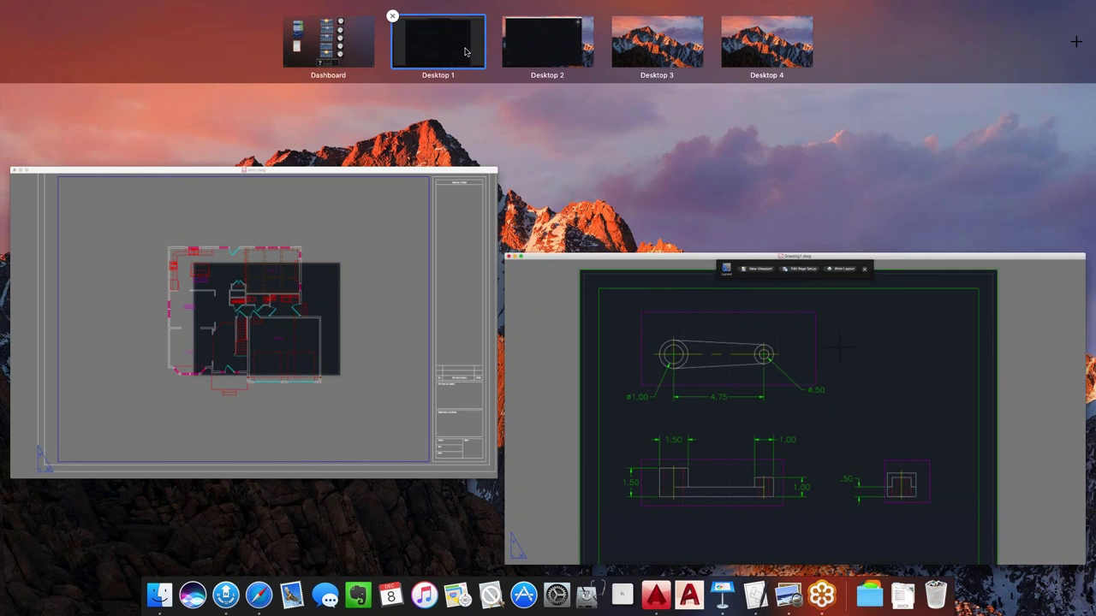
{"action": "left_click", "coordinate": [464, 52]}
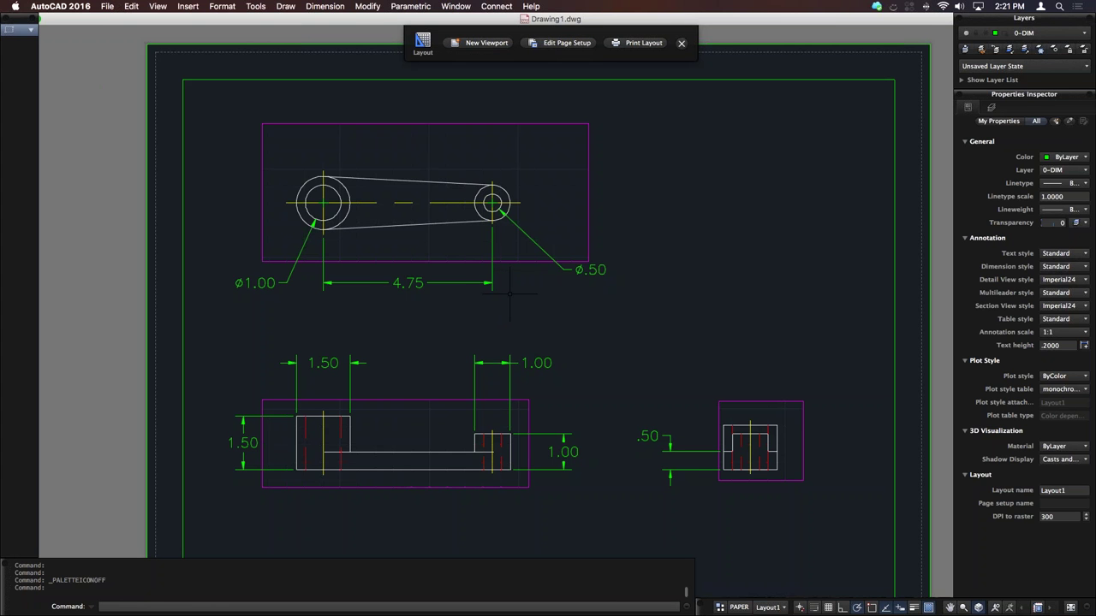
{"action": "key", "text": "ctrl+Right"}
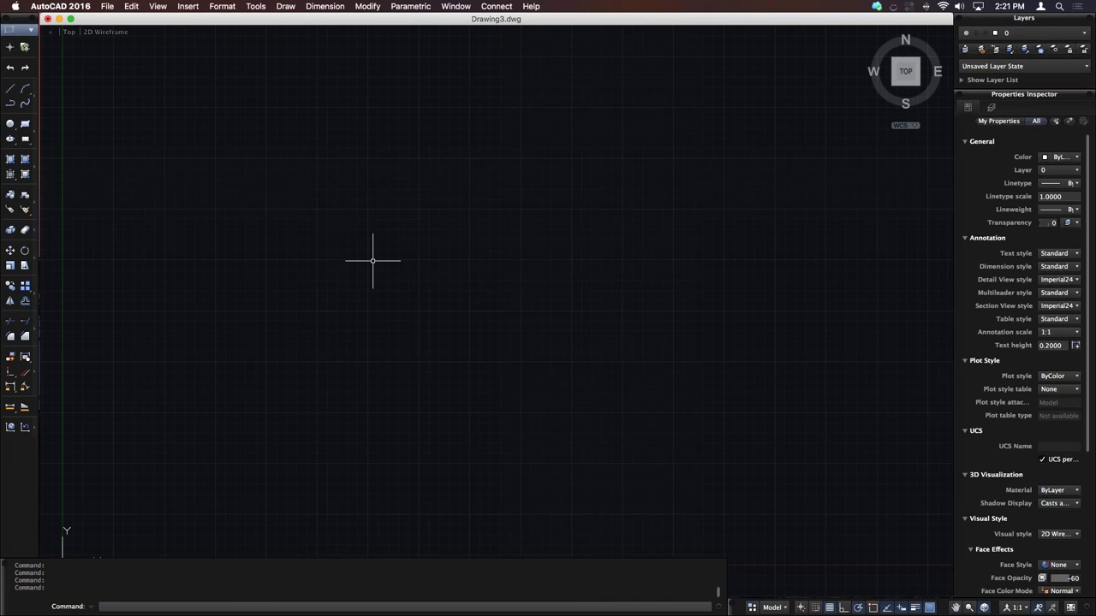
{"action": "key", "text": "ctrl+Left"}
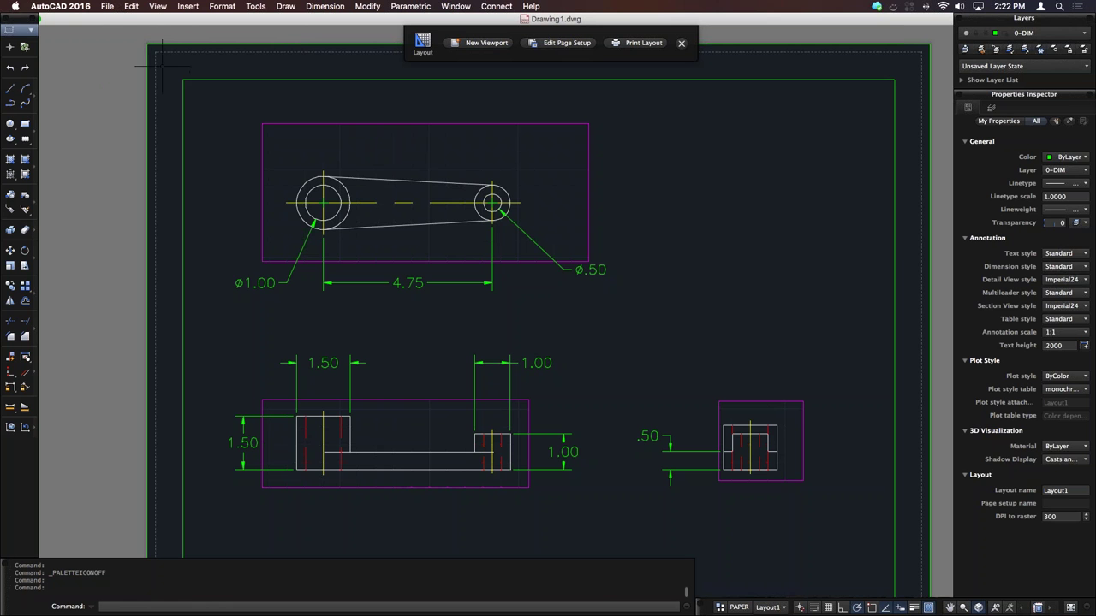
{"action": "key", "text": "super+space"}
{"action": "type", "text": "track"}
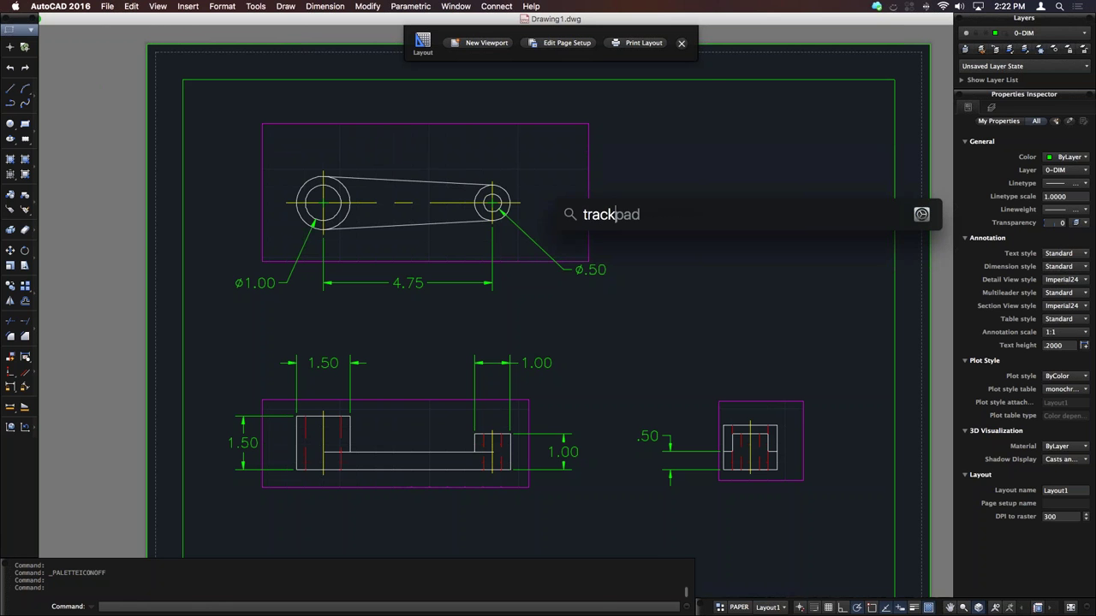
{"action": "key", "text": "Return"}
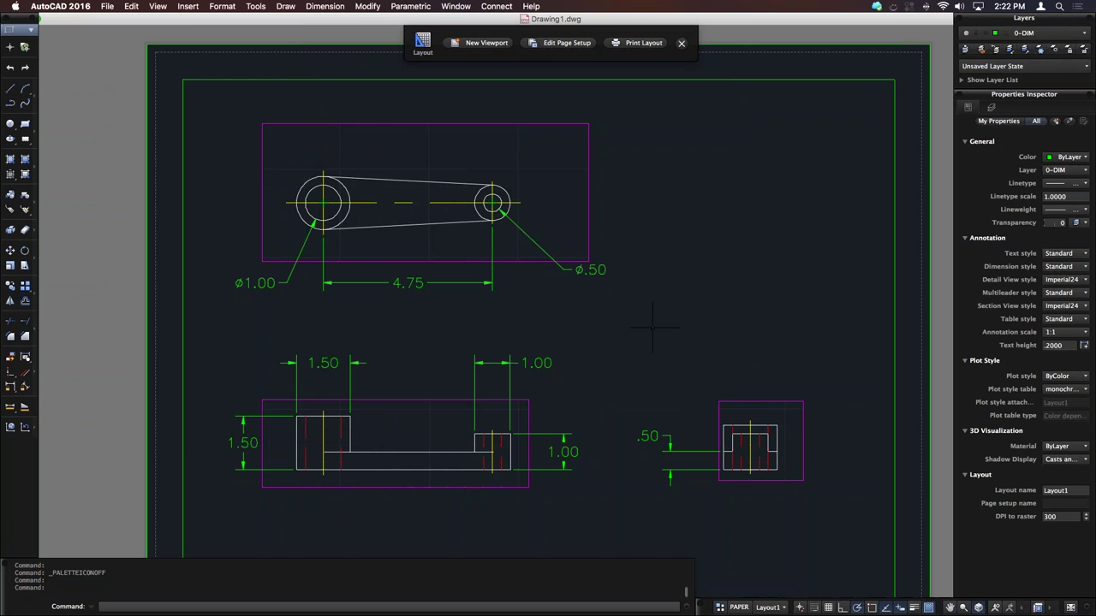
{"action": "scroll", "coordinate": [653, 327], "scroll_direction": "up", "scroll_amount": 7}
{"action": "scroll", "coordinate": [653, 326], "scroll_direction": "down", "scroll_amount": 9}
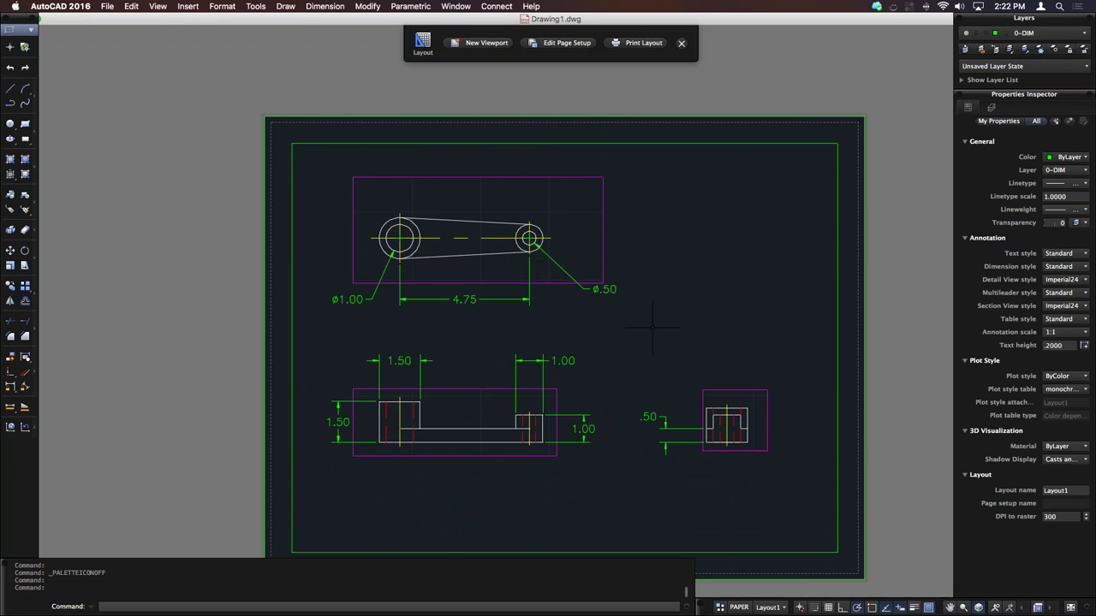
{"action": "scroll", "coordinate": [654, 326], "scroll_direction": "down", "scroll_amount": 3}
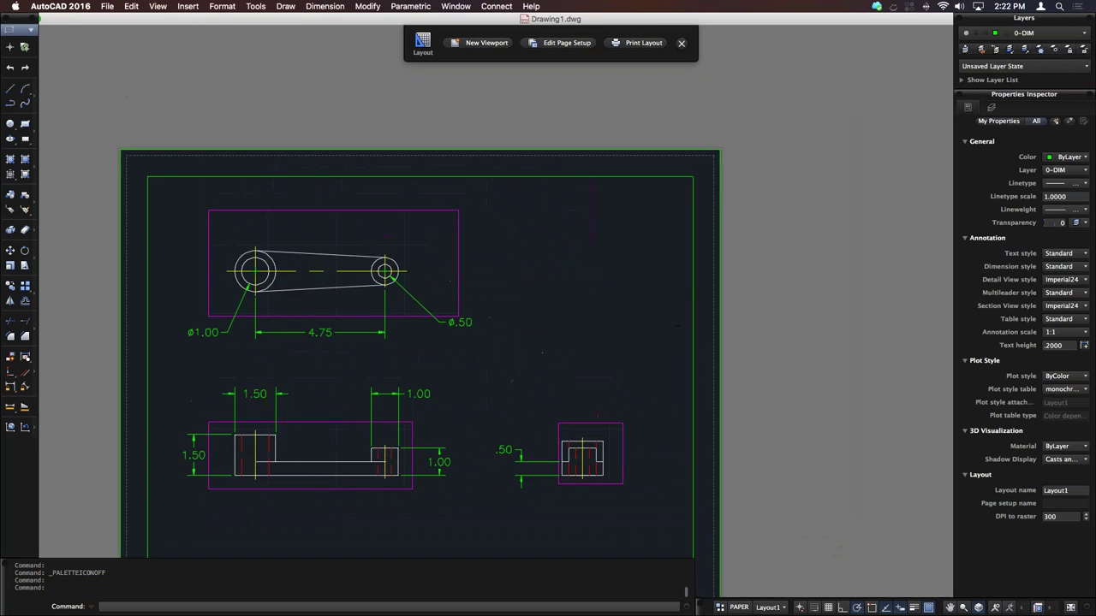
{"action": "scroll", "coordinate": [653, 326], "scroll_direction": "up", "scroll_amount": 3}
{"action": "scroll", "coordinate": [653, 326], "scroll_direction": "down", "scroll_amount": 3}
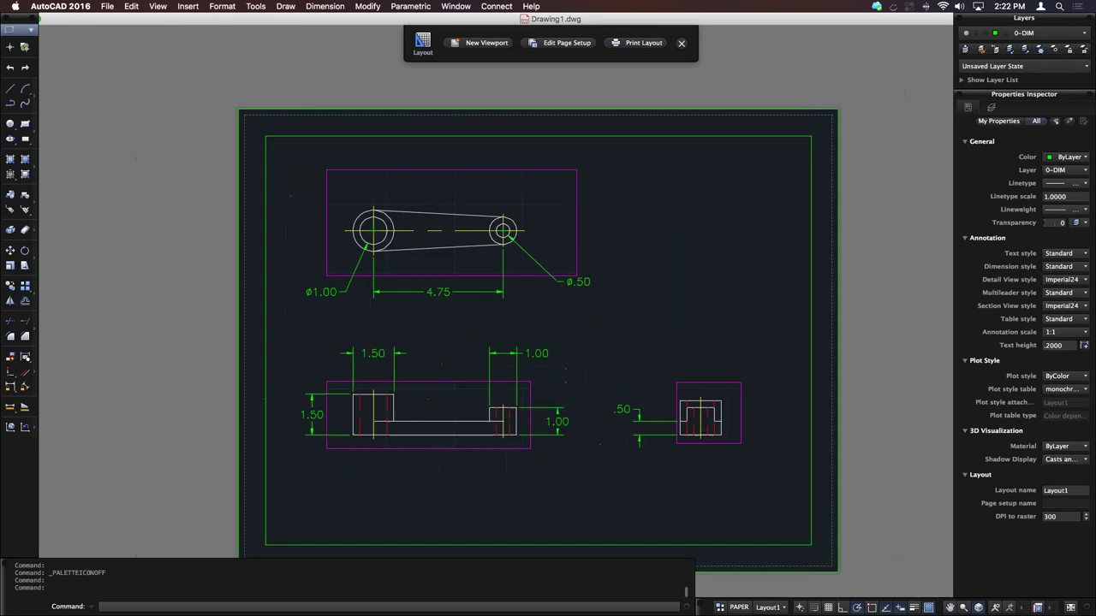
{"action": "scroll", "coordinate": [710, 325], "scroll_direction": "up", "scroll_amount": 3}
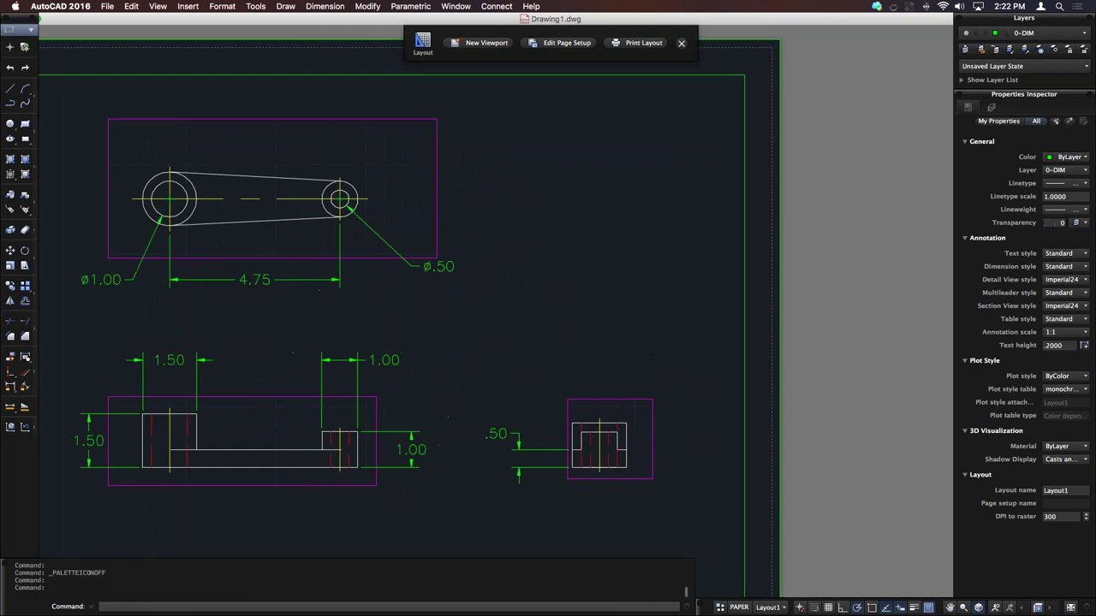
{"action": "scroll", "coordinate": [653, 326], "scroll_direction": "left", "scroll_amount": 2}
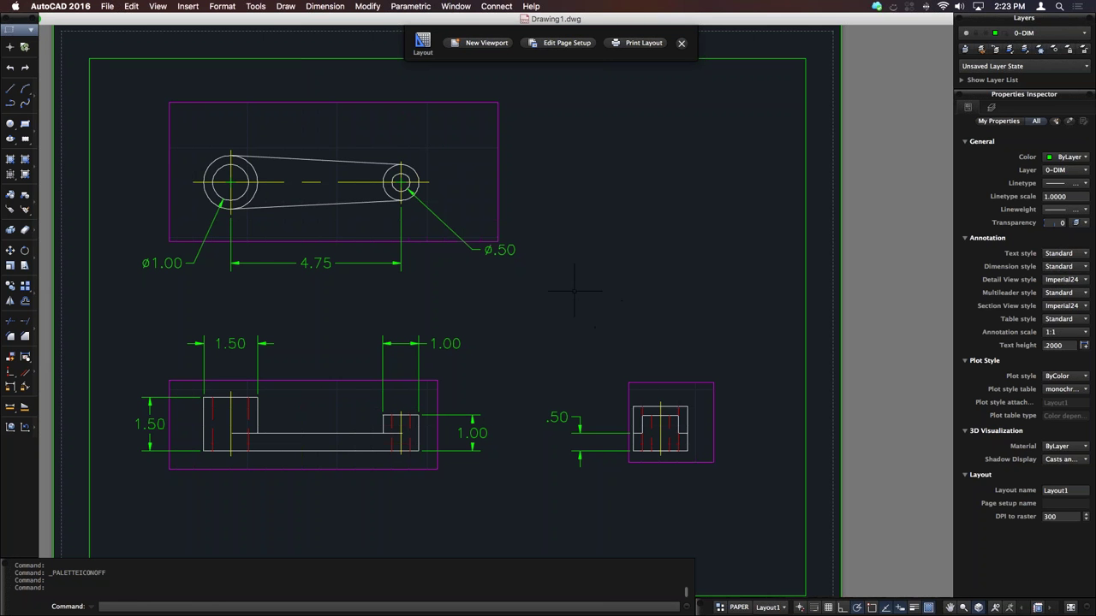
{"action": "scroll", "coordinate": [573, 292], "scroll_direction": "down", "scroll_amount": 2}
{"action": "scroll", "coordinate": [574, 292], "scroll_direction": "up", "scroll_amount": 5}
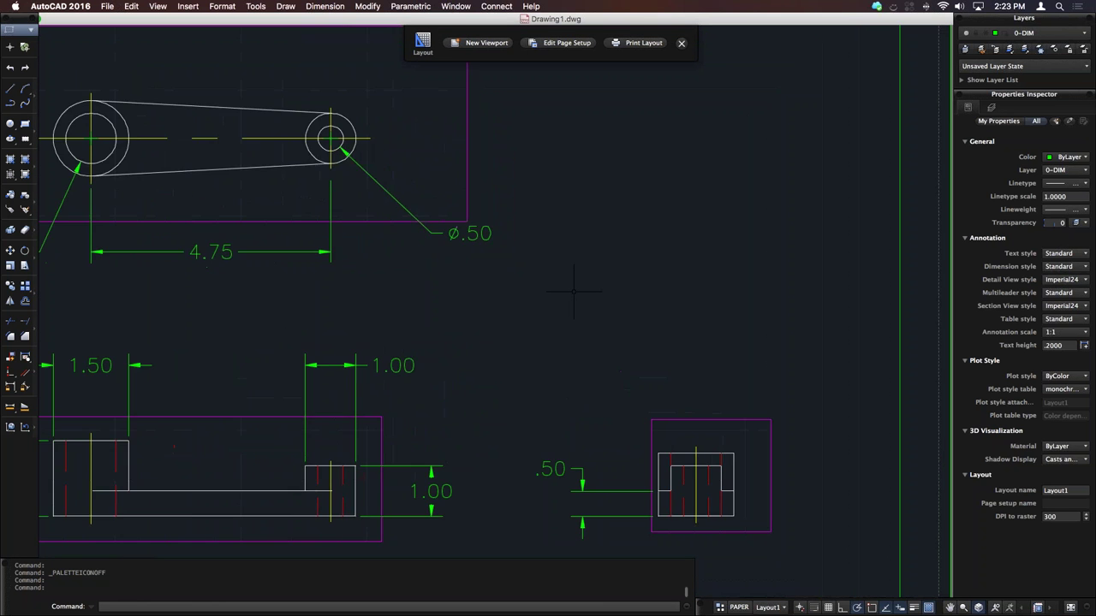
{"action": "scroll", "coordinate": [573, 291], "scroll_direction": "down", "scroll_amount": 4}
{"action": "scroll", "coordinate": [573, 291], "scroll_direction": "left", "scroll_amount": 5}
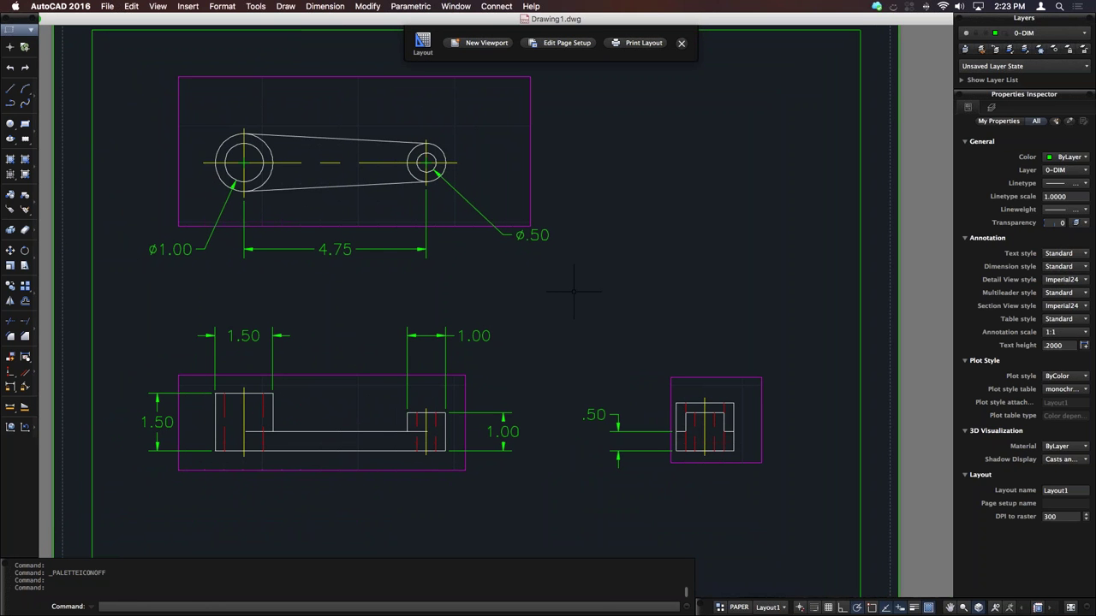
Step: Set ZOOMFACTOR to 35 and test the scroll-wheel zoom
{"action": "type", "text": "zoomfact"}
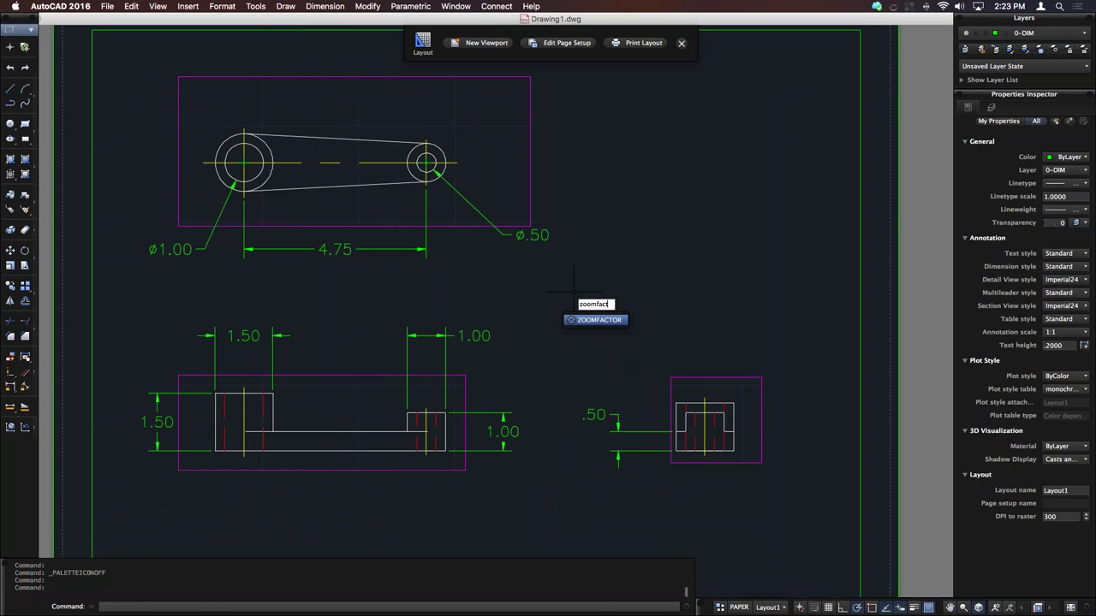
{"action": "key", "text": "Return"}
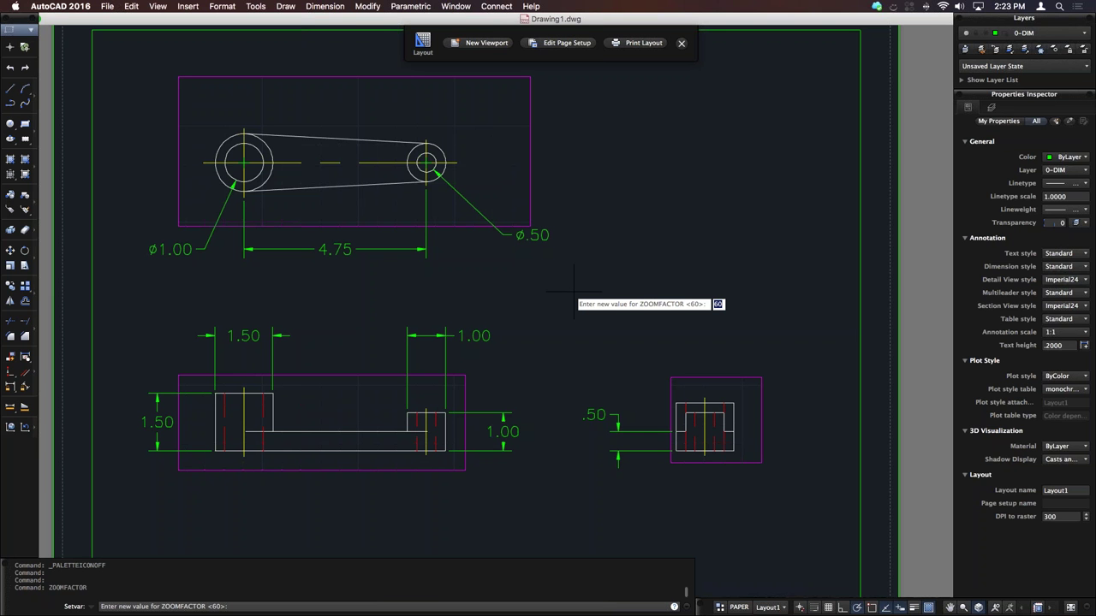
{"action": "type", "text": "35"}
{"action": "key", "text": "Return"}
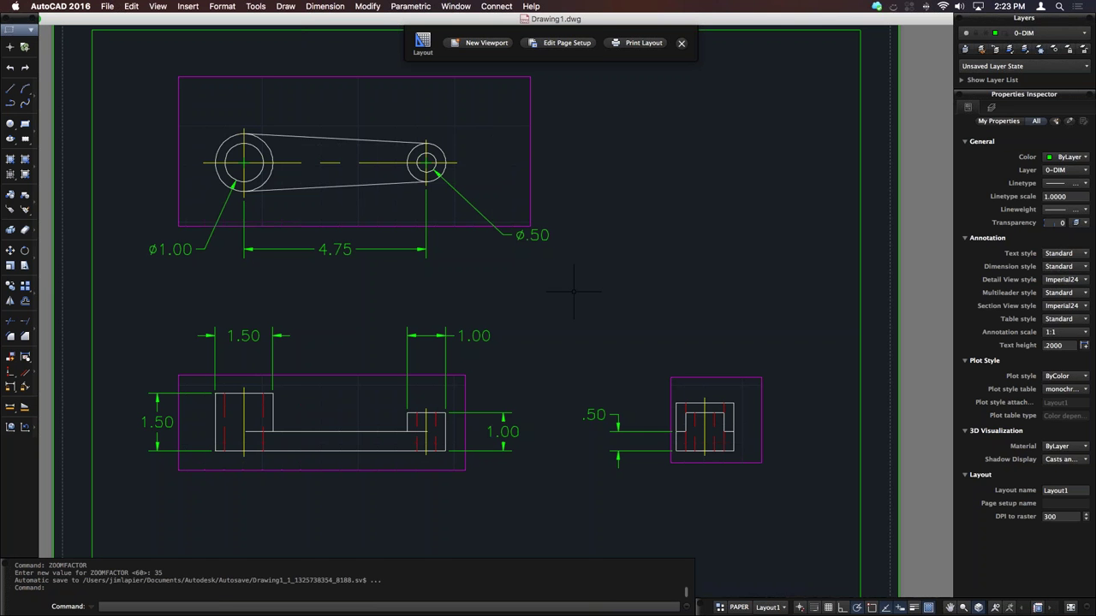
{"action": "scroll", "coordinate": [574, 291], "scroll_direction": "up", "scroll_amount": 3}
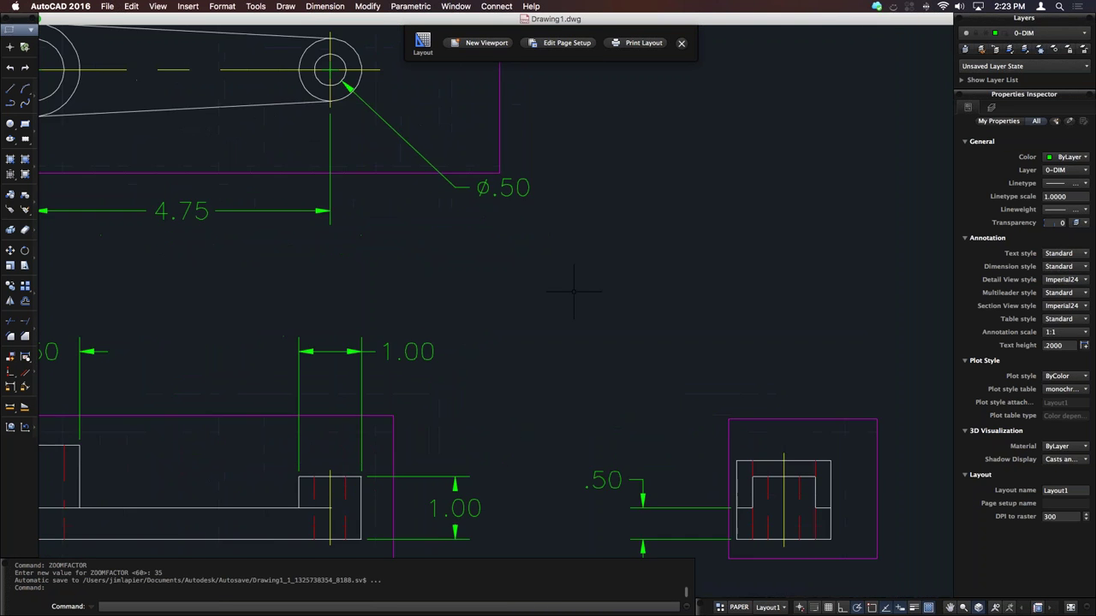
{"action": "scroll", "coordinate": [573, 291], "scroll_direction": "down", "scroll_amount": 3}
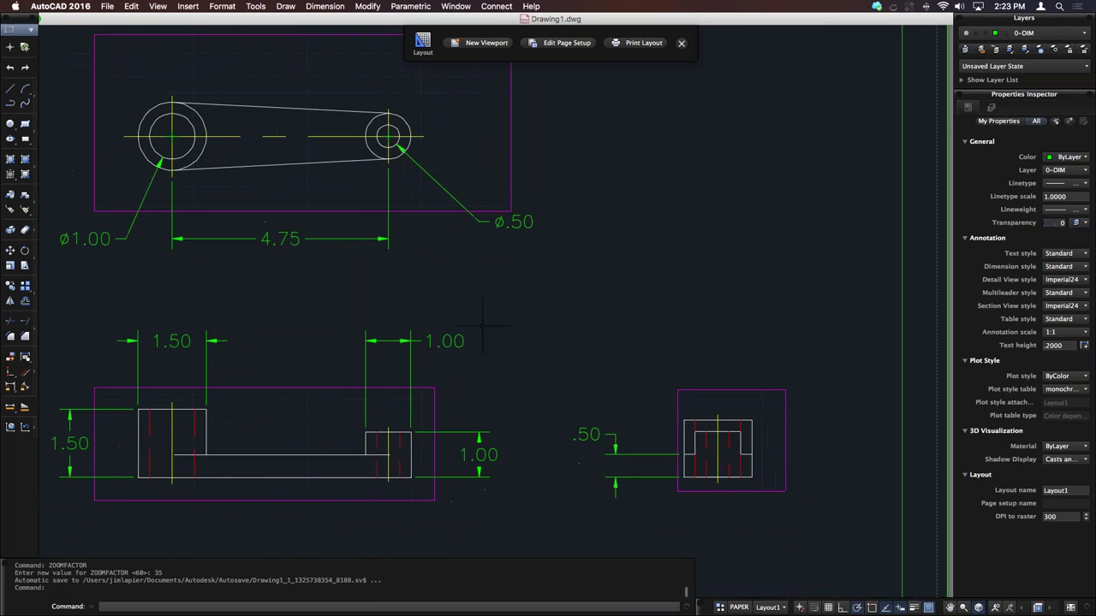
{"action": "scroll", "coordinate": [398, 363], "scroll_direction": "up", "scroll_amount": 3}
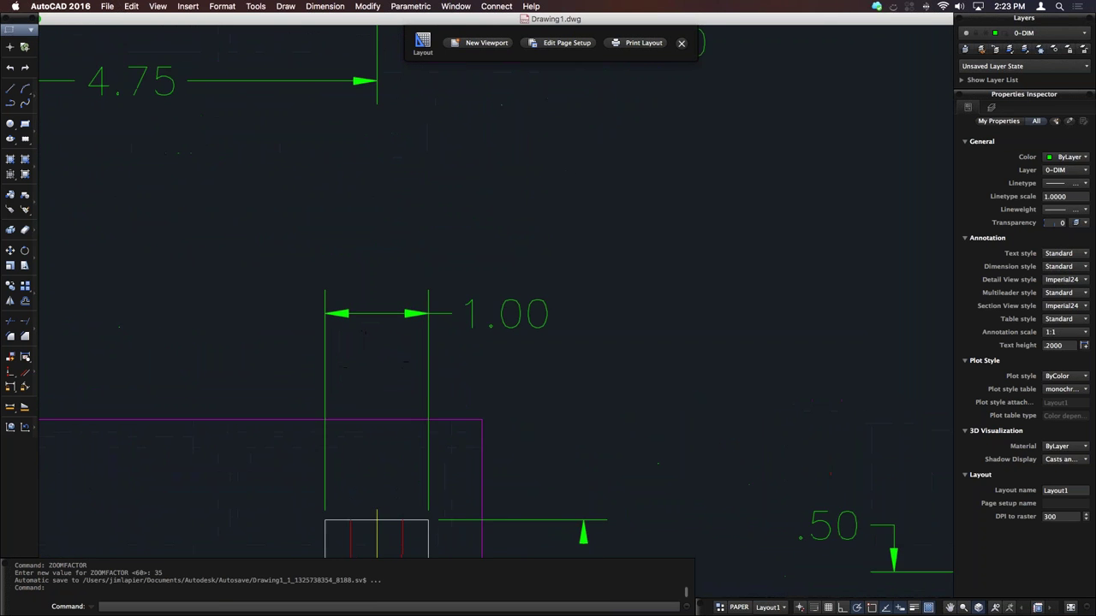
{"action": "scroll", "coordinate": [381, 364], "scroll_direction": "down", "scroll_amount": 4}
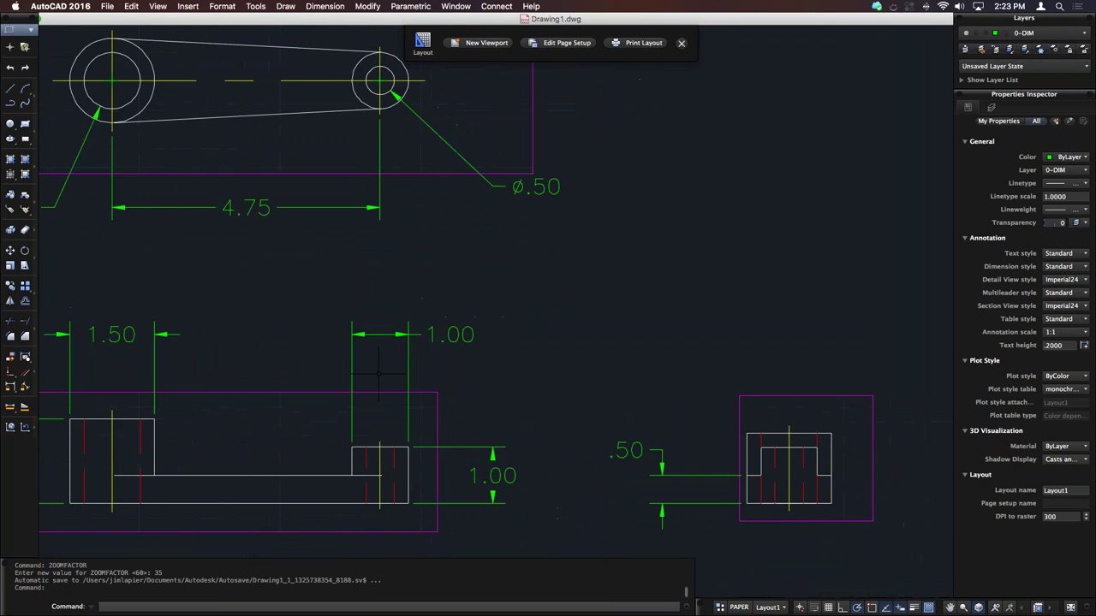
{"action": "scroll", "coordinate": [378, 373], "scroll_direction": "up", "scroll_amount": 3}
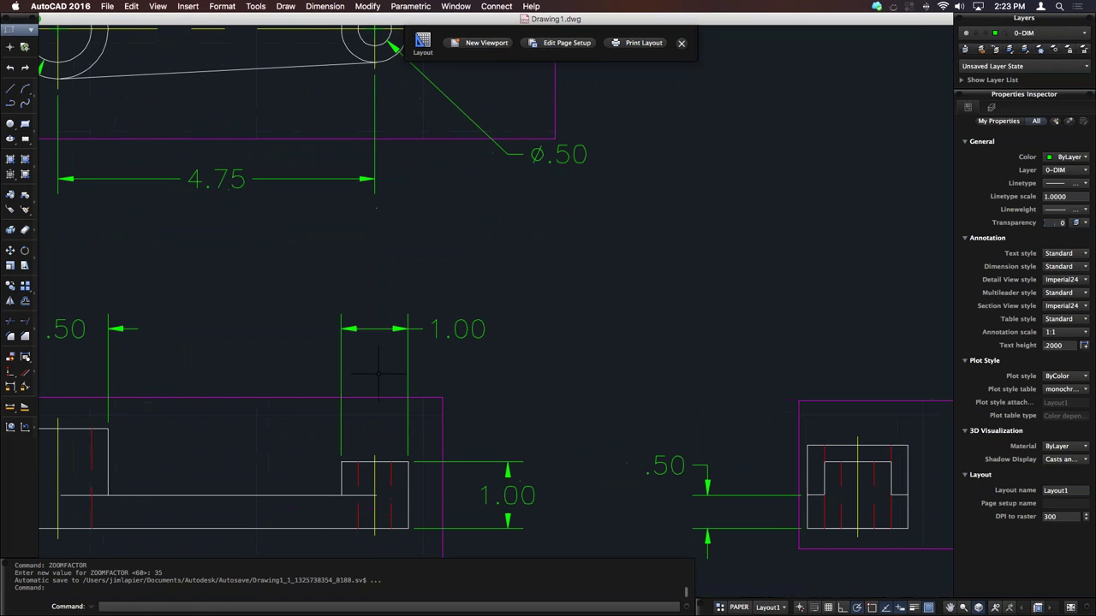
Step: Change ZOOMFACTOR to 45, test the zoom, and return to the Drawing1 window
{"action": "key", "text": "Return"}
{"action": "type", "text": "45"}
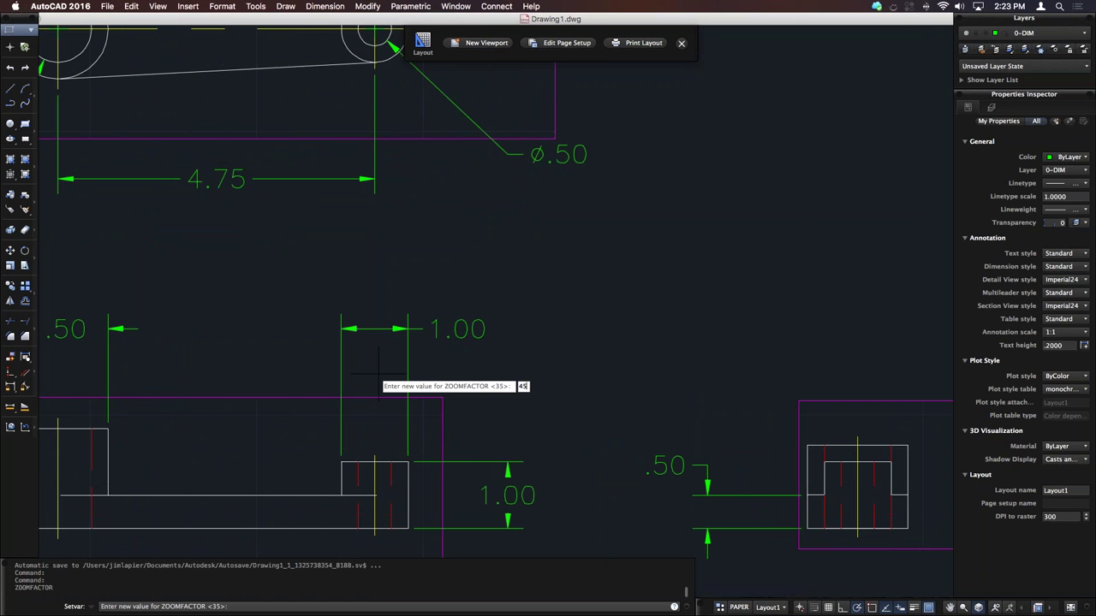
{"action": "key", "text": "Return"}
{"action": "scroll", "coordinate": [309, 451], "scroll_direction": "down", "scroll_amount": 5}
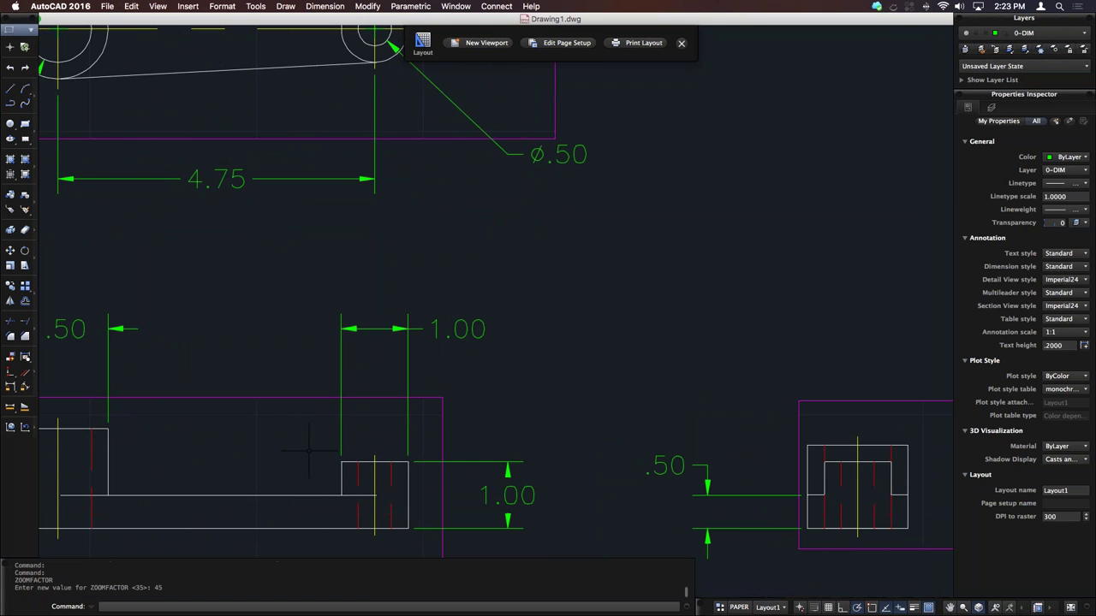
{"action": "scroll", "coordinate": [309, 448], "scroll_direction": "up", "scroll_amount": 3}
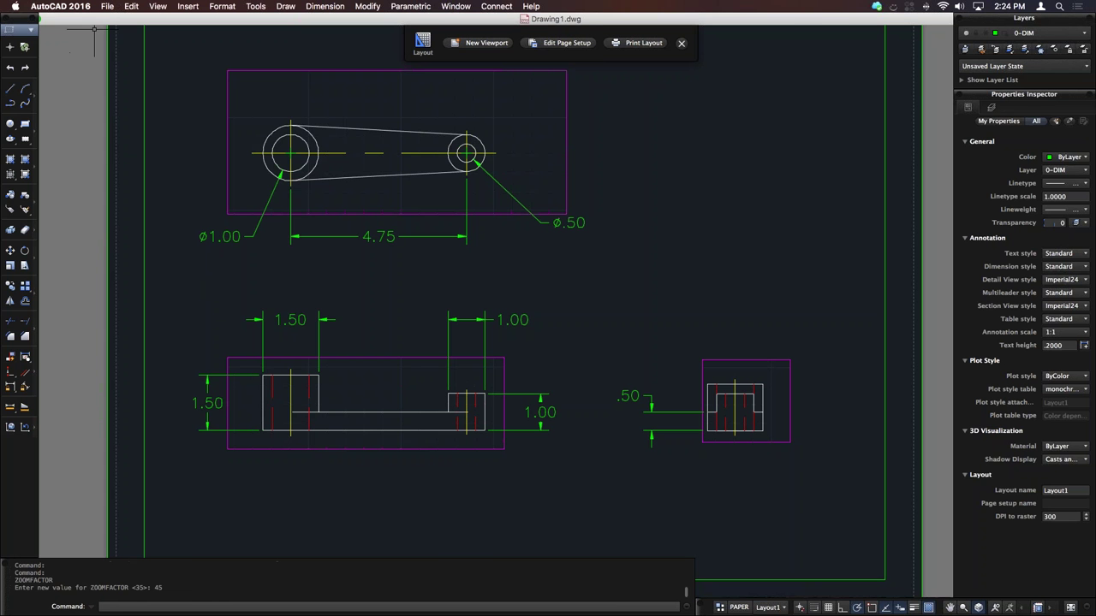
{"action": "key", "text": "ctrl+Up"}
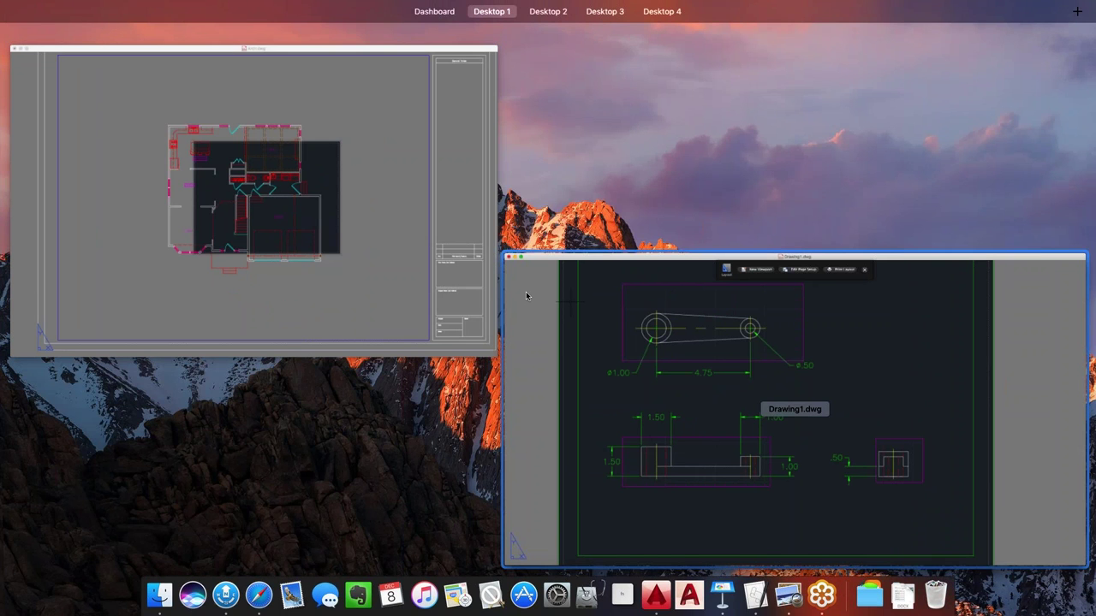
{"action": "left_click", "coordinate": [527, 294]}
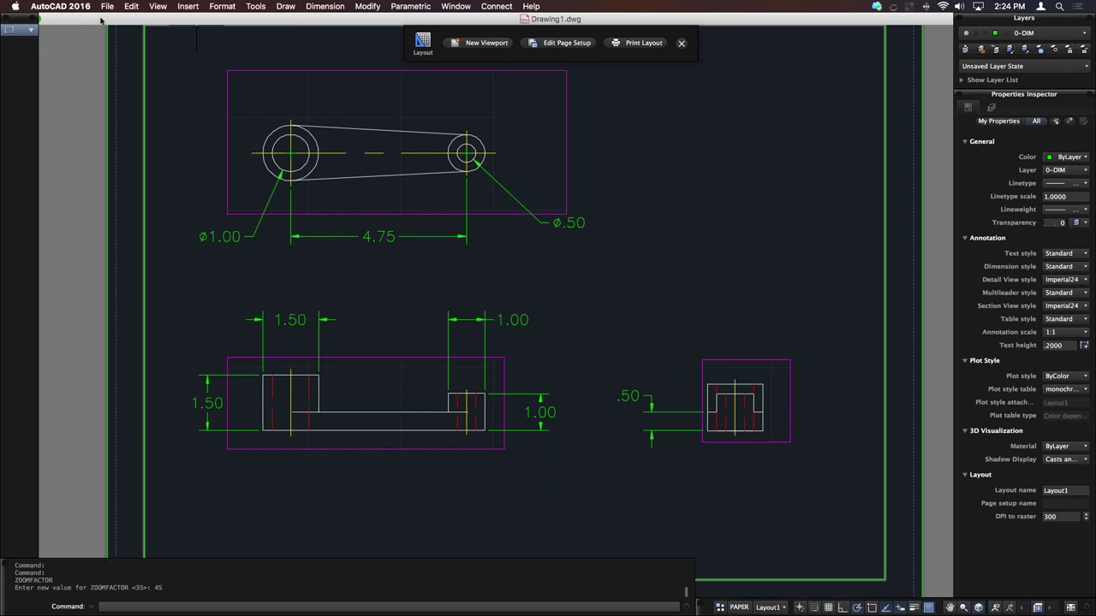
Step: Exit full screen, maximize the window, and keep Drawing1.dwg active from the Window menu
{"action": "left_click", "coordinate": [73, 18]}
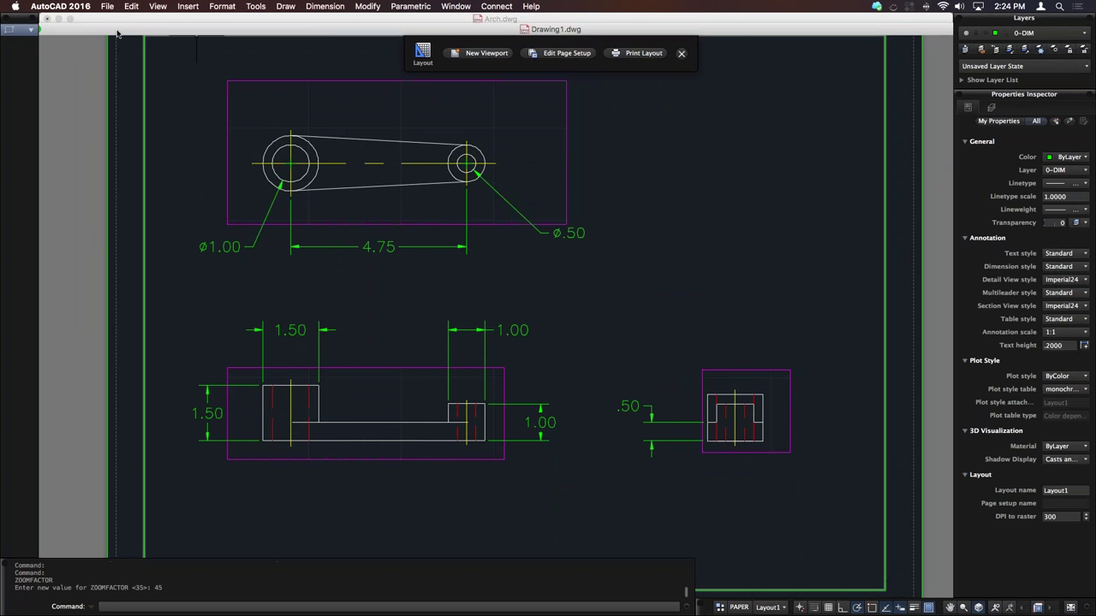
{"action": "left_click", "coordinate": [76, 32]}
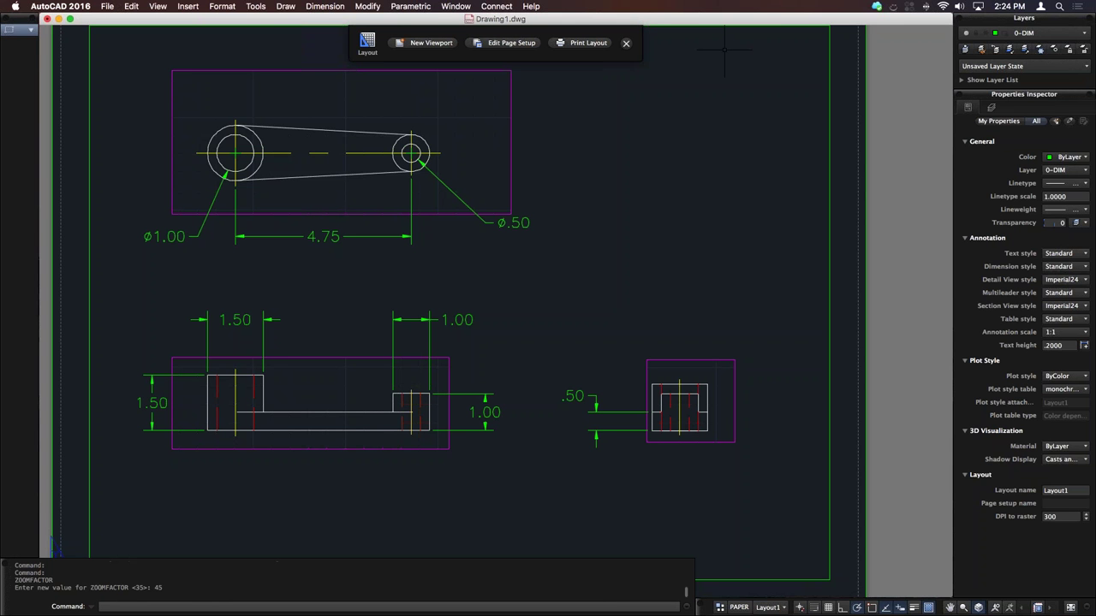
{"action": "left_click", "coordinate": [455, 6]}
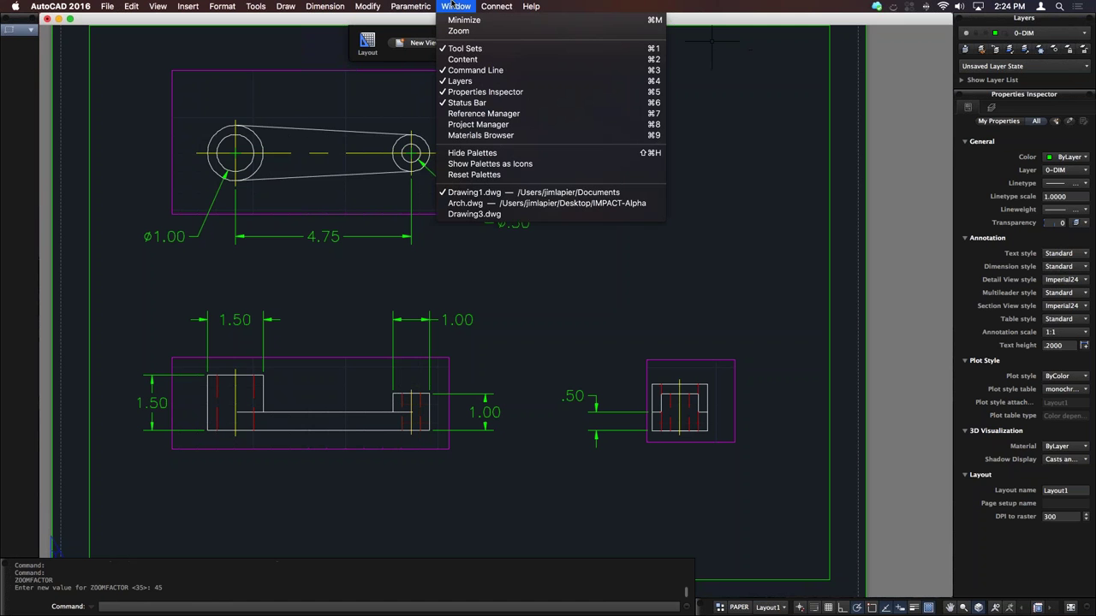
{"action": "left_click", "coordinate": [481, 194]}
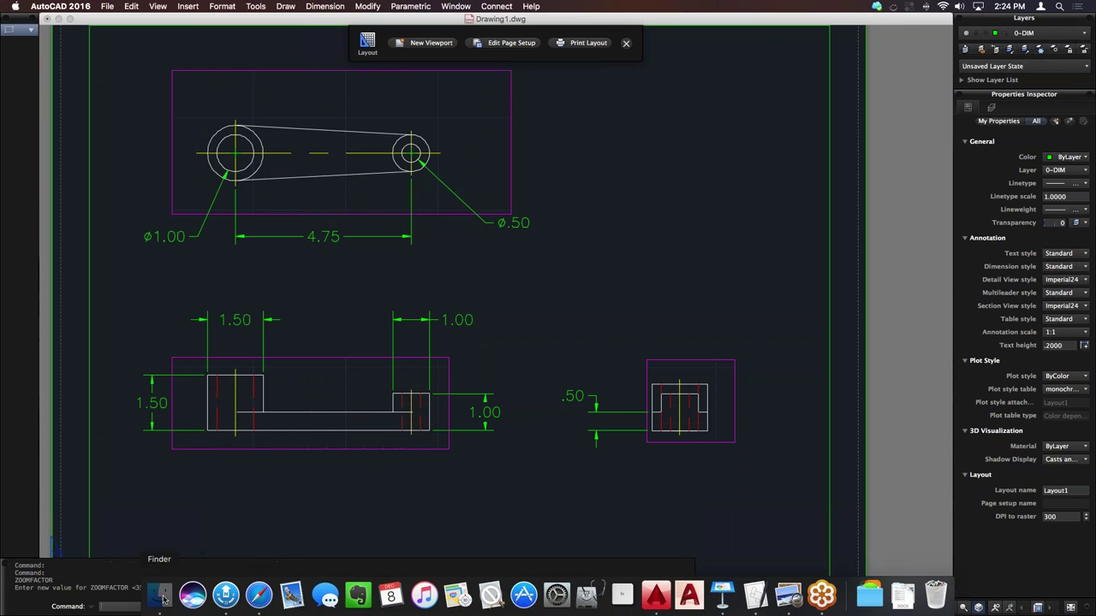
{"action": "left_click", "coordinate": [163, 600]}
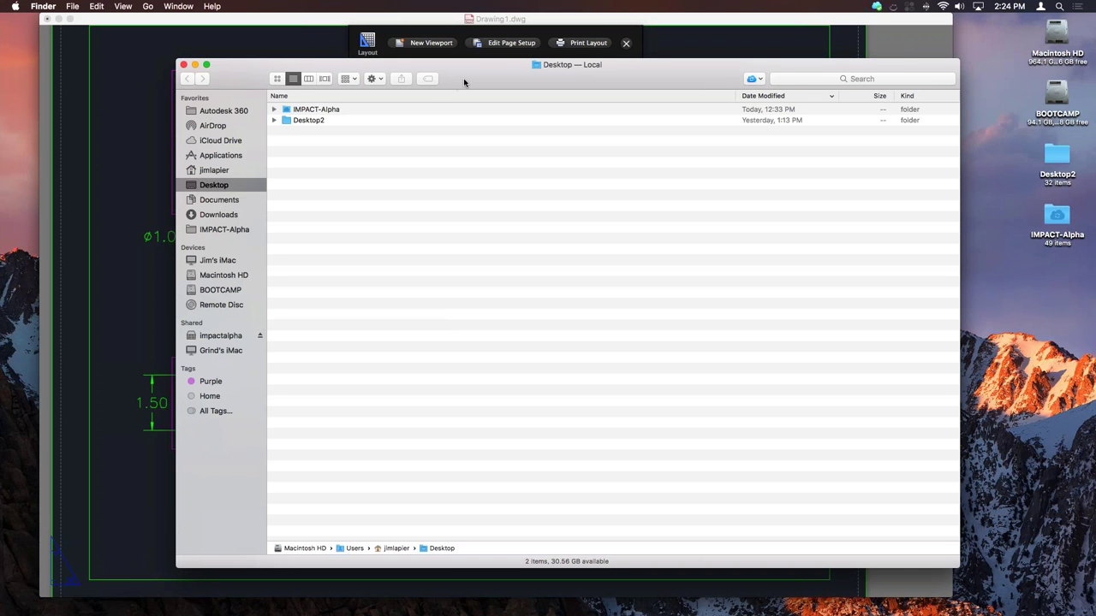
{"action": "left_click_drag", "start_coordinate": [463, 78], "coordinate": [440, 71]}
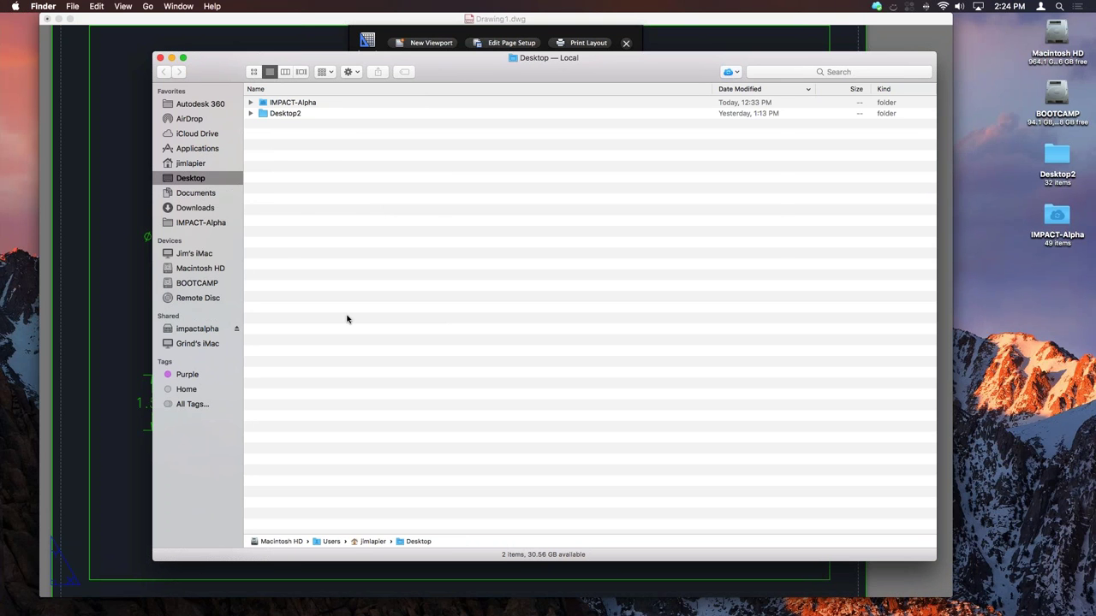
{"action": "double_click", "coordinate": [337, 103]}
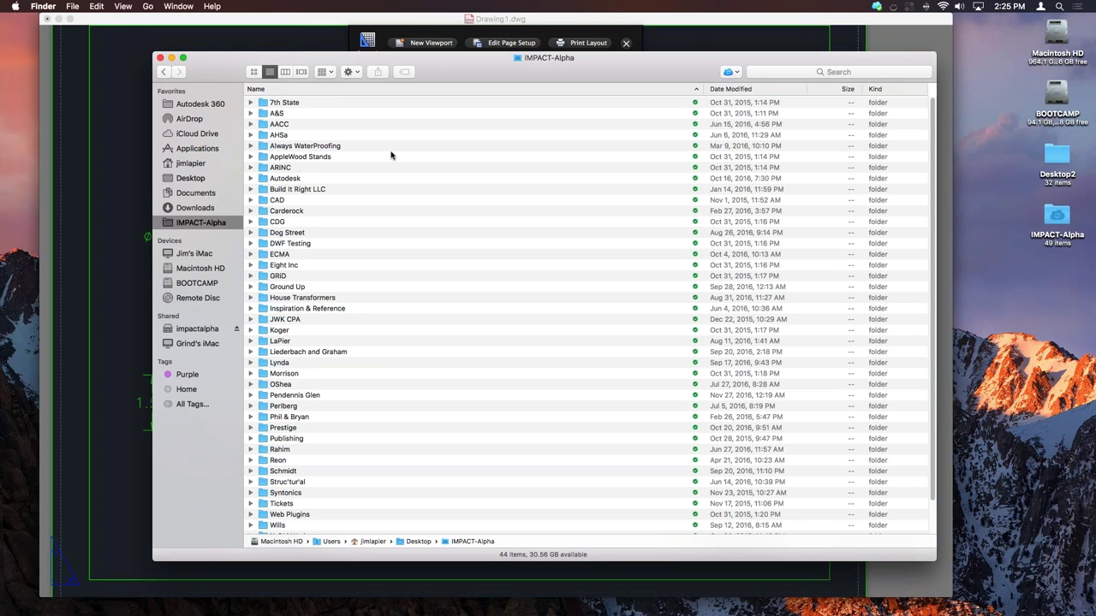
{"action": "left_click", "coordinate": [158, 58]}
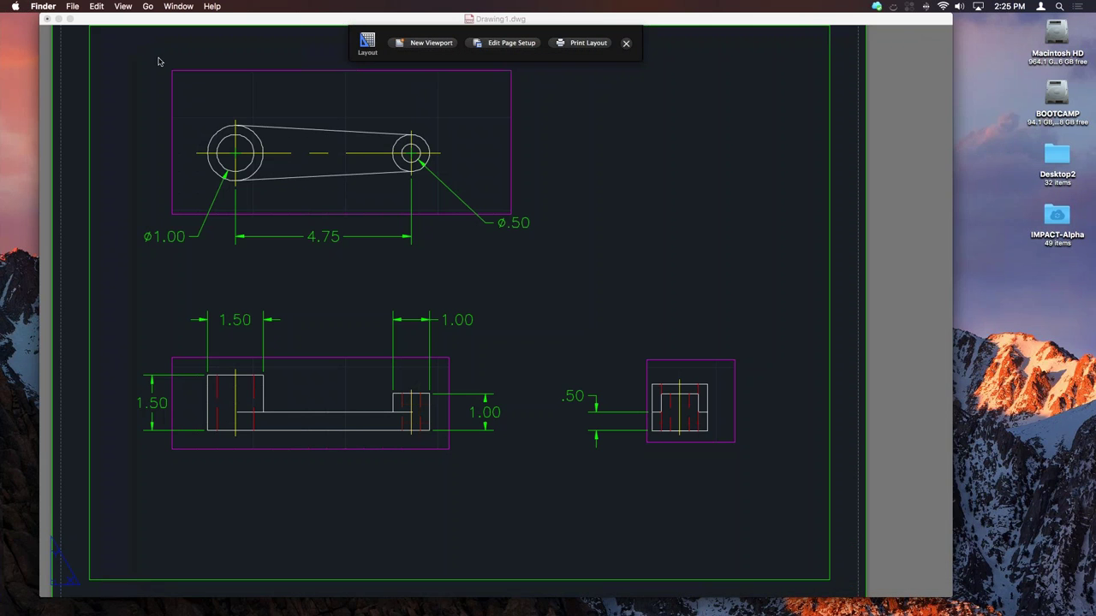
Step: Cancel the Cmd+O Open dialog, then open Drawing1.dwg's Documents folder from the title-bar path
{"action": "left_click", "coordinate": [250, 22]}
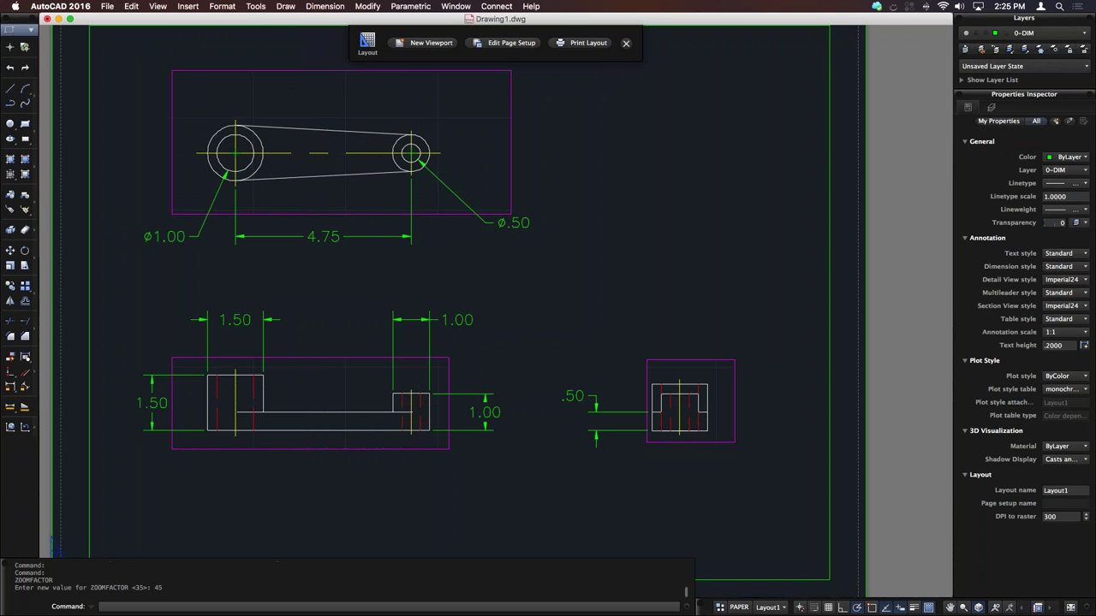
{"action": "key", "text": "super+o"}
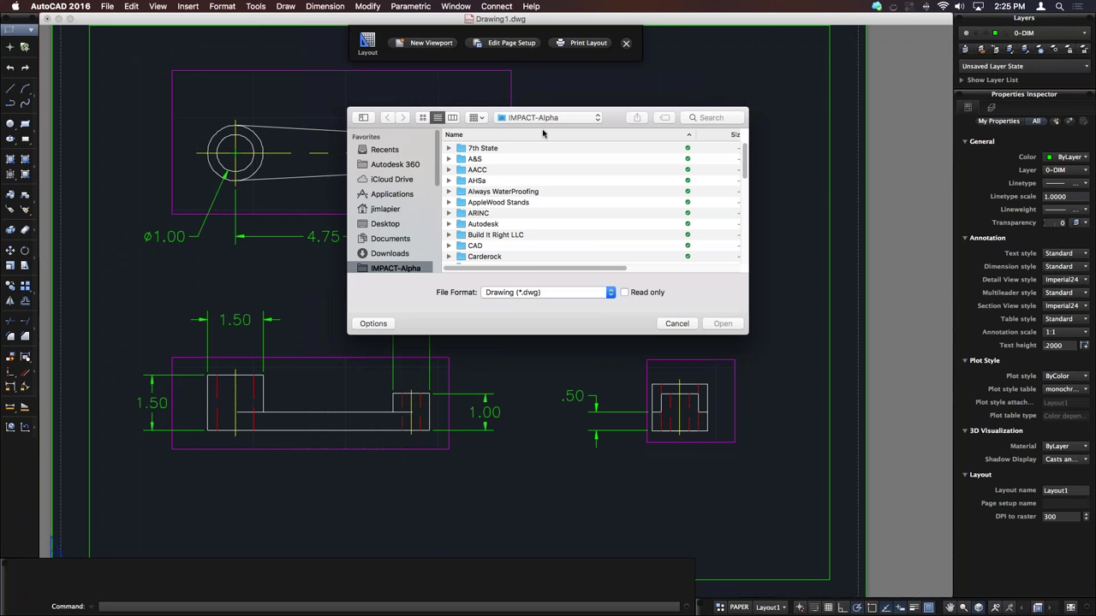
{"action": "left_click", "coordinate": [676, 324]}
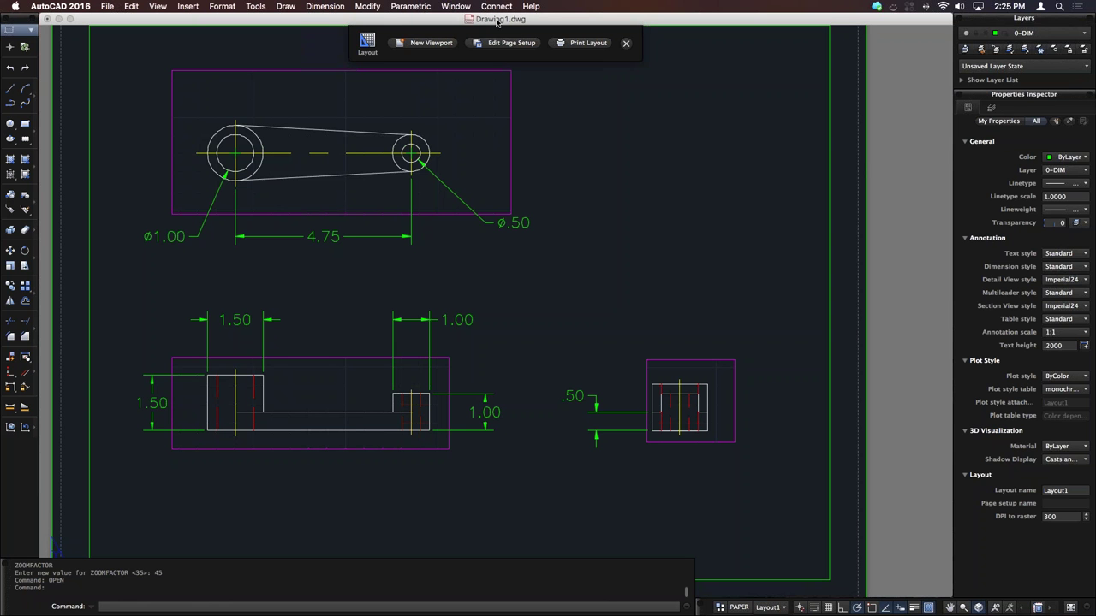
{"action": "left_click", "coordinate": [496, 21], "text": "super"}
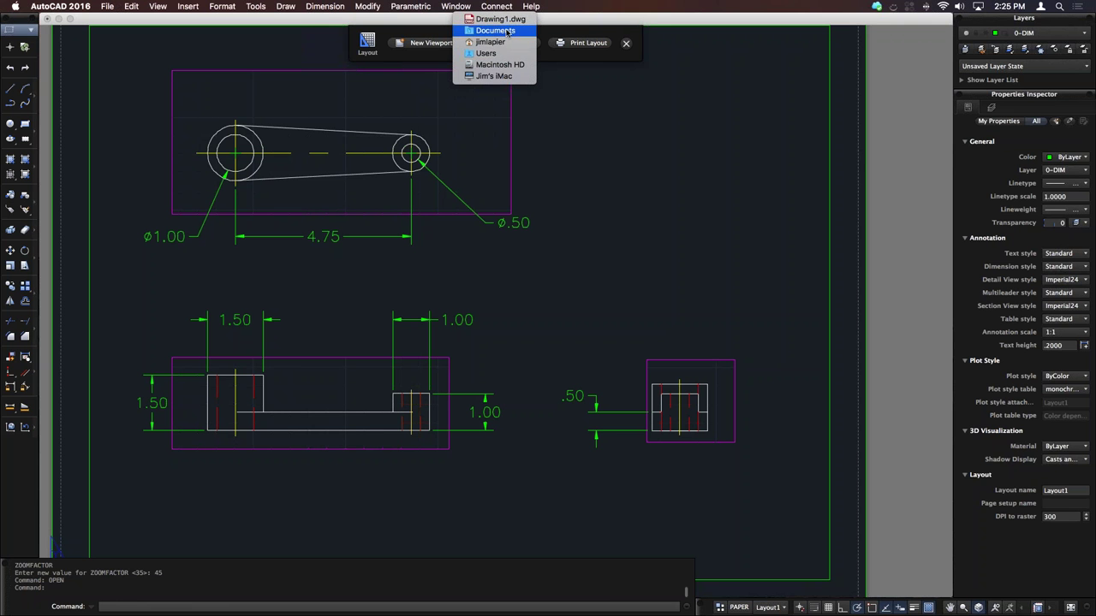
{"action": "left_click", "coordinate": [509, 44]}
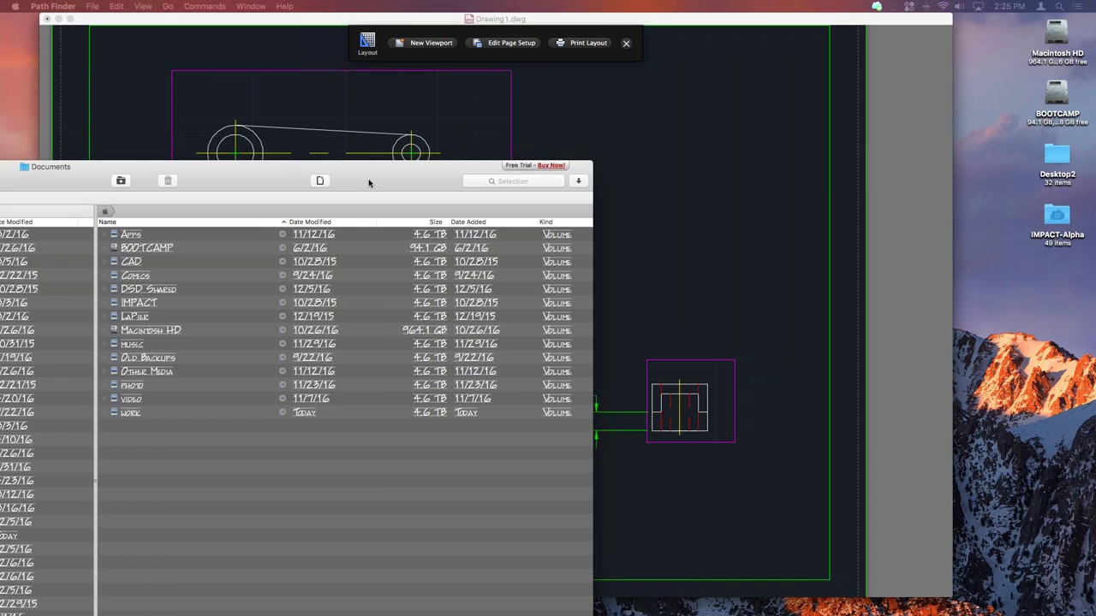
Step: Move aside and close Path Finder's Documents window, returning to AutoCAD's Drawing1
{"action": "left_click_drag", "start_coordinate": [369, 182], "coordinate": [1032, 140]}
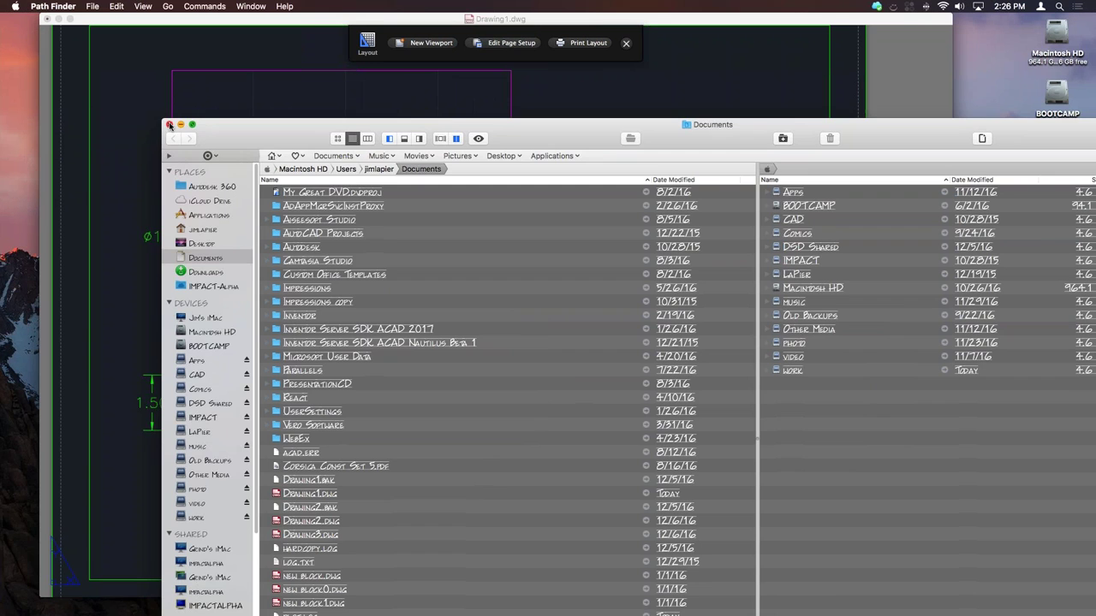
{"action": "left_click", "coordinate": [170, 126]}
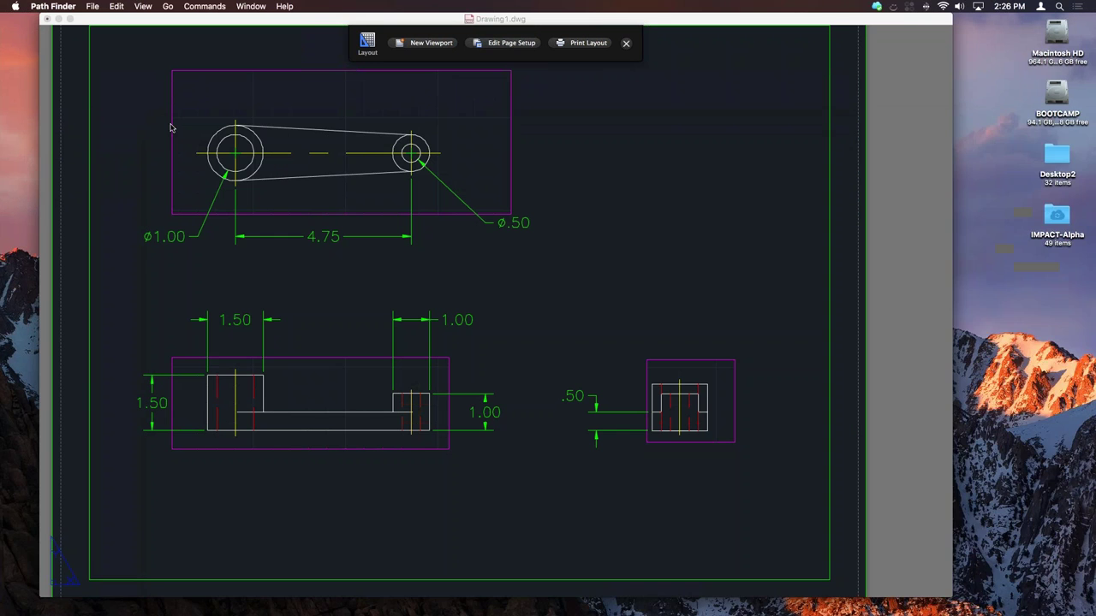
{"action": "left_click", "coordinate": [336, 24]}
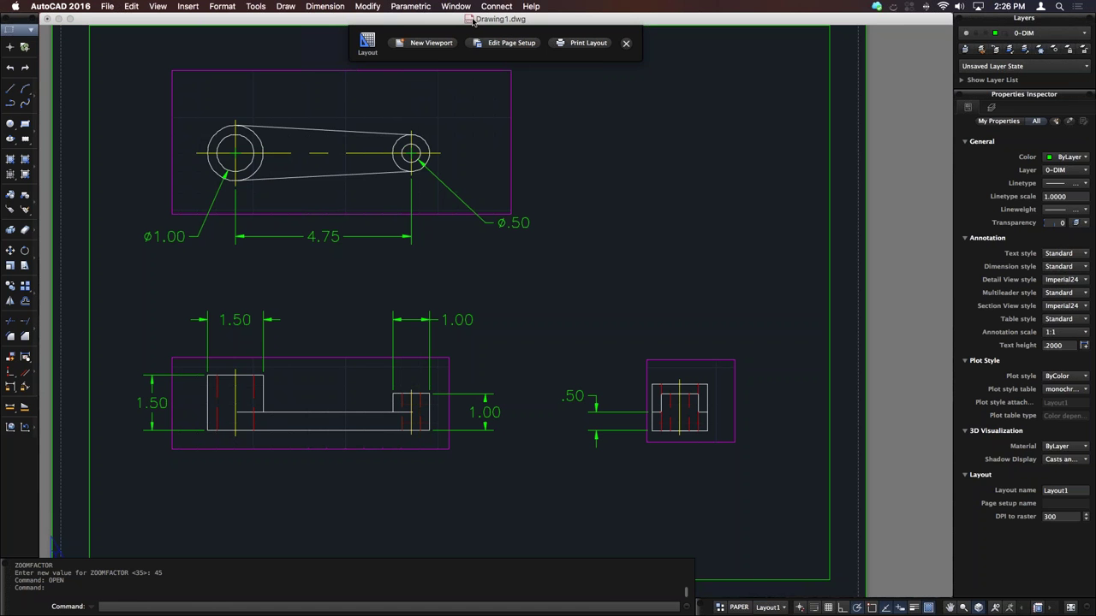
Step: Raise the IMG_2465.JPG room photo window in Preview above the drawing
{"action": "left_click", "coordinate": [472, 20]}
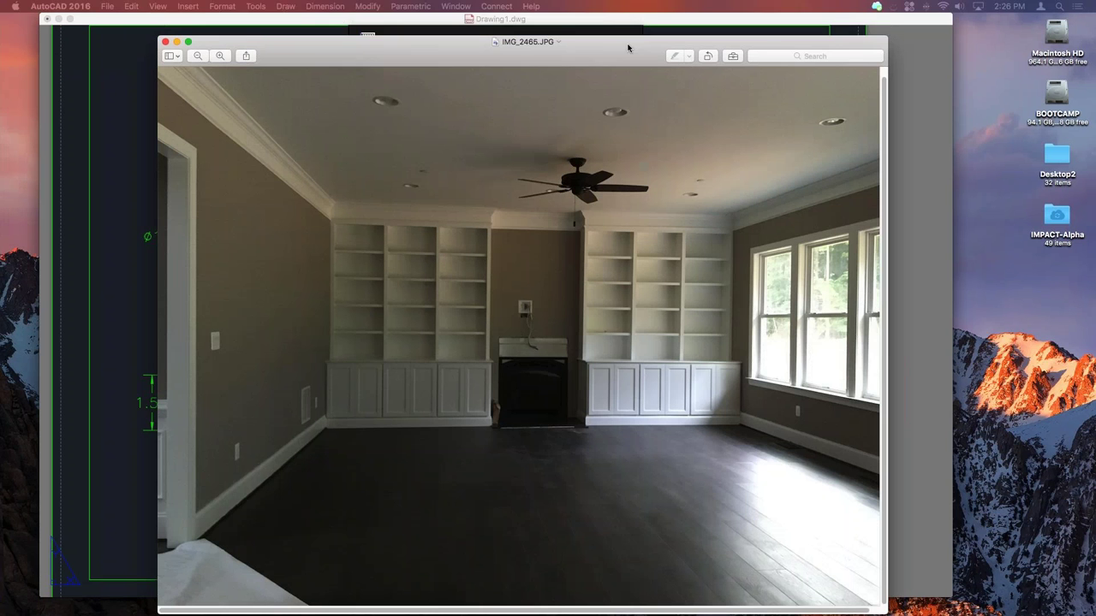
{"action": "left_click_drag", "start_coordinate": [627, 47], "coordinate": [630, 25]}
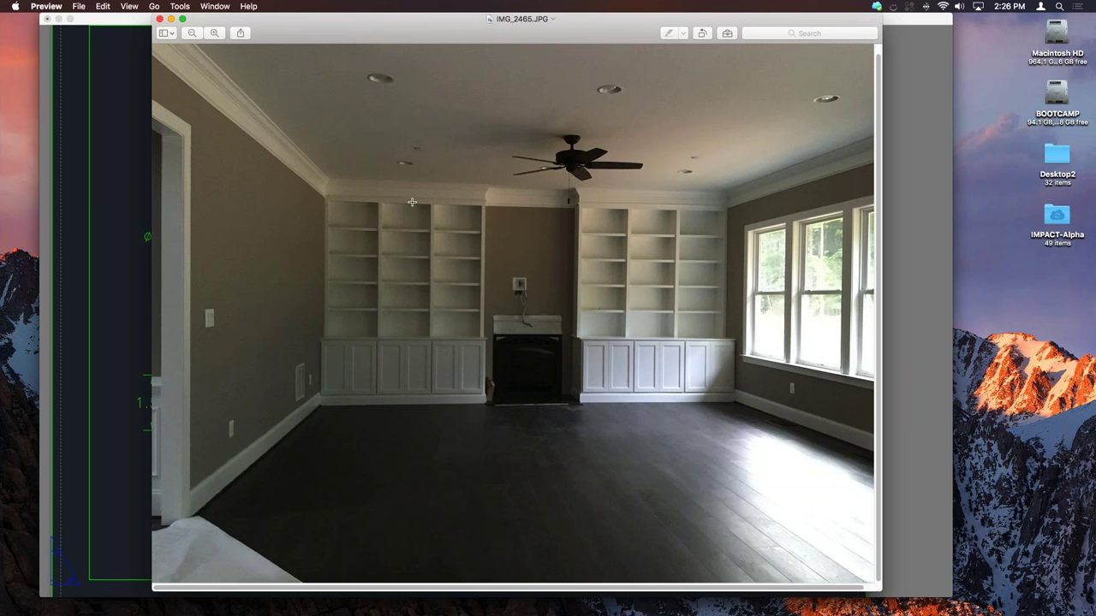
Step: Switch Drawing1 to model space and pan to expose empty space
{"action": "left_click", "coordinate": [120, 110]}
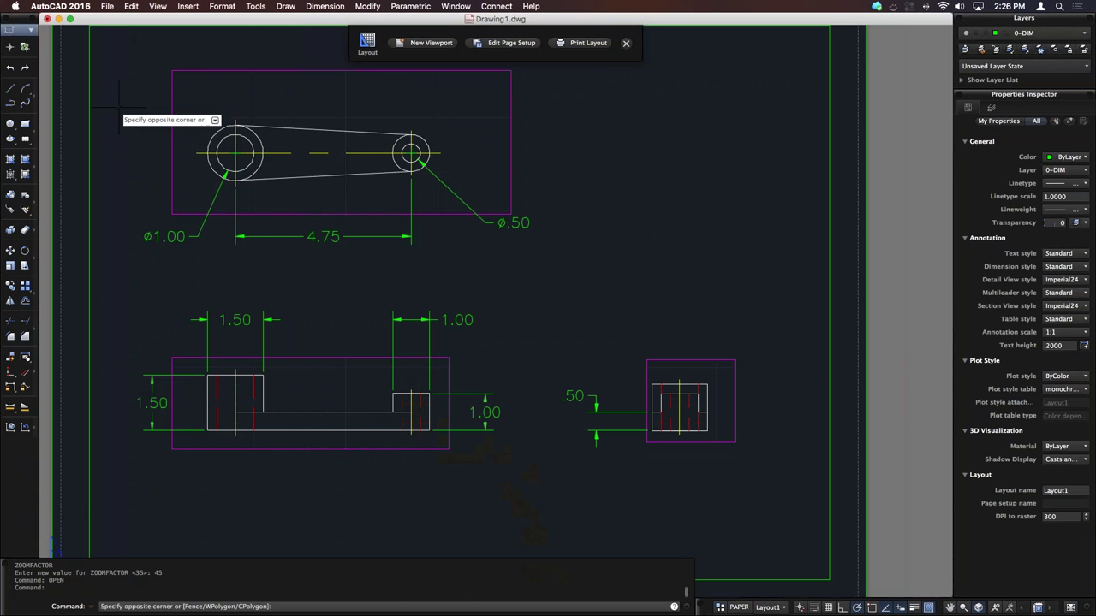
{"action": "left_click", "coordinate": [196, 85]}
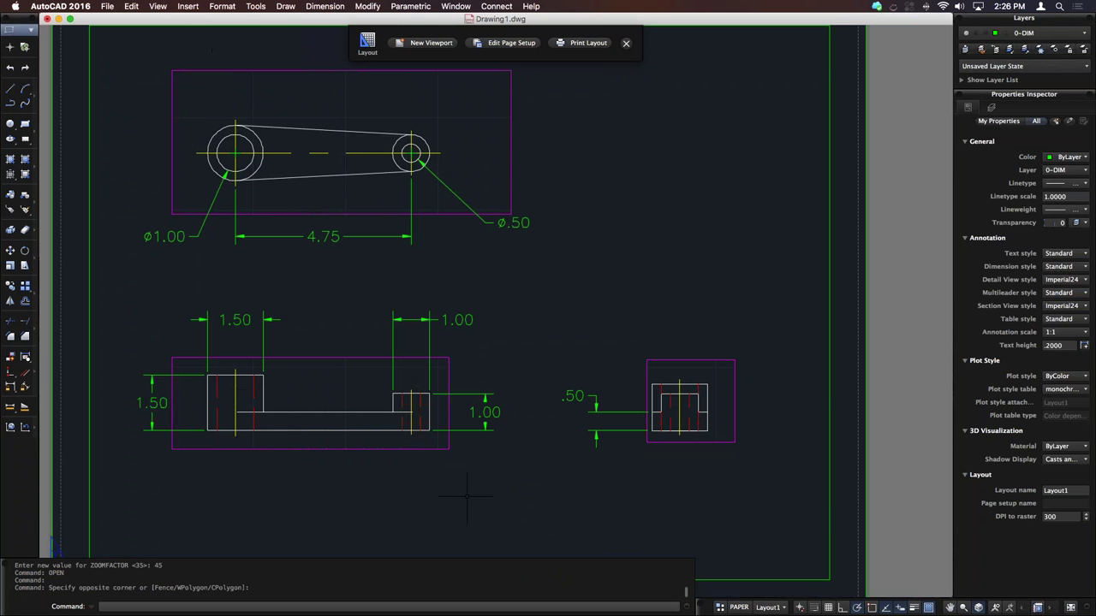
{"action": "left_click", "coordinate": [764, 610]}
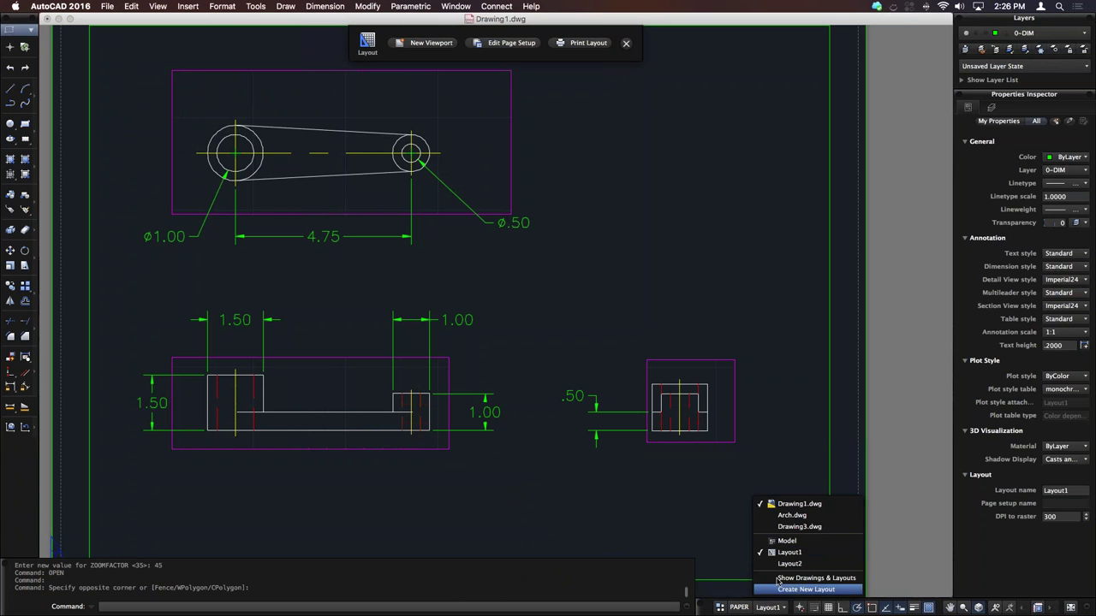
{"action": "left_click", "coordinate": [783, 539]}
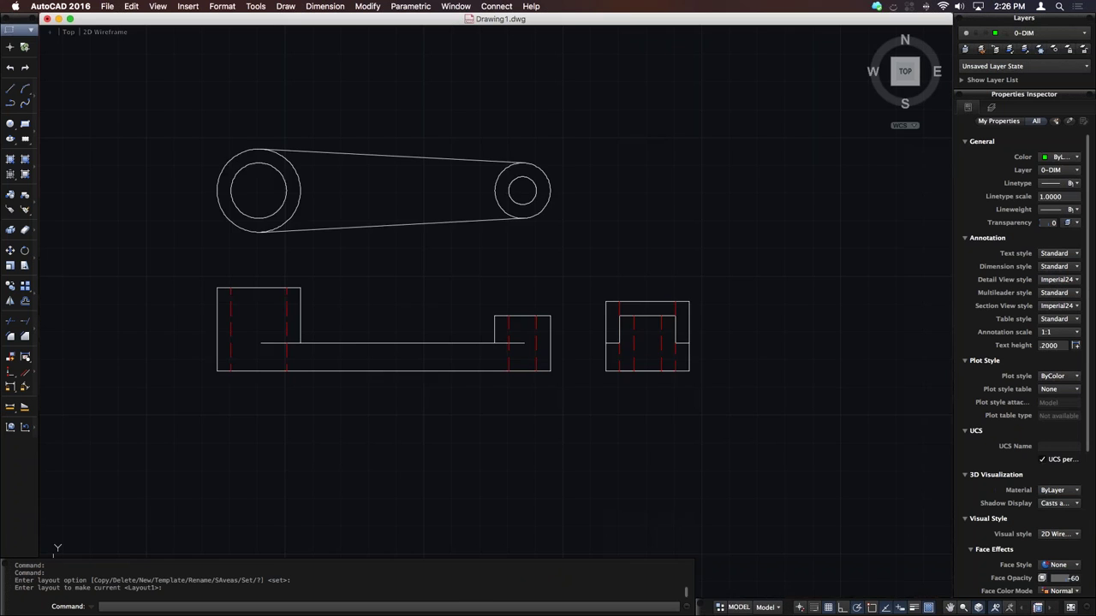
{"action": "scroll", "coordinate": [442, 318], "scroll_direction": "down", "scroll_amount": 4}
{"action": "middle_click_drag", "start_coordinate": [442, 317], "coordinate": [53, 409]}
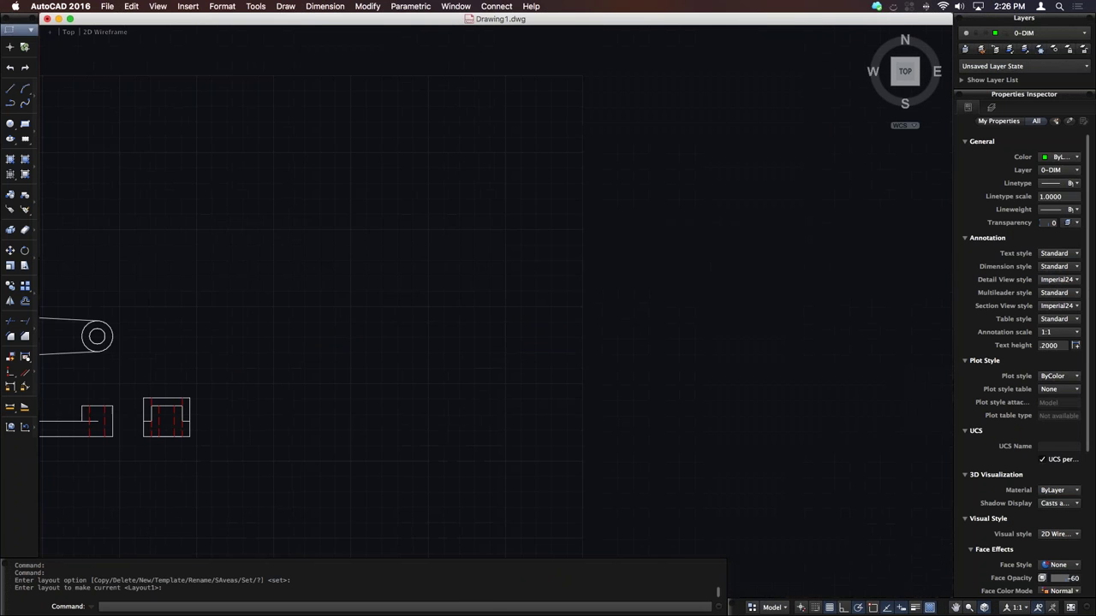
{"action": "key", "text": "Escape"}
{"action": "key", "text": "Escape"}
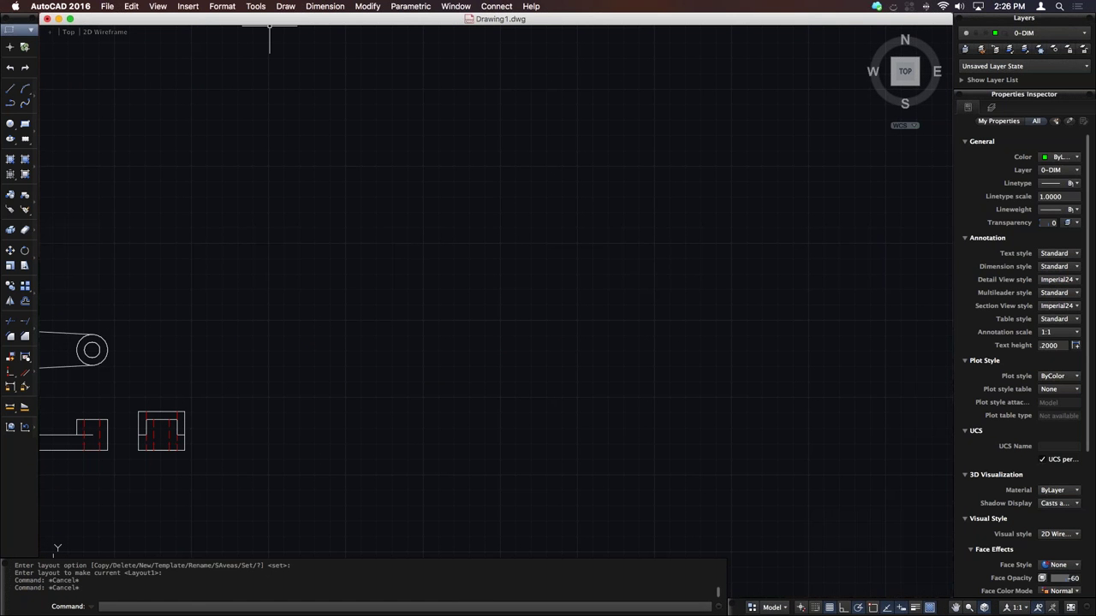
Step: Start a Raster Image Reference and point the file dialog at IMG_2465.JPG's Construction Phase III folder
{"action": "left_click", "coordinate": [192, 6]}
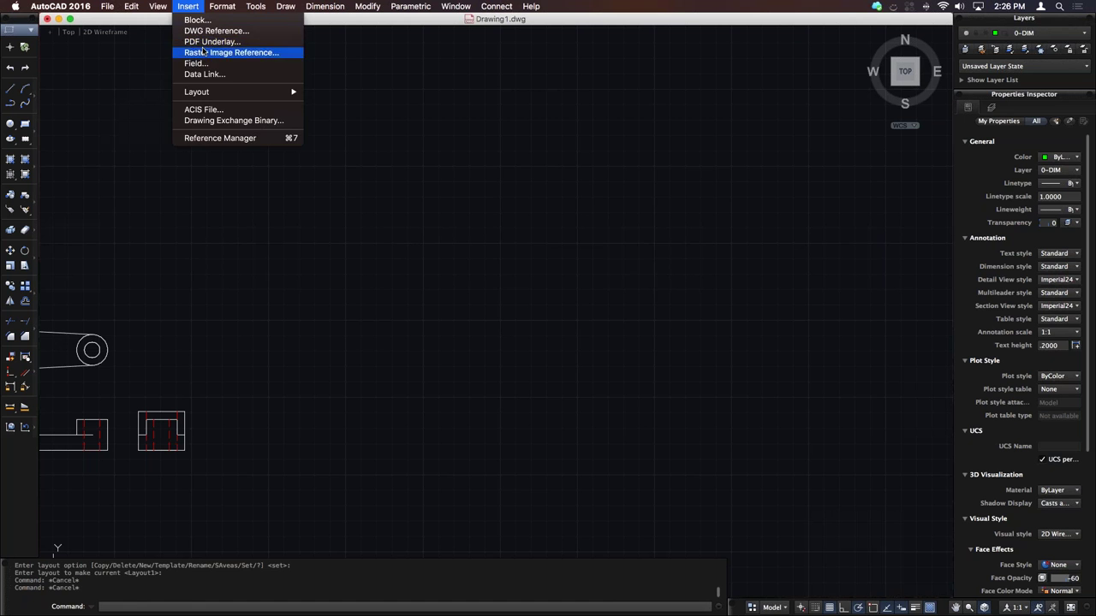
{"action": "left_click", "coordinate": [205, 52]}
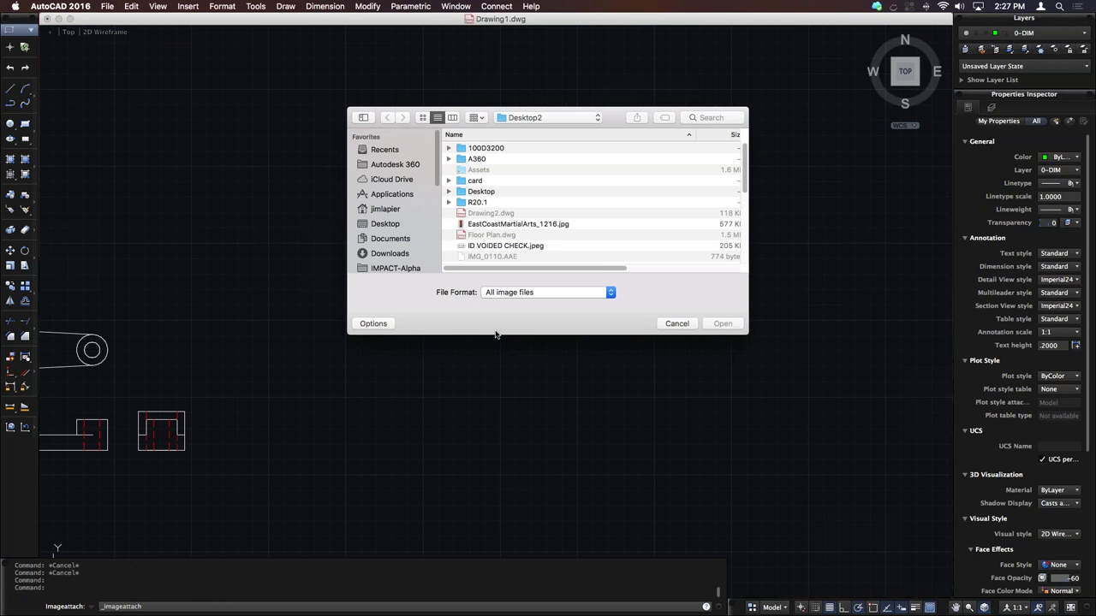
{"action": "key", "text": "ctrl+Up"}
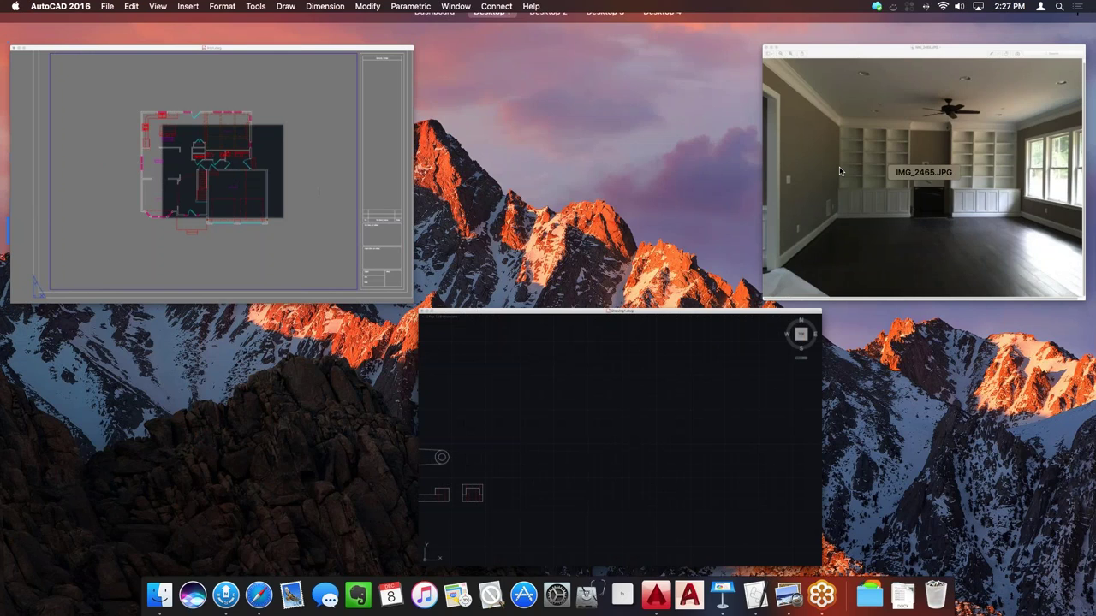
{"action": "left_click", "coordinate": [819, 142]}
{"action": "left_click_drag", "start_coordinate": [820, 141], "coordinate": [759, 214]}
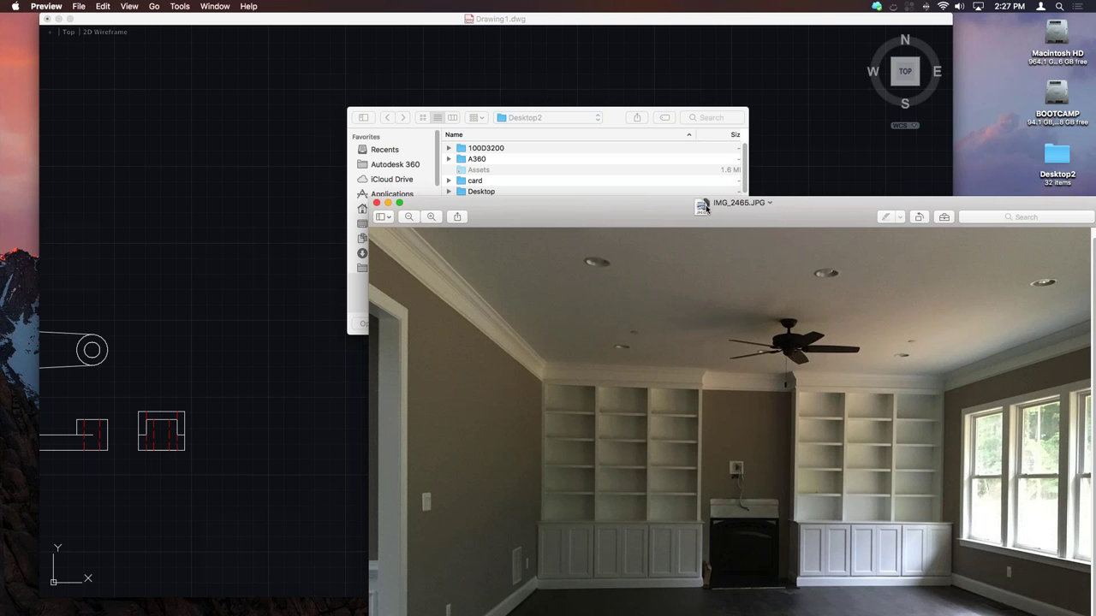
{"action": "left_click_drag", "start_coordinate": [702, 204], "coordinate": [552, 119]}
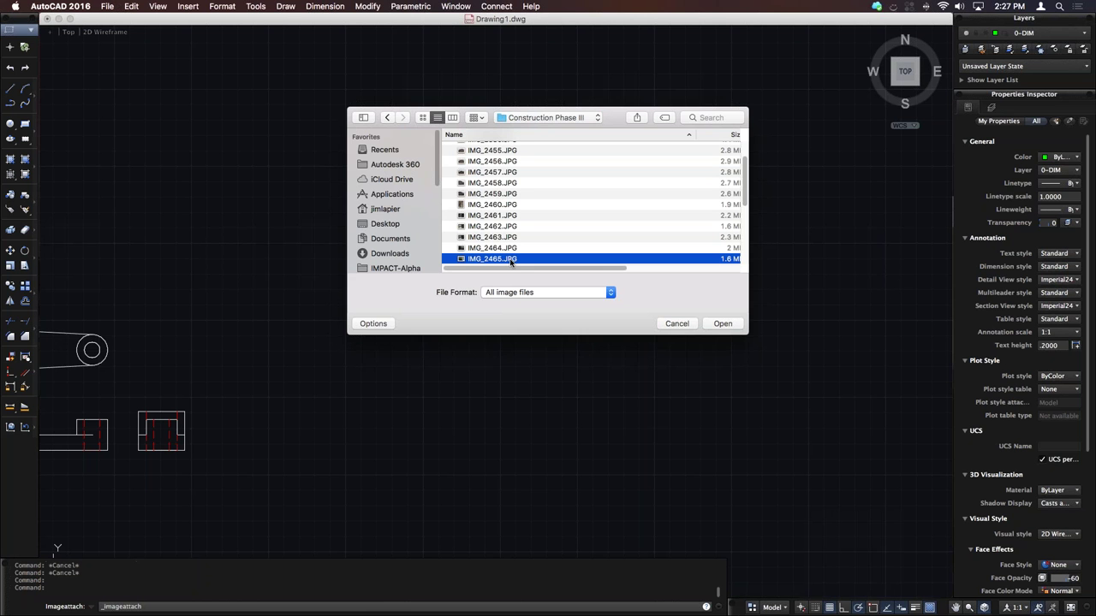
Step: Confirm IMG_2465.JPG in the file dialog, then cancel the Attach Image dialog
{"action": "left_click", "coordinate": [717, 322]}
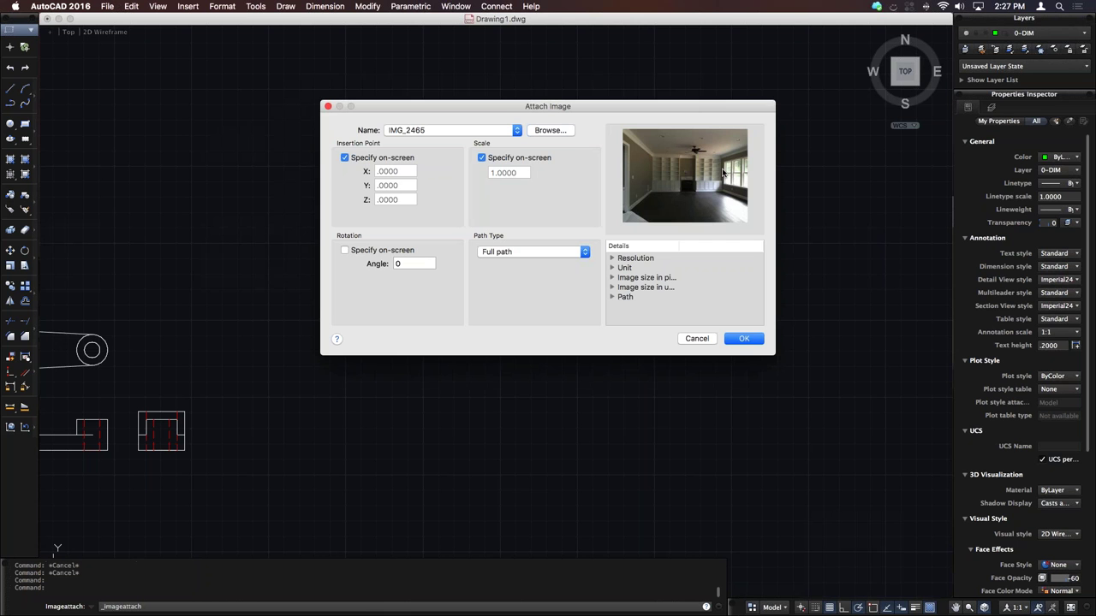
{"action": "left_click", "coordinate": [703, 339]}
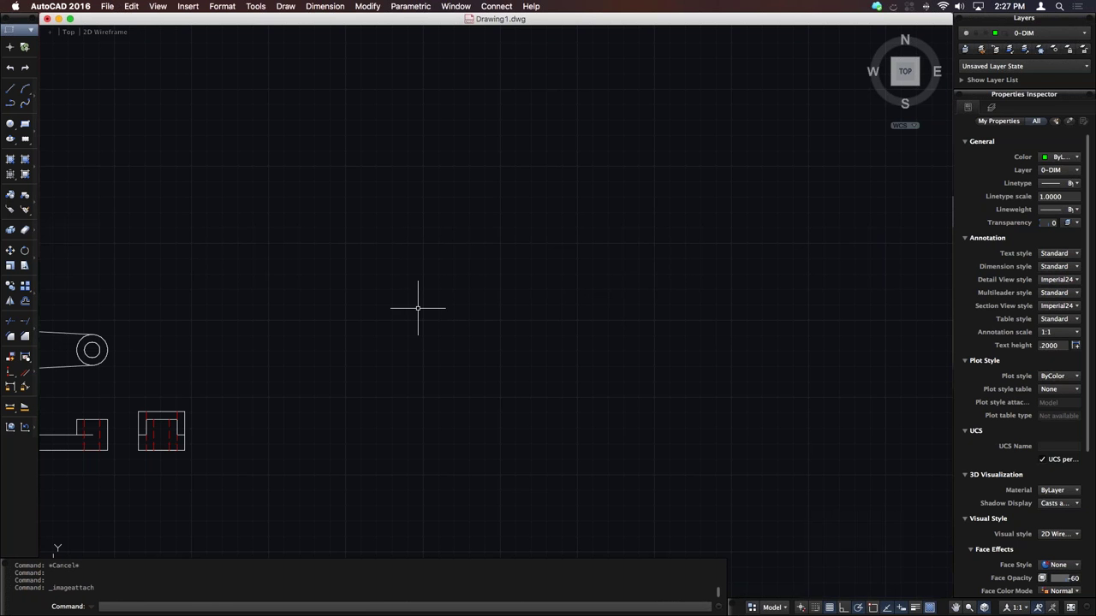
Step: Draw a vertical line with the L command
{"action": "scroll", "coordinate": [419, 306], "scroll_direction": "up", "scroll_amount": 2}
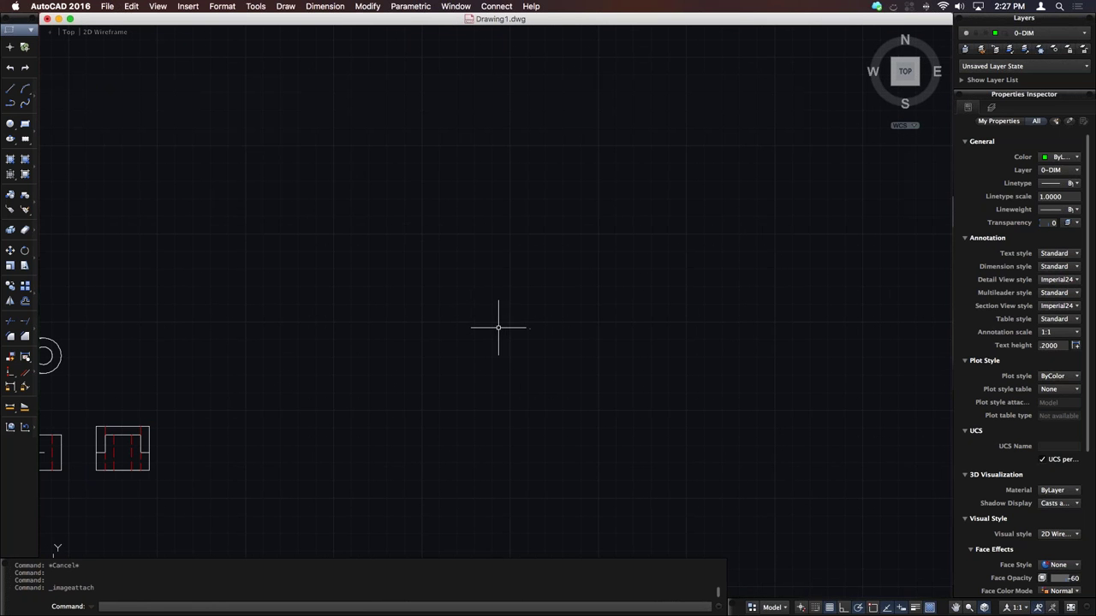
{"action": "type", "text": "L"}
{"action": "key", "text": "Return"}
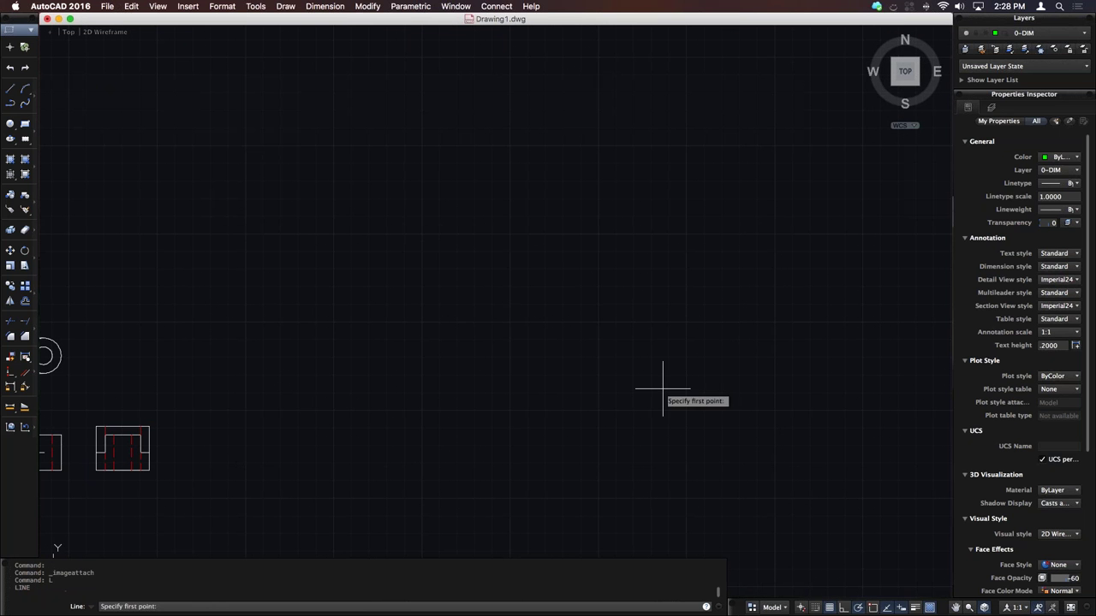
{"action": "left_click", "coordinate": [364, 302]}
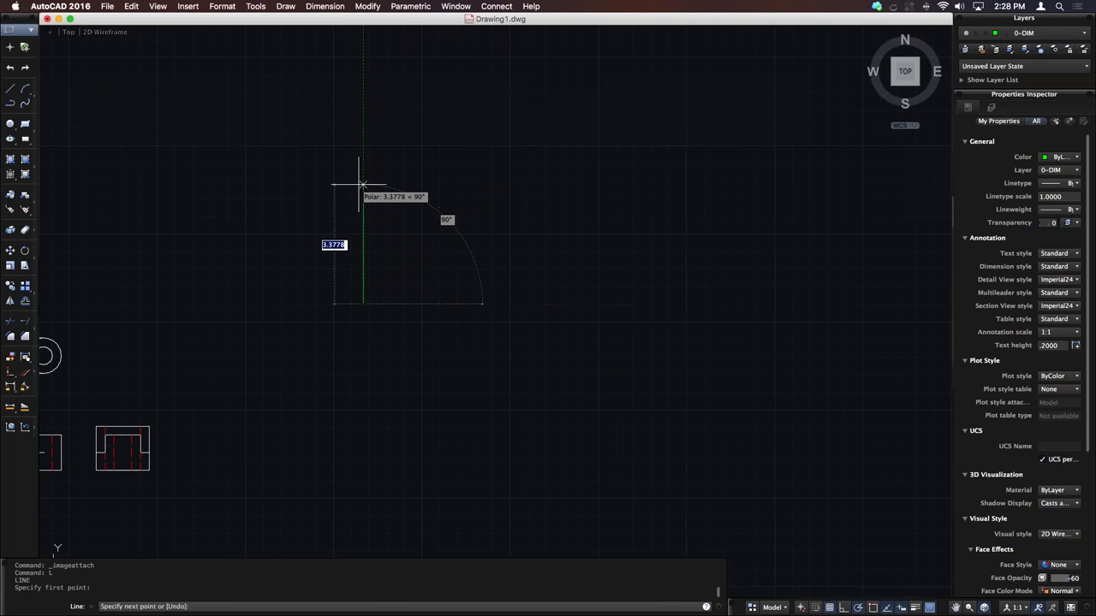
{"action": "left_click", "coordinate": [363, 184]}
{"action": "key", "text": "Escape"}
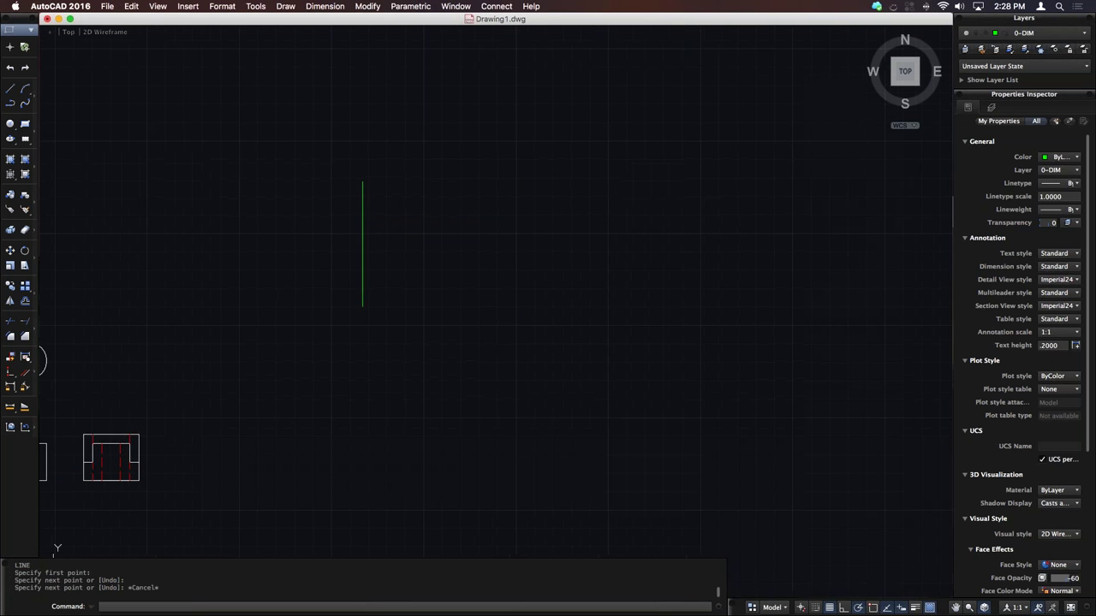
{"action": "scroll", "coordinate": [372, 232], "scroll_direction": "up", "scroll_amount": 4}
{"action": "middle_click_drag", "start_coordinate": [438, 183], "coordinate": [373, 236]}
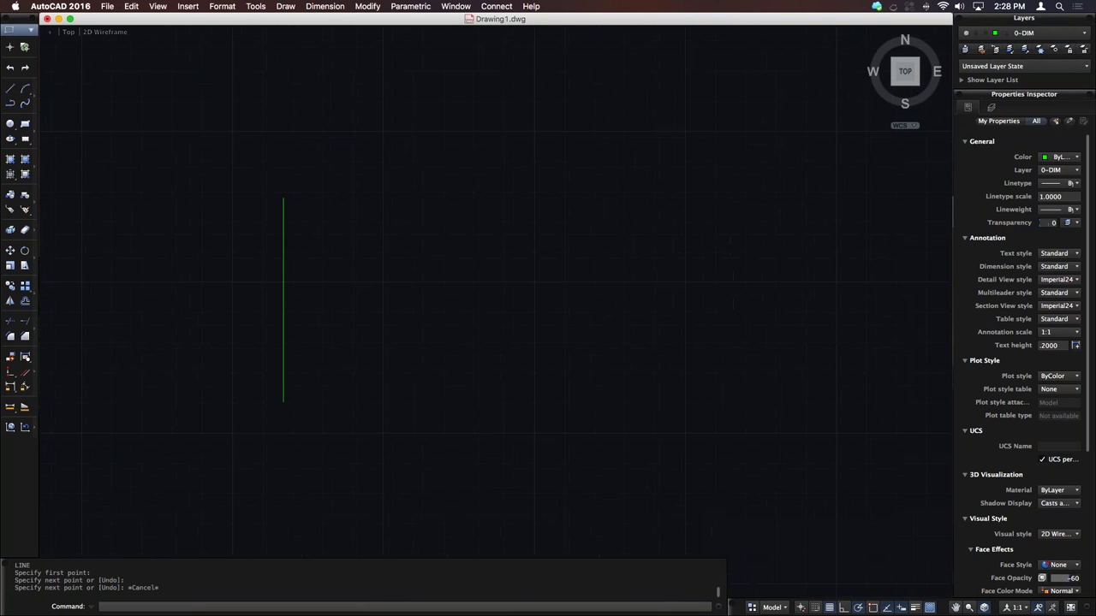
Step: Offset the vertical line twice to the right at 0.75 units
{"action": "type", "text": "o"}
{"action": "key", "text": "Return"}
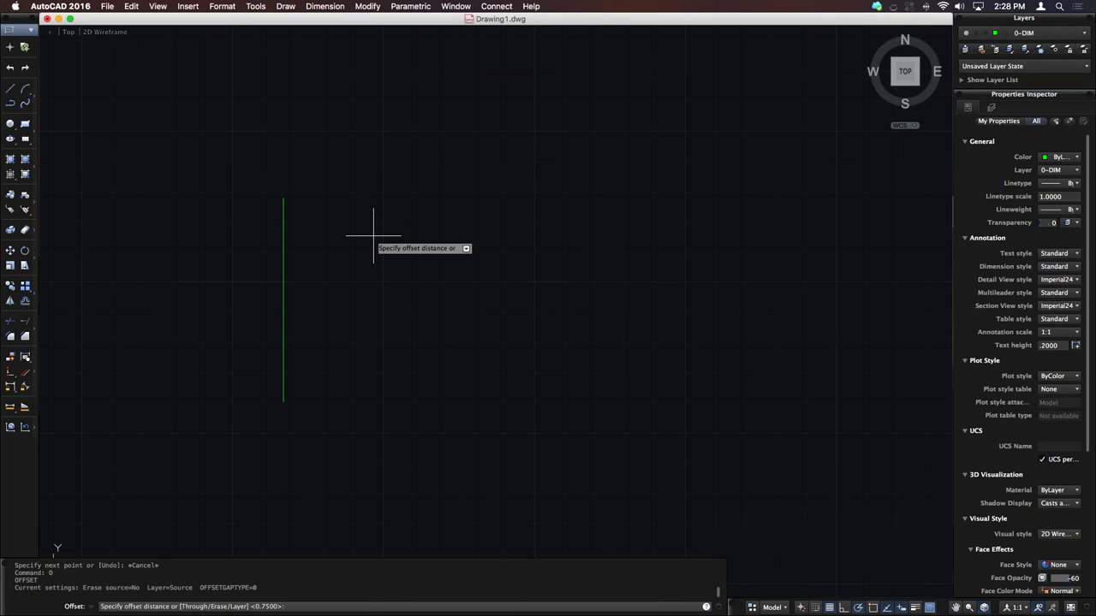
{"action": "key", "text": "Return"}
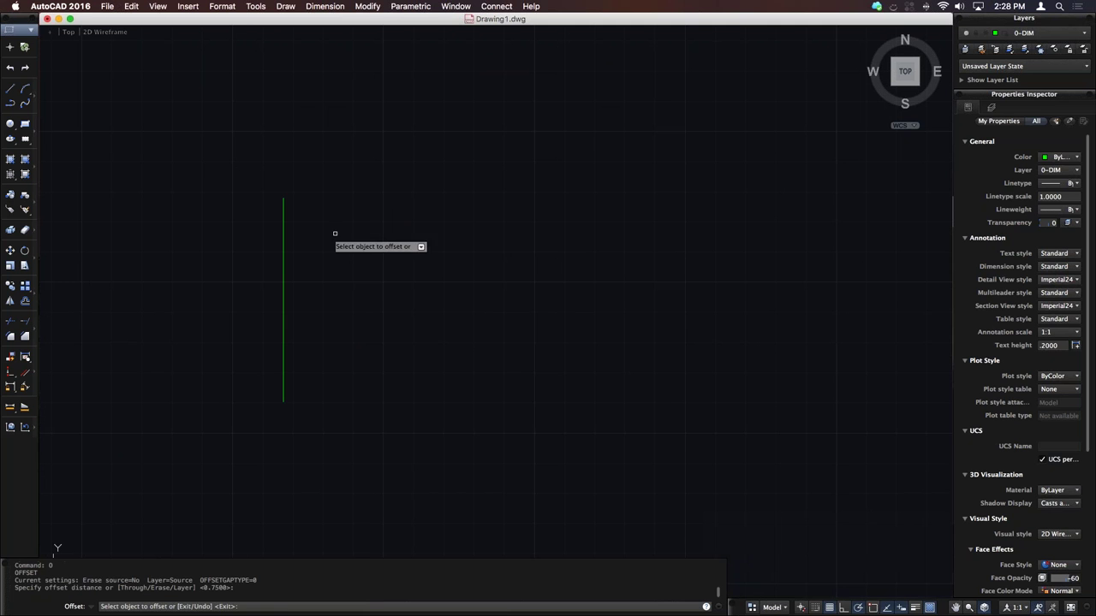
{"action": "left_click", "coordinate": [282, 272]}
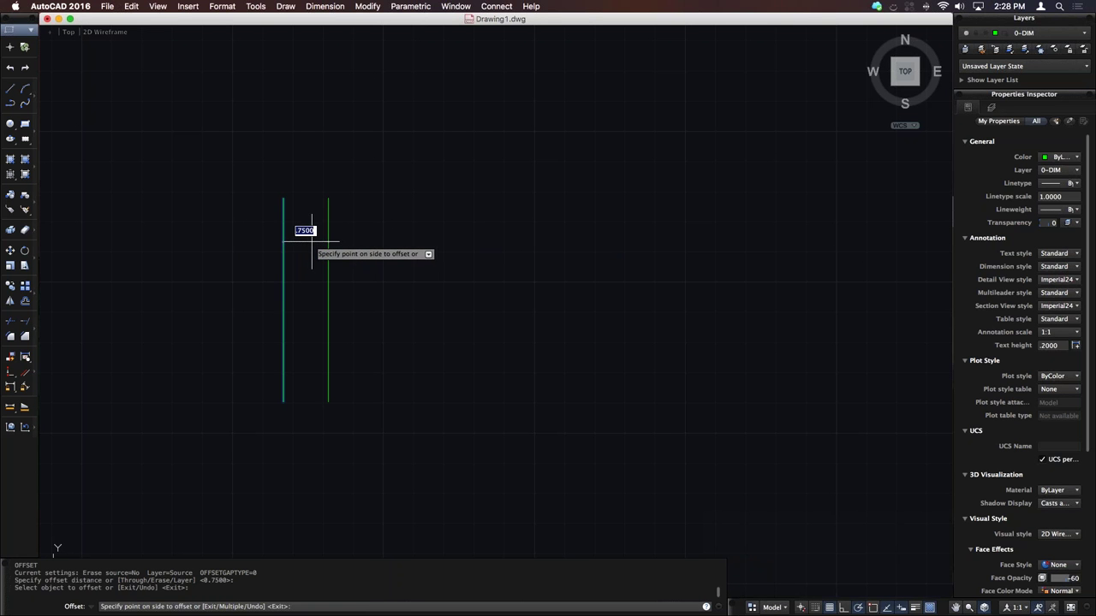
{"action": "left_click", "coordinate": [424, 244]}
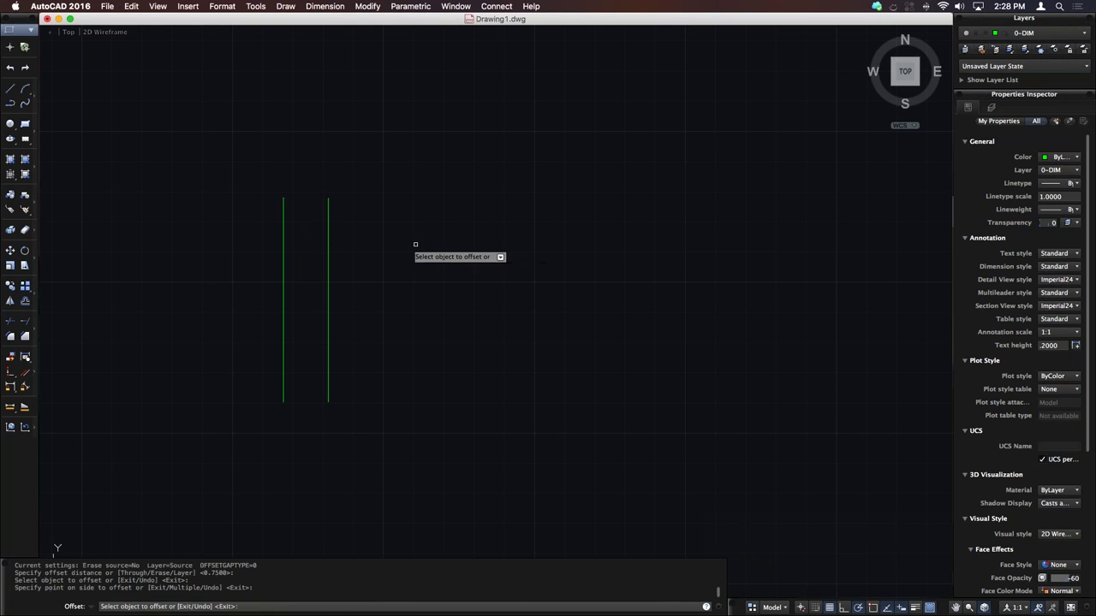
{"action": "left_click", "coordinate": [327, 255]}
{"action": "left_click", "coordinate": [387, 250]}
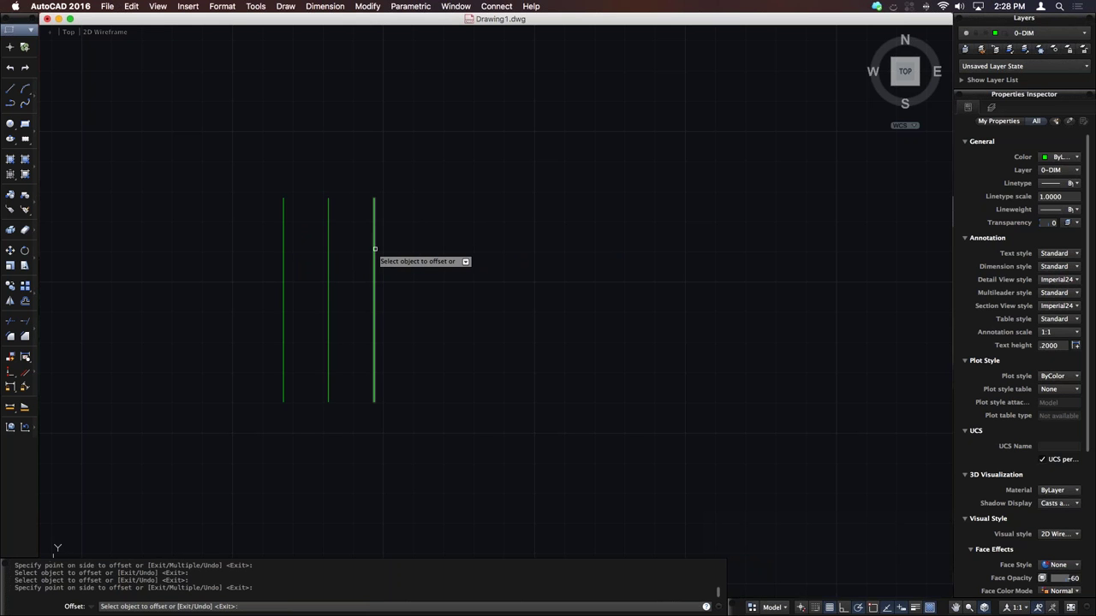
Step: Add further parallel copies to the right at 1.5, 0.75 and 2 units
{"action": "left_click", "coordinate": [374, 249]}
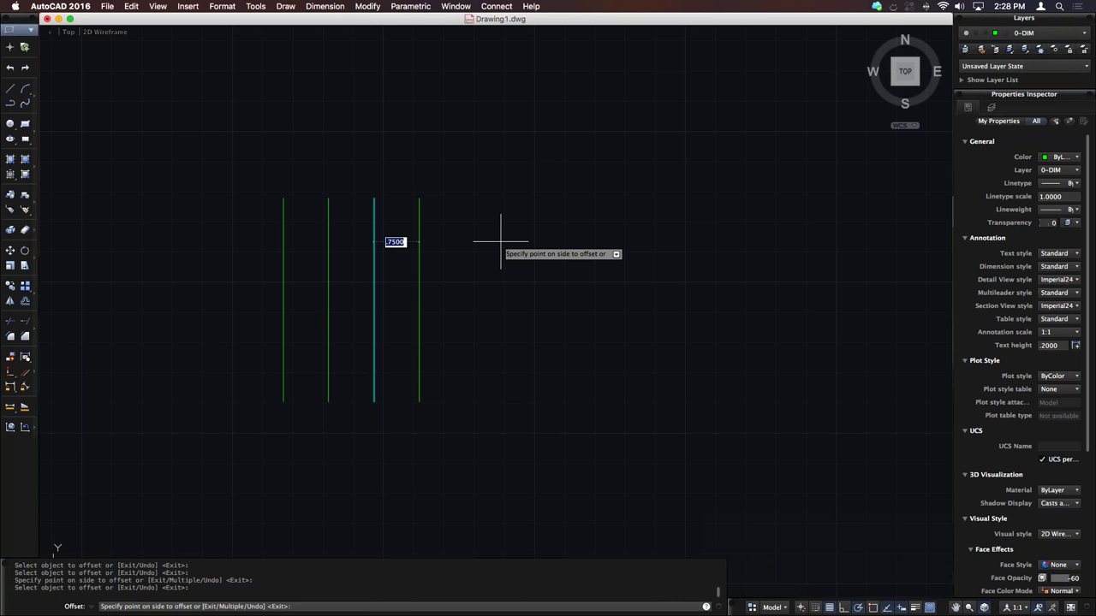
{"action": "type", "text": "1.5"}
{"action": "key", "text": "Return"}
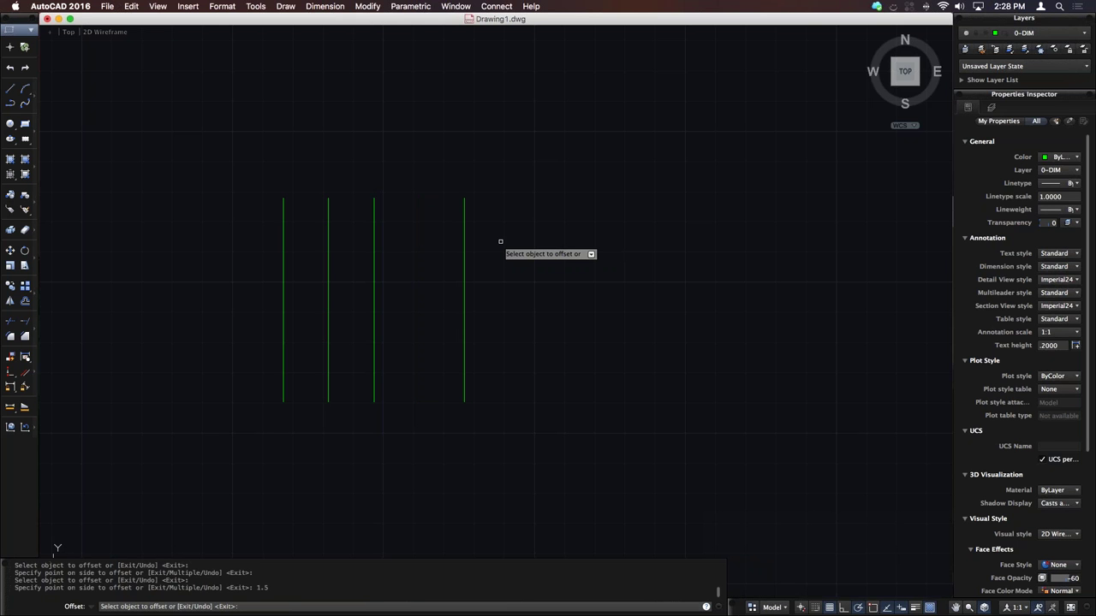
{"action": "left_click", "coordinate": [465, 276]}
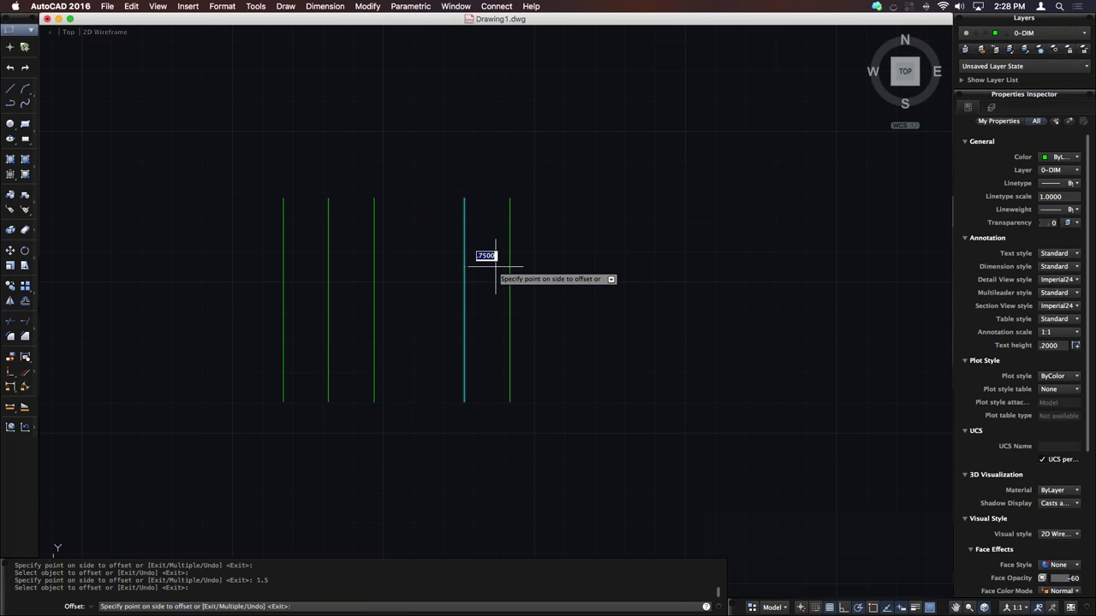
{"action": "left_click", "coordinate": [496, 266]}
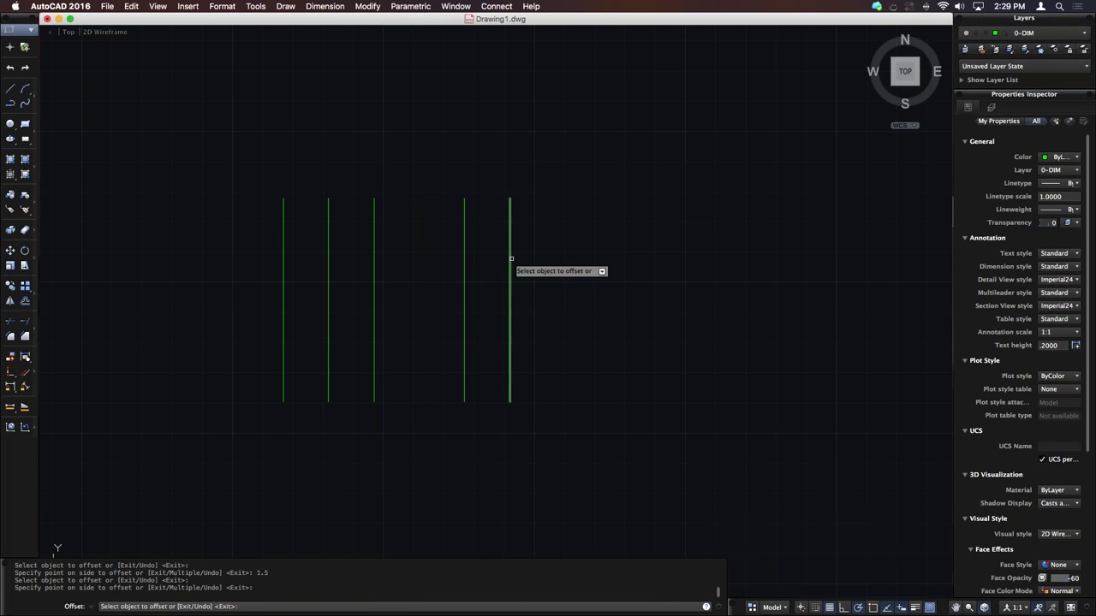
{"action": "left_click", "coordinate": [510, 261]}
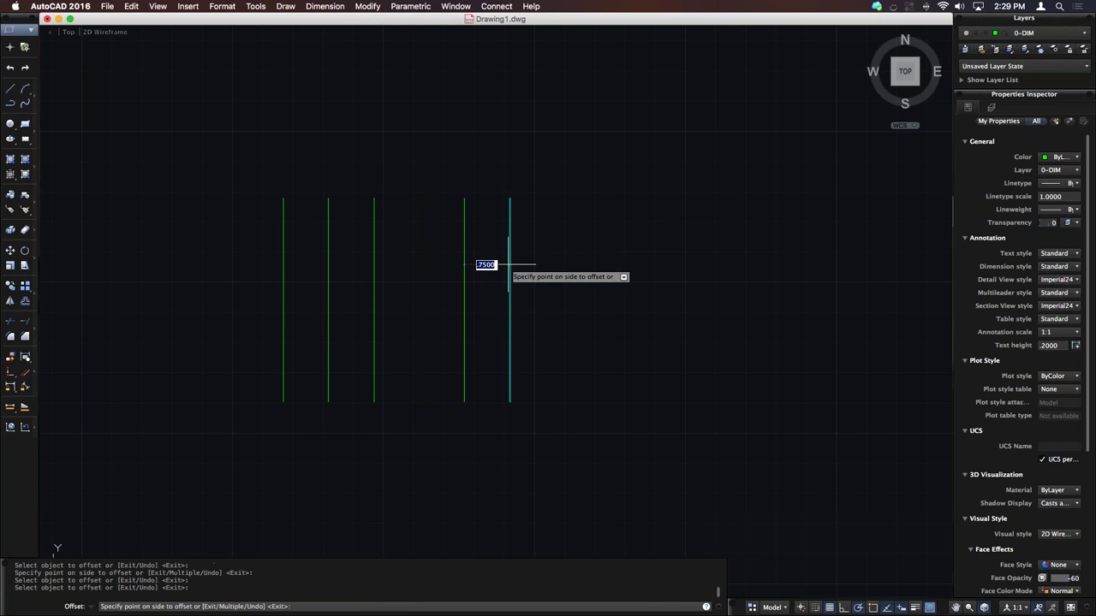
{"action": "type", "text": "2"}
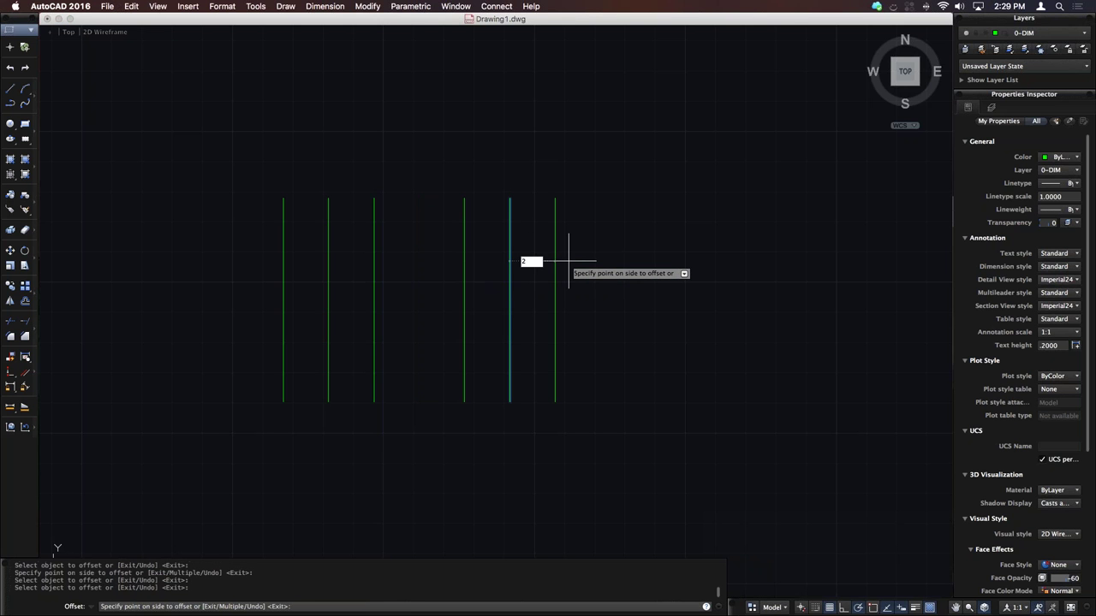
{"action": "key", "text": "Return"}
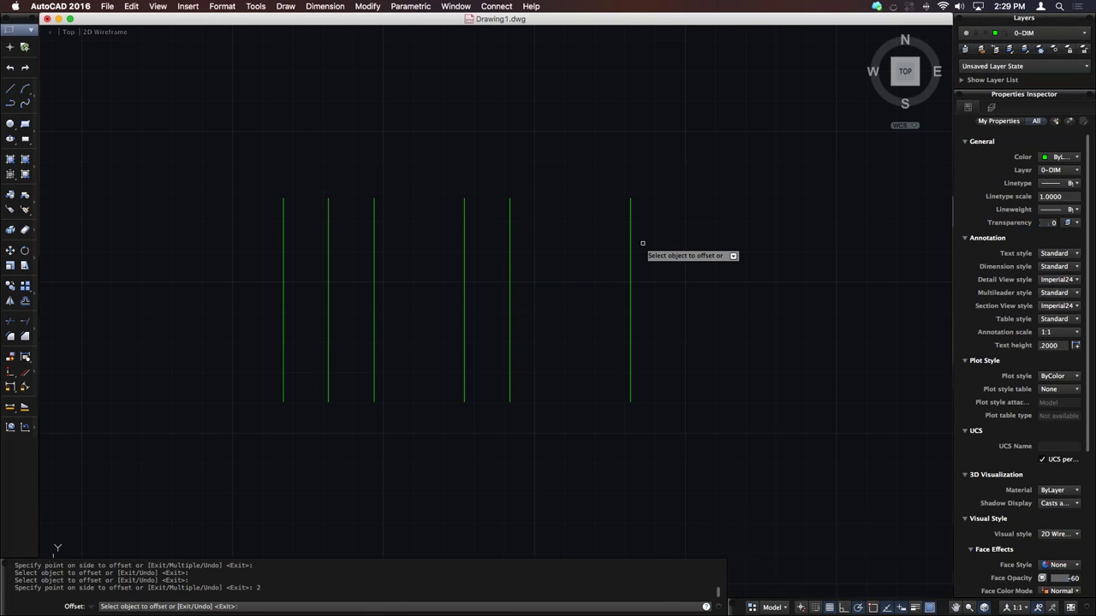
{"action": "key", "text": "Escape"}
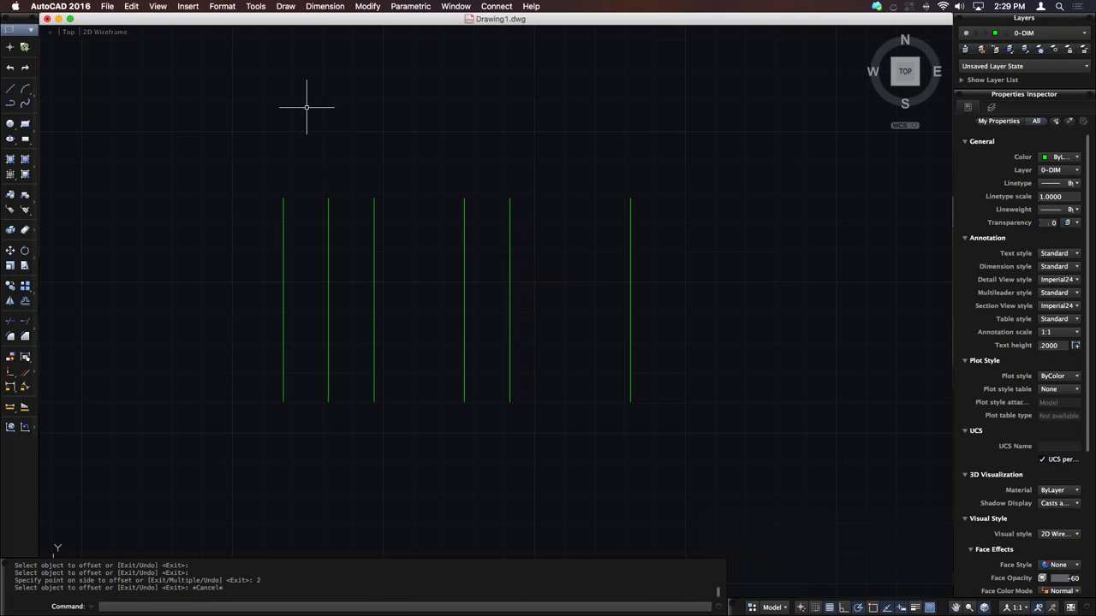
{"action": "left_click", "coordinate": [222, 6]}
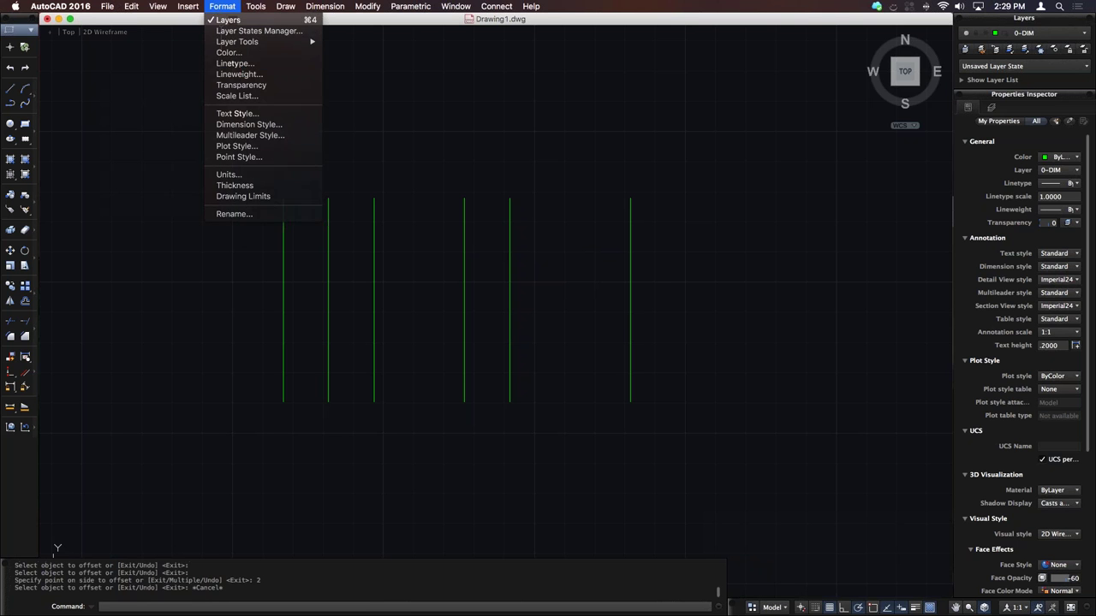
{"action": "mouse_move", "coordinate": [255, 6]}
{"action": "left_click", "coordinate": [286, 196]}
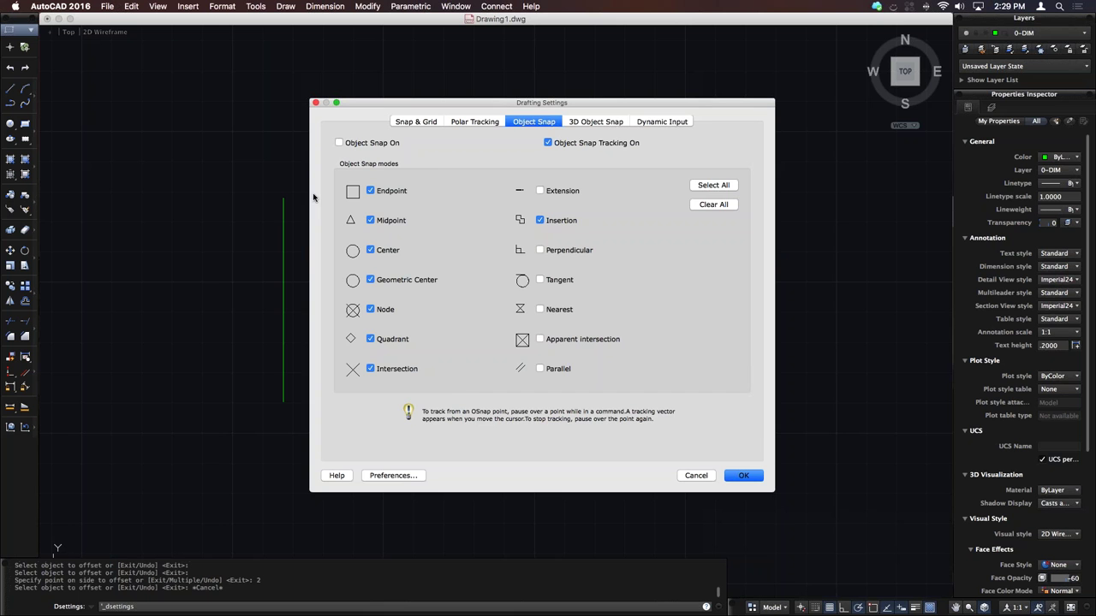
{"action": "left_click", "coordinate": [670, 122]}
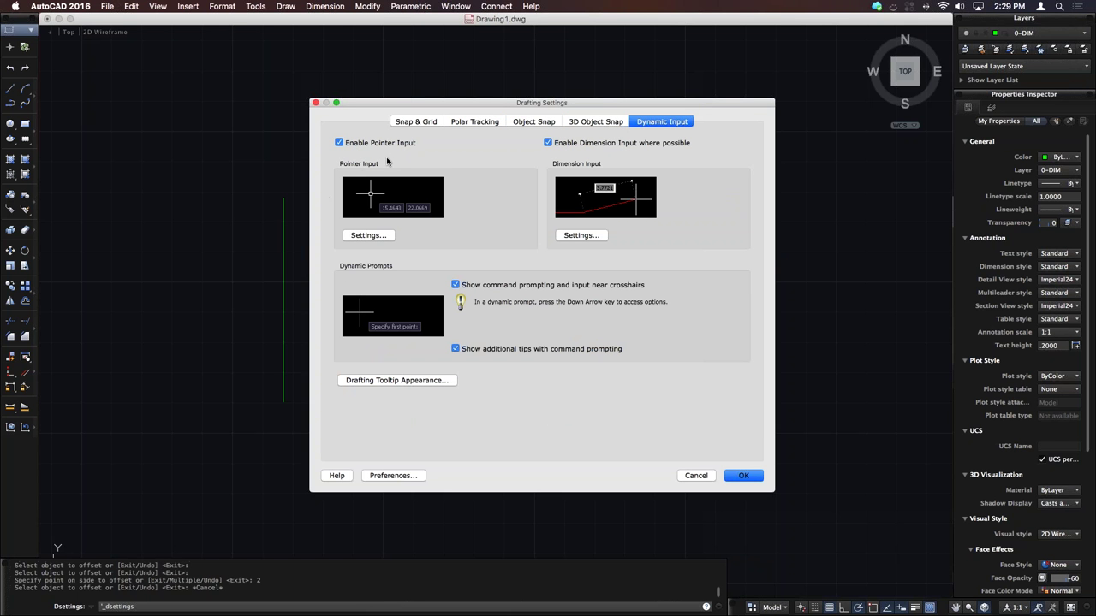
{"action": "left_click", "coordinate": [383, 239]}
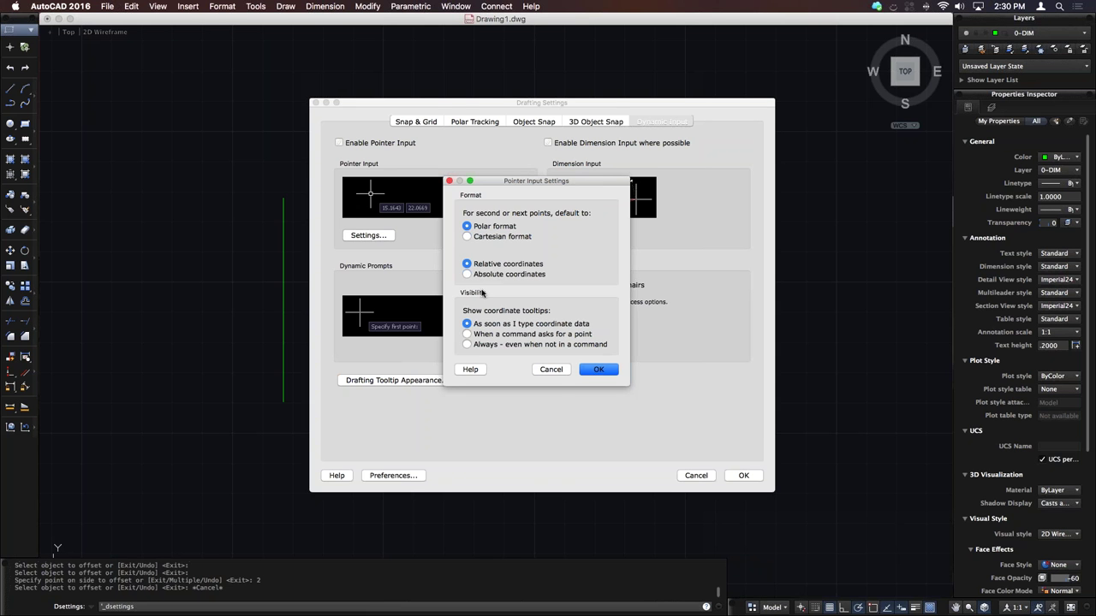
{"action": "left_click", "coordinate": [551, 370]}
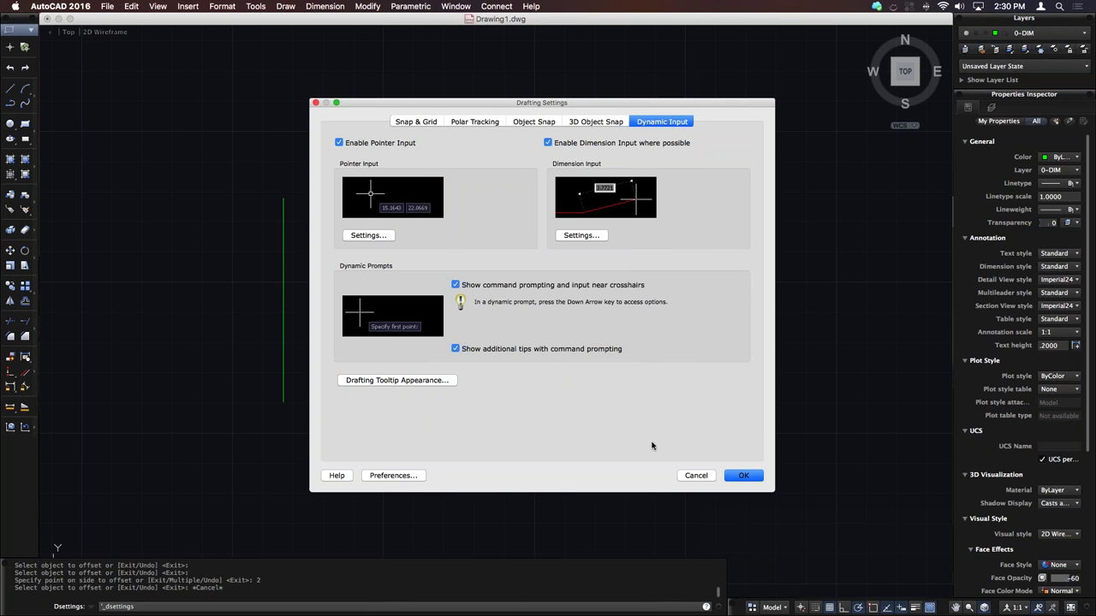
{"action": "left_click", "coordinate": [696, 475]}
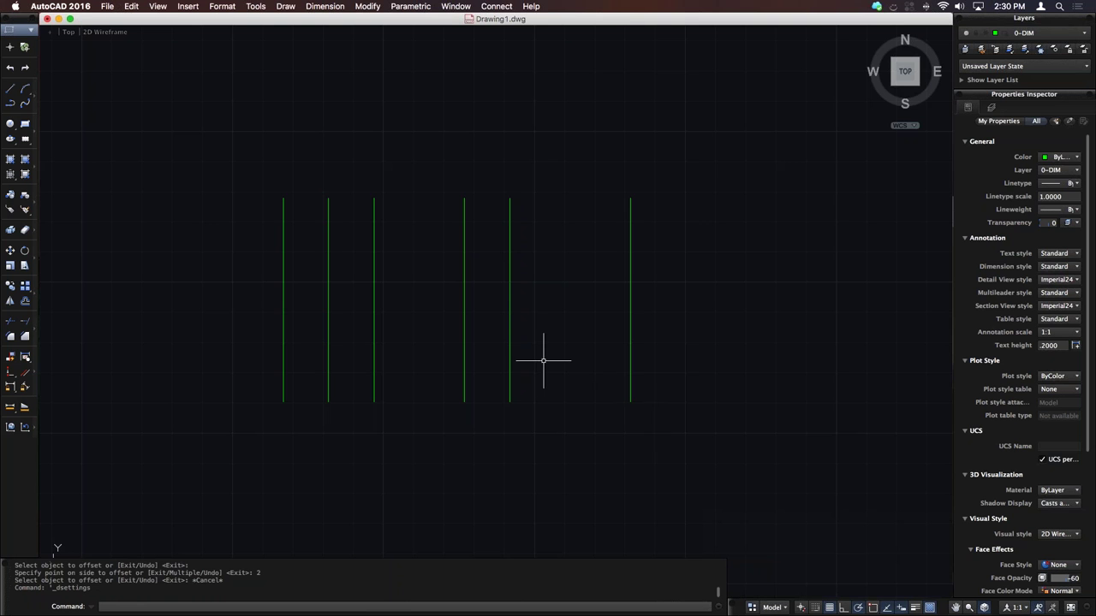
Step: Start a new line with a short @1,1 diagonal segment
{"action": "scroll", "coordinate": [540, 363], "scroll_direction": "right", "scroll_amount": 5}
{"action": "scroll", "coordinate": [565, 357], "scroll_direction": "right", "scroll_amount": 3}
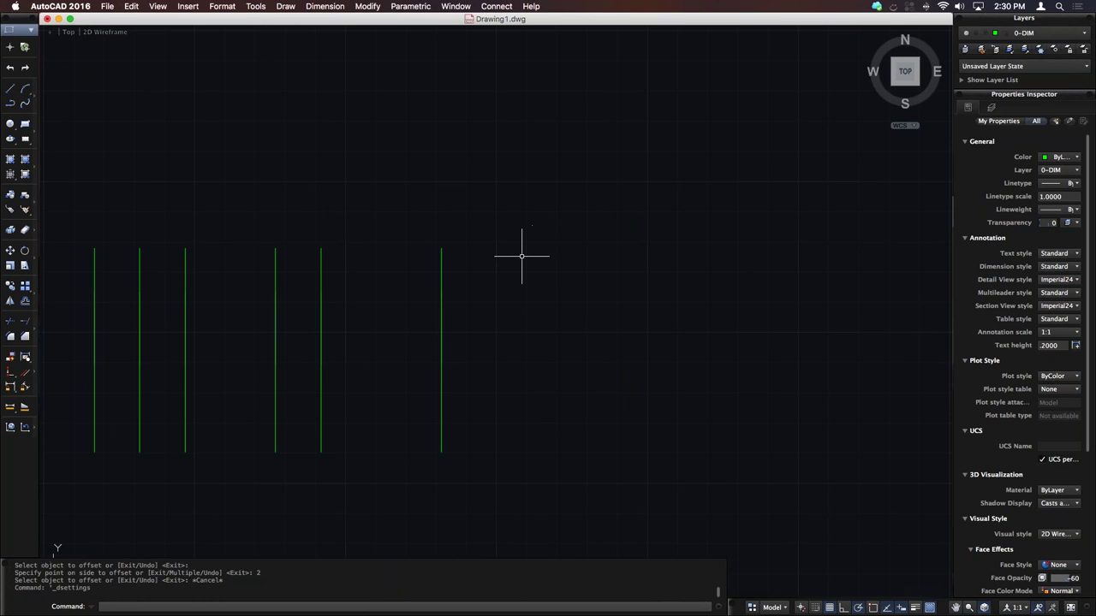
{"action": "type", "text": "l"}
{"action": "key", "text": "Return"}
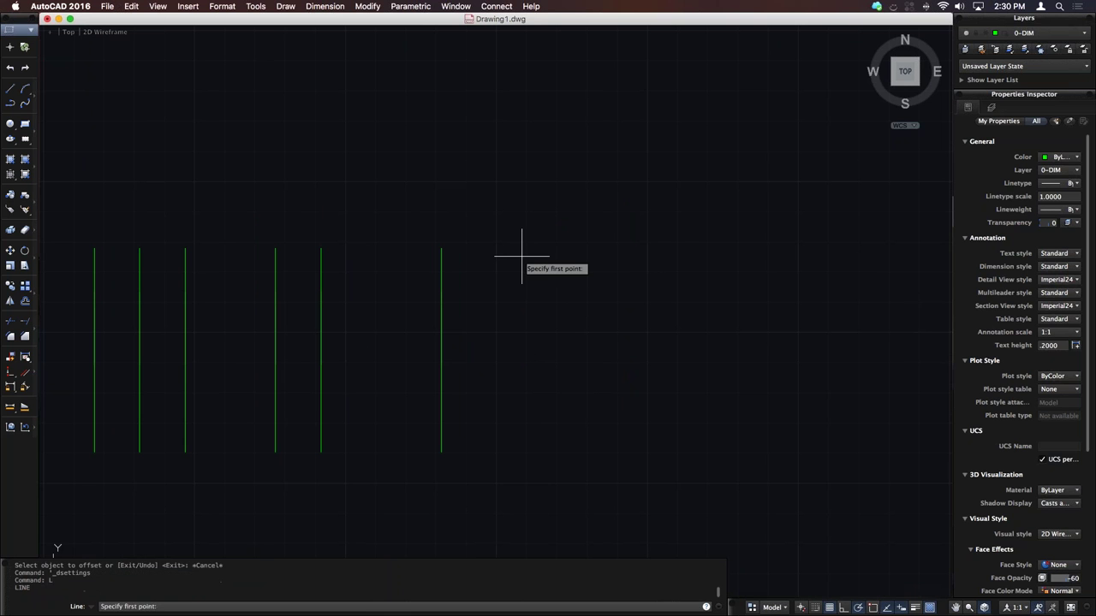
{"action": "left_click", "coordinate": [521, 255]}
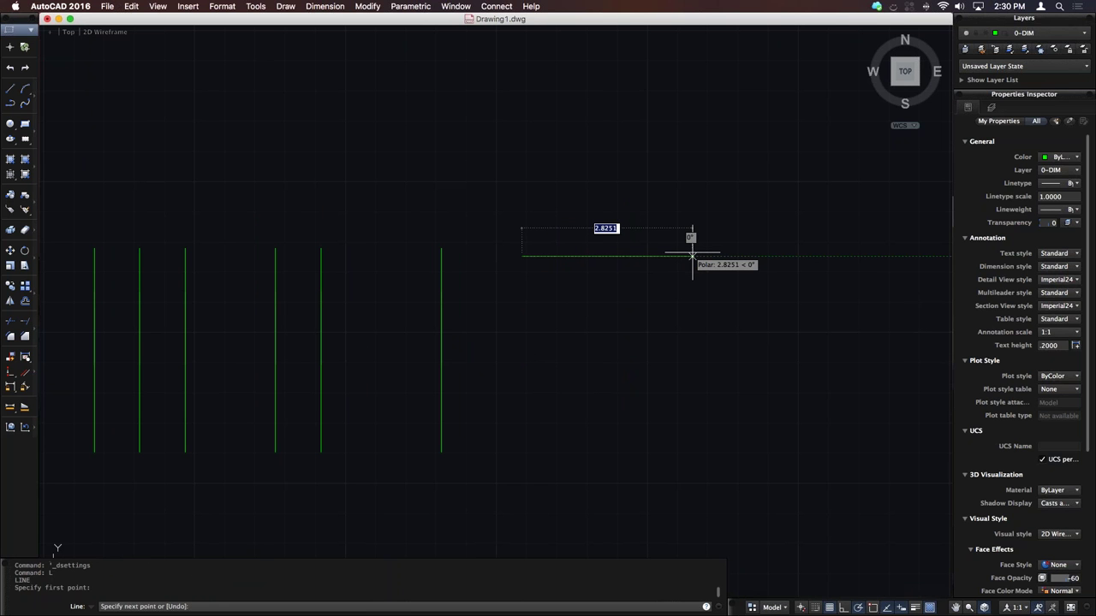
{"action": "type", "text": "@1,1"}
{"action": "key", "text": "Return"}
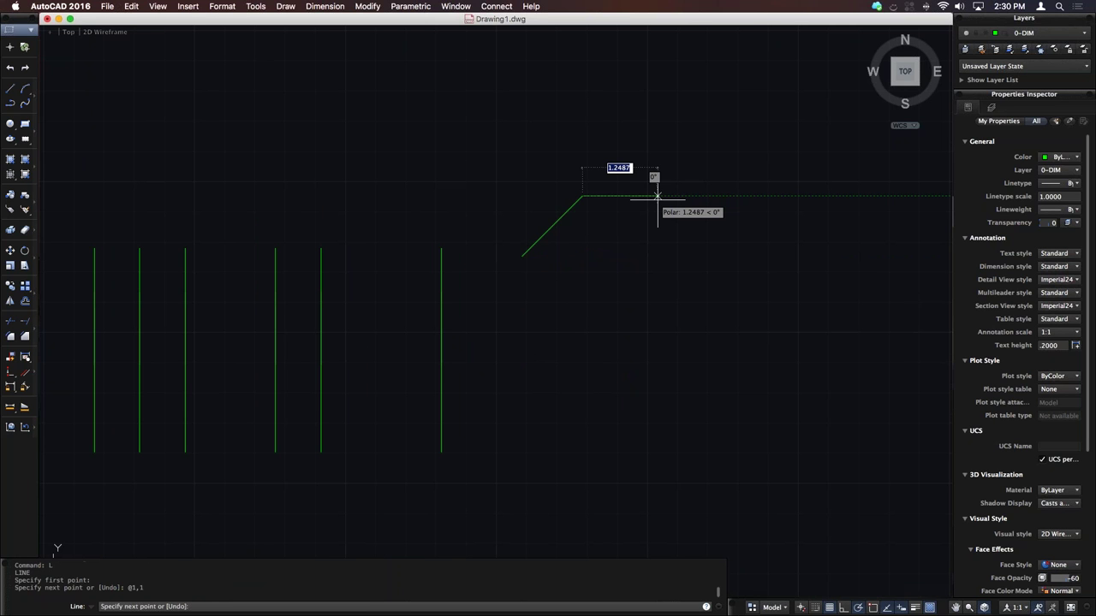
Step: Toggle ortho with F8 and run the line back to the origin 0,0
{"action": "key", "text": "F8"}
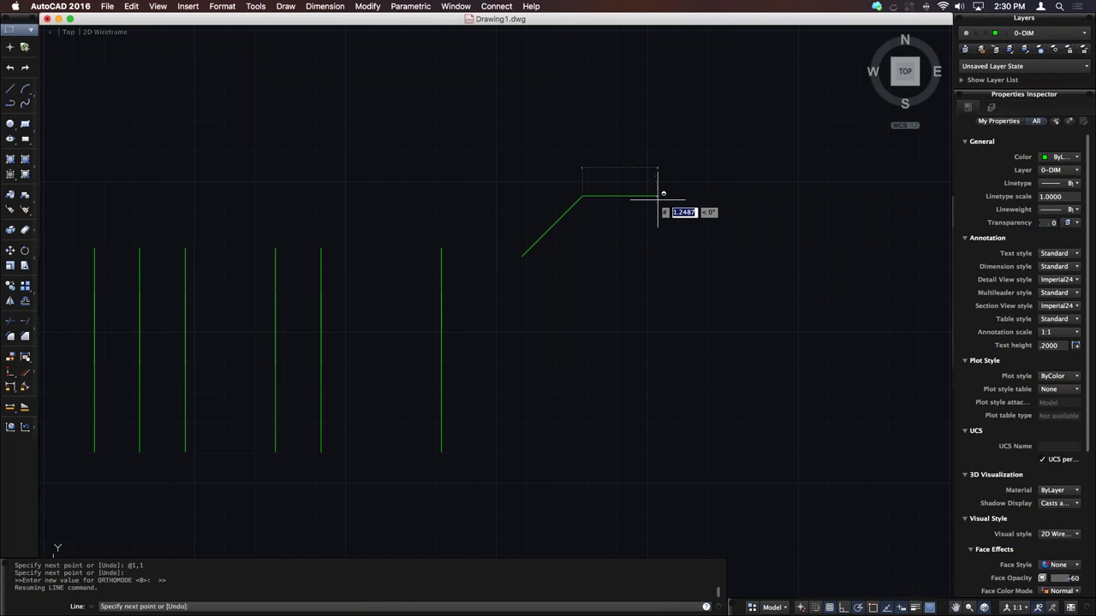
{"action": "left_click", "coordinate": [657, 196]}
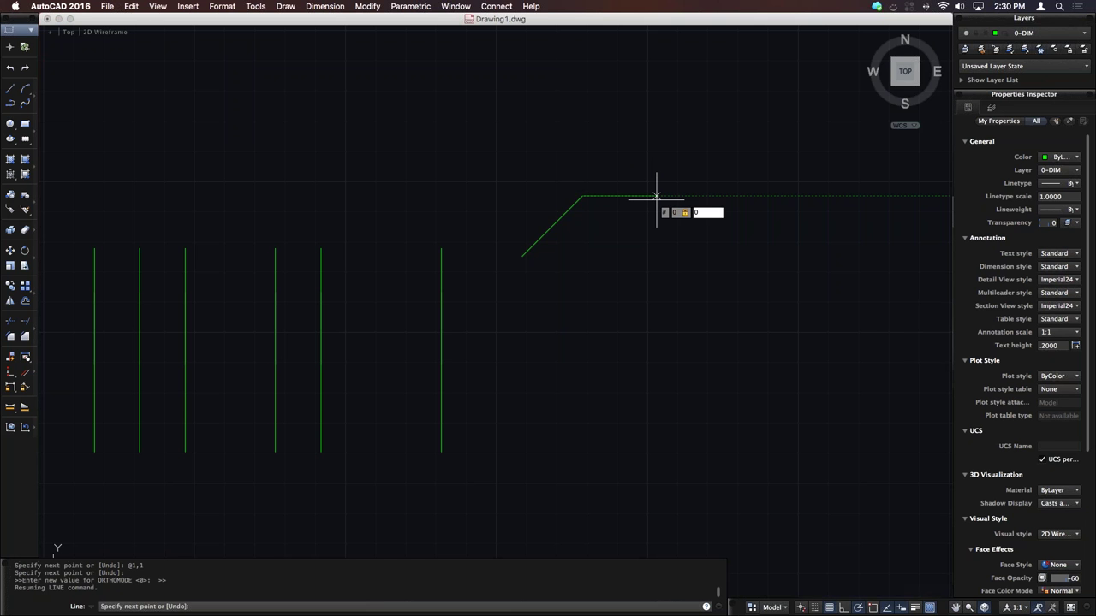
{"action": "type", "text": "0,0"}
{"action": "key", "text": "Return"}
{"action": "key", "text": "Escape"}
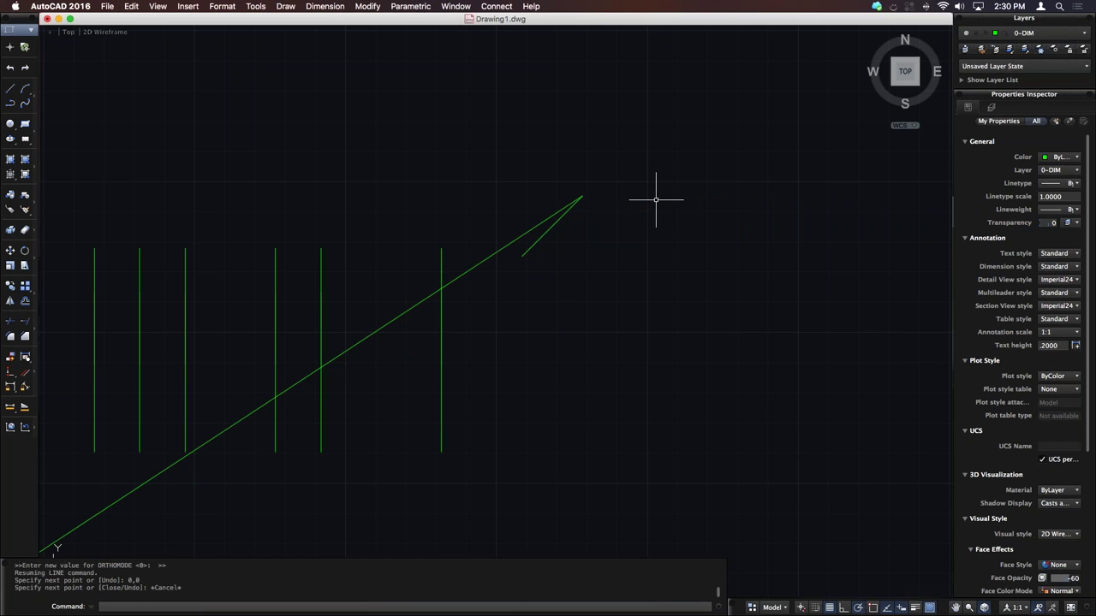
Step: Zoom and pan to view the whole drawing, then exit full screen
{"action": "scroll", "coordinate": [656, 196], "scroll_direction": "down", "scroll_amount": 3}
{"action": "scroll", "coordinate": [562, 237], "scroll_direction": "down", "scroll_amount": 2}
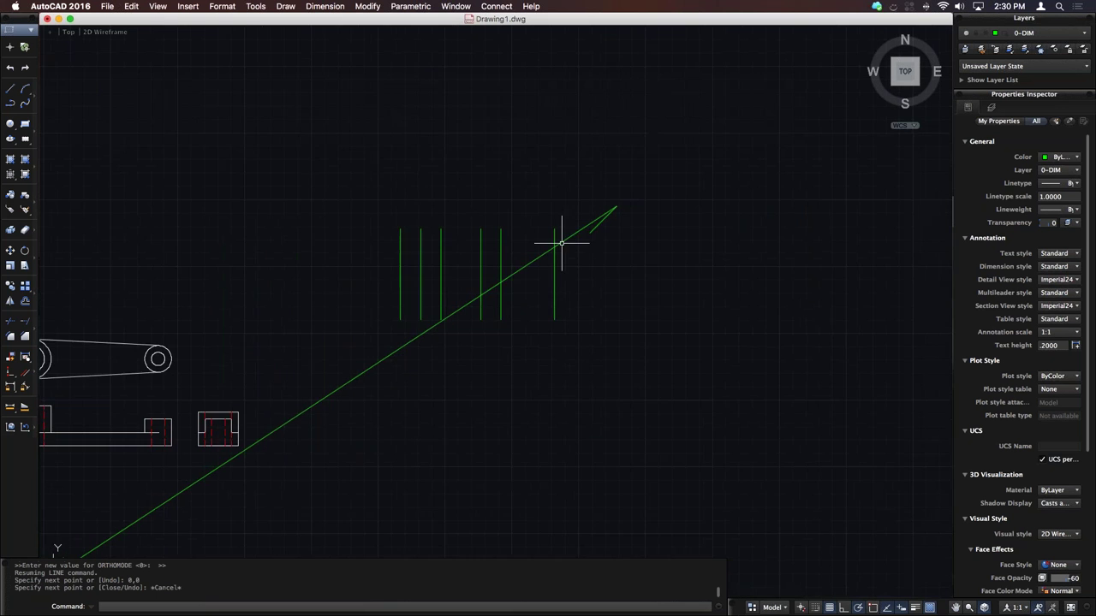
{"action": "scroll", "coordinate": [386, 343], "scroll_direction": "left", "scroll_amount": 5}
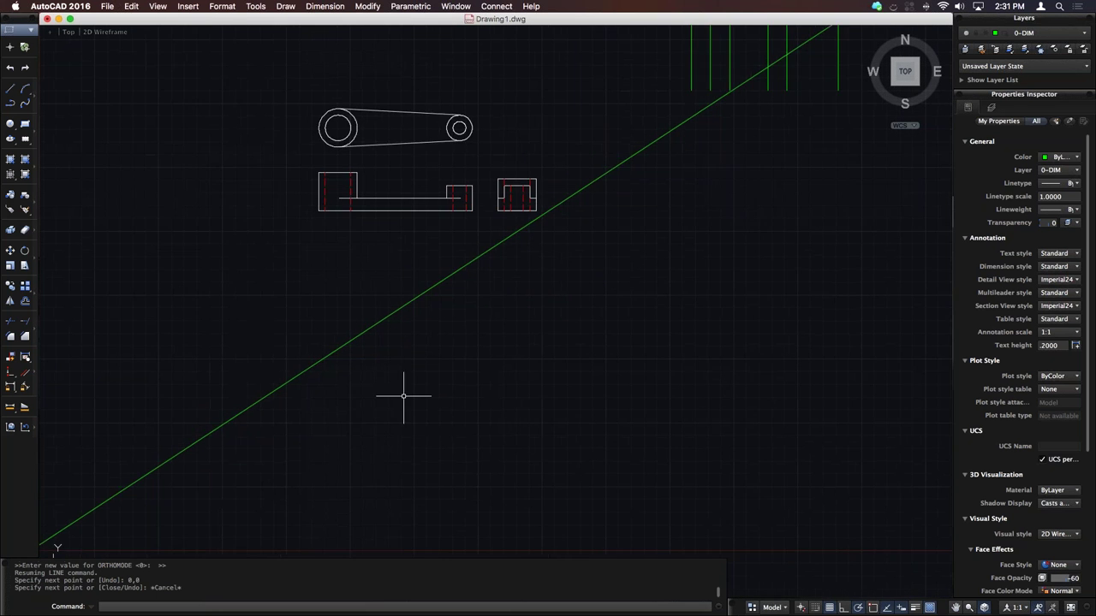
{"action": "scroll", "coordinate": [406, 398], "scroll_direction": "down", "scroll_amount": 2}
{"action": "scroll", "coordinate": [403, 386], "scroll_direction": "down", "scroll_amount": 2}
{"action": "scroll", "coordinate": [403, 386], "scroll_direction": "left", "scroll_amount": 2}
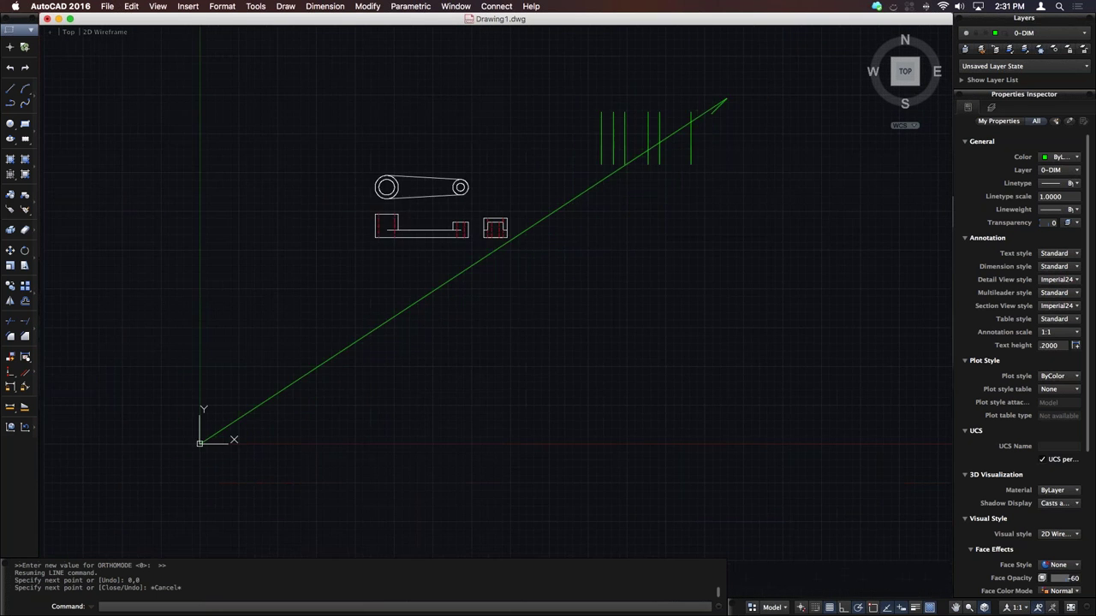
{"action": "scroll", "coordinate": [408, 384], "scroll_direction": "up", "scroll_amount": 3}
{"action": "scroll", "coordinate": [409, 384], "scroll_direction": "up", "scroll_amount": 1}
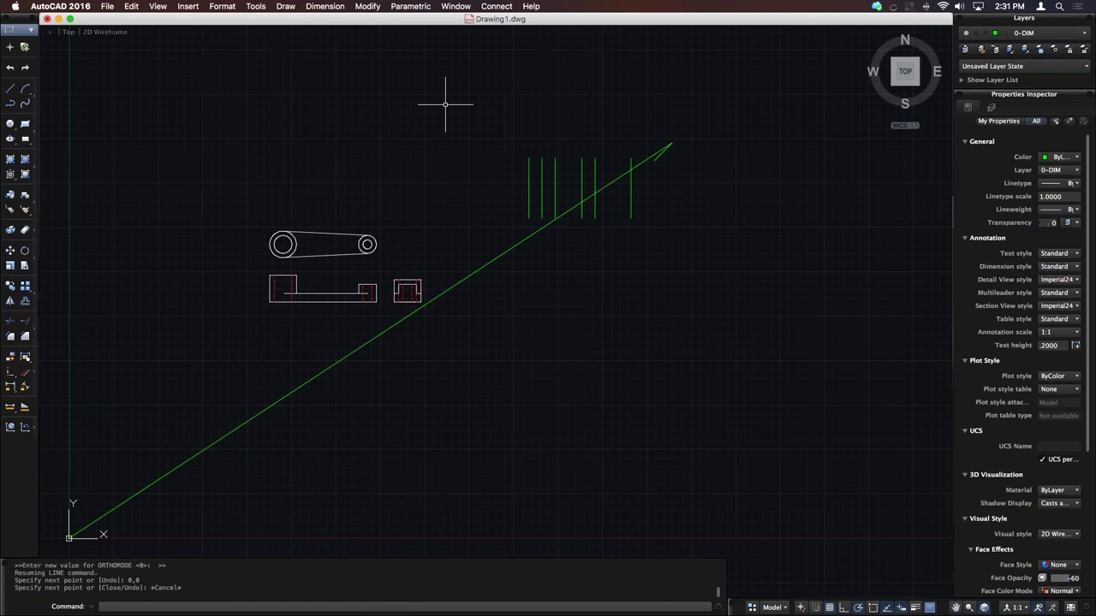
{"action": "key", "text": "ctrl+super+f"}
{"action": "key", "text": "ctrl+Up"}
Step: Bring the Arch.dwg D-Size Layout window to the front
{"action": "left_click", "coordinate": [257, 129]}
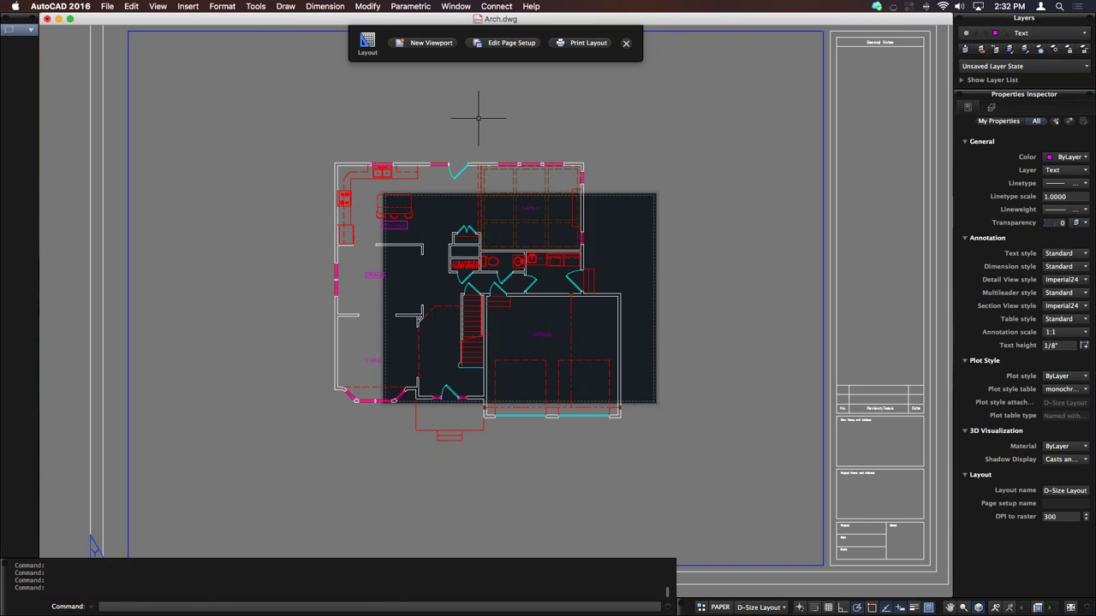
Step: Open Print, keep the AutoCAD options and Extents, and edit the page setup
{"action": "left_click", "coordinate": [107, 6]}
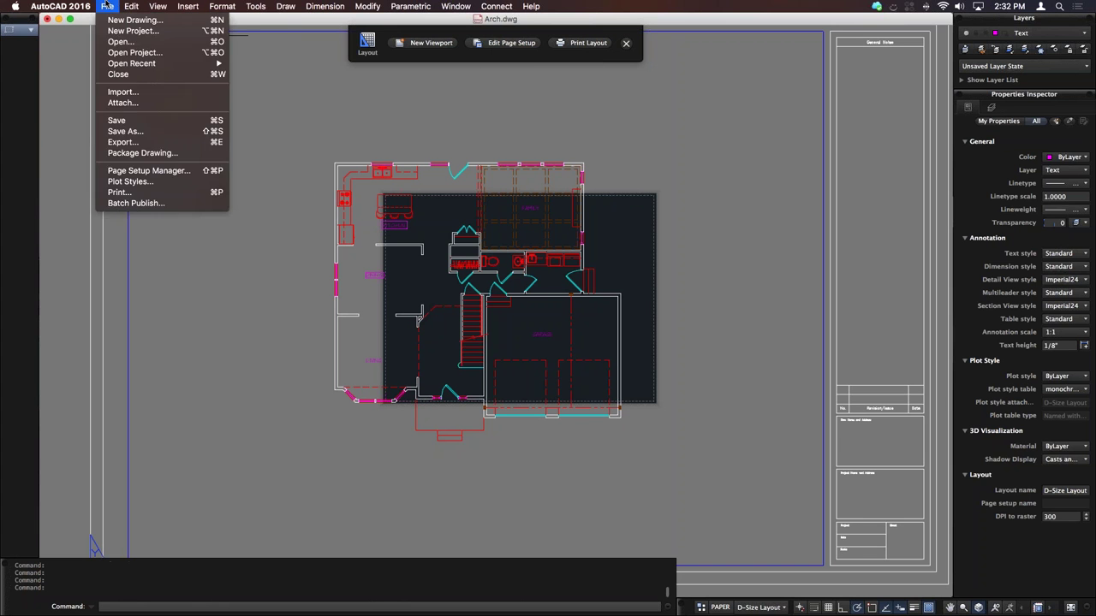
{"action": "left_click", "coordinate": [119, 191]}
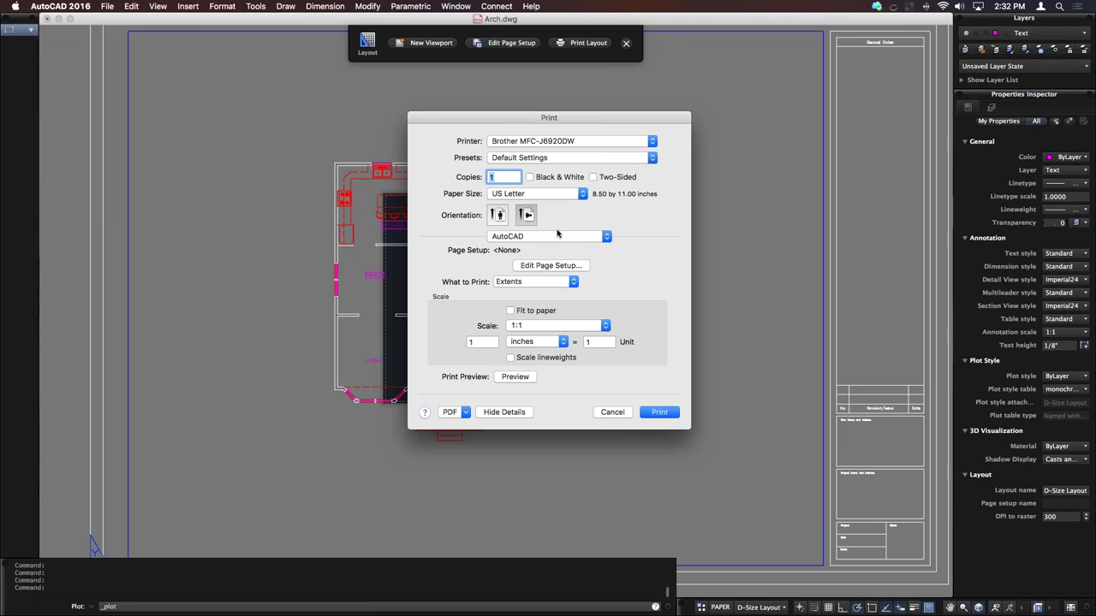
{"action": "left_click", "coordinate": [531, 239]}
{"action": "left_click", "coordinate": [533, 240]}
{"action": "left_click", "coordinate": [572, 282]}
{"action": "left_click", "coordinate": [594, 284]}
{"action": "left_click", "coordinate": [555, 266]}
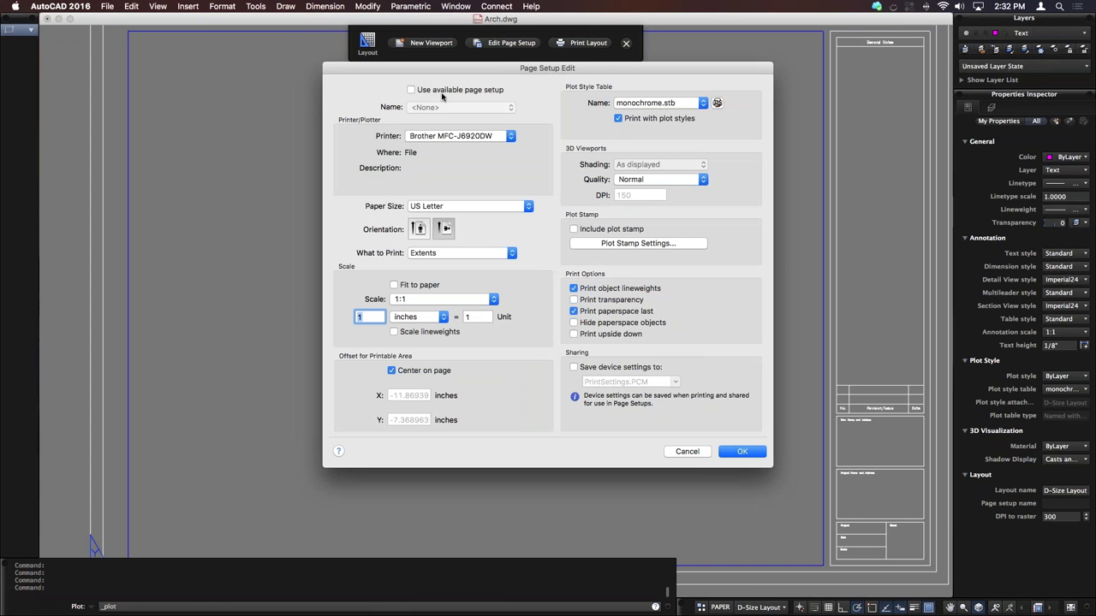
Step: Keep the Brother MFC-J6920DW printer, enable Use available page setup at <None>, list paper sizes
{"action": "left_click", "coordinate": [454, 137]}
{"action": "left_click", "coordinate": [455, 137]}
{"action": "left_click", "coordinate": [468, 90]}
{"action": "left_click", "coordinate": [469, 105]}
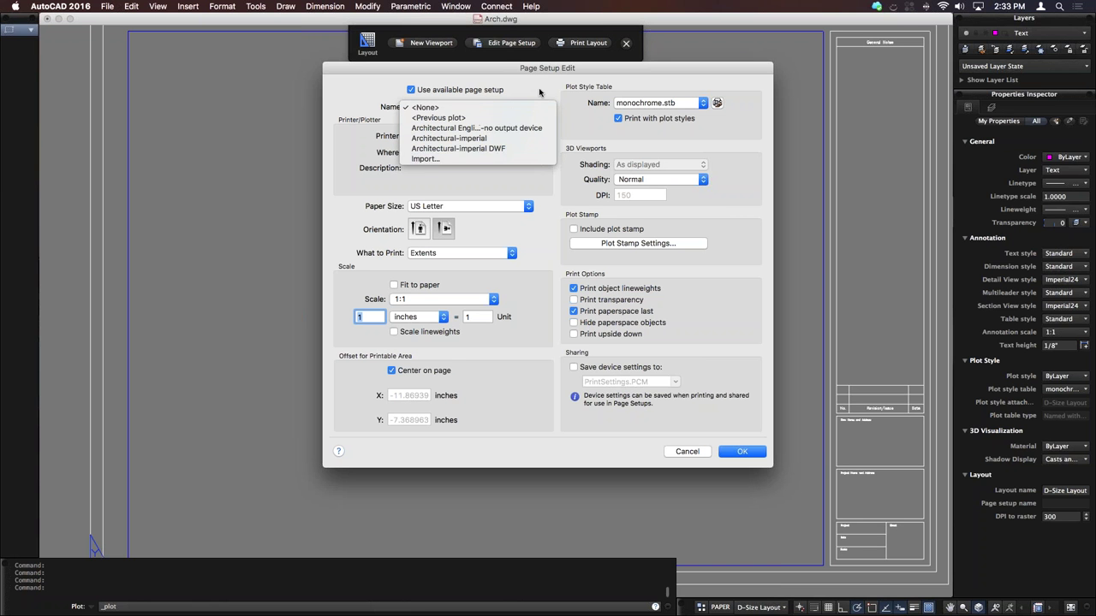
{"action": "left_click", "coordinate": [518, 108]}
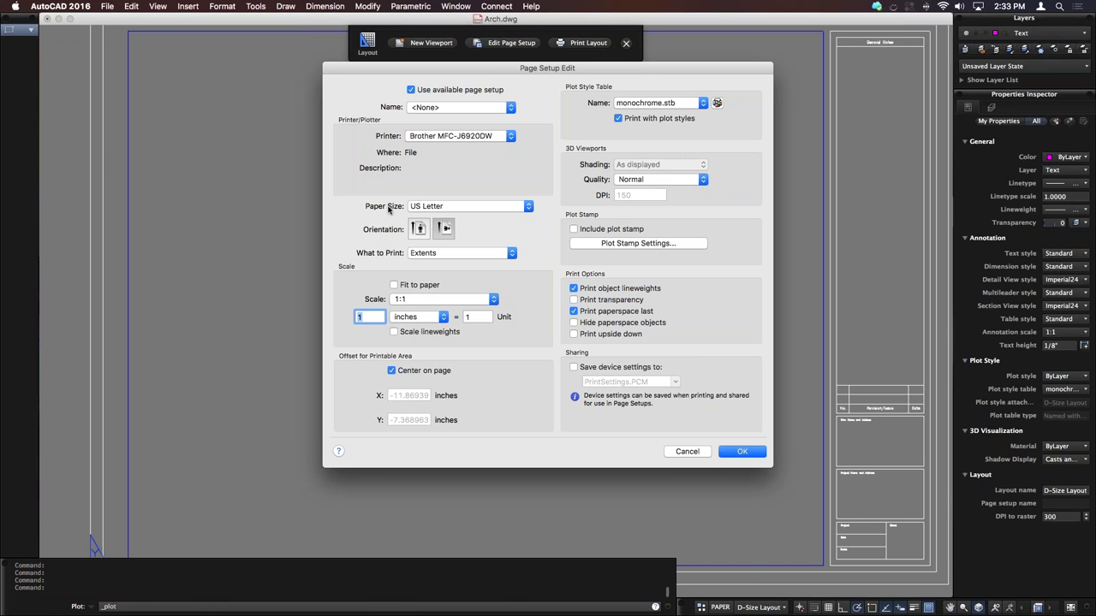
{"action": "left_click", "coordinate": [438, 208]}
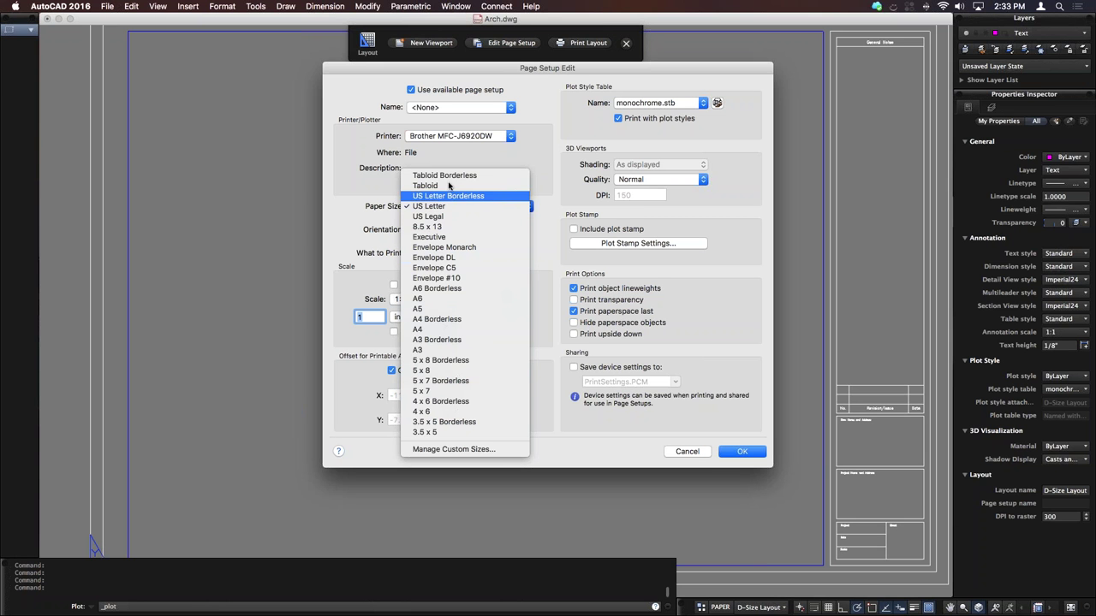
Step: Add a new custom paper size in Manage Custom Sizes and name it 24x36
{"action": "left_click", "coordinate": [460, 449]}
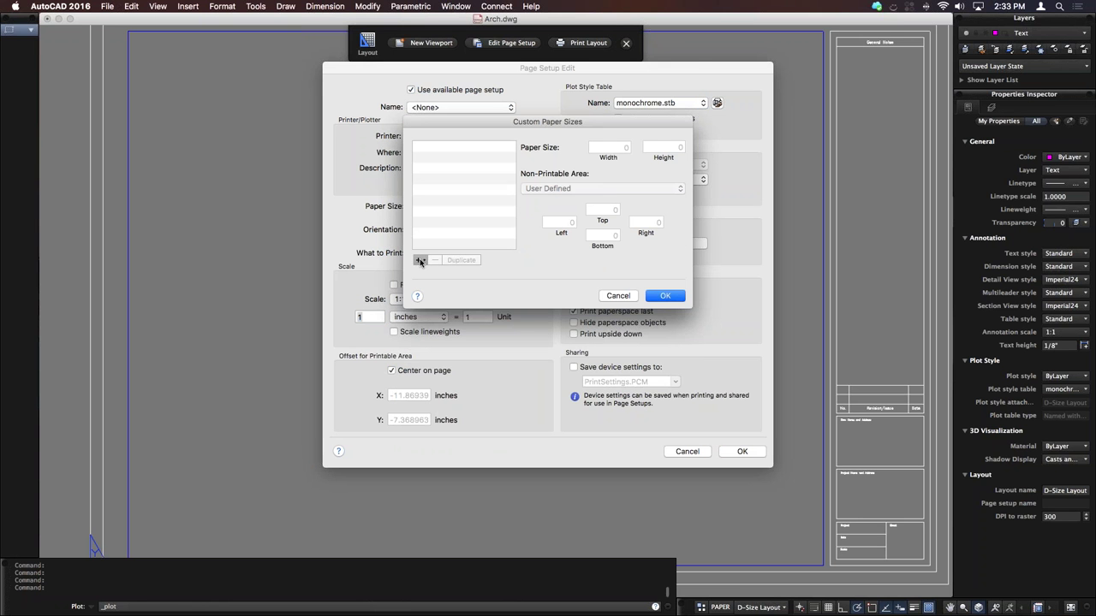
{"action": "left_click", "coordinate": [420, 260]}
{"action": "left_click", "coordinate": [441, 273]}
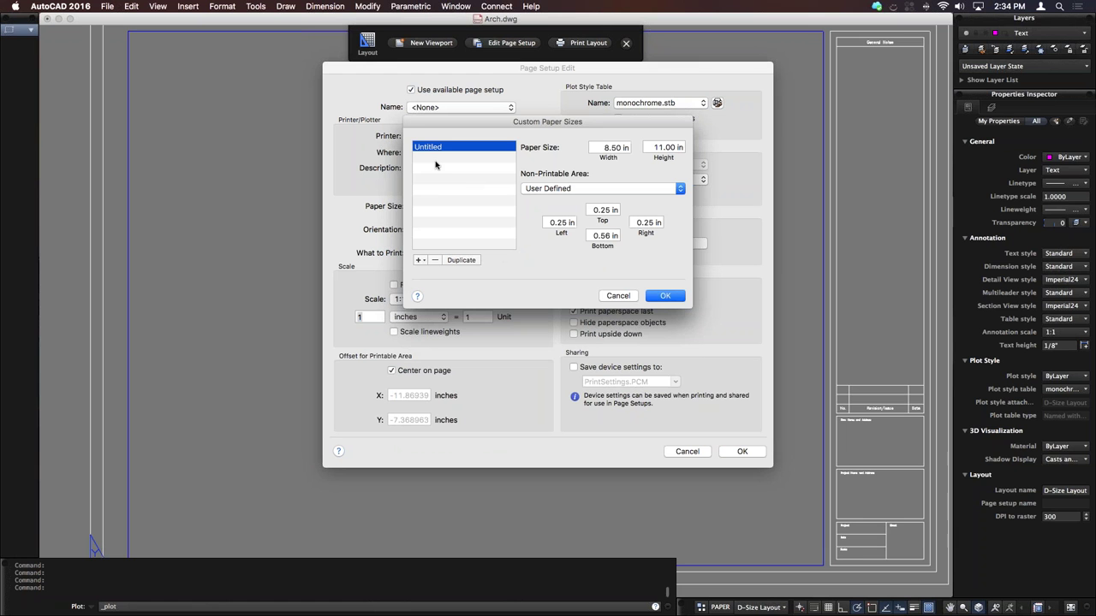
{"action": "double_click", "coordinate": [469, 146]}
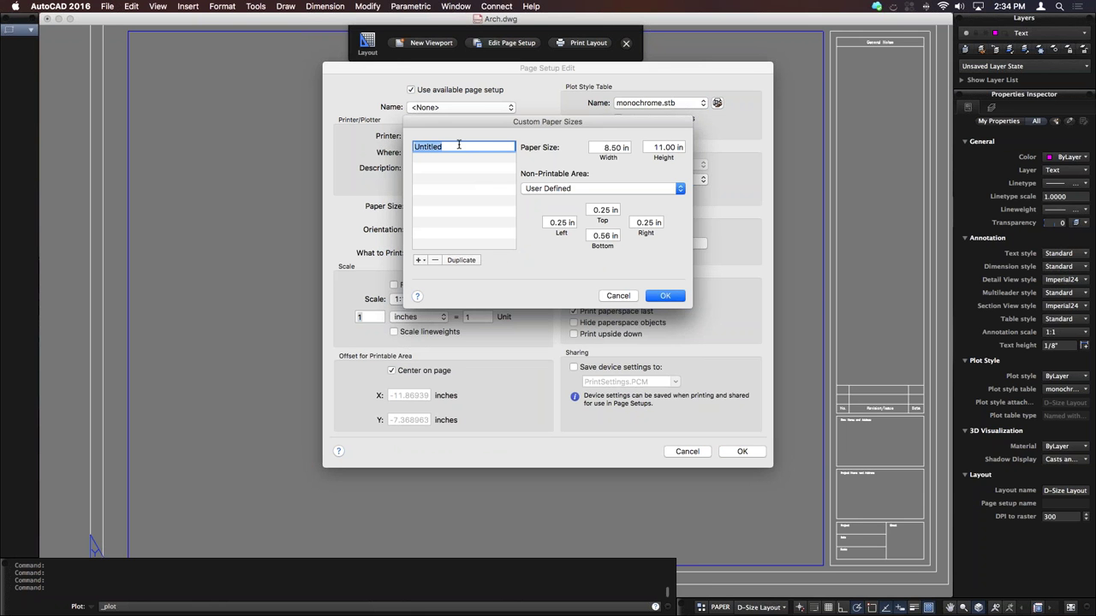
{"action": "type", "text": "24x36"}
Step: Set the 24x36 paper size to 36 in wide by 24 in high
{"action": "left_click", "coordinate": [594, 147]}
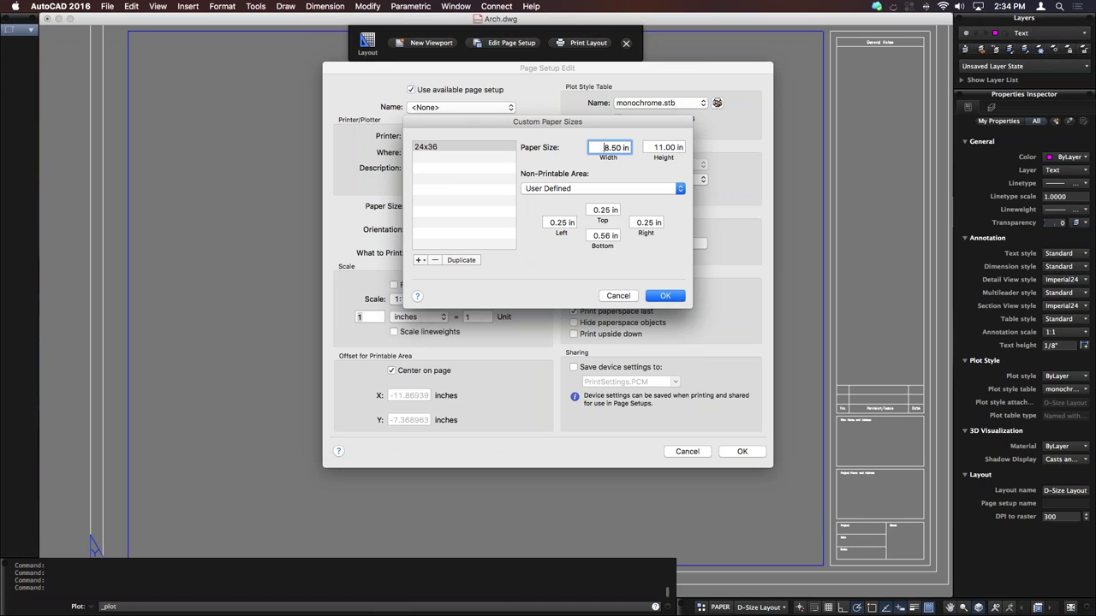
{"action": "triple_click", "coordinate": [615, 147]}
{"action": "type", "text": "36"}
{"action": "key", "text": "Tab"}
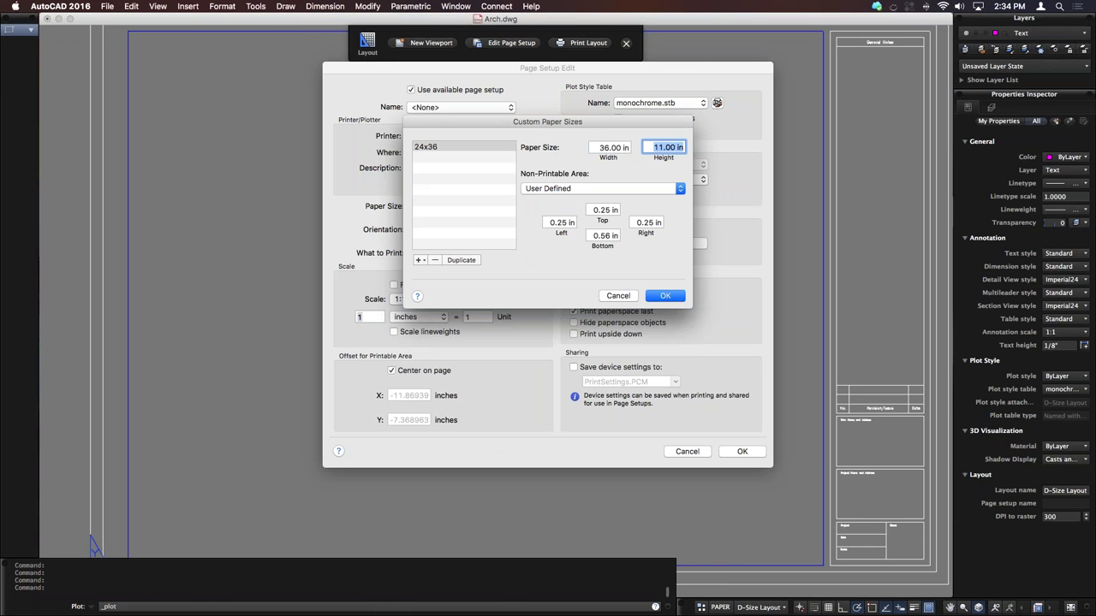
{"action": "type", "text": "24"}
{"action": "key", "text": "Tab"}
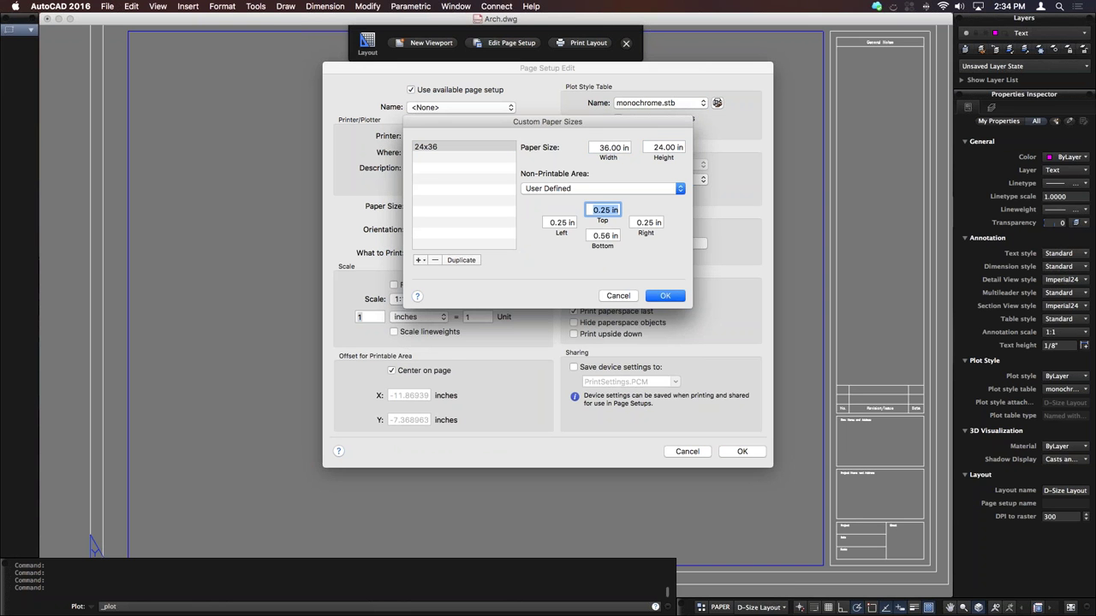
Step: Keep user-defined non-printable margins and set each margin to 0
{"action": "left_click", "coordinate": [589, 189]}
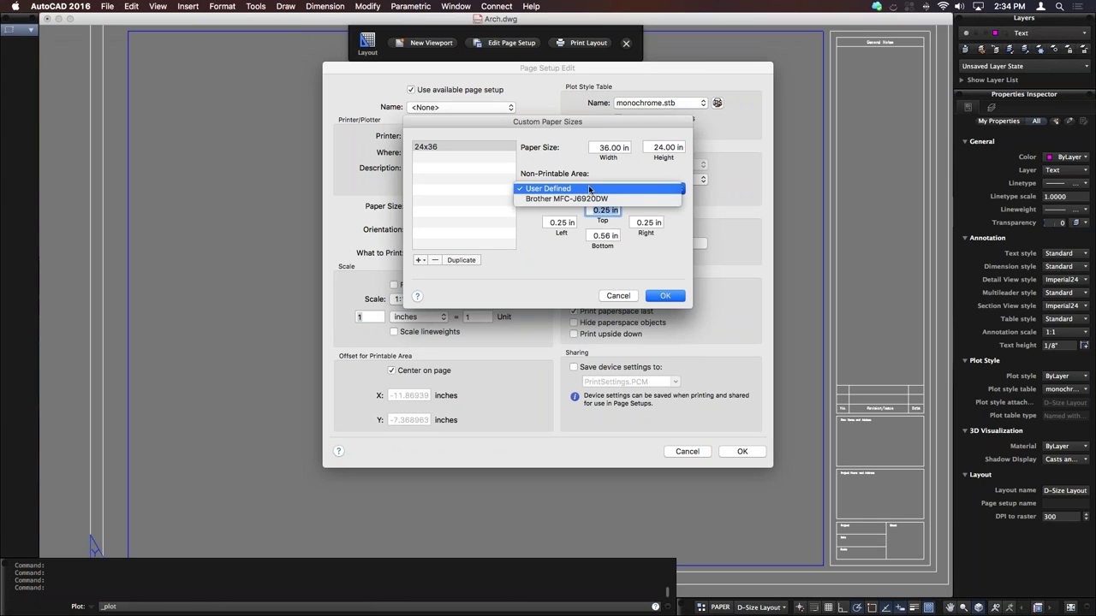
{"action": "left_click", "coordinate": [584, 174]}
{"action": "type", "text": "0"}
{"action": "key", "text": "Tab"}
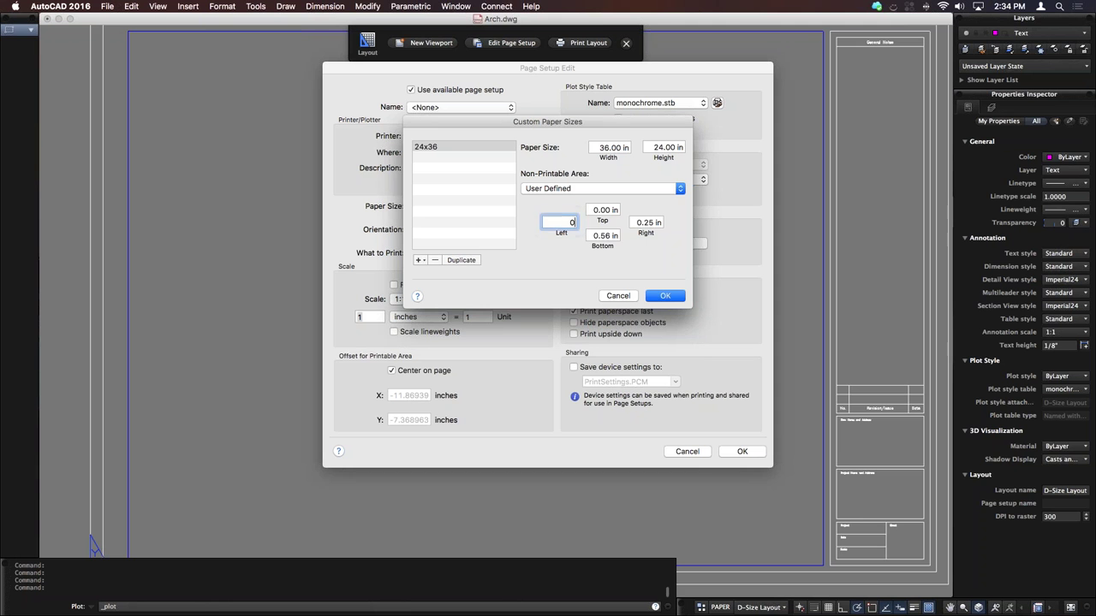
{"action": "type", "text": "0"}
{"action": "key", "text": "Tab"}
{"action": "type", "text": "0"}
{"action": "key", "text": "Tab"}
{"action": "type", "text": "0"}
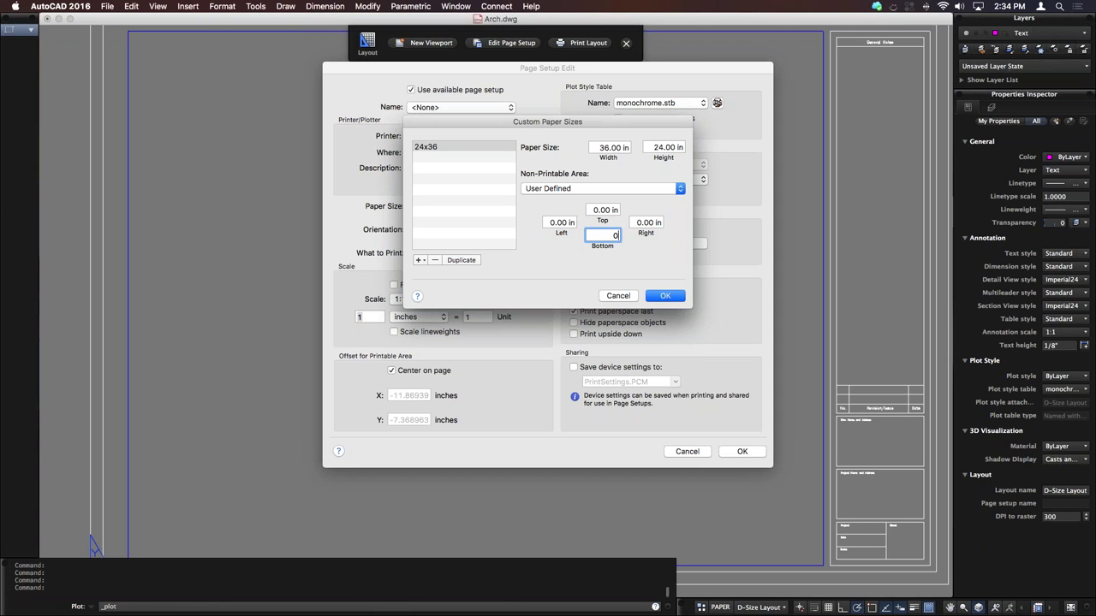
Step: Save the 24x36 size, adjust orientation, and confirm the page setup at 36.00 × 24.00 in
{"action": "left_click", "coordinate": [670, 296]}
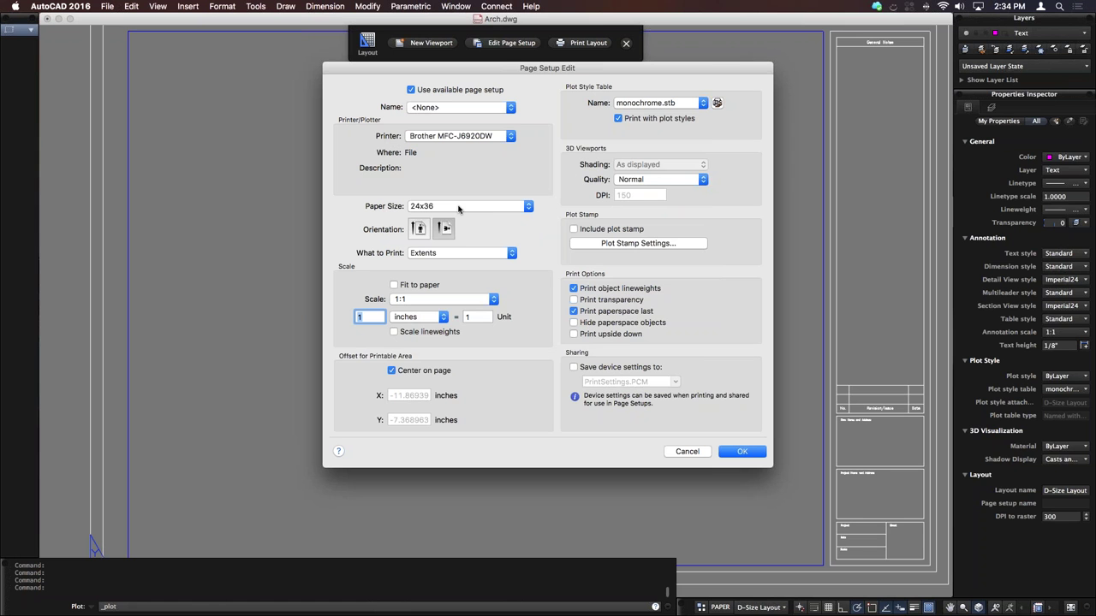
{"action": "left_click", "coordinate": [418, 229]}
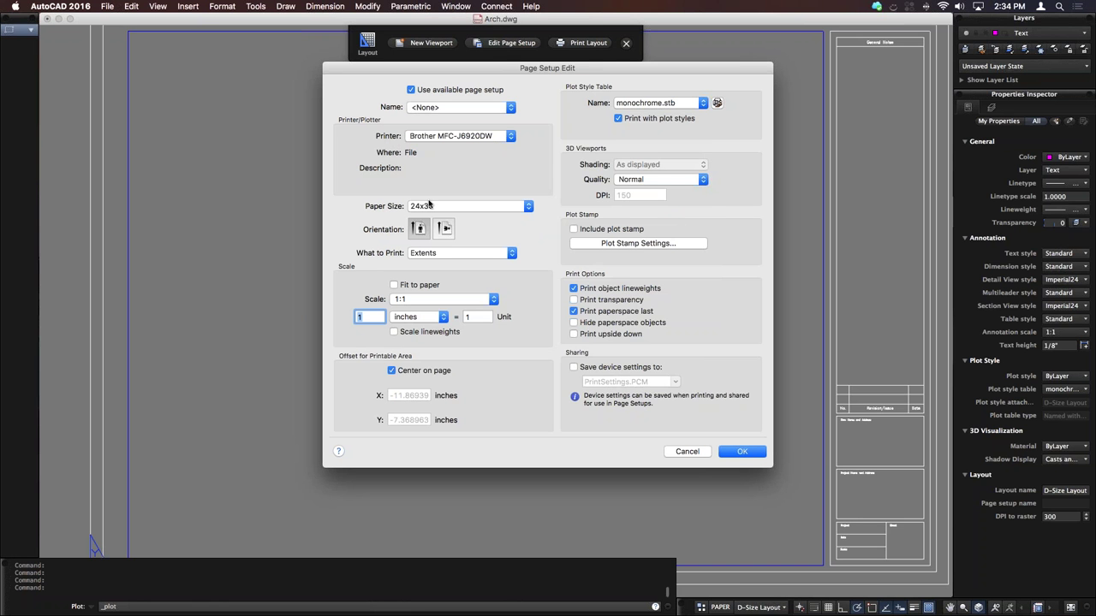
{"action": "left_click", "coordinate": [748, 454]}
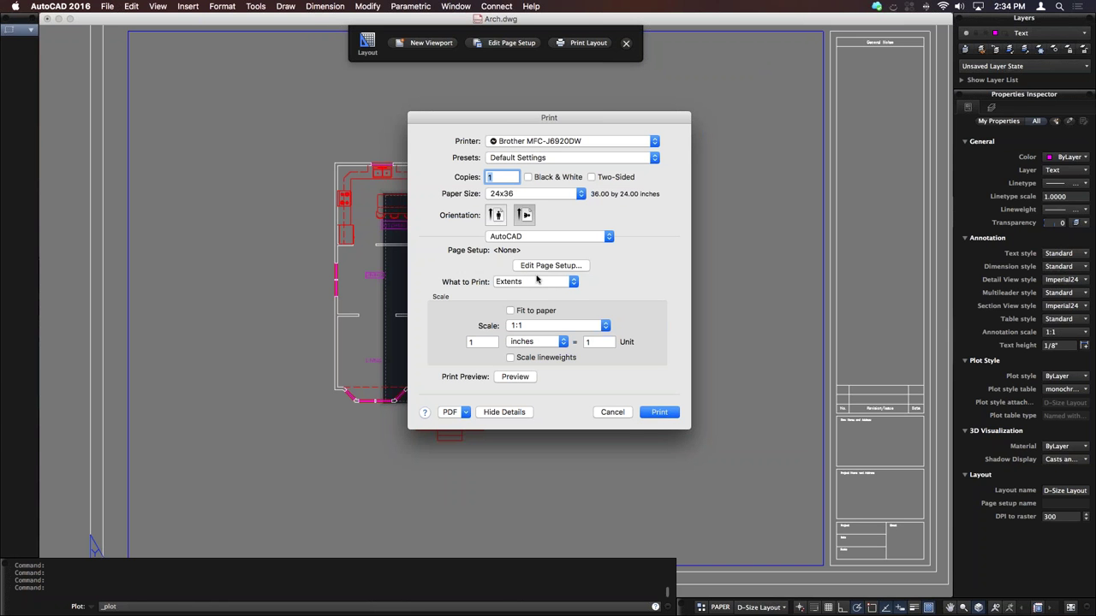
Step: Preview the print as a PDF, then fit the extents to the 24x36 paper
{"action": "left_click", "coordinate": [516, 377]}
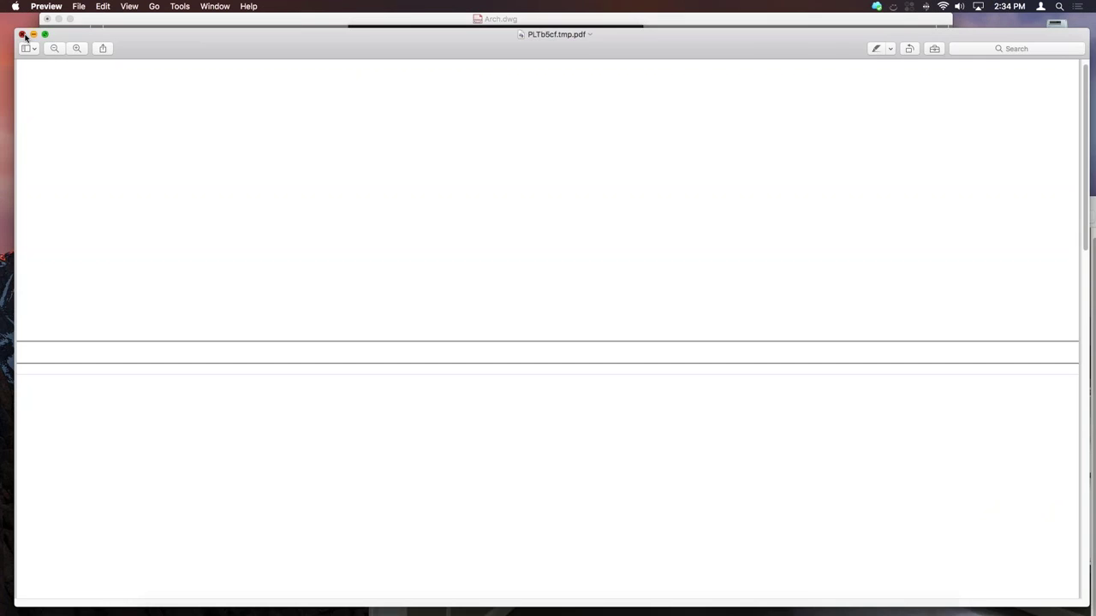
{"action": "left_click", "coordinate": [23, 35]}
{"action": "left_click", "coordinate": [578, 124]}
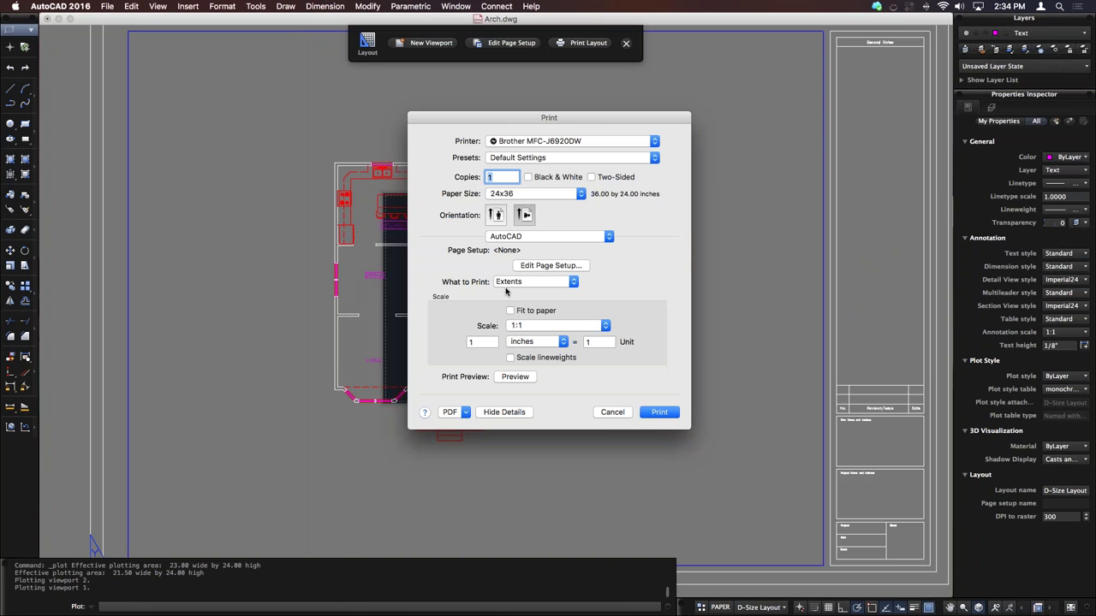
{"action": "left_click", "coordinate": [521, 312]}
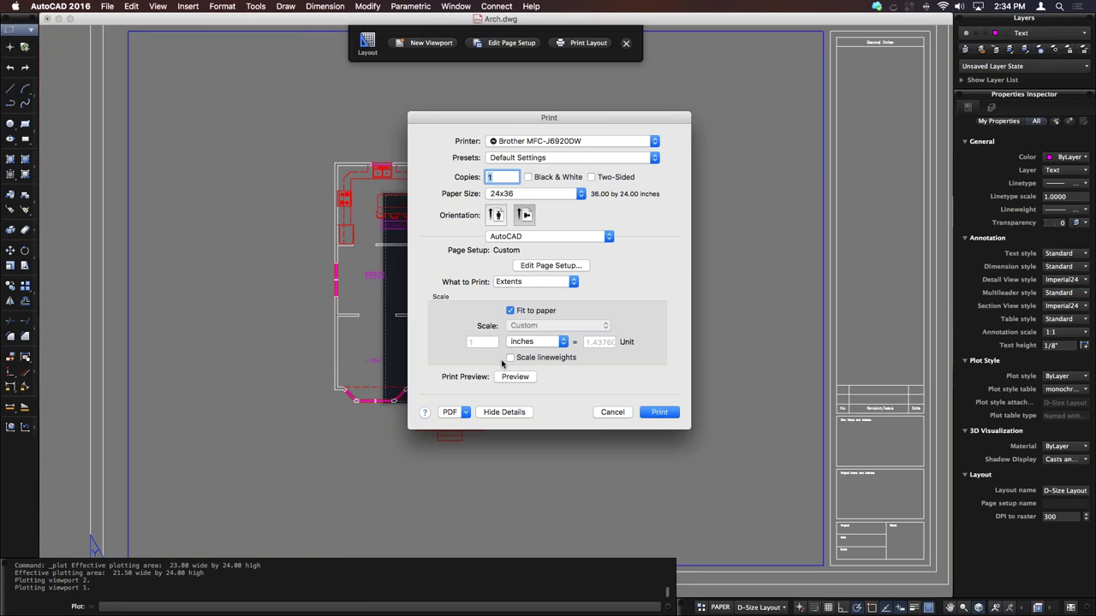
{"action": "left_click", "coordinate": [466, 413]}
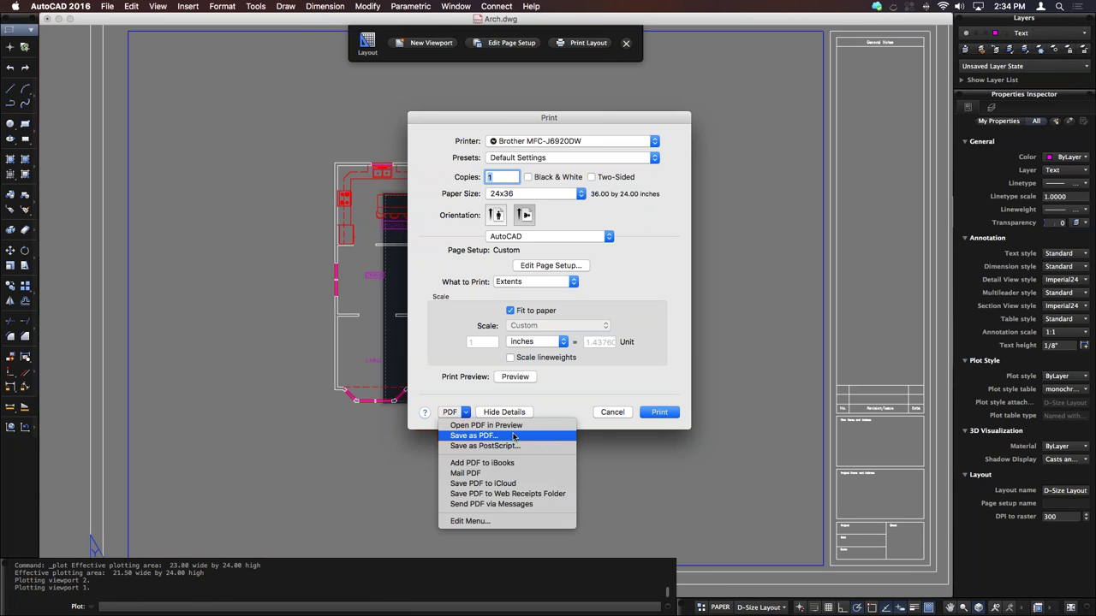
Step: Mail the print as a PDF, review the attachment, then discard the message without saving
{"action": "left_click", "coordinate": [500, 475]}
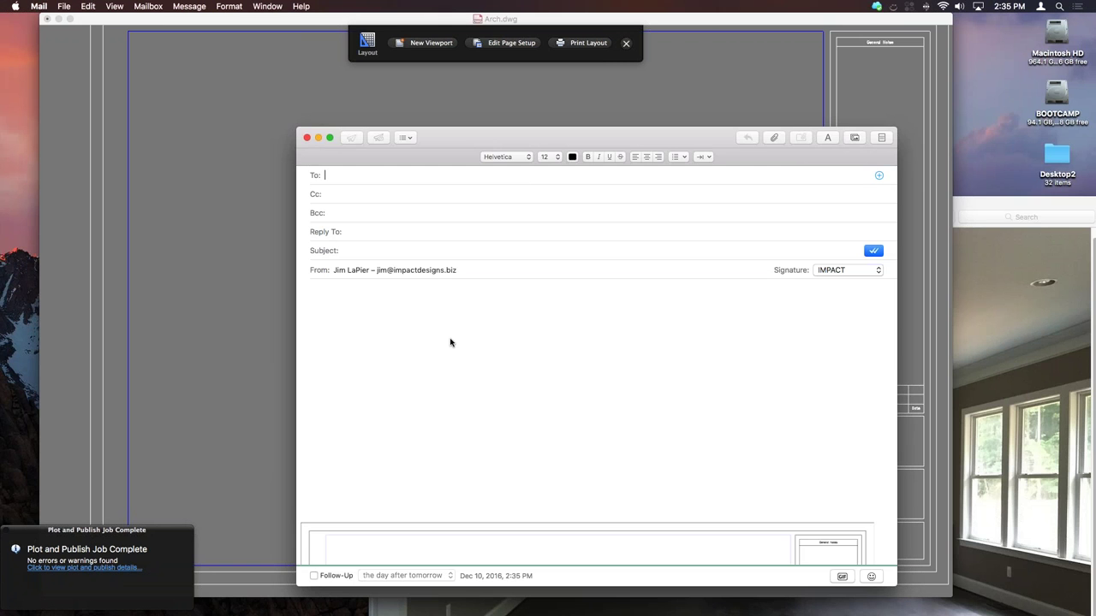
{"action": "scroll", "coordinate": [464, 355], "scroll_direction": "down", "scroll_amount": 5}
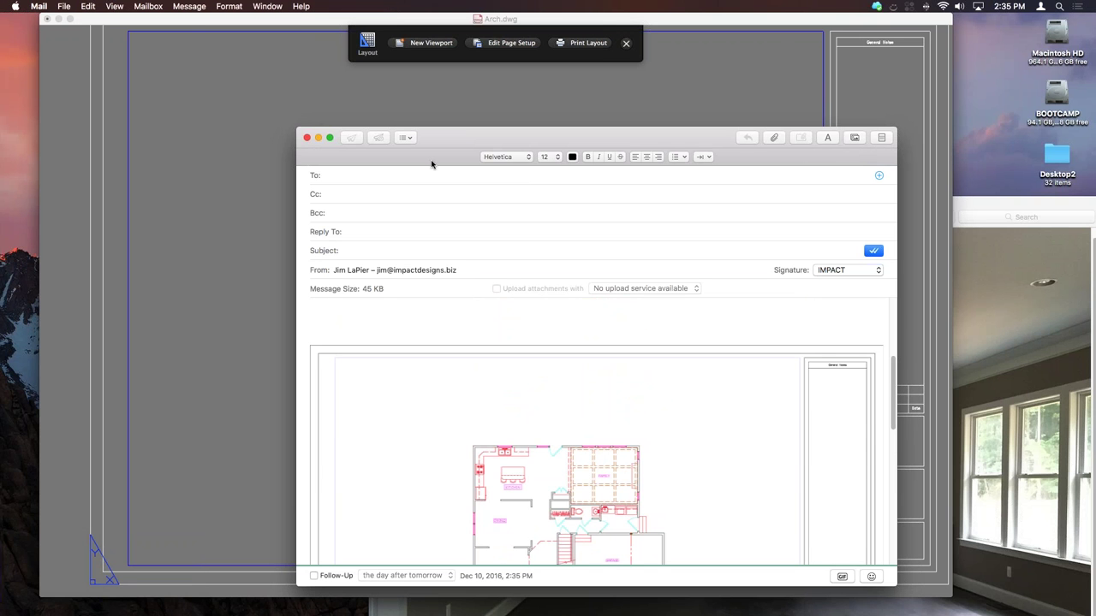
{"action": "left_click", "coordinate": [307, 138]}
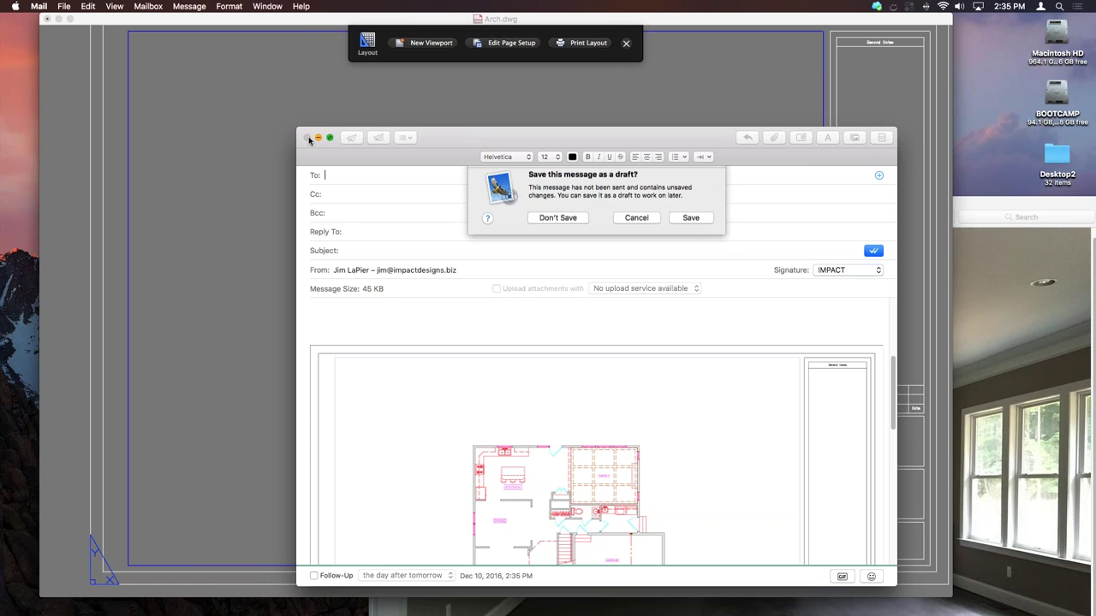
{"action": "left_click", "coordinate": [557, 224]}
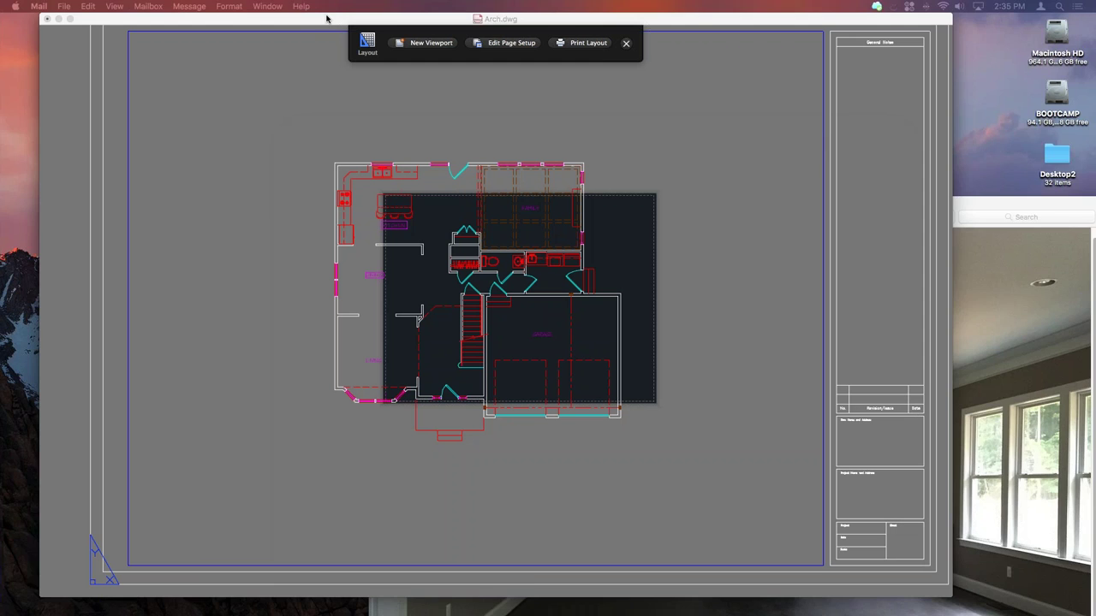
{"action": "left_click", "coordinate": [345, 122]}
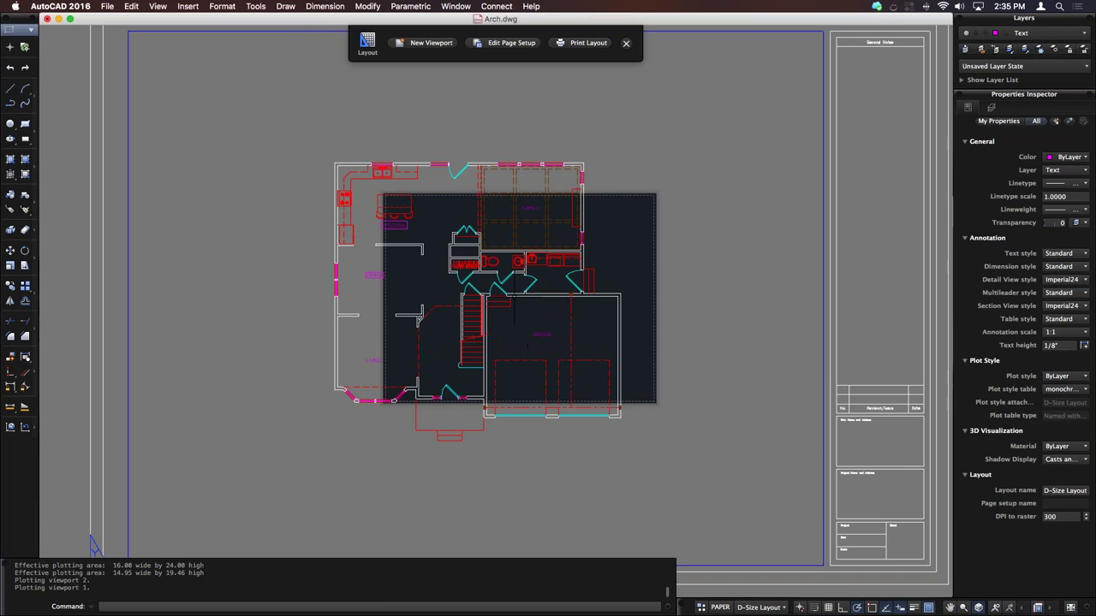
Step: Open acad.pgp via Tools > Customize > Edit Command Aliases (PGP)
{"action": "scroll", "coordinate": [642, 272], "scroll_direction": "up", "scroll_amount": 3}
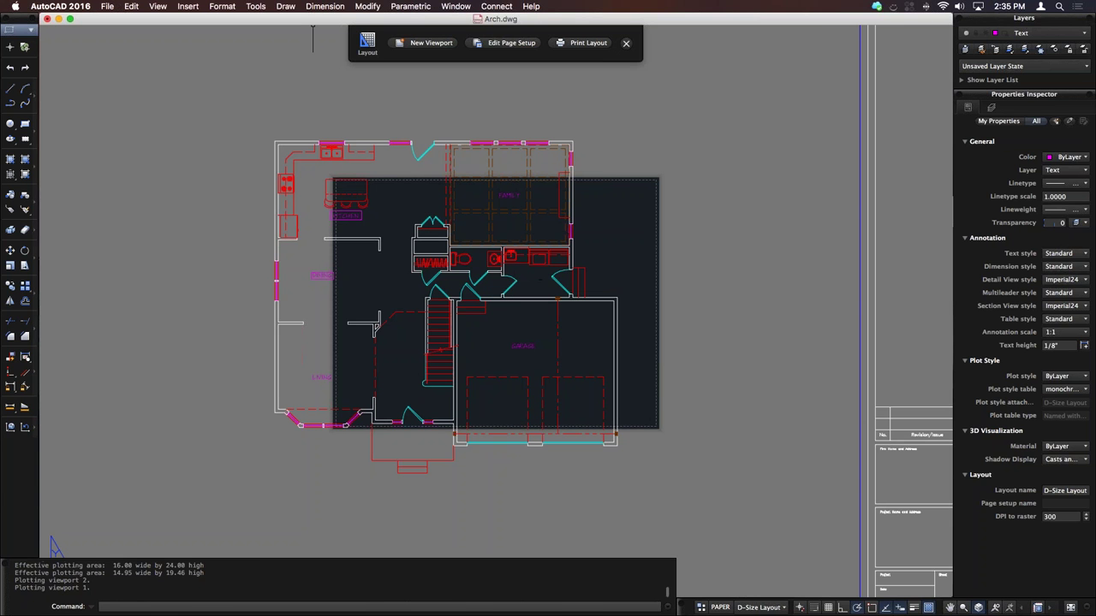
{"action": "left_click", "coordinate": [256, 6]}
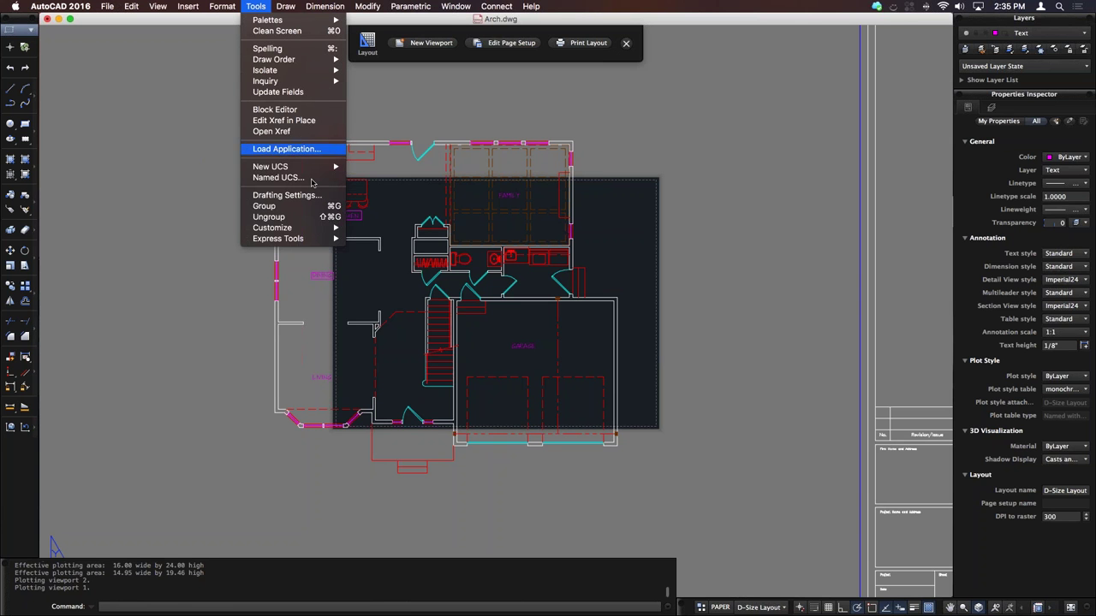
{"action": "mouse_move", "coordinate": [318, 230]}
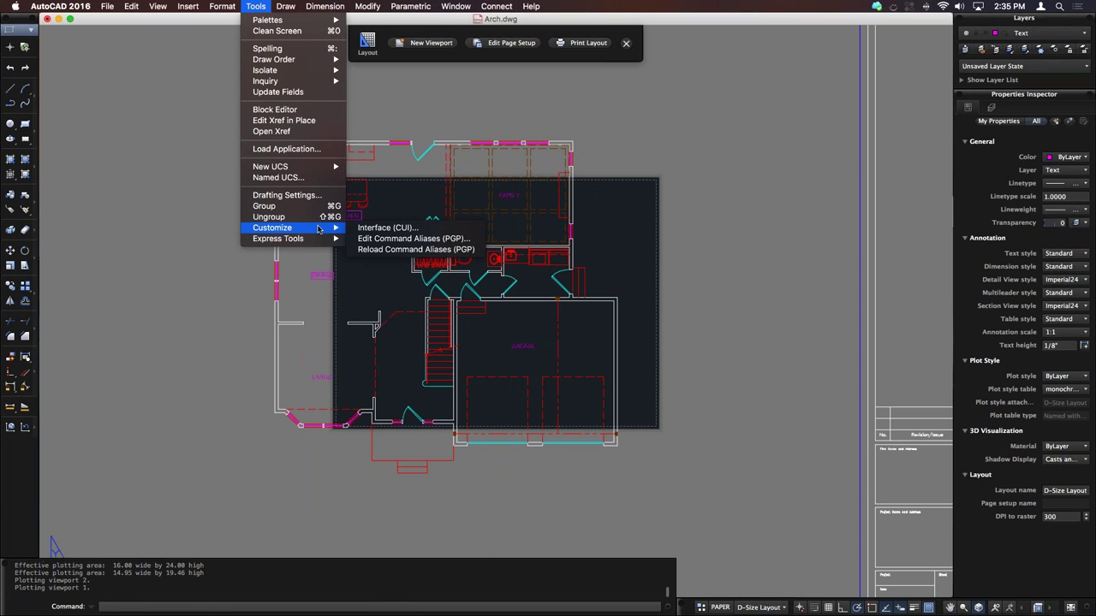
{"action": "left_click", "coordinate": [432, 240]}
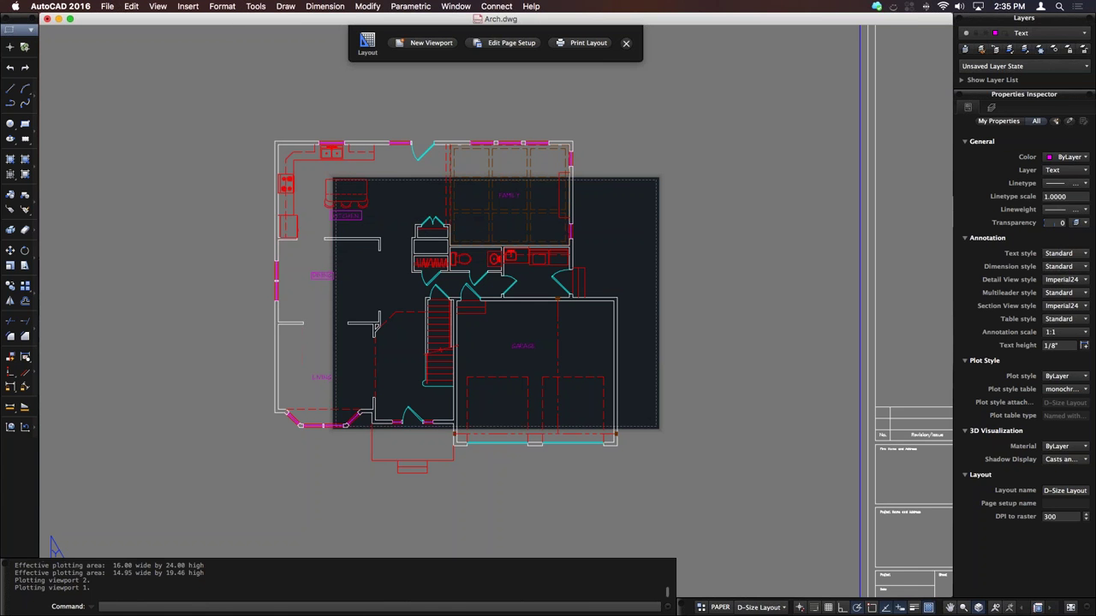
Step: Scroll through acad.pgp to the User Defined Command Aliases section, then quit TextEdit
{"action": "scroll", "coordinate": [521, 176], "scroll_direction": "down", "scroll_amount": 15}
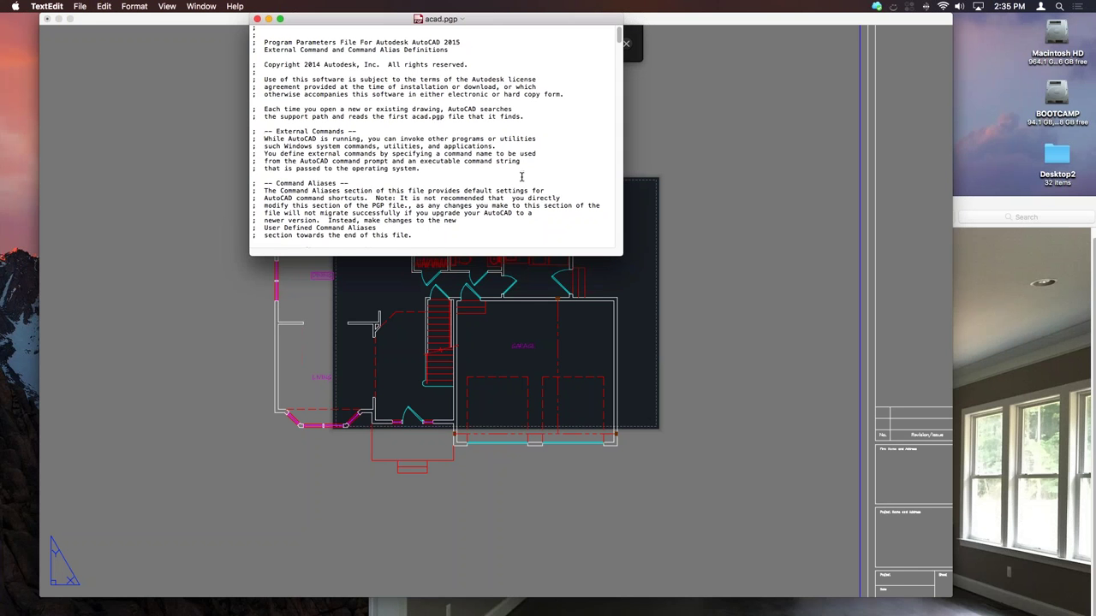
{"action": "scroll", "coordinate": [521, 176], "scroll_direction": "down", "scroll_amount": 20}
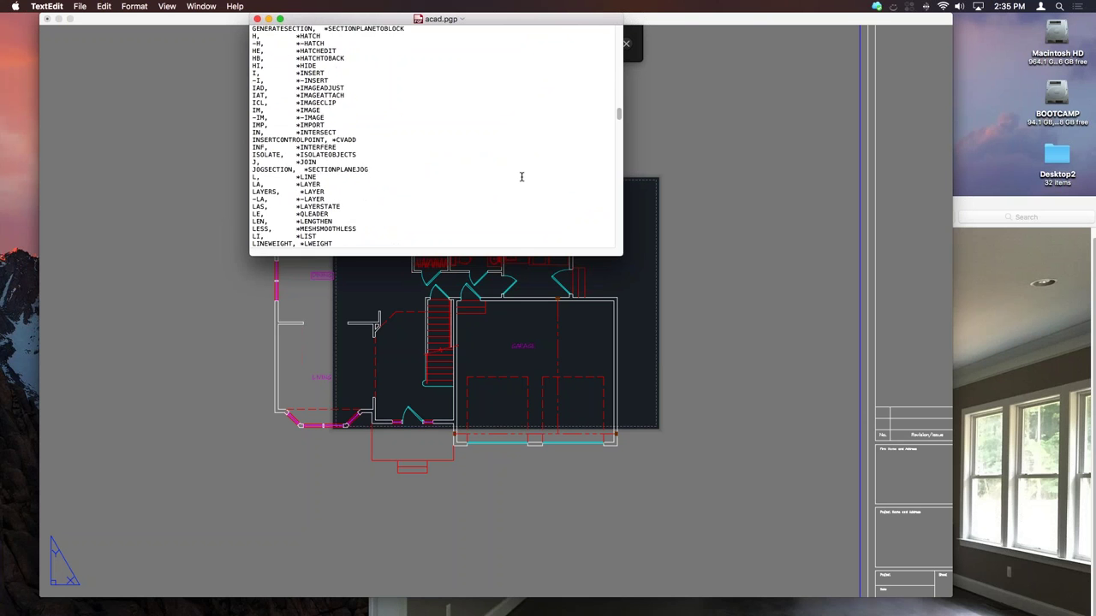
{"action": "scroll", "coordinate": [521, 177], "scroll_direction": "down", "scroll_amount": 2}
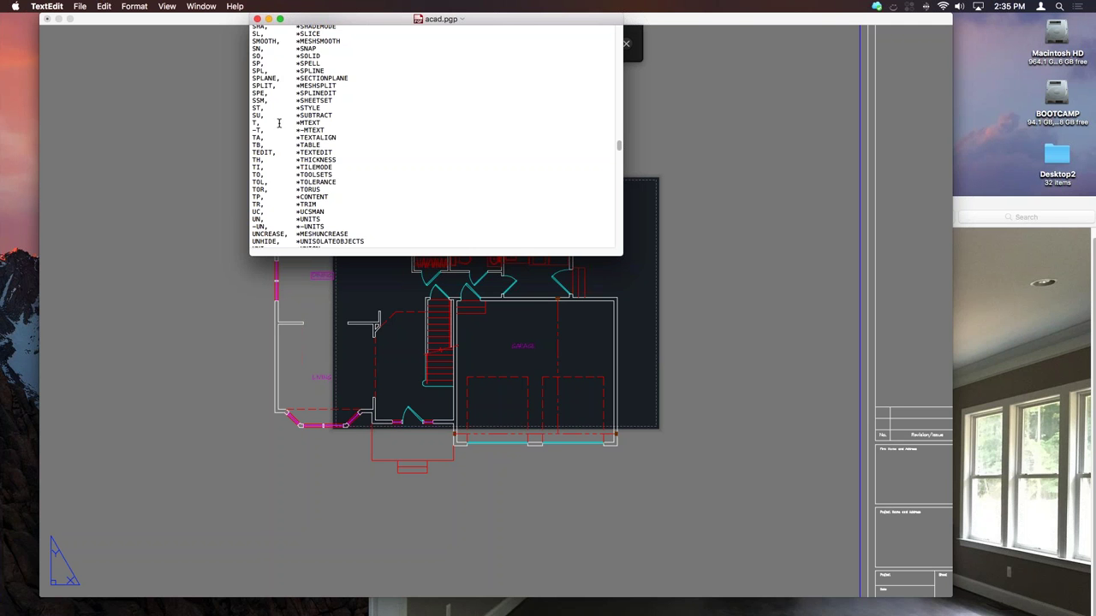
{"action": "scroll", "coordinate": [283, 158], "scroll_direction": "up", "scroll_amount": 10}
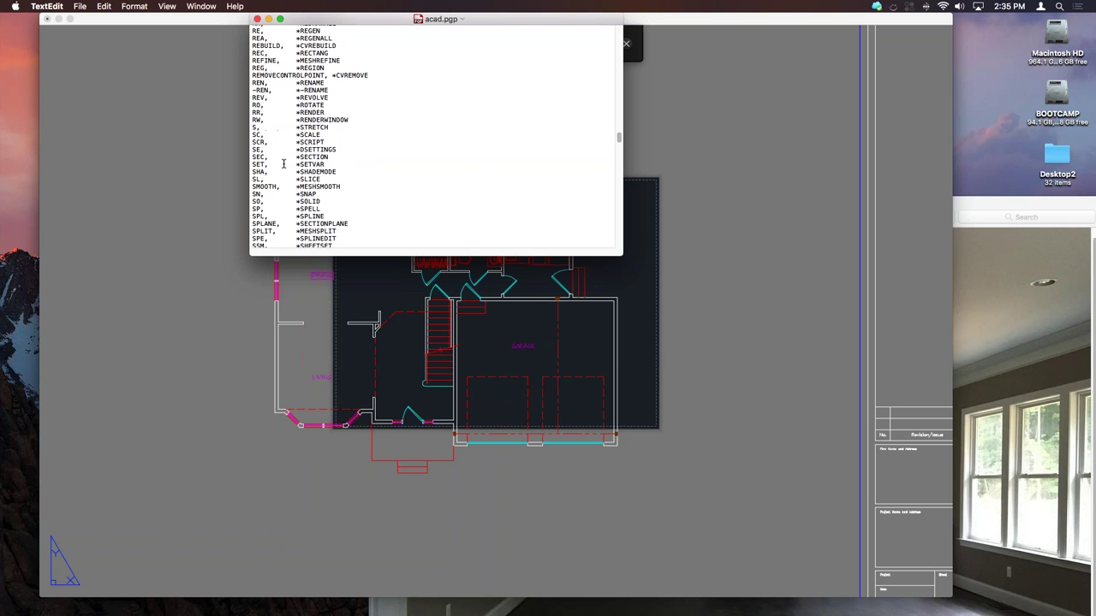
{"action": "scroll", "coordinate": [413, 165], "scroll_direction": "down", "scroll_amount": 7}
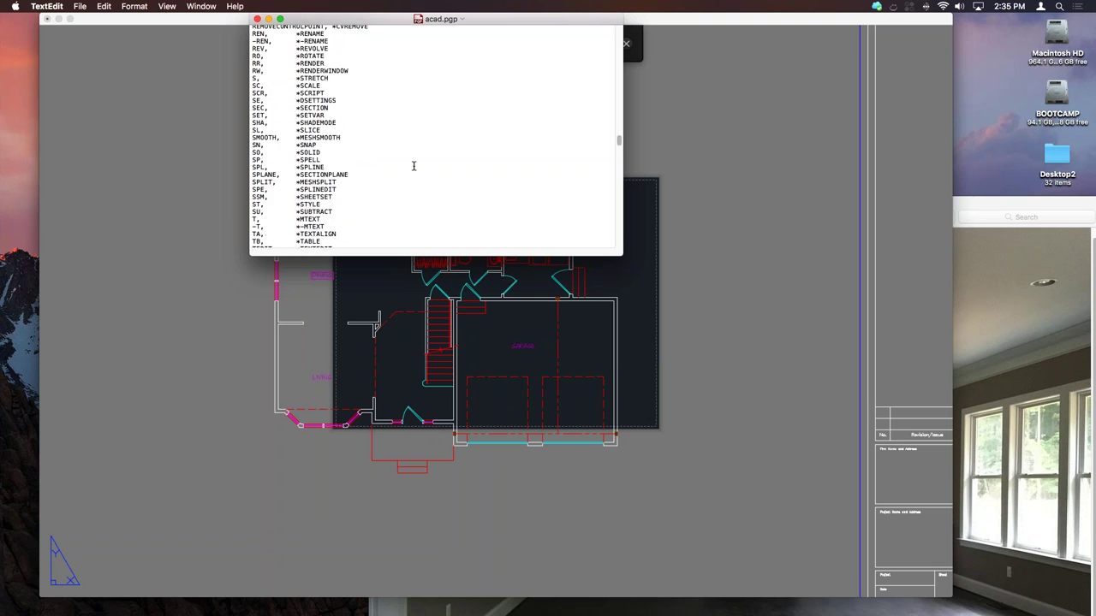
{"action": "scroll", "coordinate": [413, 165], "scroll_direction": "down", "scroll_amount": 15}
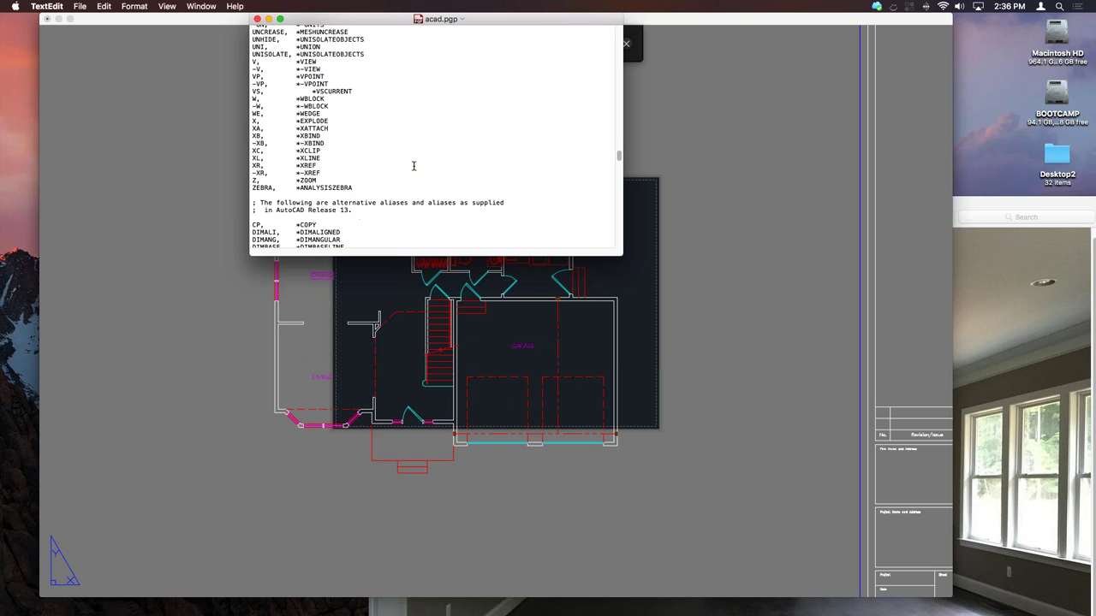
{"action": "scroll", "coordinate": [414, 165], "scroll_direction": "down", "scroll_amount": 3}
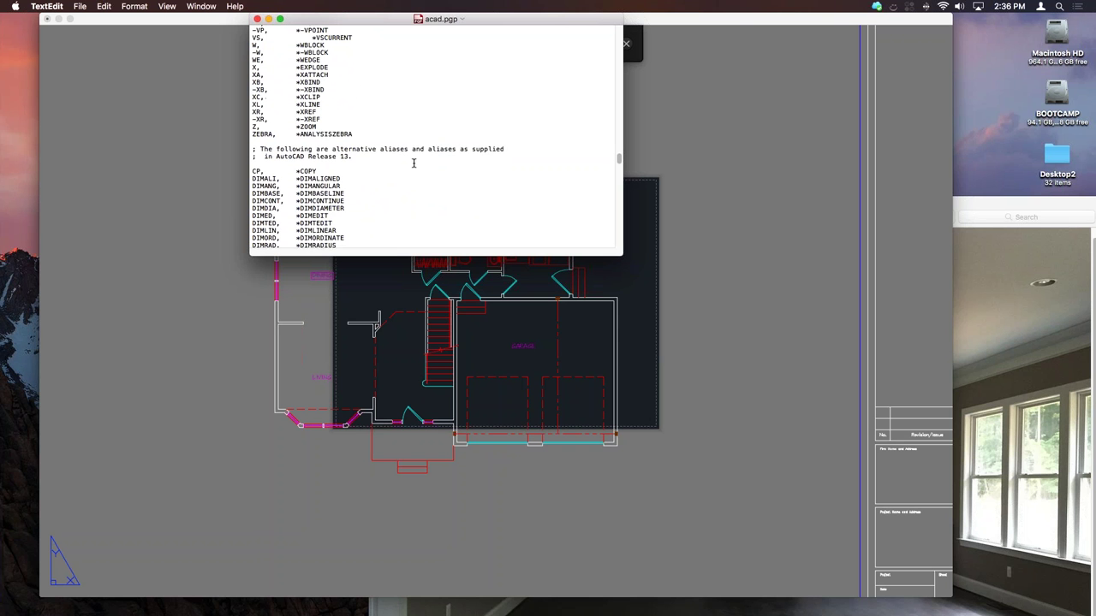
{"action": "scroll", "coordinate": [279, 127], "scroll_direction": "up", "scroll_amount": 20}
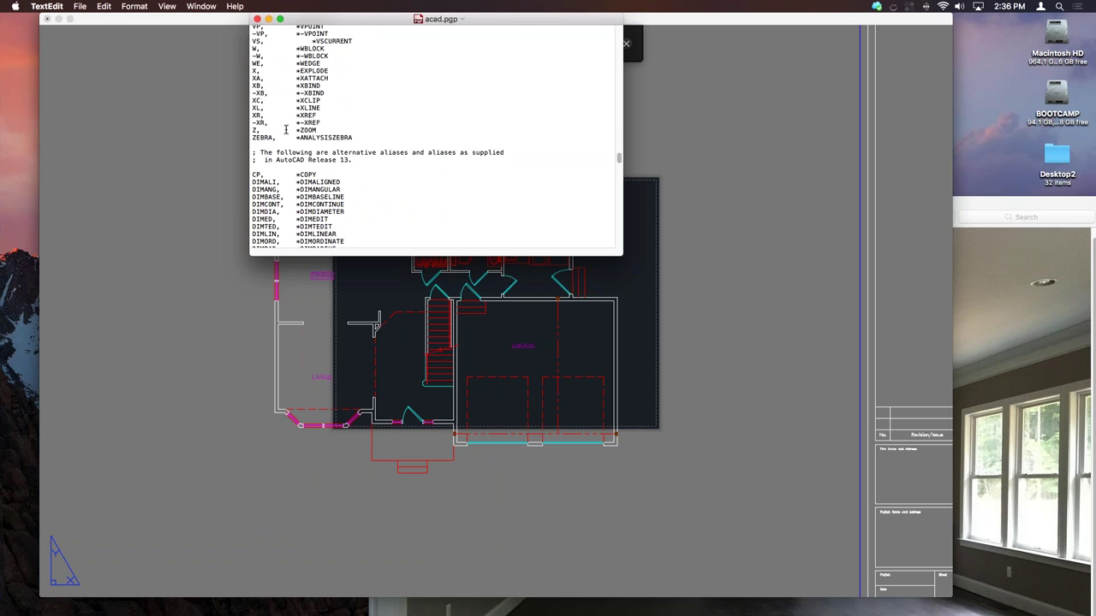
{"action": "scroll", "coordinate": [285, 128], "scroll_direction": "down", "scroll_amount": 20}
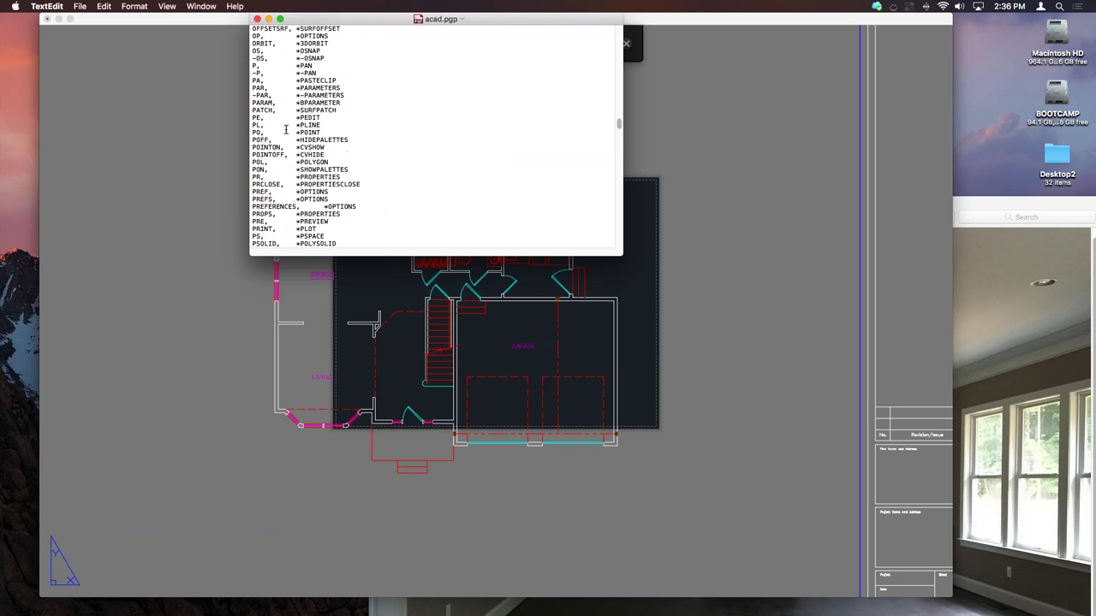
{"action": "scroll", "coordinate": [285, 129], "scroll_direction": "down", "scroll_amount": 20}
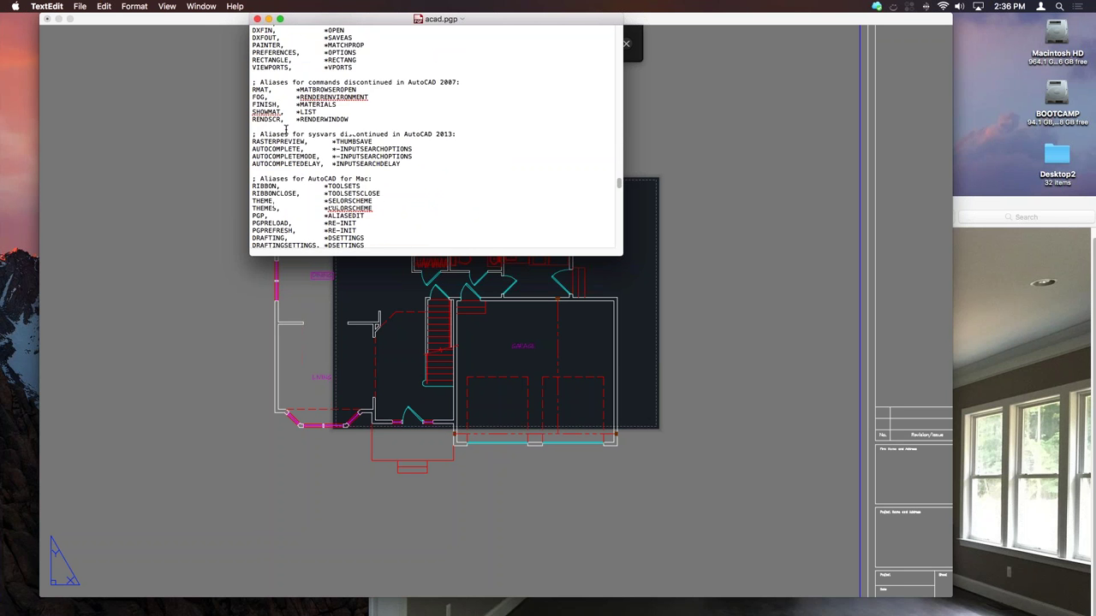
{"action": "scroll", "coordinate": [286, 130], "scroll_direction": "down", "scroll_amount": 20}
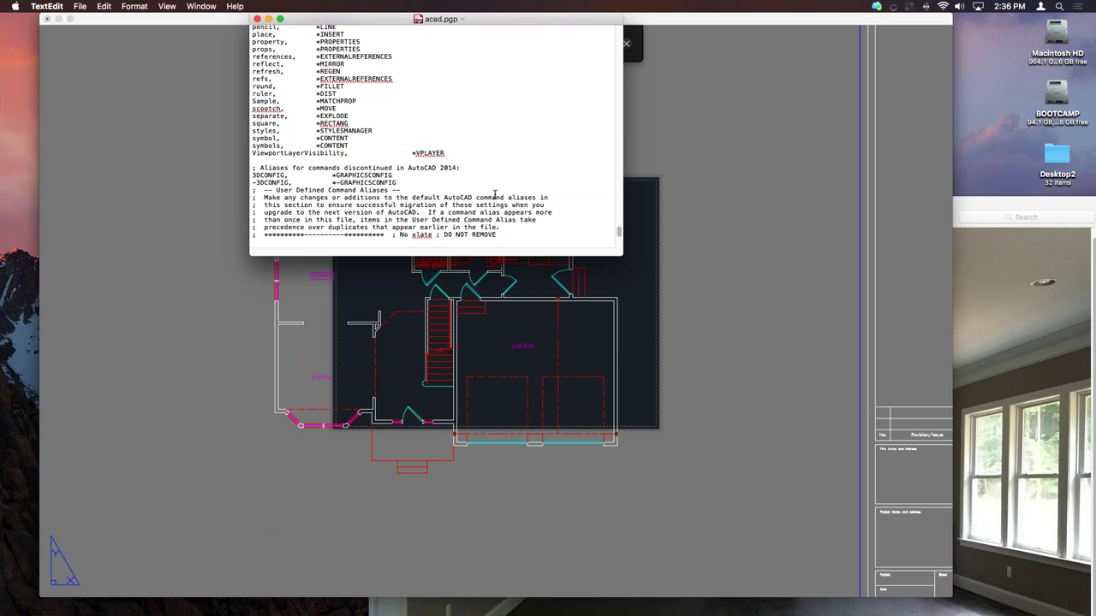
{"action": "scroll", "coordinate": [494, 195], "scroll_direction": "down", "scroll_amount": 10}
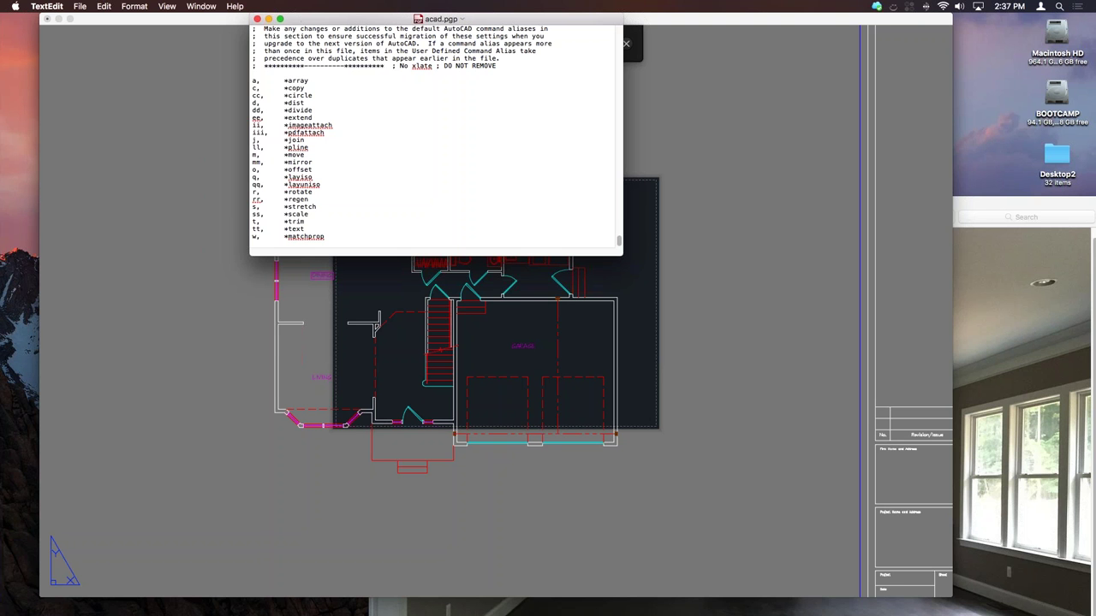
{"action": "left_click", "coordinate": [47, 7]}
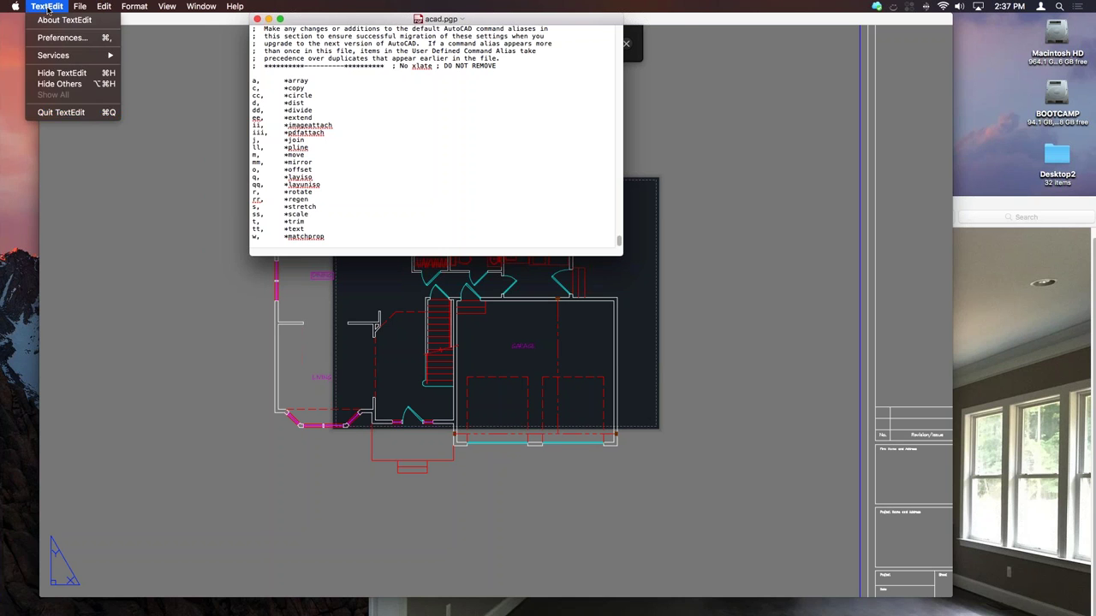
{"action": "left_click", "coordinate": [62, 113]}
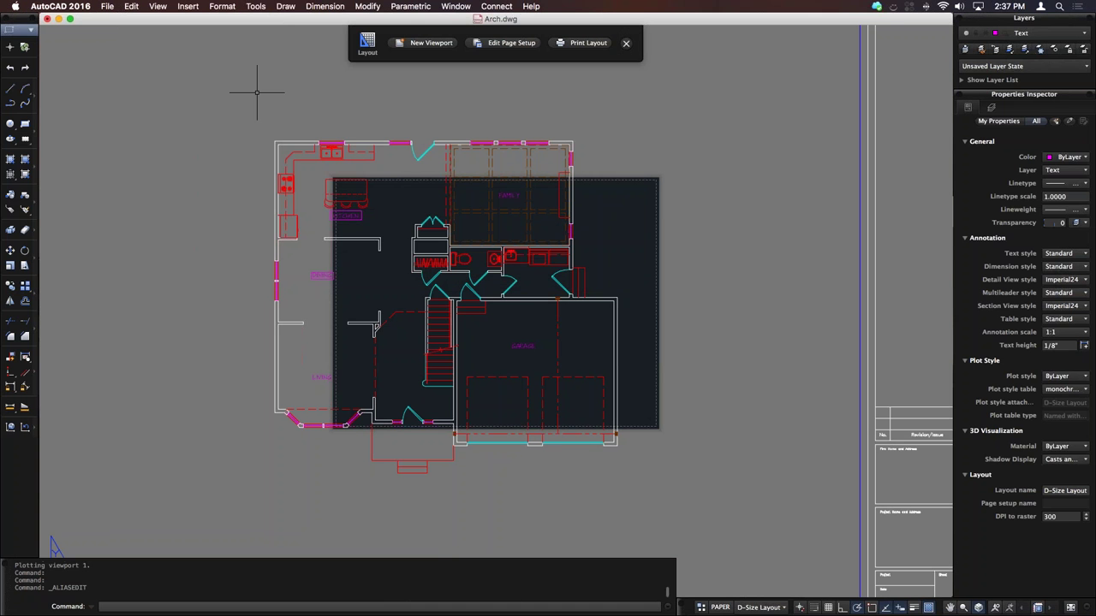
{"action": "left_click", "coordinate": [260, 7]}
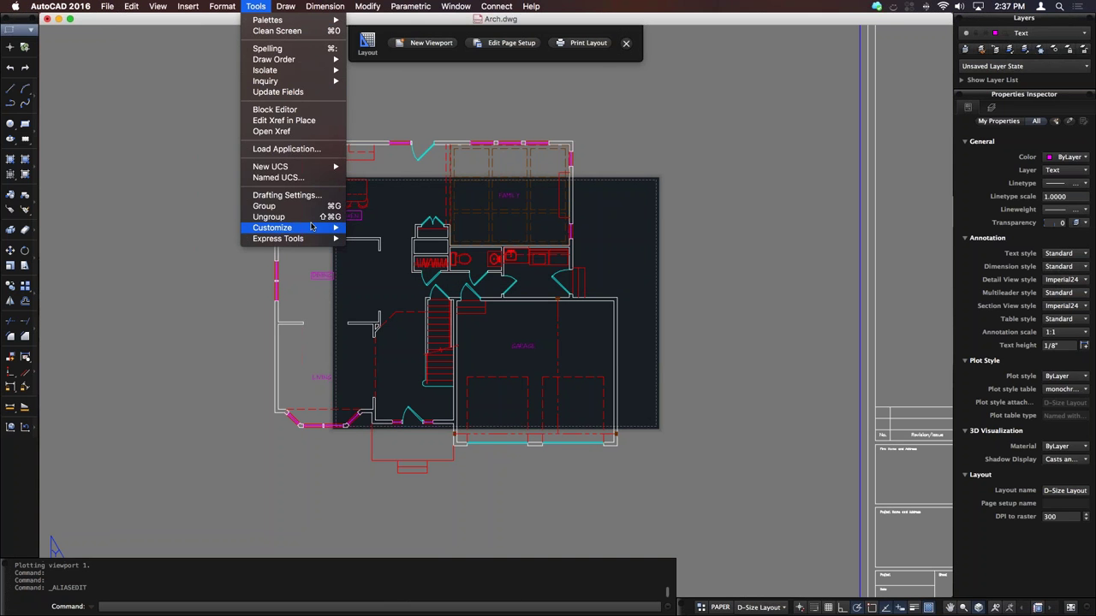
{"action": "mouse_move", "coordinate": [312, 228]}
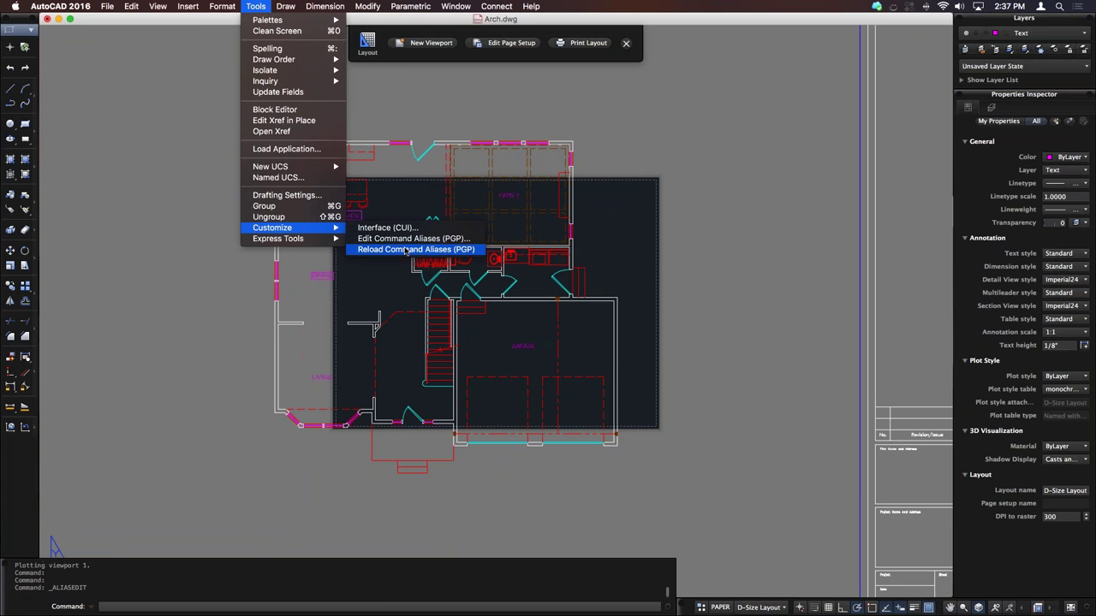
{"action": "left_click", "coordinate": [260, 7]}
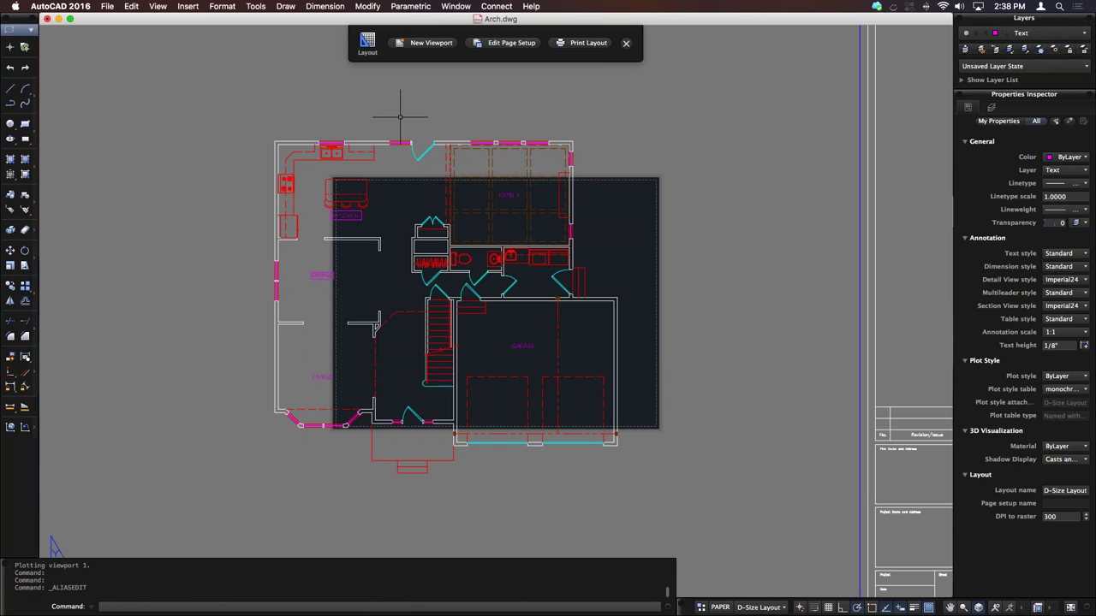
Step: Check the Keyboard settings in System Preferences and test the function key row
{"action": "left_click", "coordinate": [16, 6]}
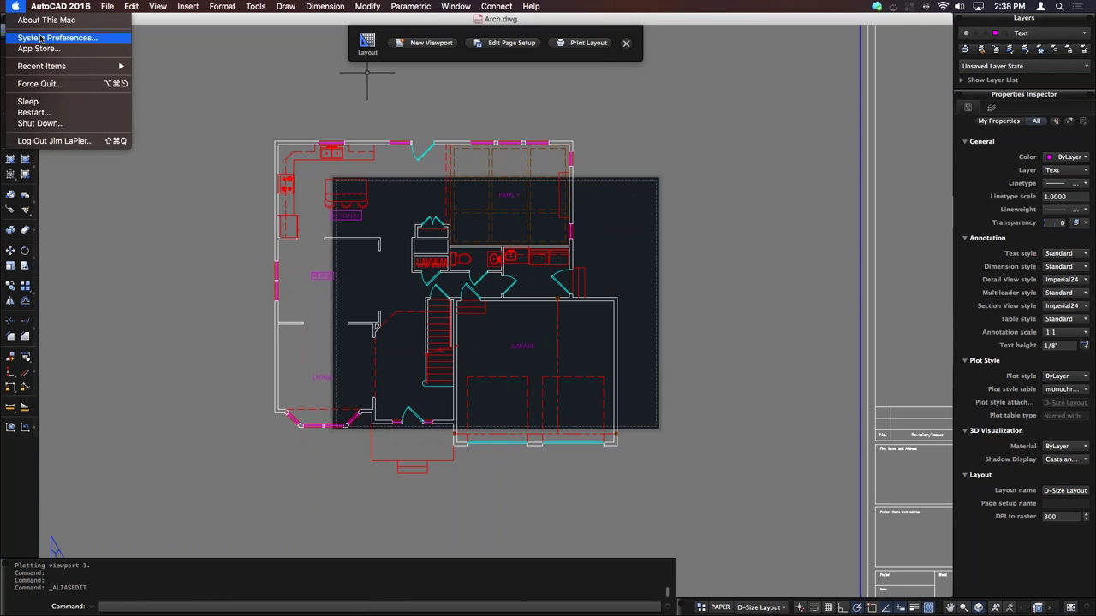
{"action": "left_click", "coordinate": [40, 38]}
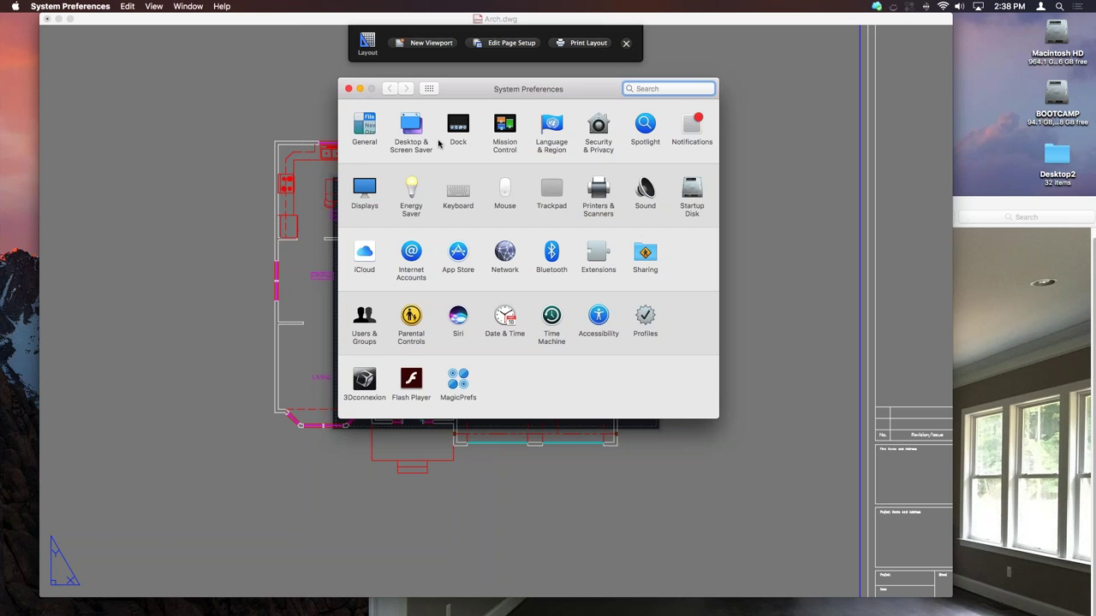
{"action": "left_click", "coordinate": [459, 193]}
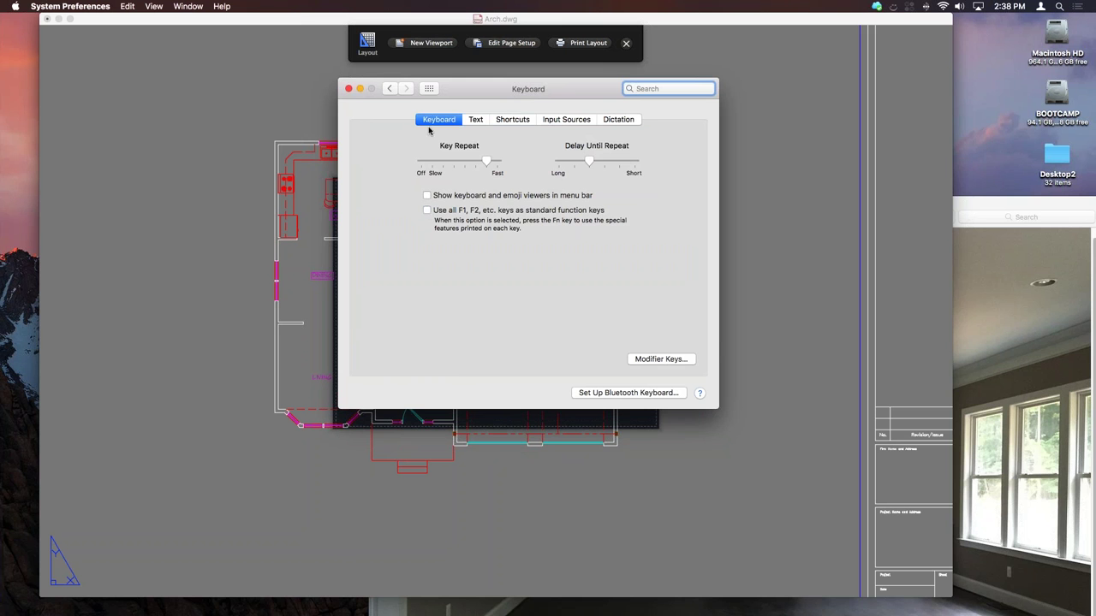
{"action": "left_click", "coordinate": [429, 88]}
{"action": "left_click", "coordinate": [348, 89]}
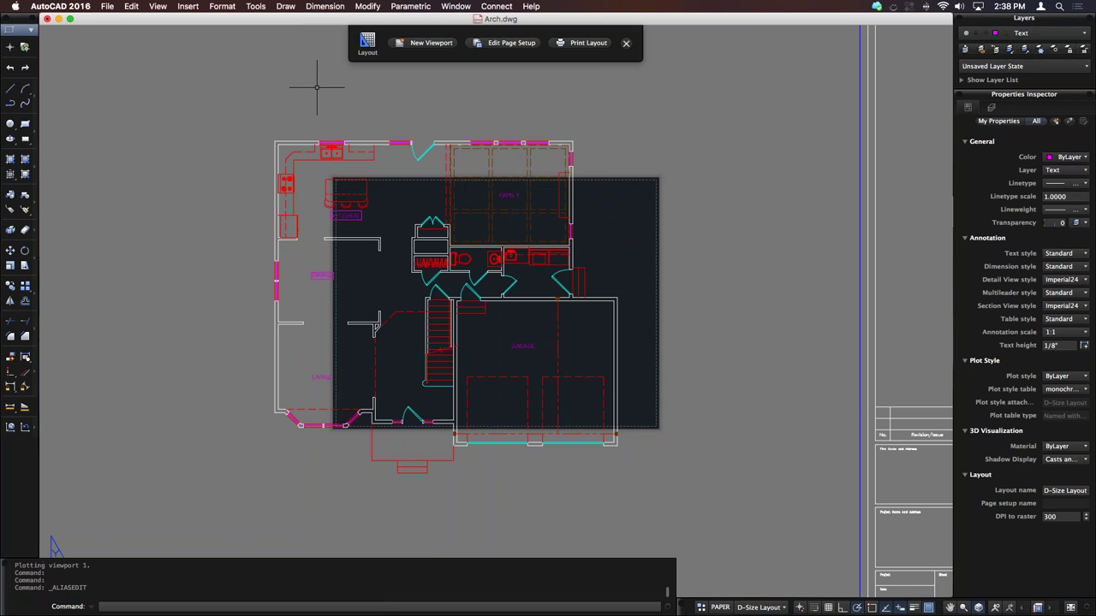
{"action": "key", "text": "XF86AudioMute"}
{"action": "key", "text": "XF86AudioMute"}
{"action": "key", "text": "XF86AudioMute"}
Step: Run the Keyboard Fn Key script, dismiss its assistive-access error, and bring the script forward in Script Editor
{"action": "mouse_move", "coordinate": [591, 609]}
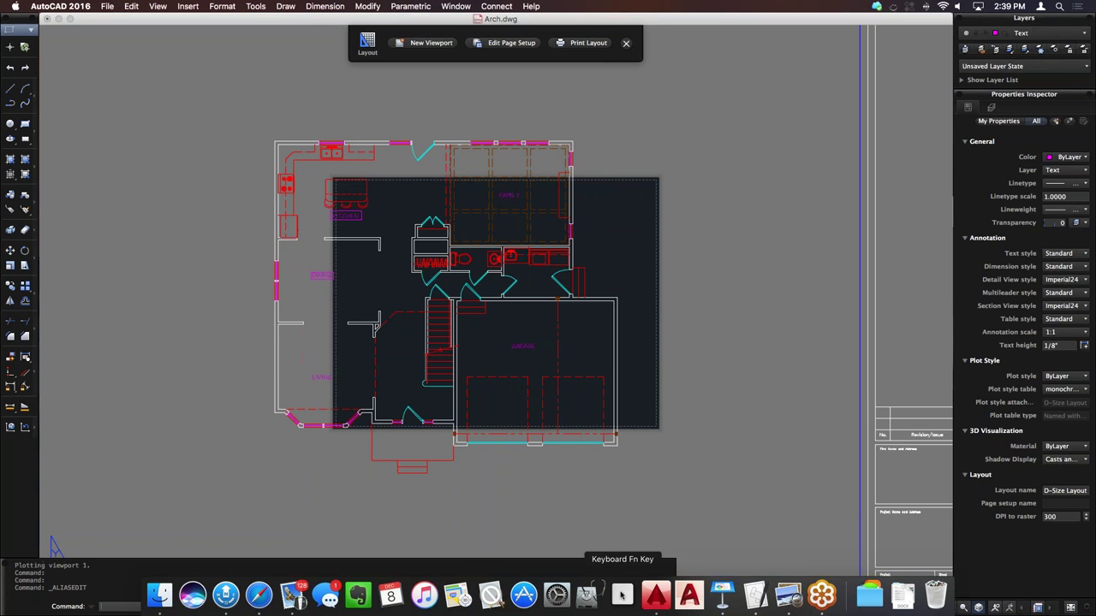
{"action": "left_click", "coordinate": [622, 594]}
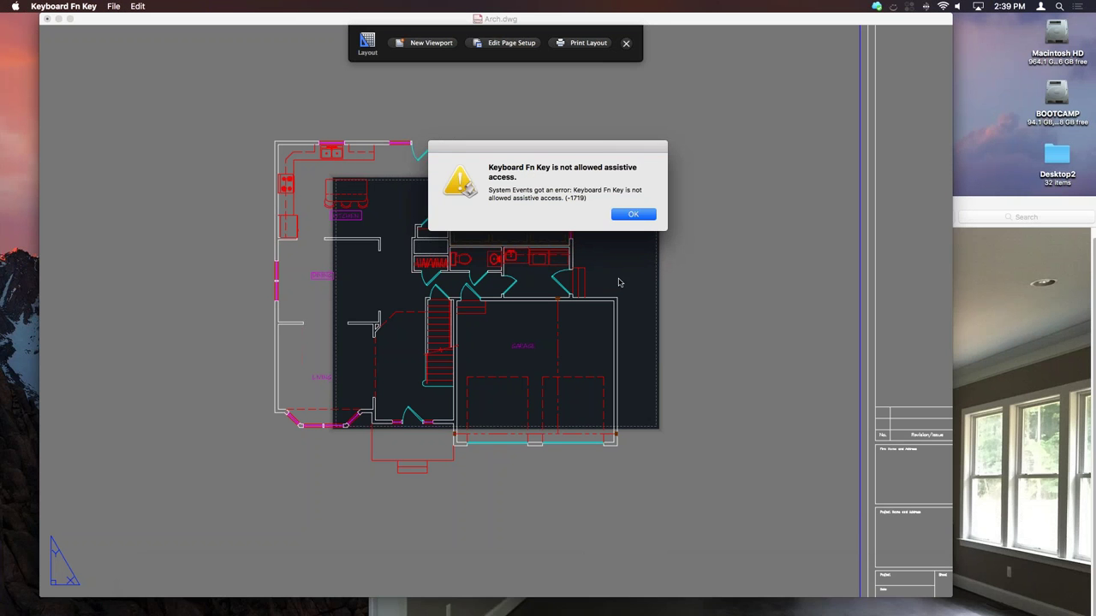
{"action": "left_click", "coordinate": [632, 216]}
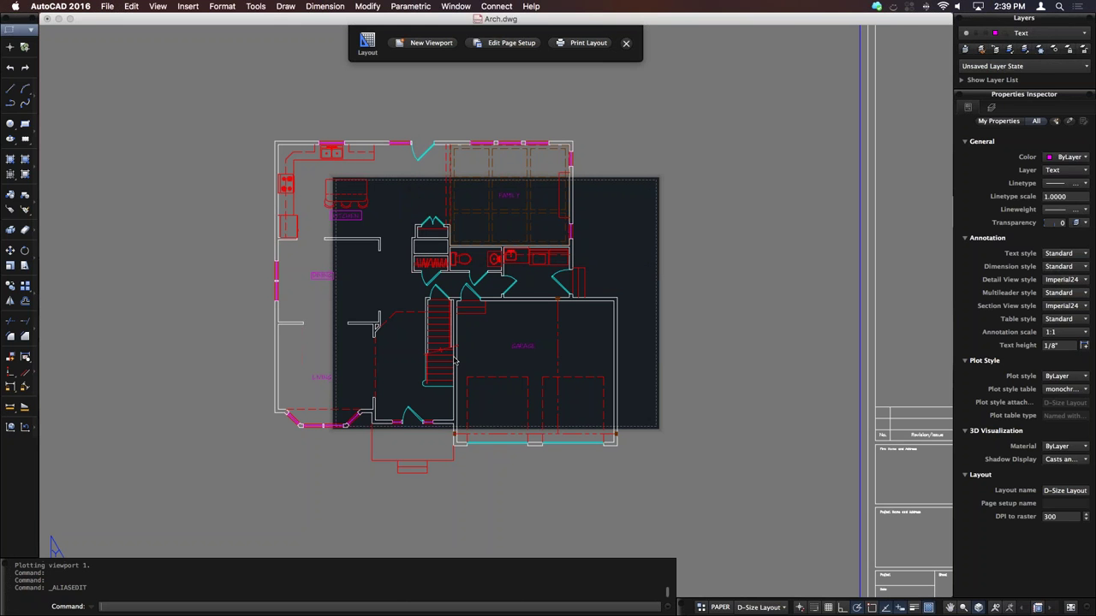
{"action": "left_click", "coordinate": [486, 471]}
{"action": "left_click", "coordinate": [518, 469]}
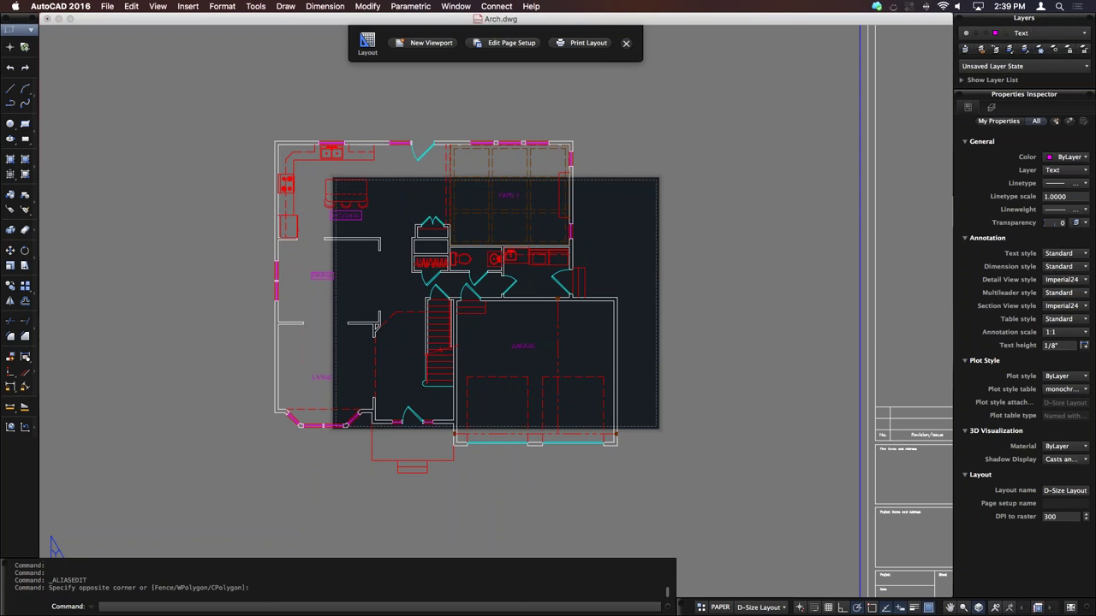
{"action": "key", "text": "super+Tab"}
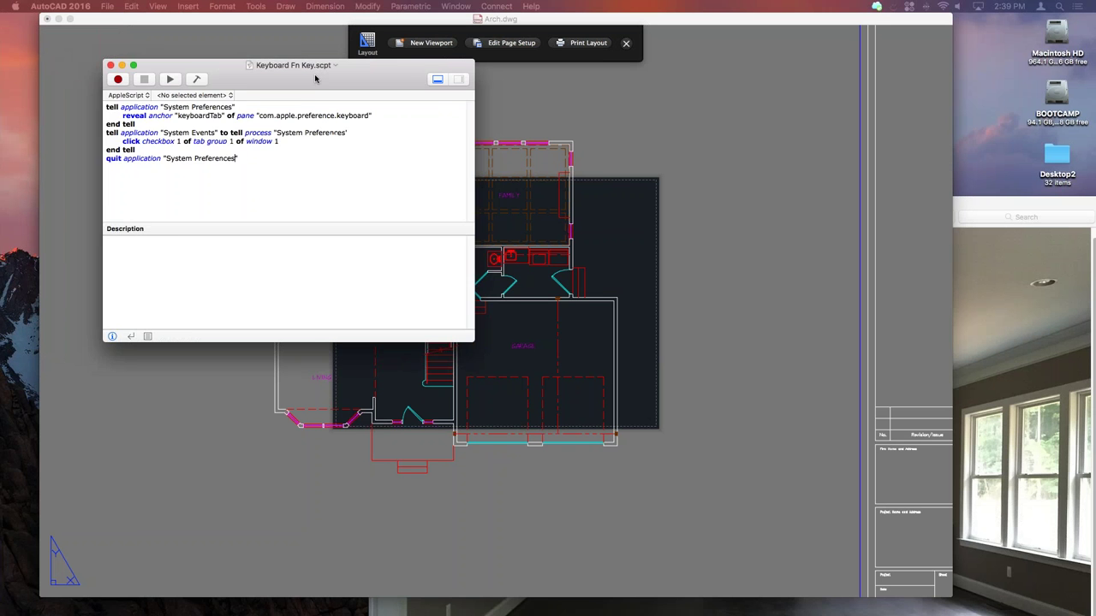
Step: Export the script as Keyboard Fn Key.app (Application format) to the Desktop, then hide Script Editor
{"action": "left_click_drag", "start_coordinate": [313, 76], "coordinate": [352, 95]}
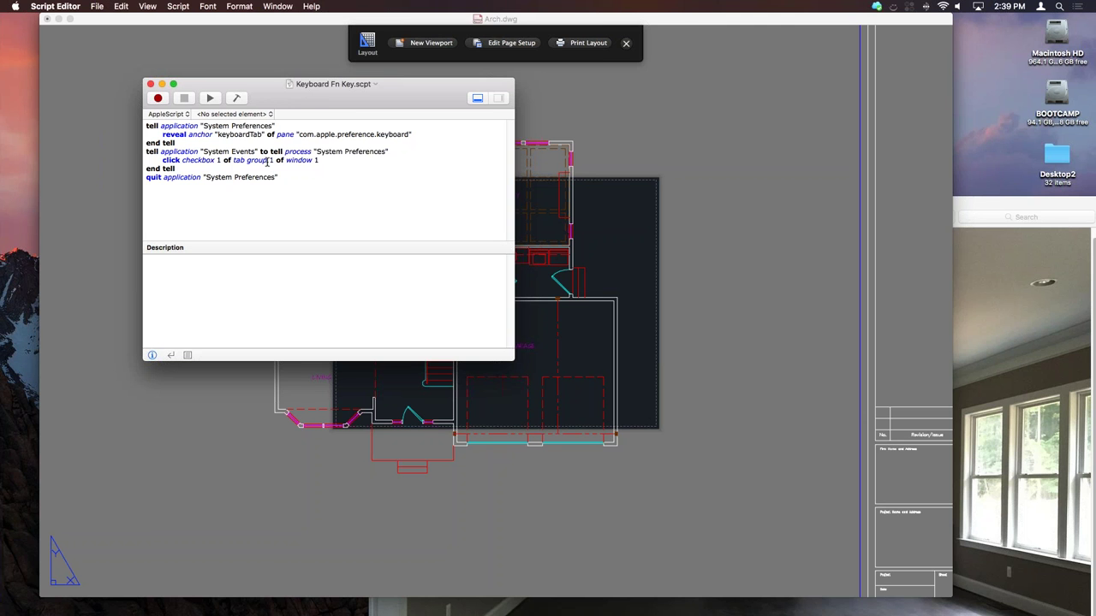
{"action": "left_click", "coordinate": [96, 6]}
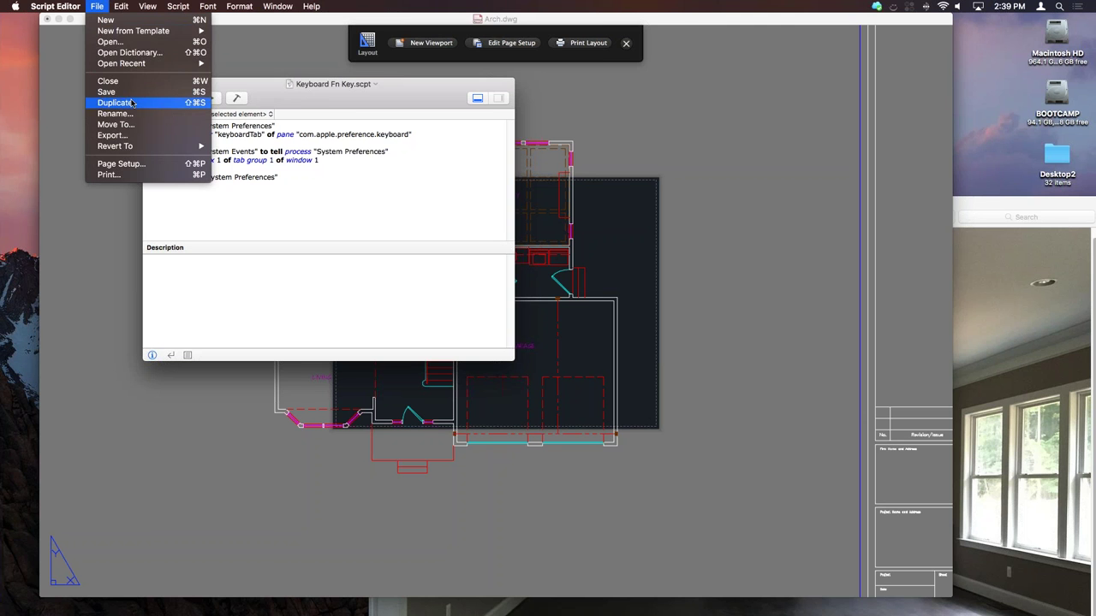
{"action": "key", "text": "Escape"}
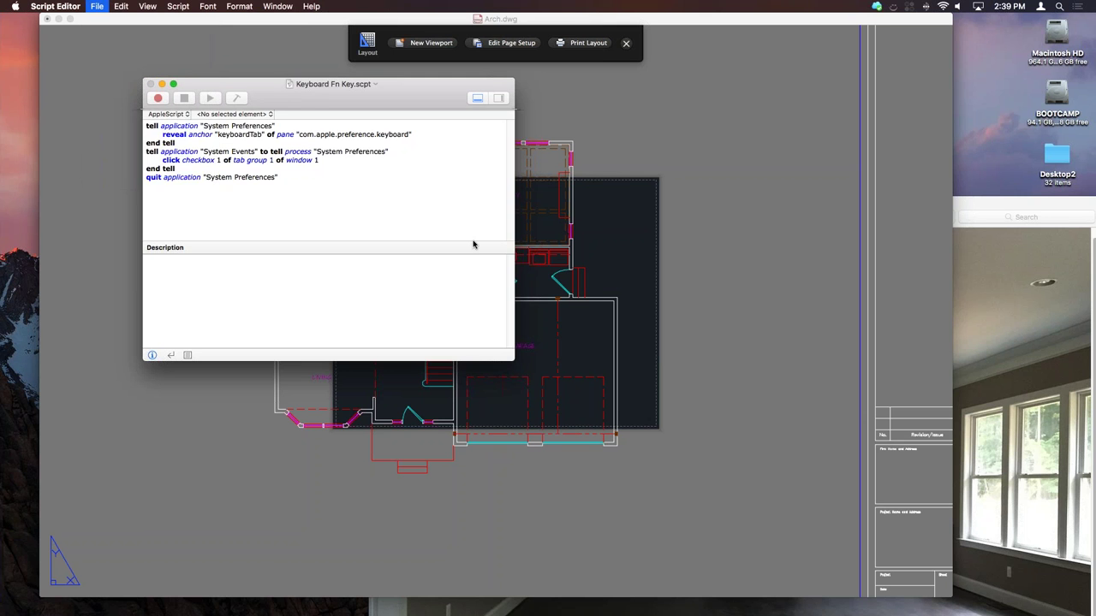
{"action": "left_click", "coordinate": [350, 398]}
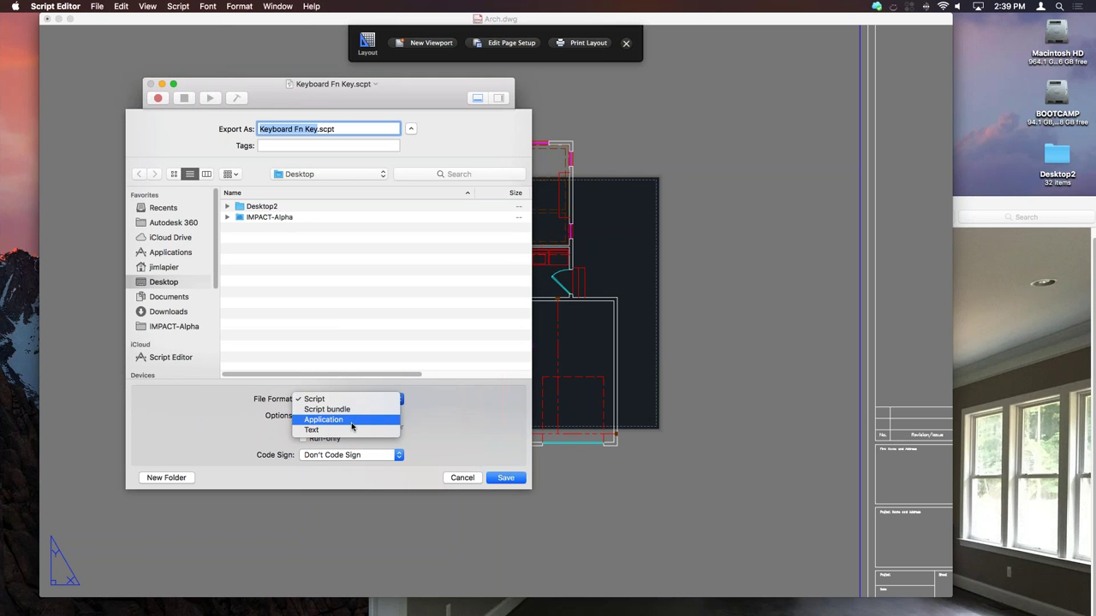
{"action": "left_click", "coordinate": [352, 420]}
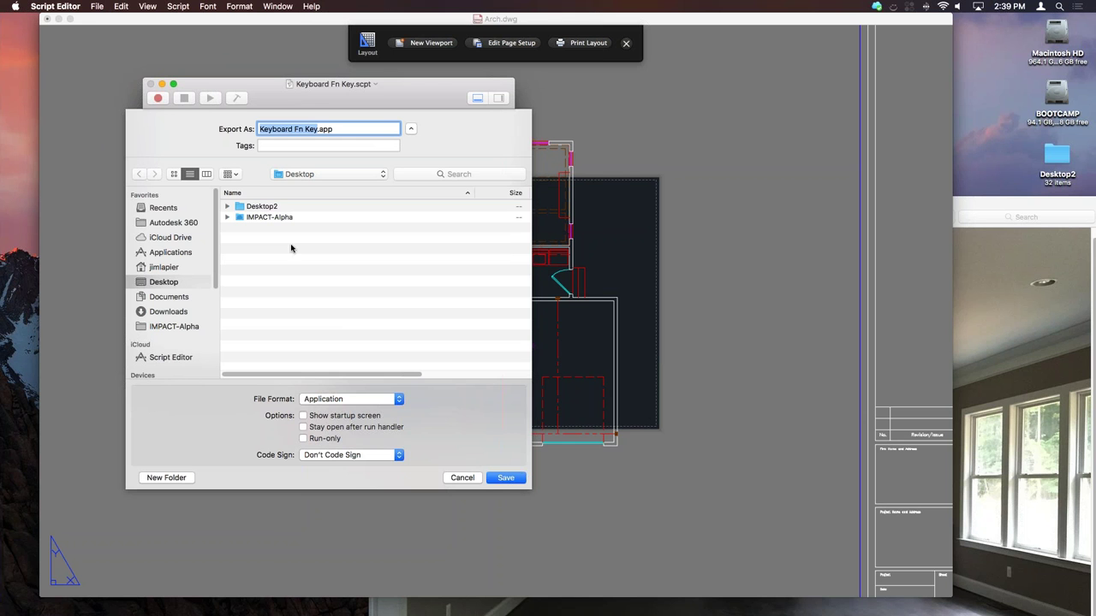
{"action": "left_click", "coordinate": [510, 478]}
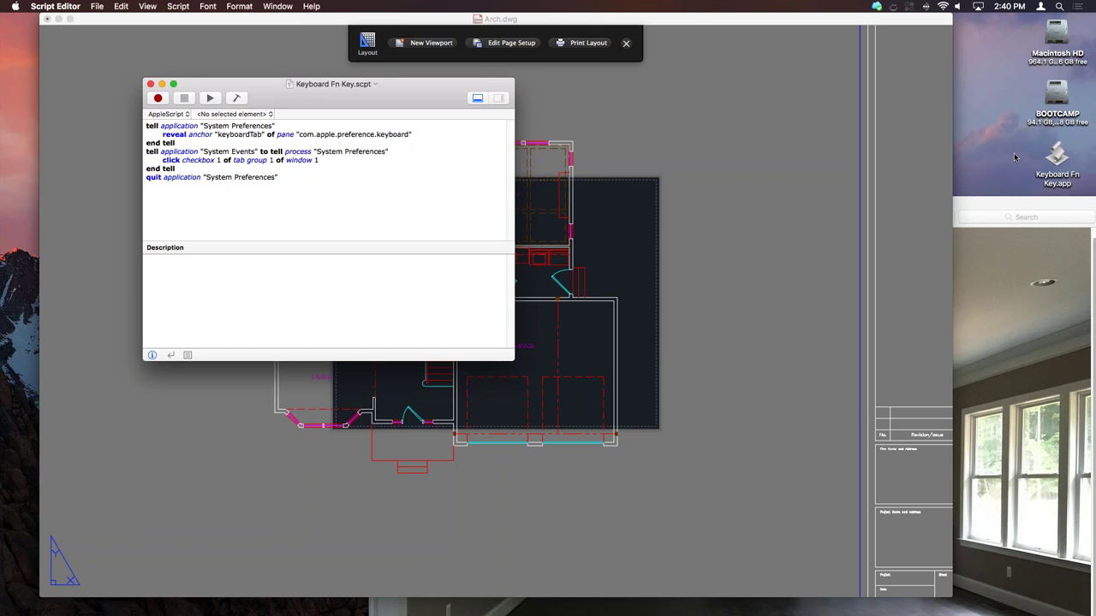
{"action": "left_click_drag", "start_coordinate": [243, 89], "coordinate": [218, 88]}
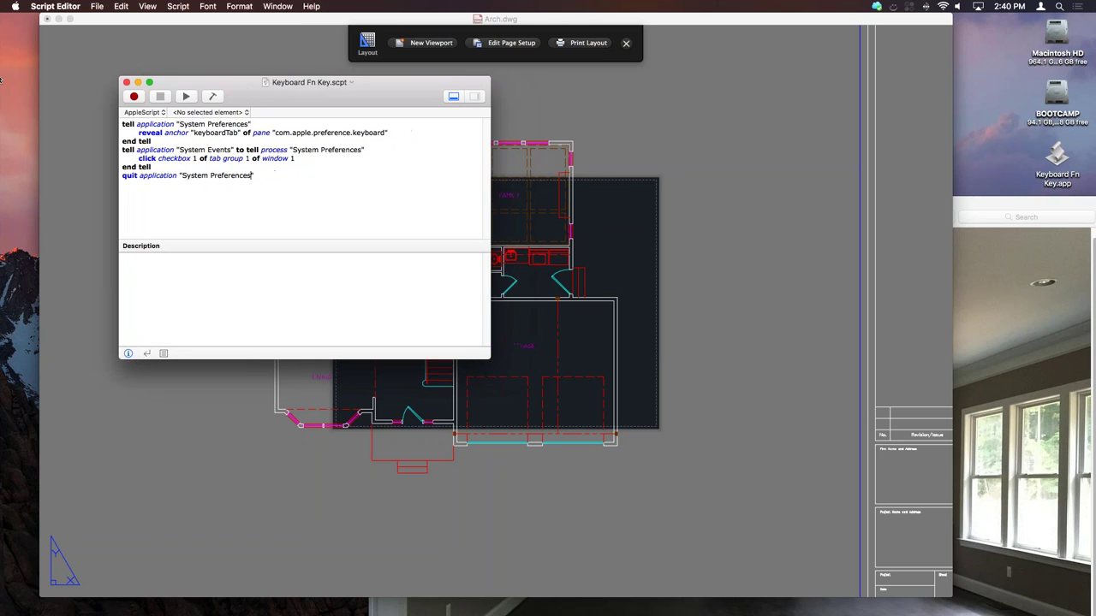
{"action": "key", "text": "cmd+h"}
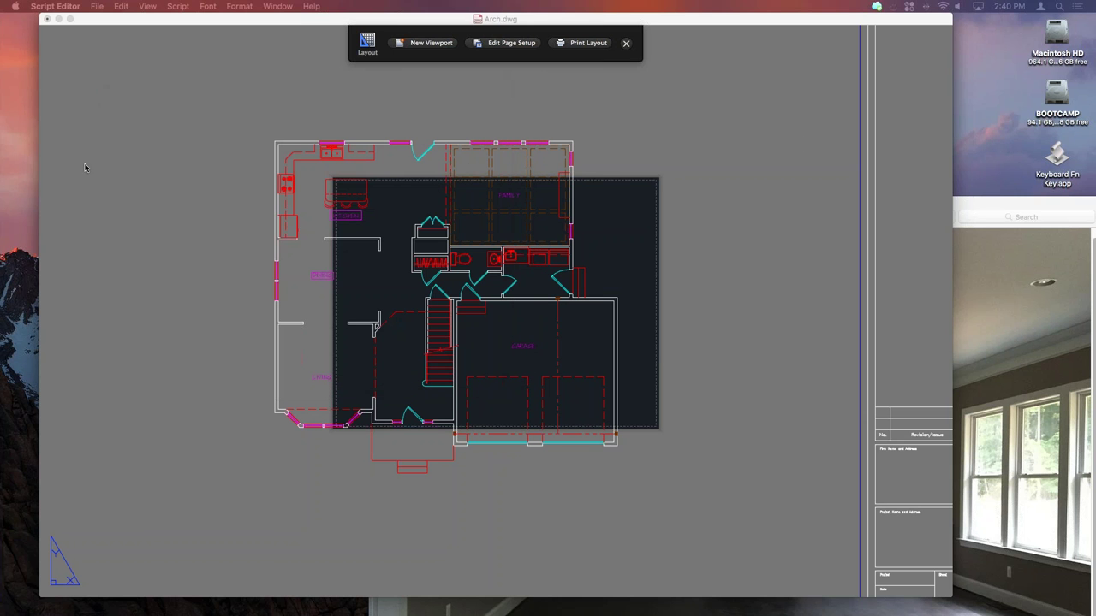
Step: Launch Keyboard Fn Key.app, dismiss its error, and open Security & Privacy's Accessibility list
{"action": "left_click", "coordinate": [1058, 156]}
{"action": "double_click", "coordinate": [1058, 156]}
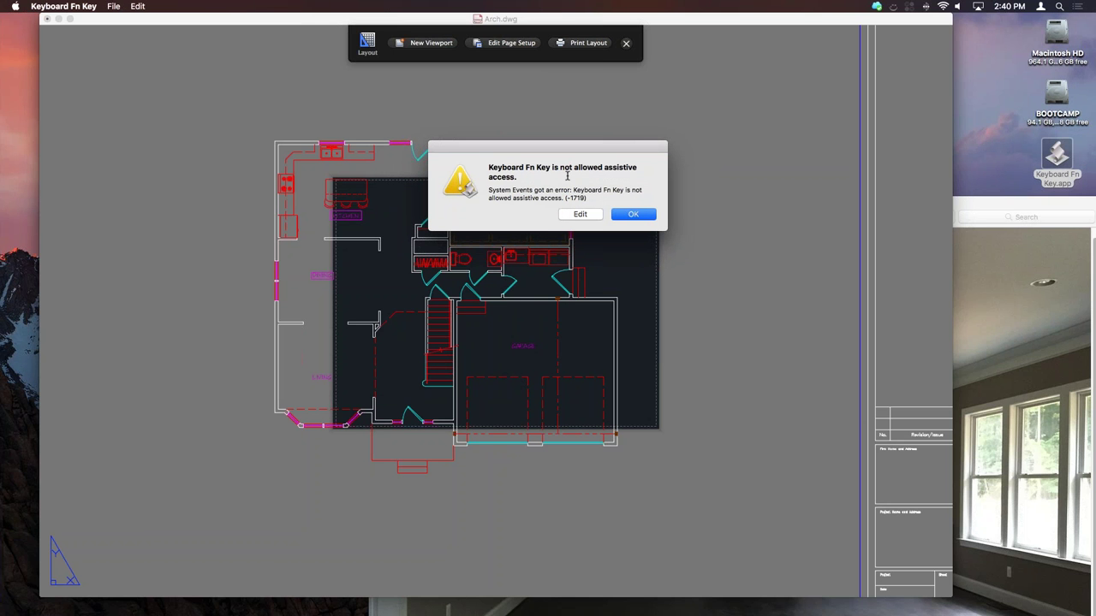
{"action": "left_click", "coordinate": [589, 214]}
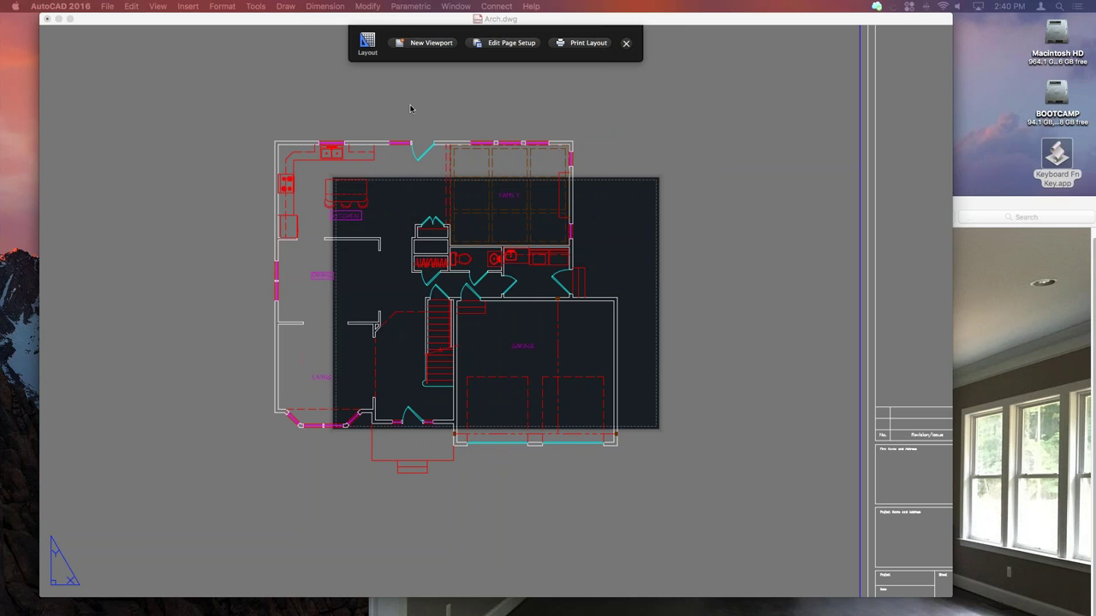
{"action": "left_click", "coordinate": [13, 6]}
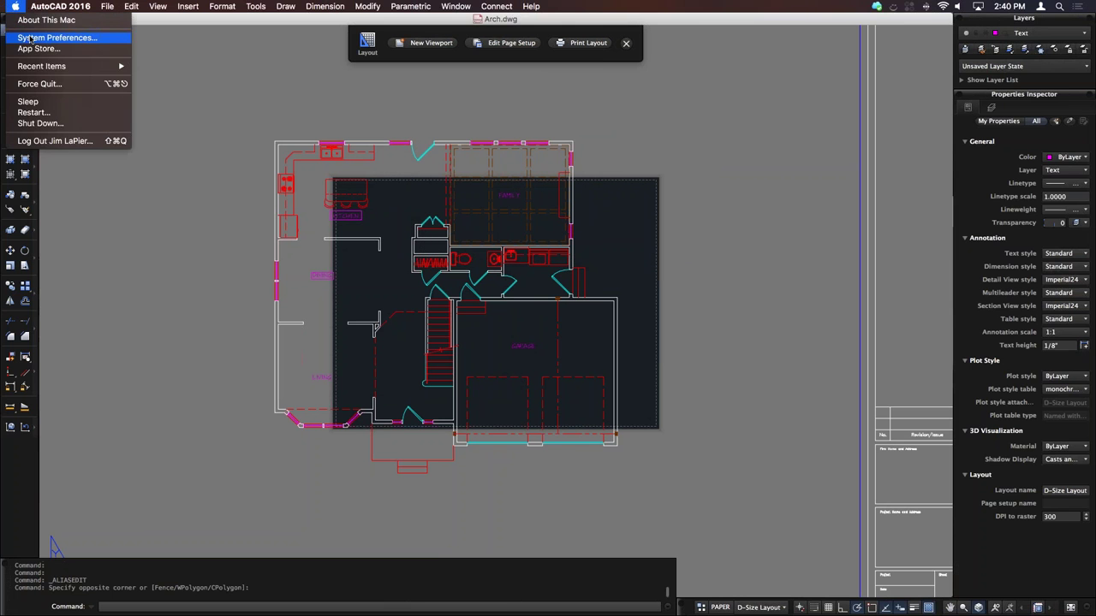
{"action": "left_click", "coordinate": [60, 35]}
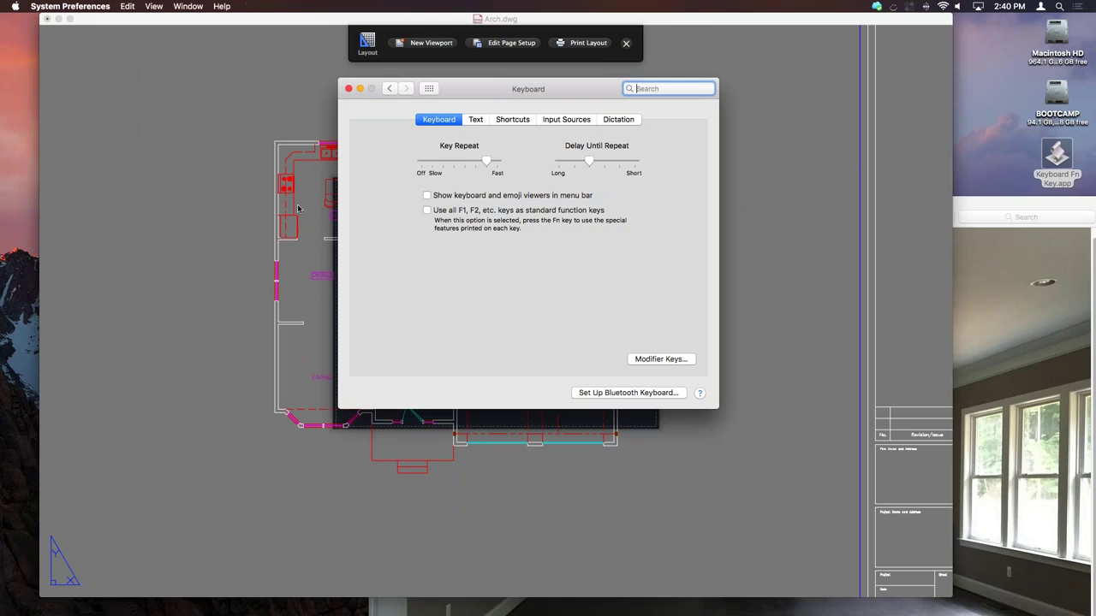
{"action": "left_click", "coordinate": [429, 88]}
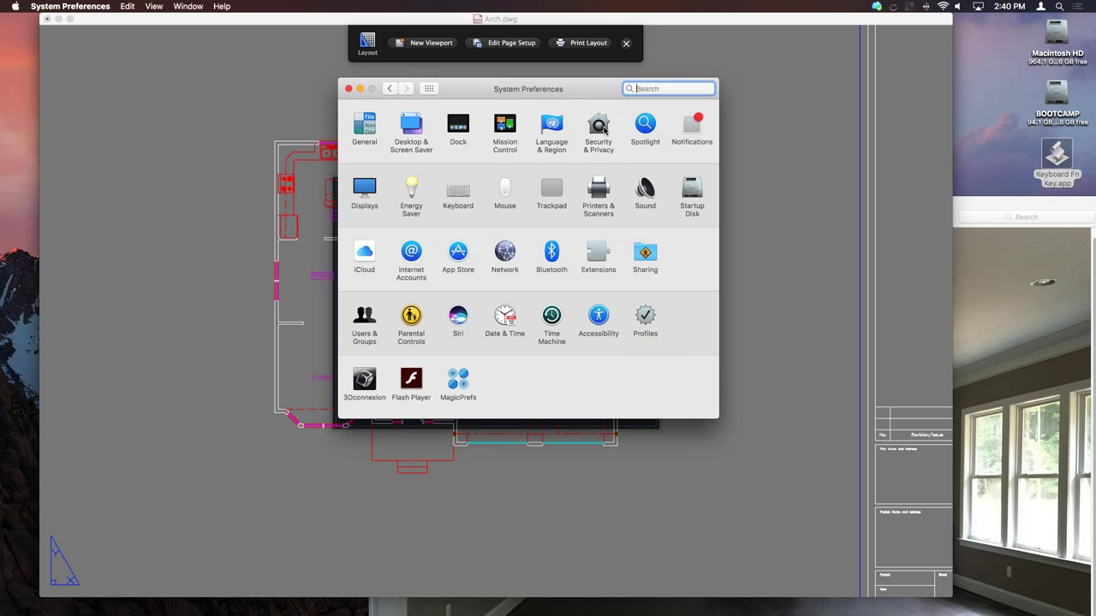
{"action": "left_click", "coordinate": [603, 127]}
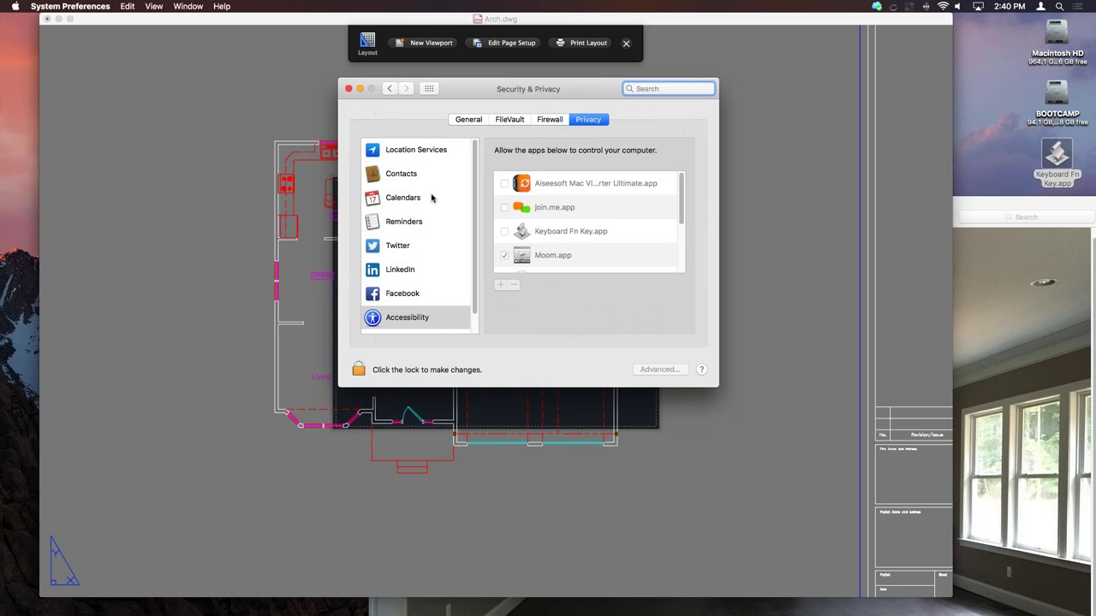
{"action": "left_click", "coordinate": [402, 313]}
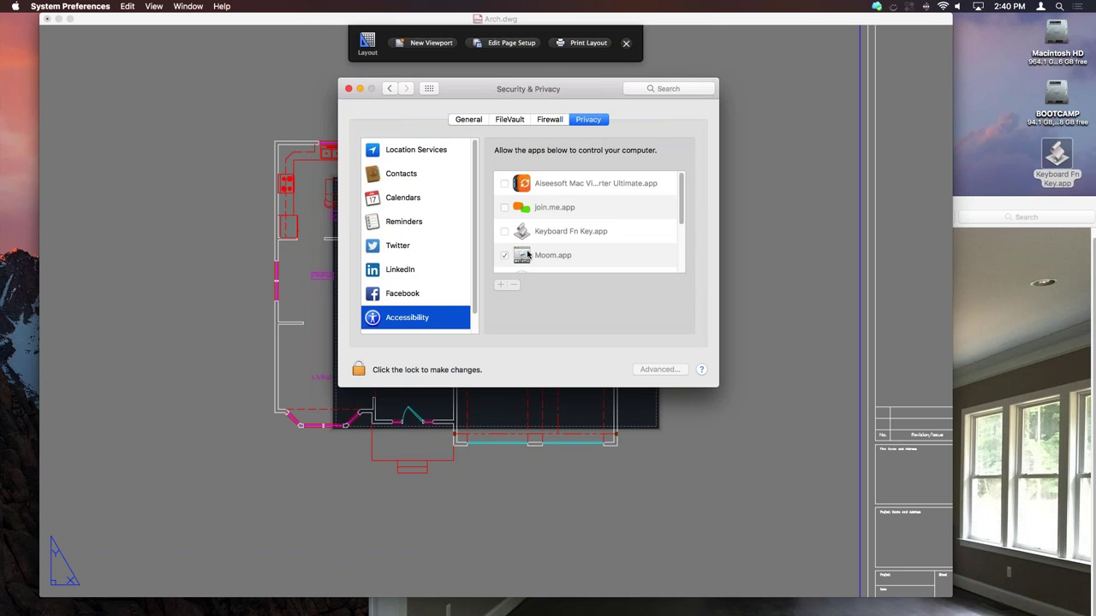
{"action": "scroll", "coordinate": [553, 247], "scroll_direction": "down", "scroll_amount": 5}
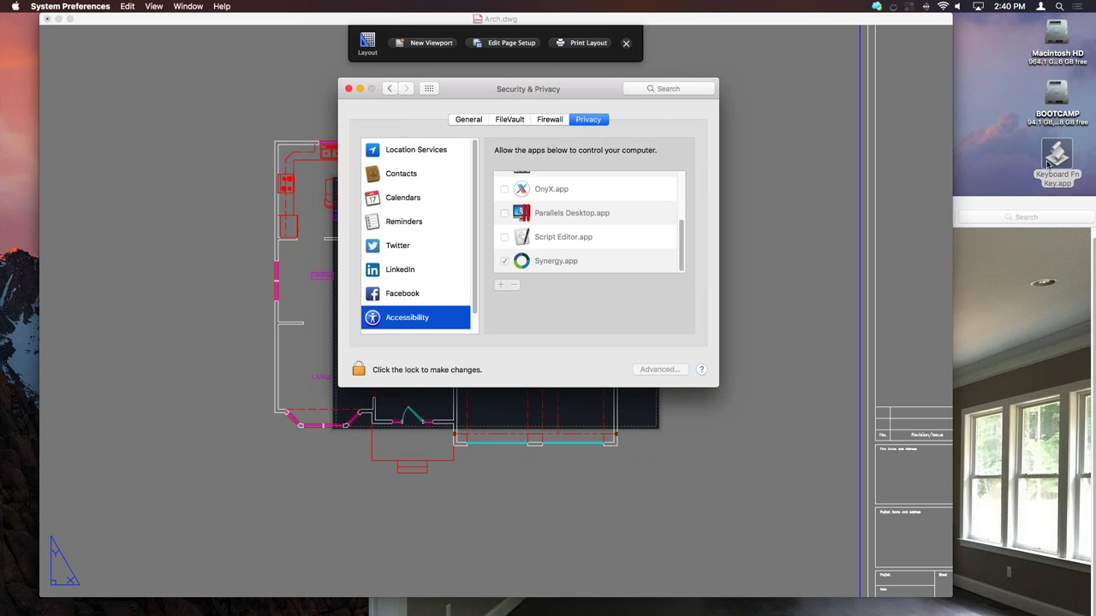
Step: Unlock with the admin password, add Keyboard Fn Key.app to Accessibility, and close Security & Privacy
{"action": "left_click", "coordinate": [357, 370]}
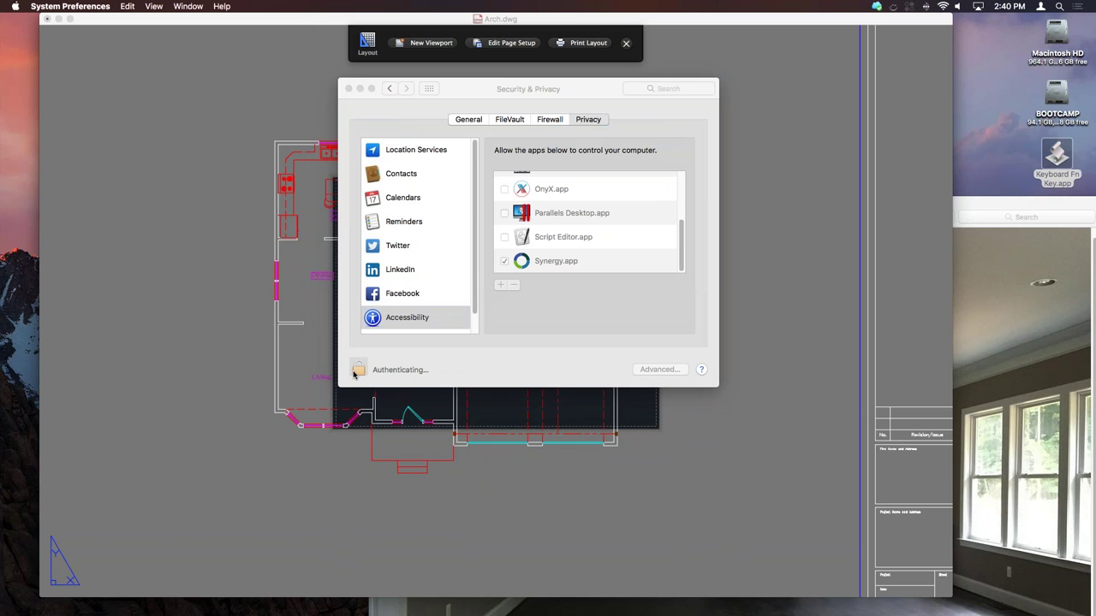
{"action": "type", "text": "••••••"}
{"action": "key", "text": "Return"}
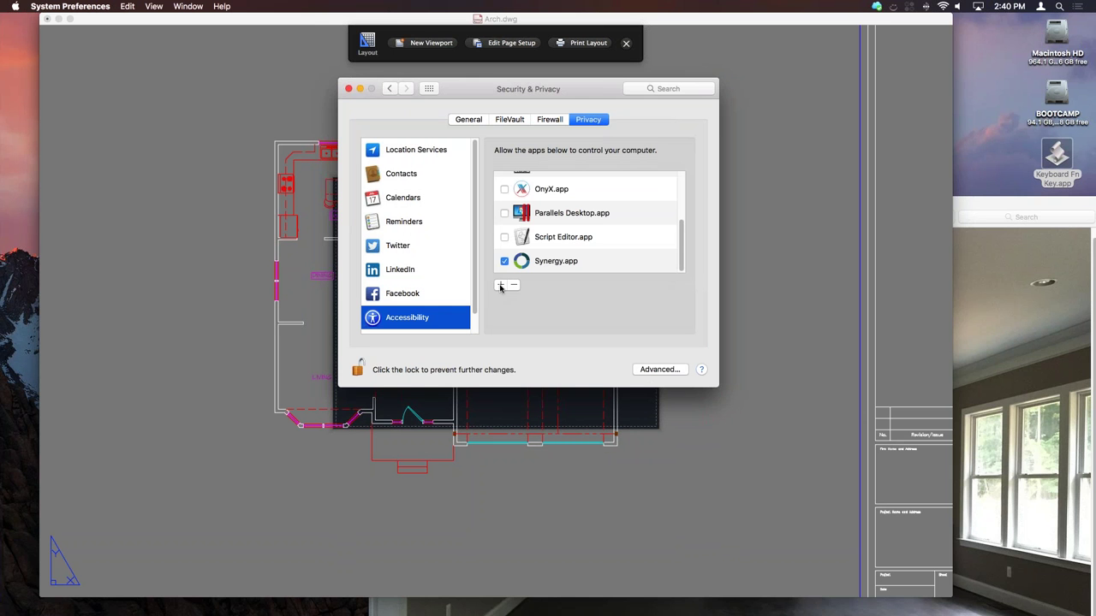
{"action": "left_click", "coordinate": [501, 286]}
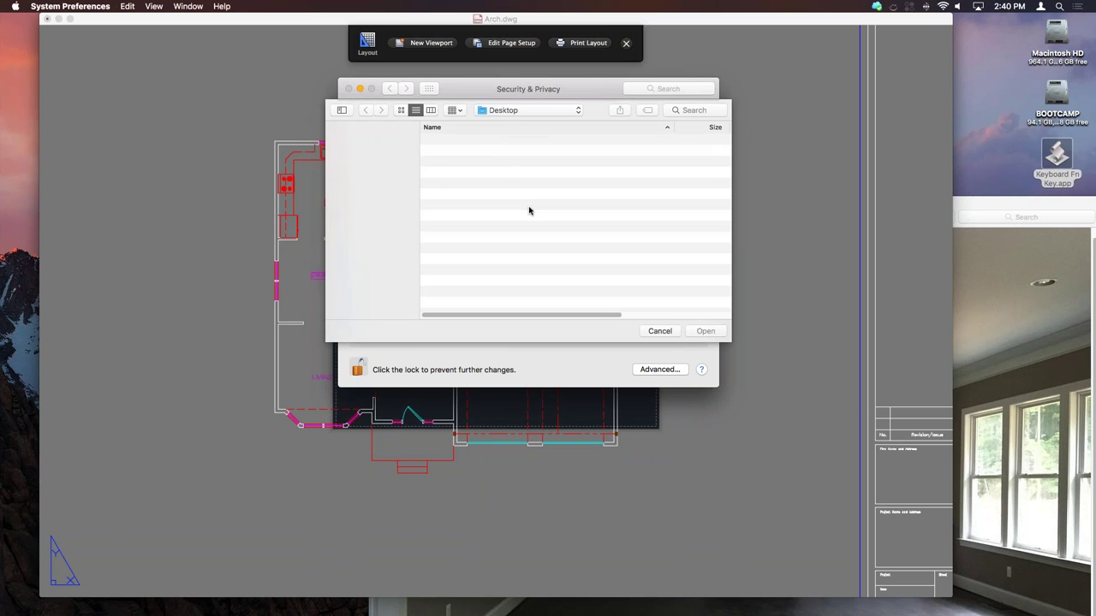
{"action": "left_click", "coordinate": [470, 164]}
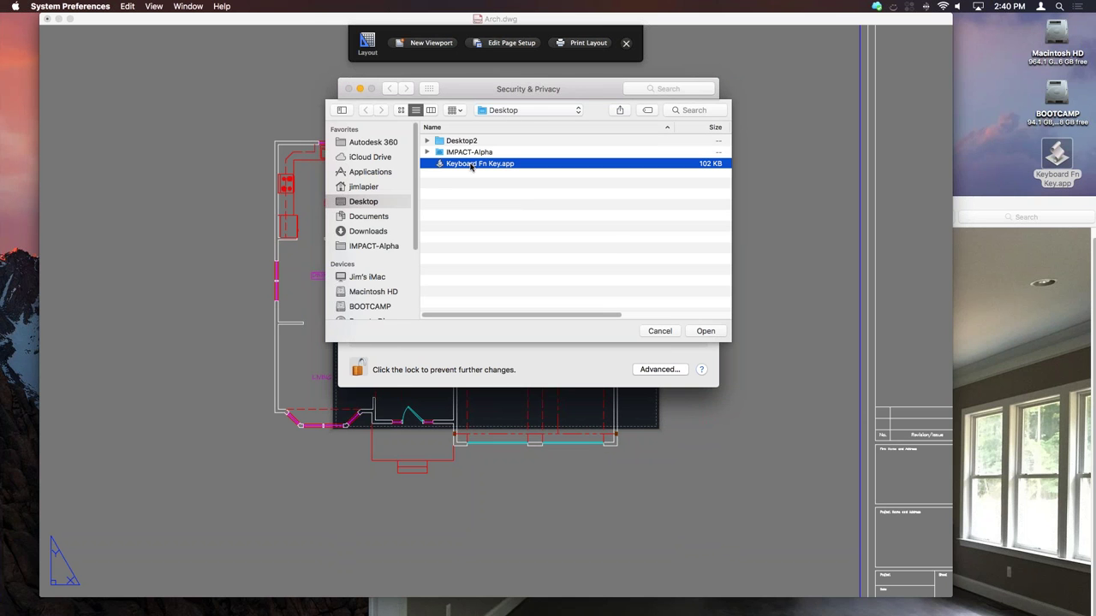
{"action": "left_click", "coordinate": [705, 331]}
{"action": "left_click", "coordinate": [549, 119]}
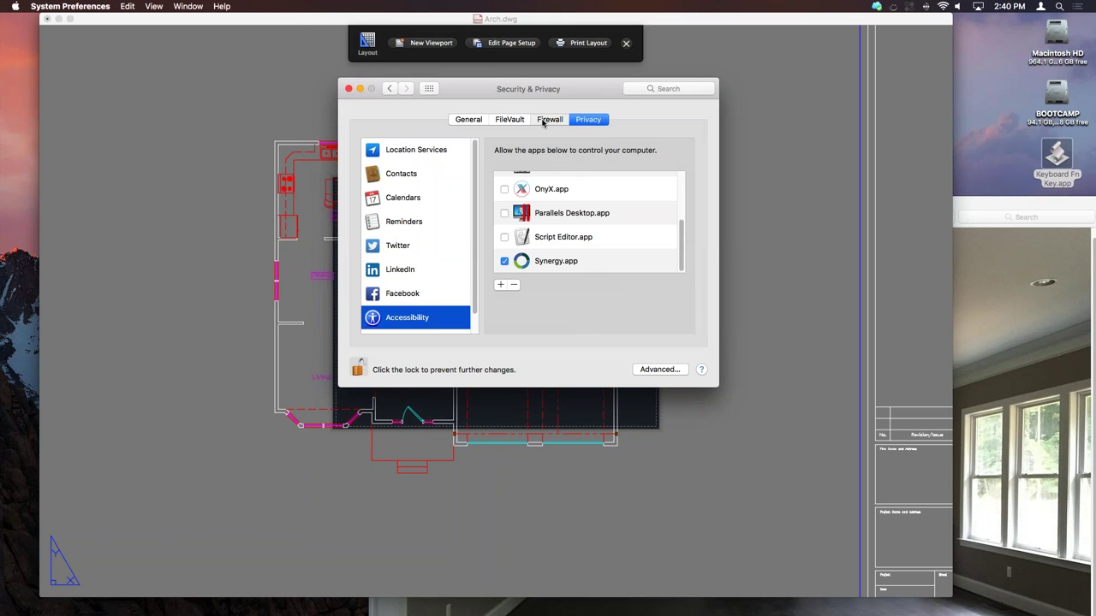
{"action": "left_click", "coordinate": [349, 89]}
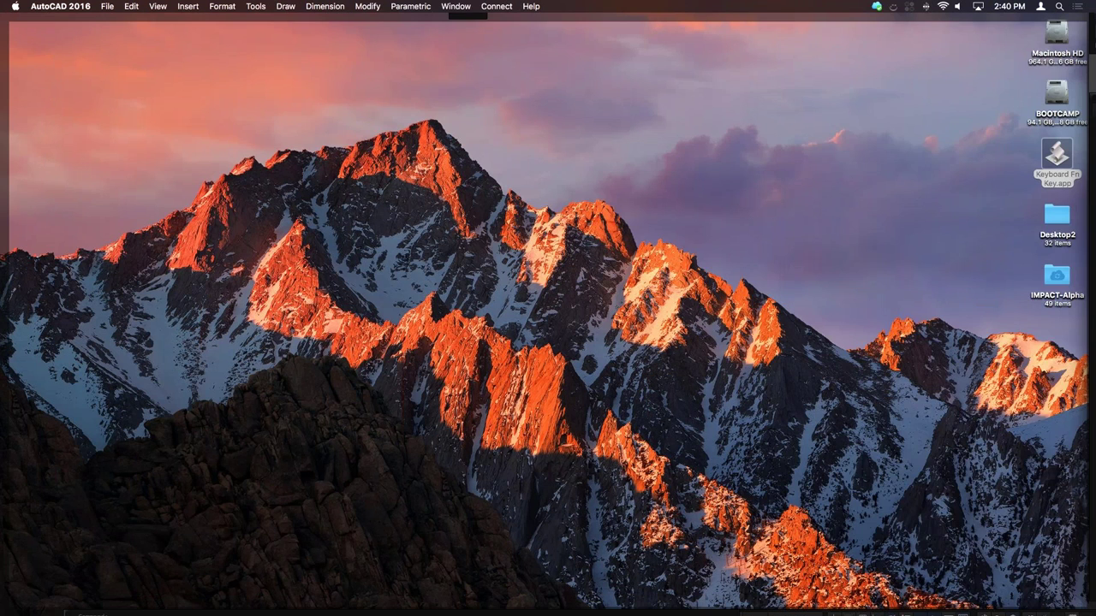
Step: Switch to the other Space and back to Arch.dwg, then show all windows in Mission Control
{"action": "key", "text": "ctrl+Right"}
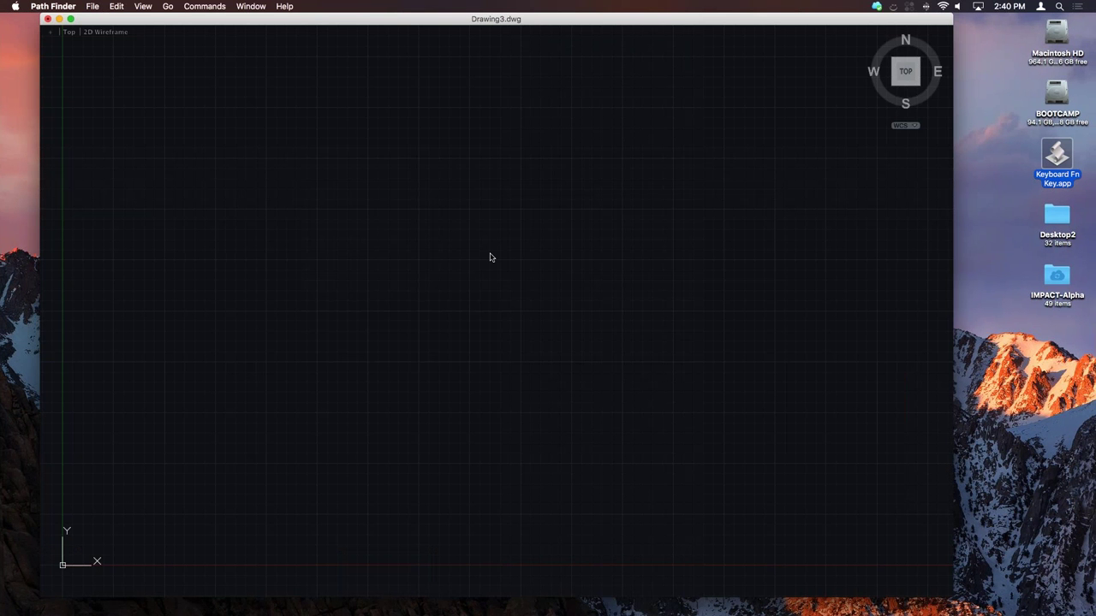
{"action": "mouse_move", "coordinate": [565, 609]}
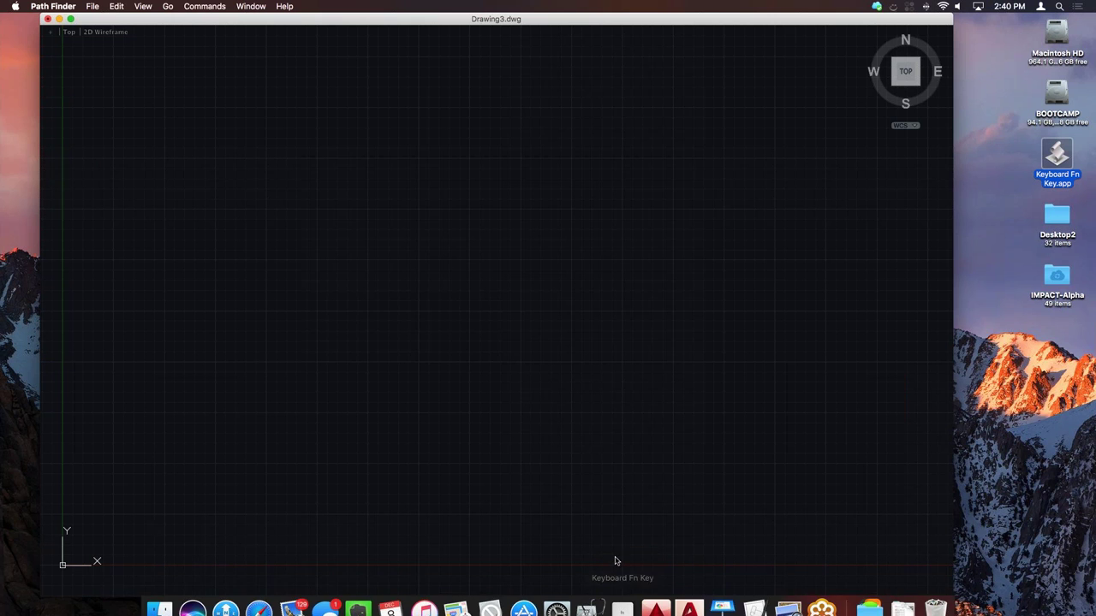
{"action": "key", "text": "ctrl+Left"}
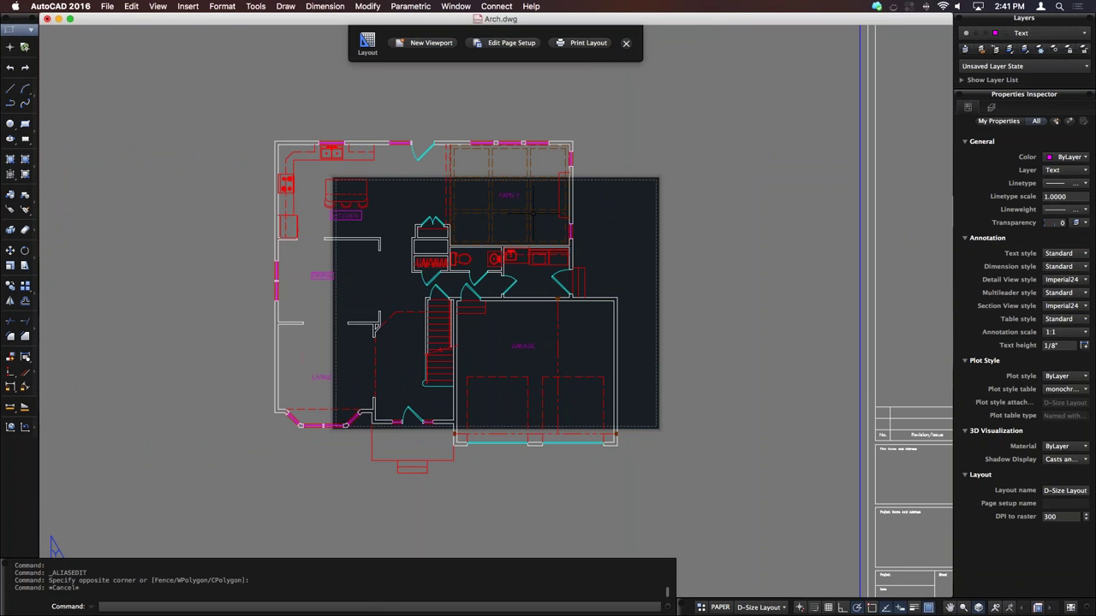
{"action": "scroll", "coordinate": [532, 211], "scroll_direction": "up", "scroll_amount": 1}
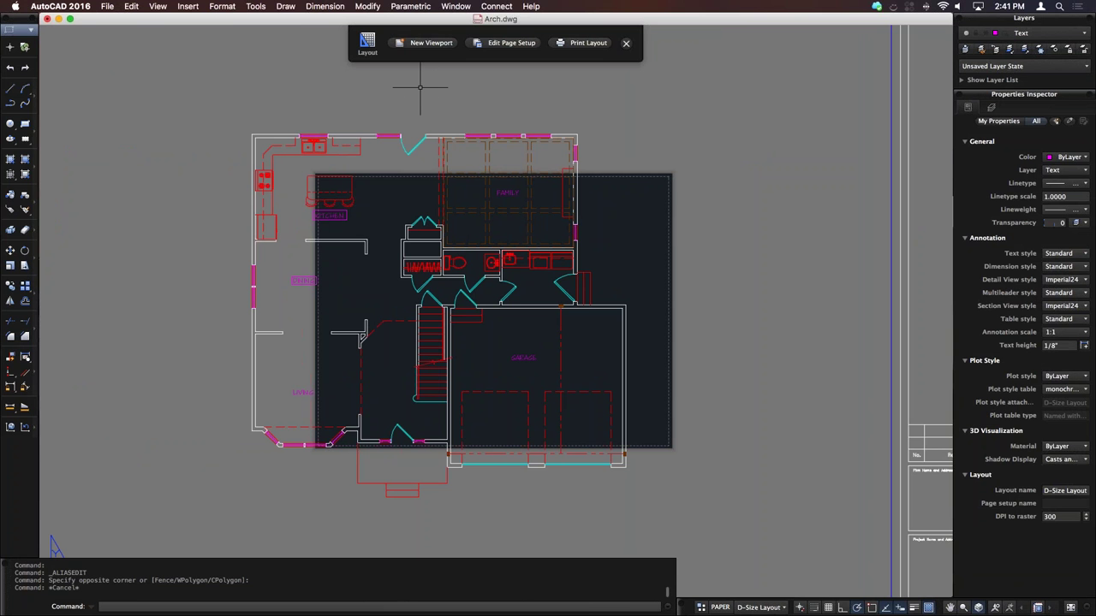
{"action": "key", "text": "ctrl+Up"}
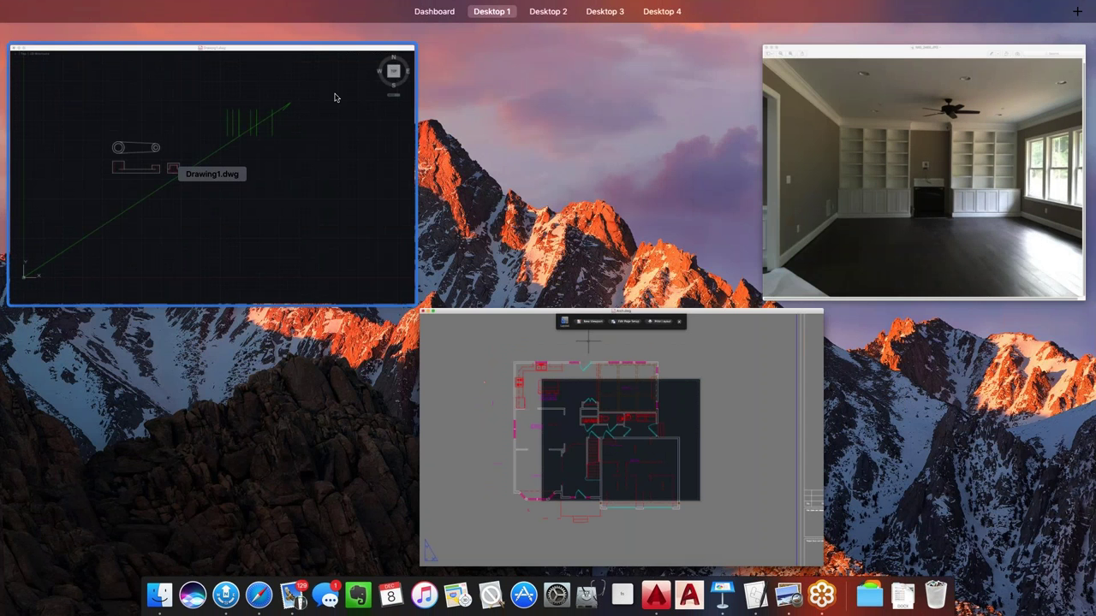
Step: Copy the linkage drawing from Drawing1.dwg, try pasting it into the Arch.dwg layout, then cancel
{"action": "left_click", "coordinate": [231, 144]}
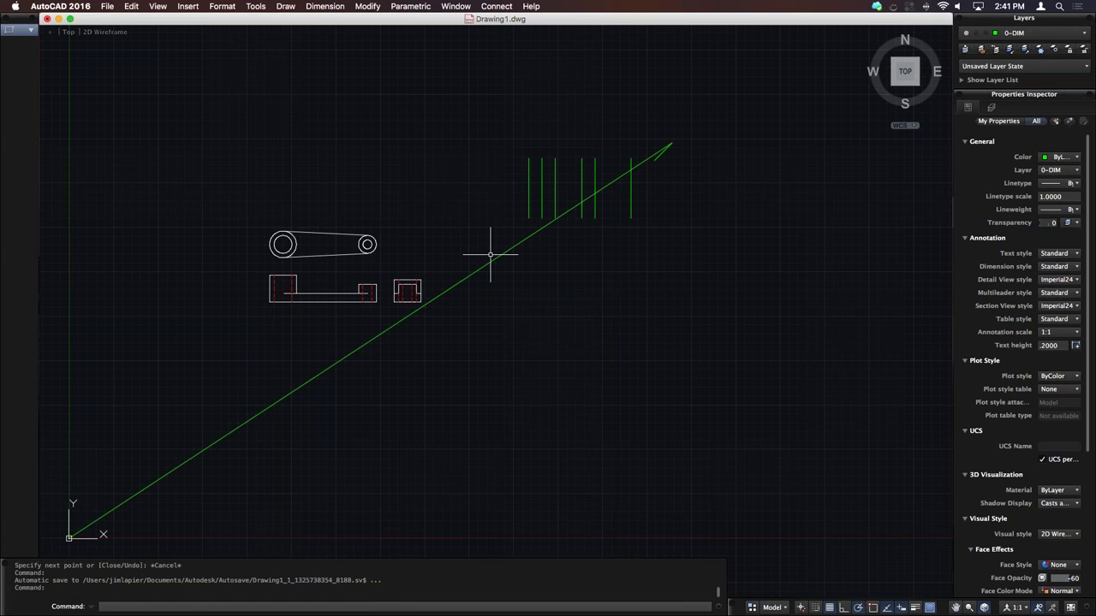
{"action": "scroll", "coordinate": [380, 260], "scroll_direction": "up", "scroll_amount": 4}
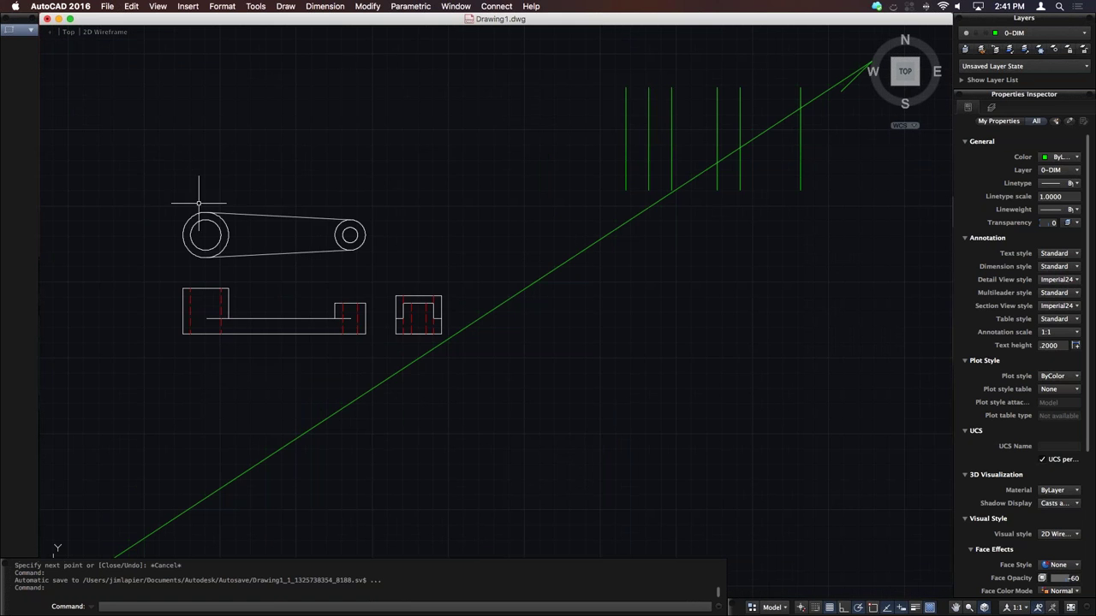
{"action": "left_click_drag", "start_coordinate": [158, 191], "coordinate": [484, 380]}
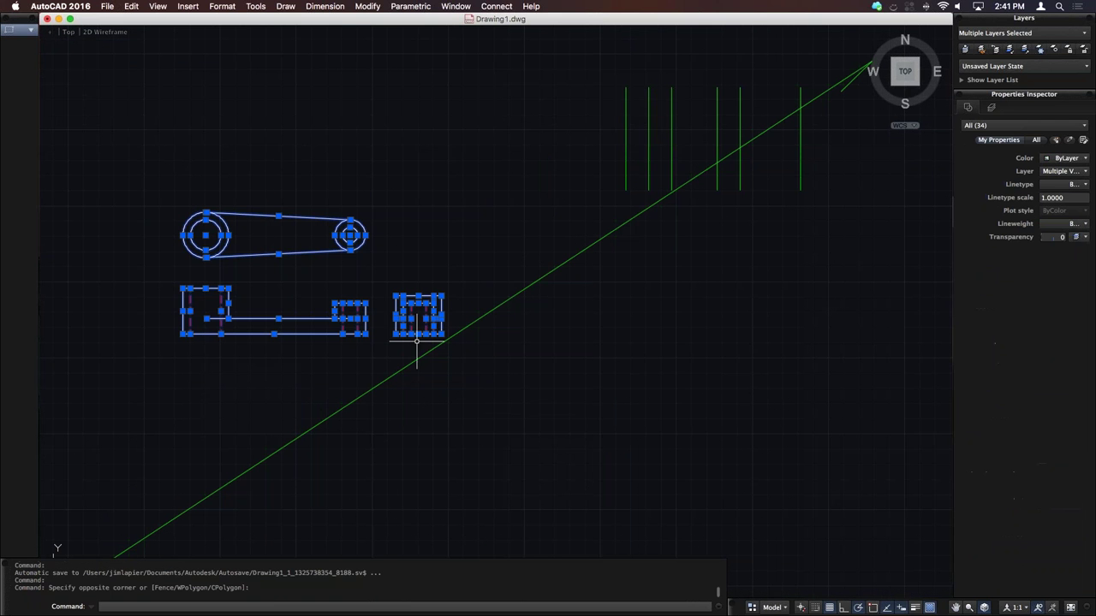
{"action": "key", "text": "super+c"}
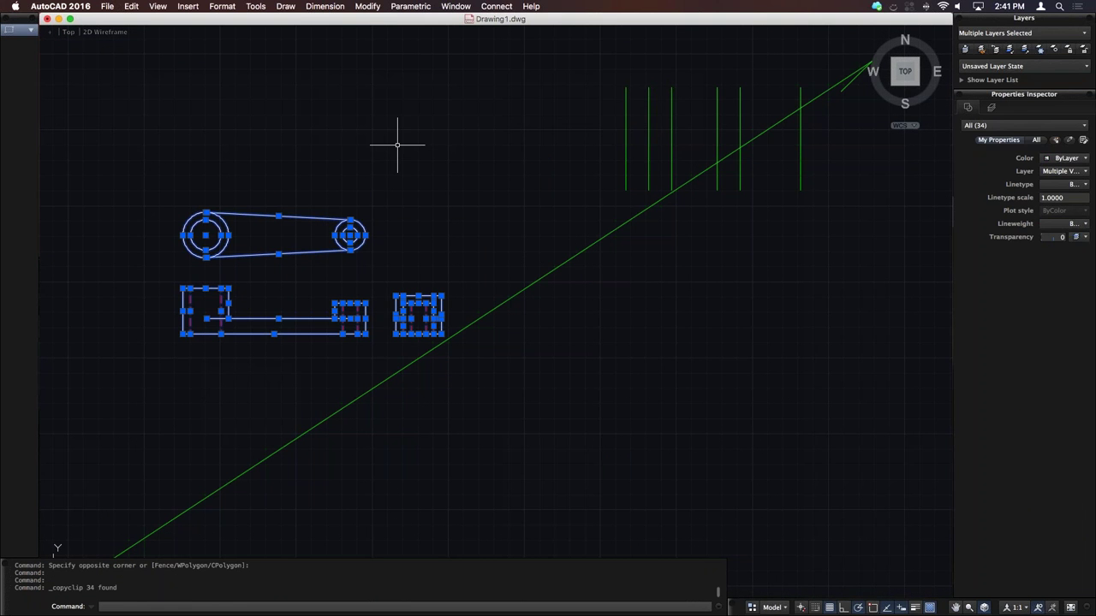
{"action": "key", "text": "ctrl+Up"}
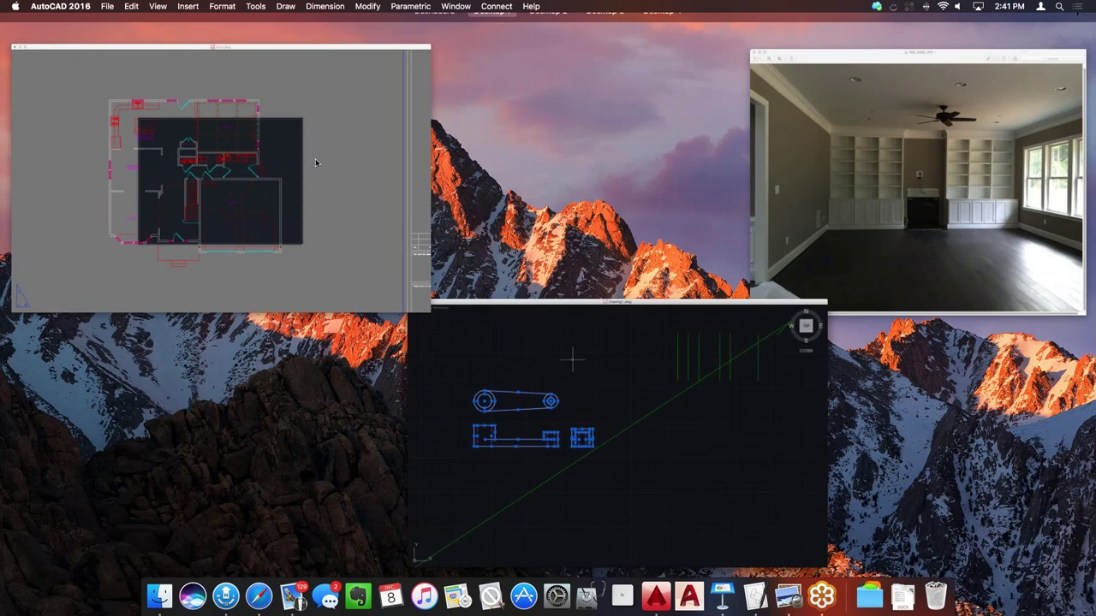
{"action": "left_click", "coordinate": [315, 159]}
{"action": "scroll", "coordinate": [599, 232], "scroll_direction": "down", "scroll_amount": 5}
{"action": "key", "text": "super+v"}
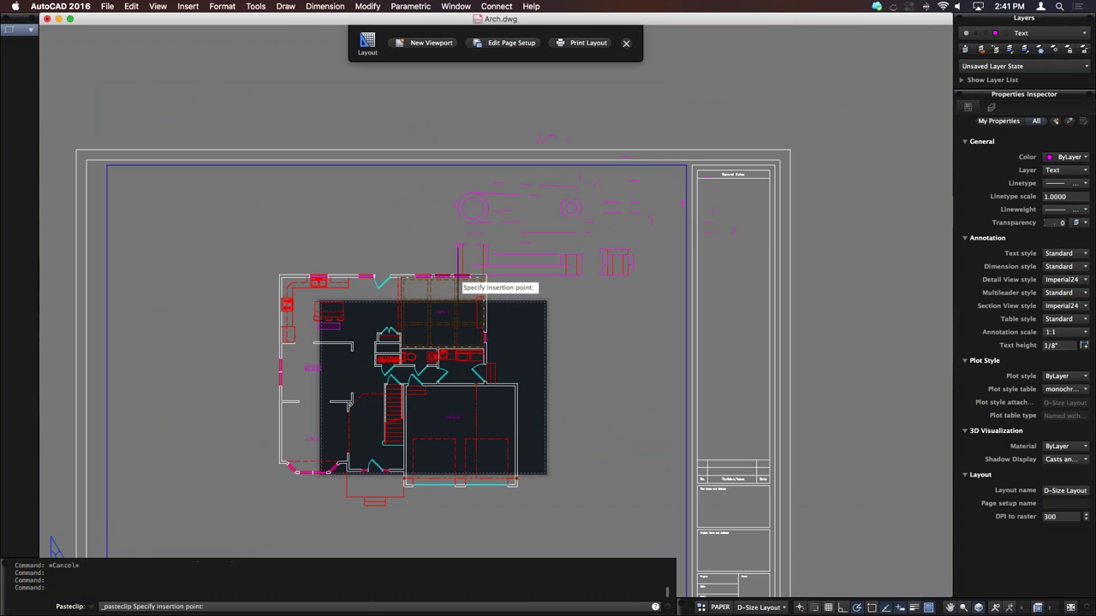
{"action": "key", "text": "Escape"}
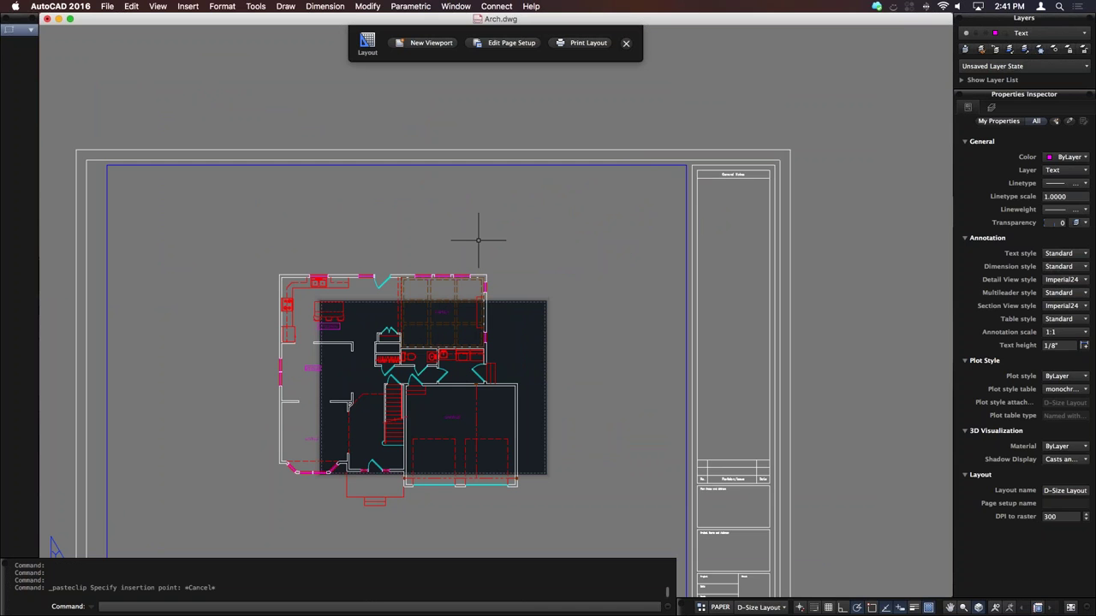
Step: Back in Drawing1.dwg, window-select all 34 linkage objects and look through the Edit menu's copy options
{"action": "key", "text": "ctrl+Up"}
{"action": "left_click", "coordinate": [301, 142]}
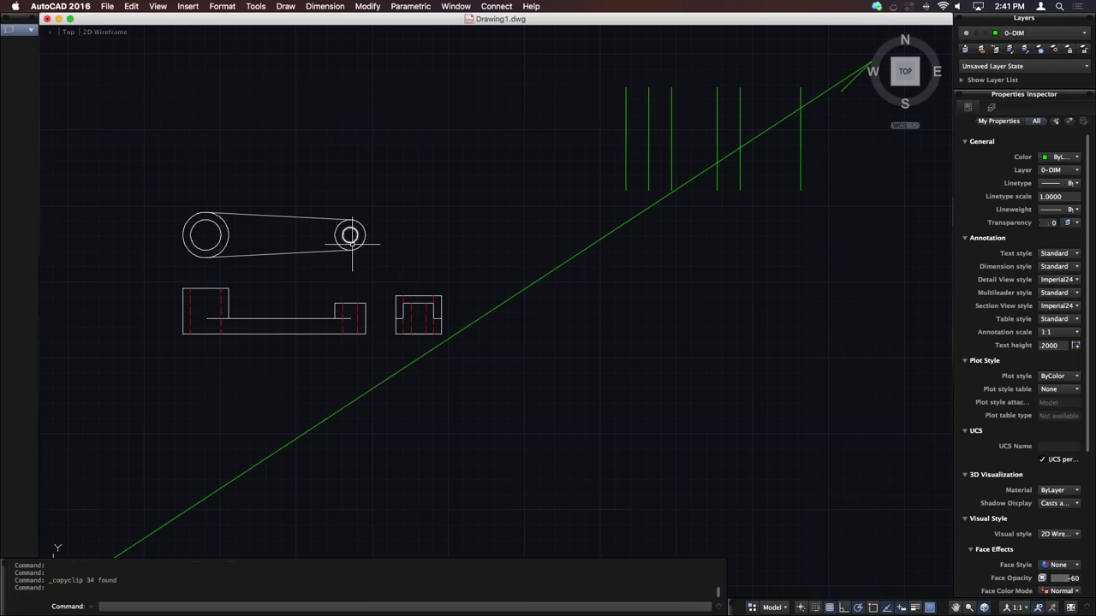
{"action": "key", "text": "Escape"}
{"action": "left_click", "coordinate": [122, 181]}
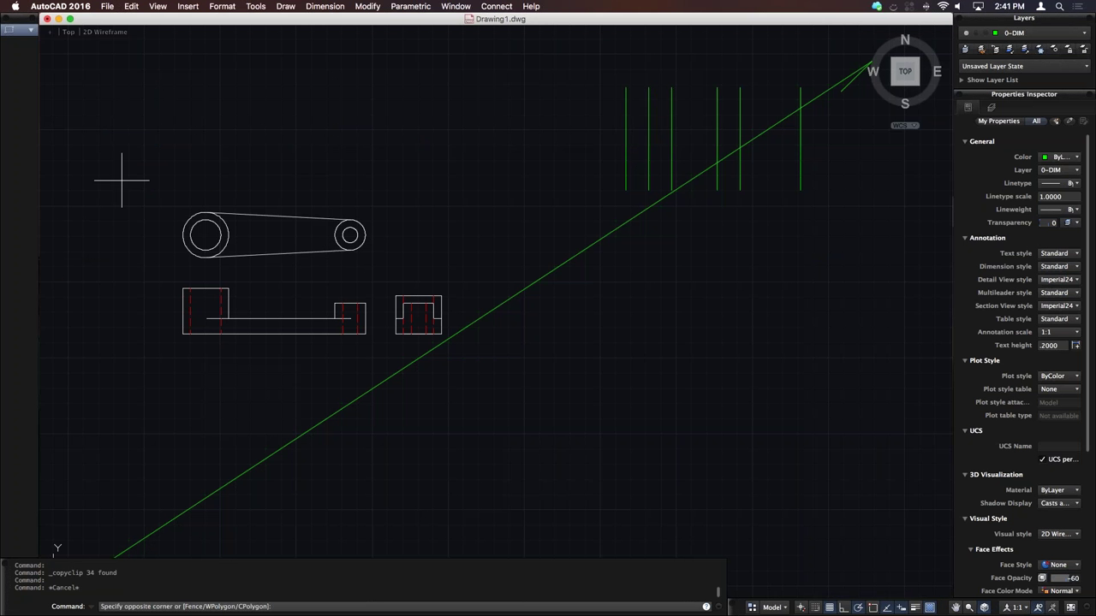
{"action": "left_click", "coordinate": [489, 354]}
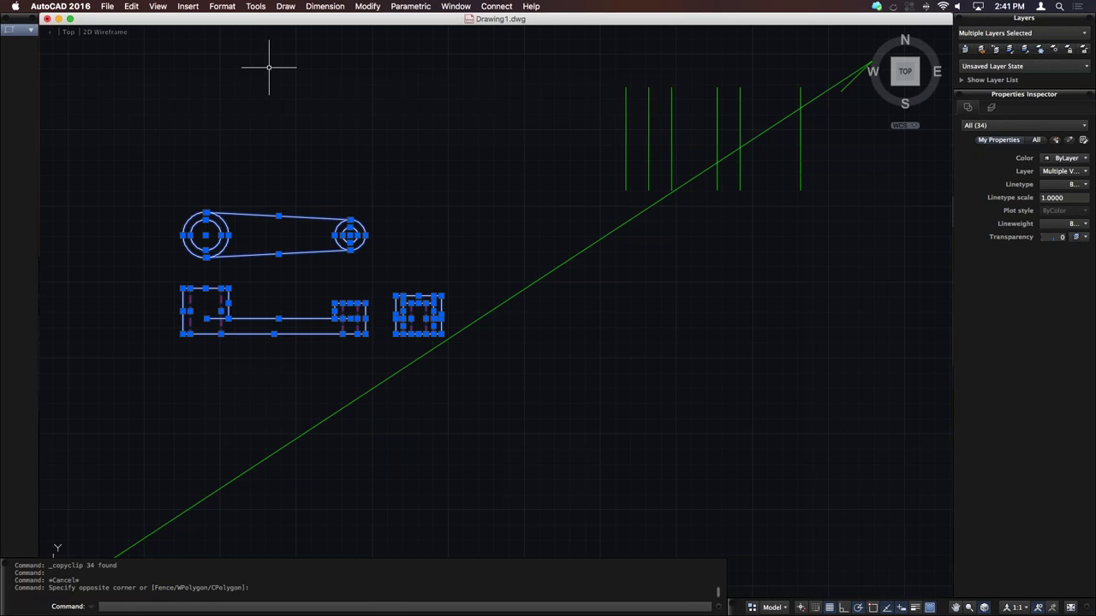
{"action": "left_click", "coordinate": [133, 6]}
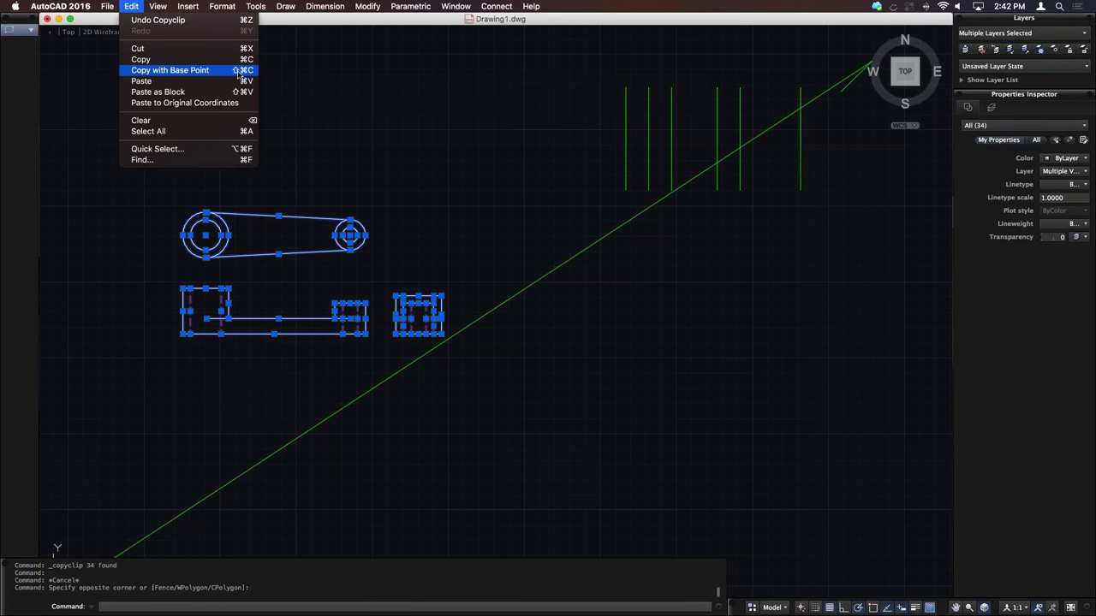
{"action": "left_click", "coordinate": [290, 19]}
Step: Copy the linkage objects with base point at the small circle's centre
{"action": "left_click", "coordinate": [160, 143]}
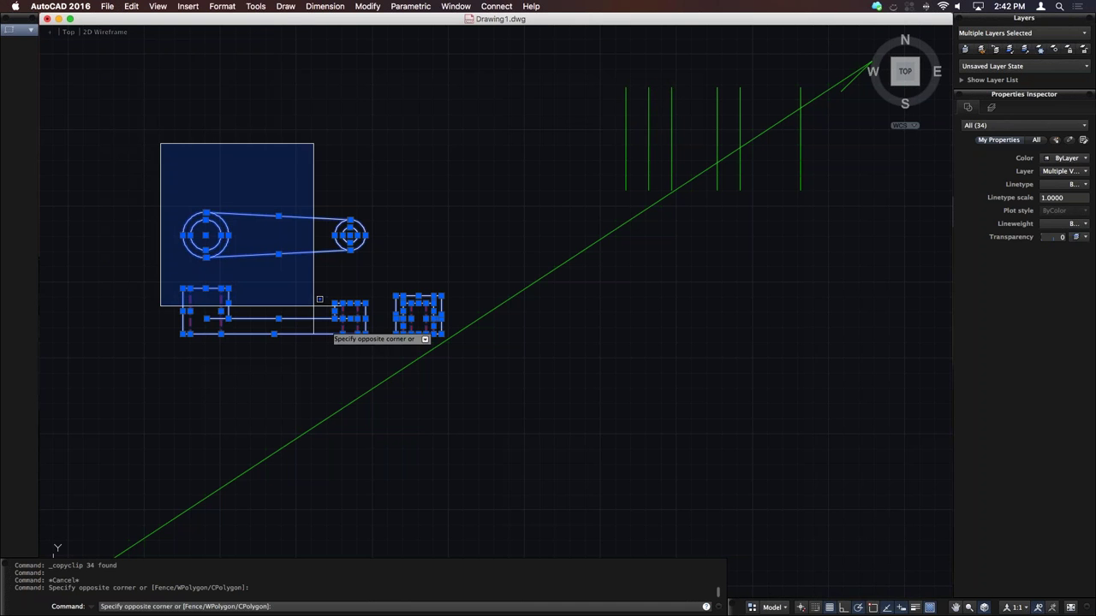
{"action": "left_click", "coordinate": [524, 395]}
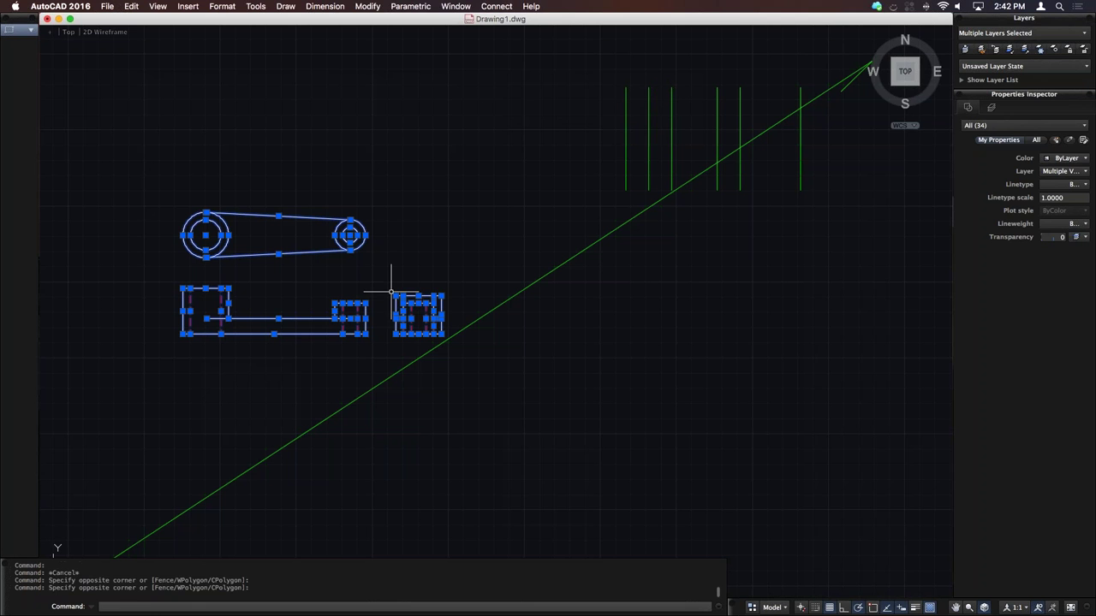
{"action": "key", "text": "super+shift+c"}
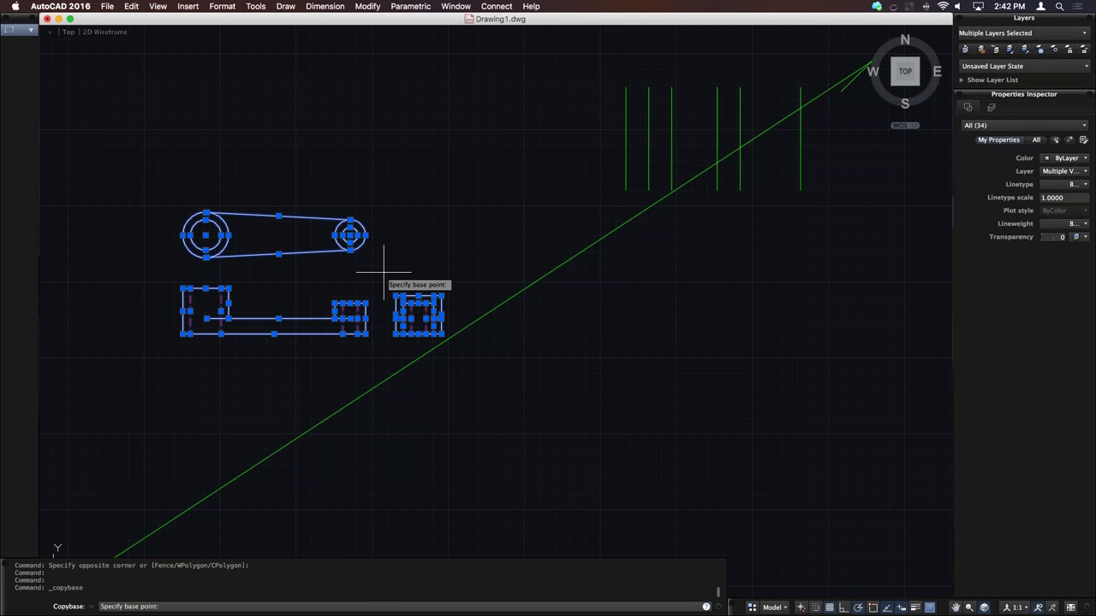
{"action": "left_click", "coordinate": [350, 236]}
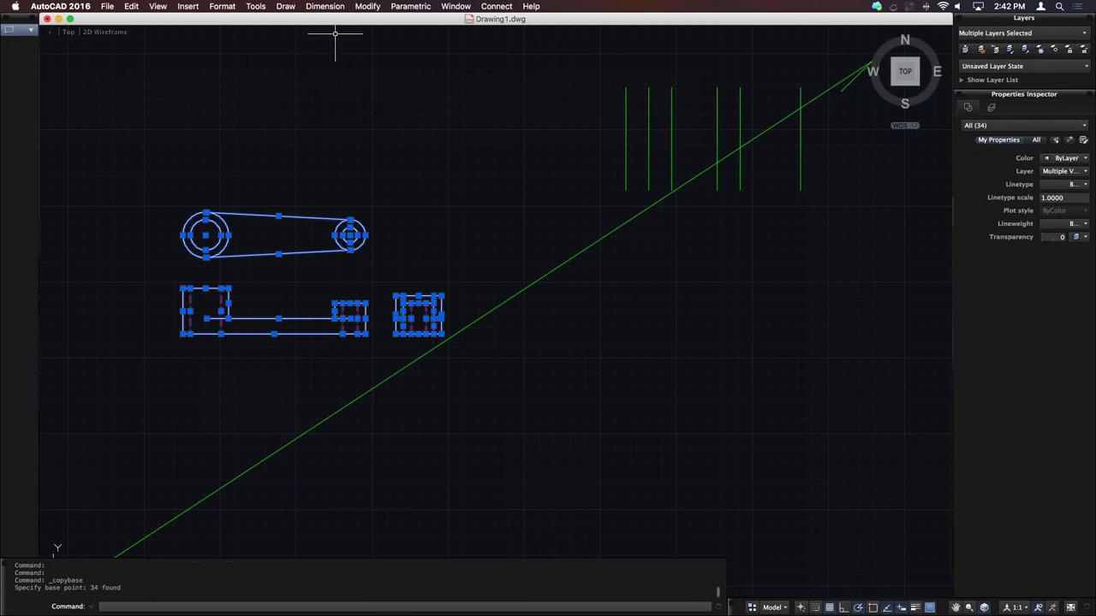
{"action": "key", "text": "ctrl+Up"}
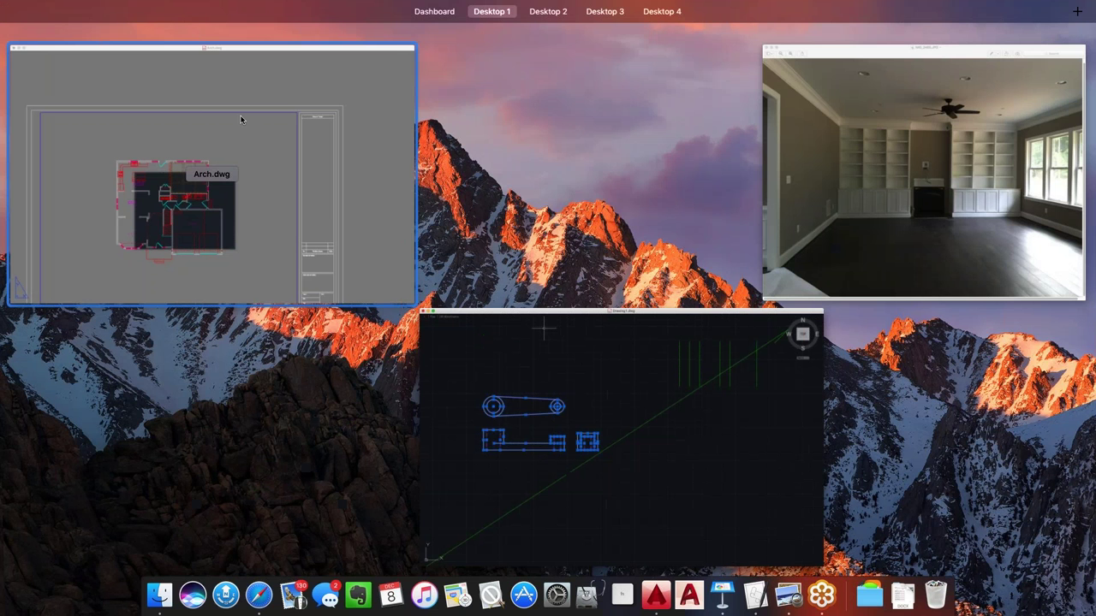
{"action": "left_click", "coordinate": [240, 117]}
{"action": "key", "text": "super+v"}
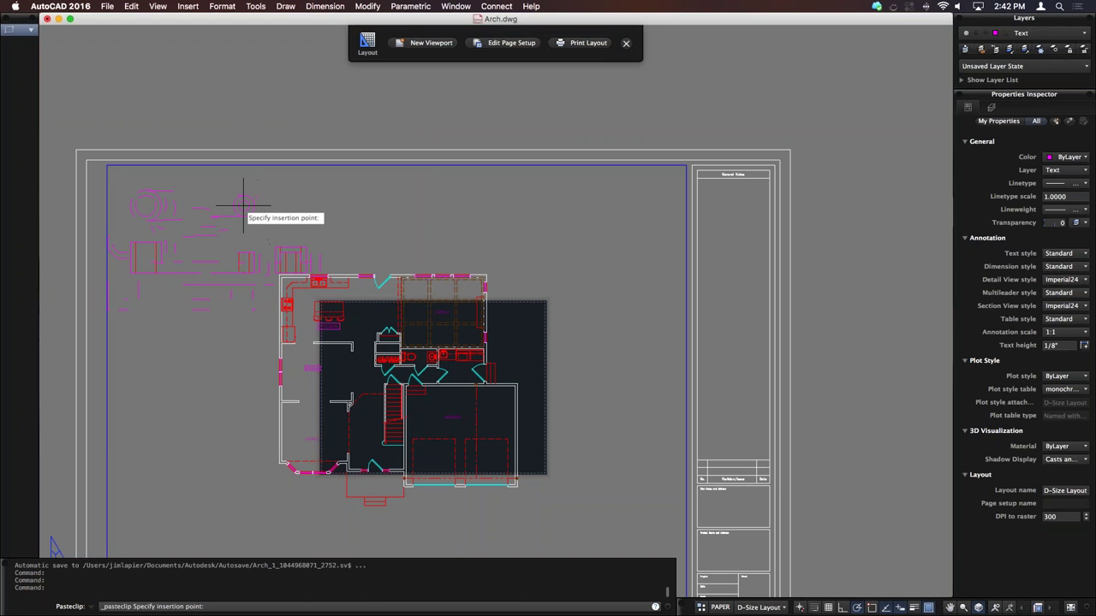
{"action": "left_click", "coordinate": [243, 205]}
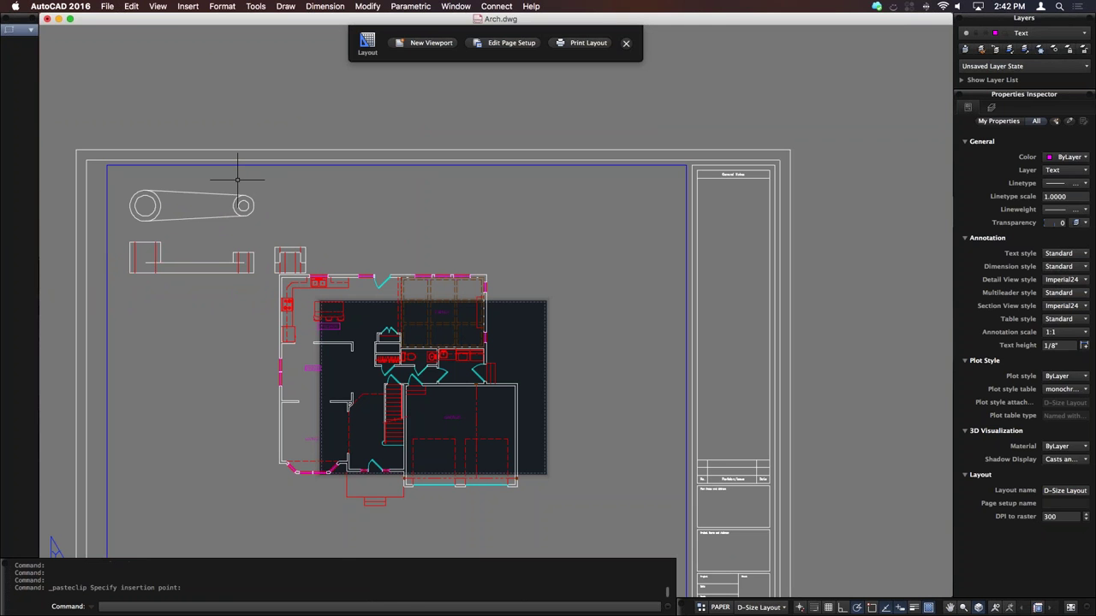
{"action": "left_click", "coordinate": [130, 6]}
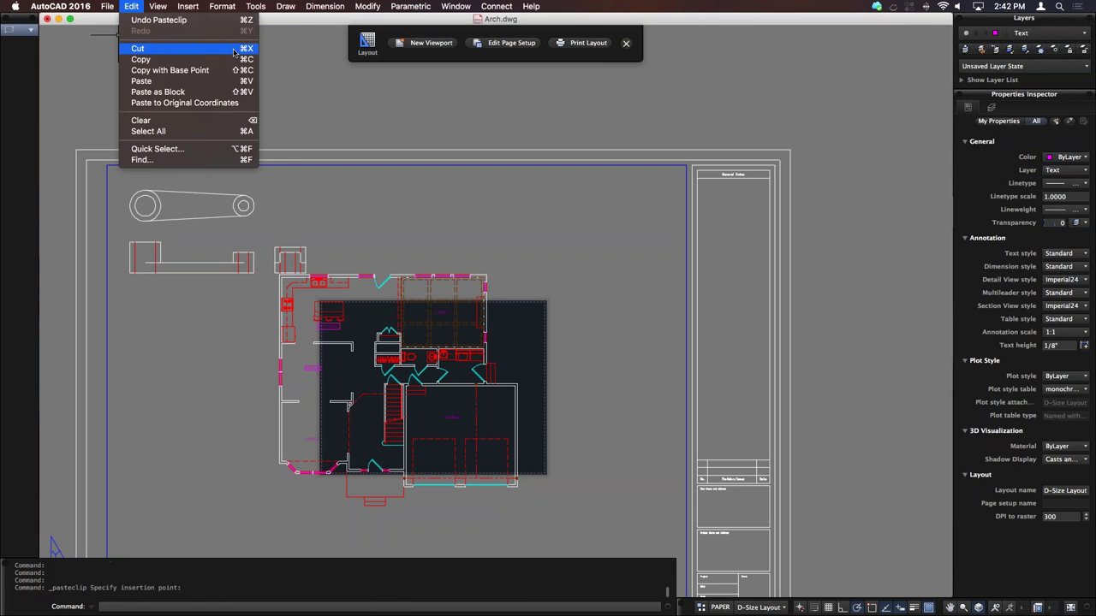
{"action": "mouse_move", "coordinate": [156, 10]}
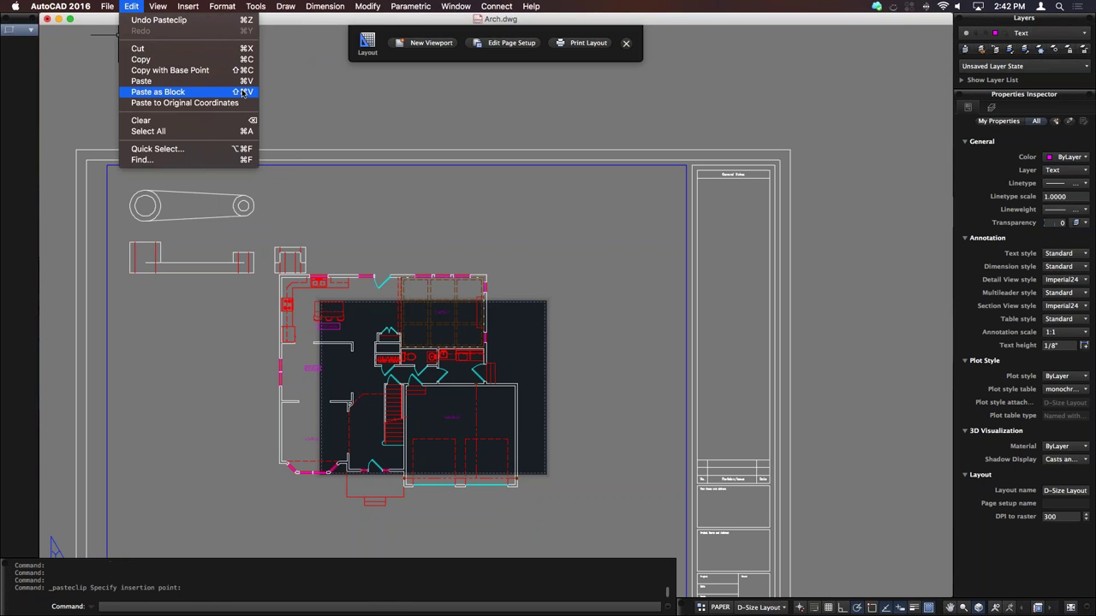
{"action": "left_click", "coordinate": [135, 4]}
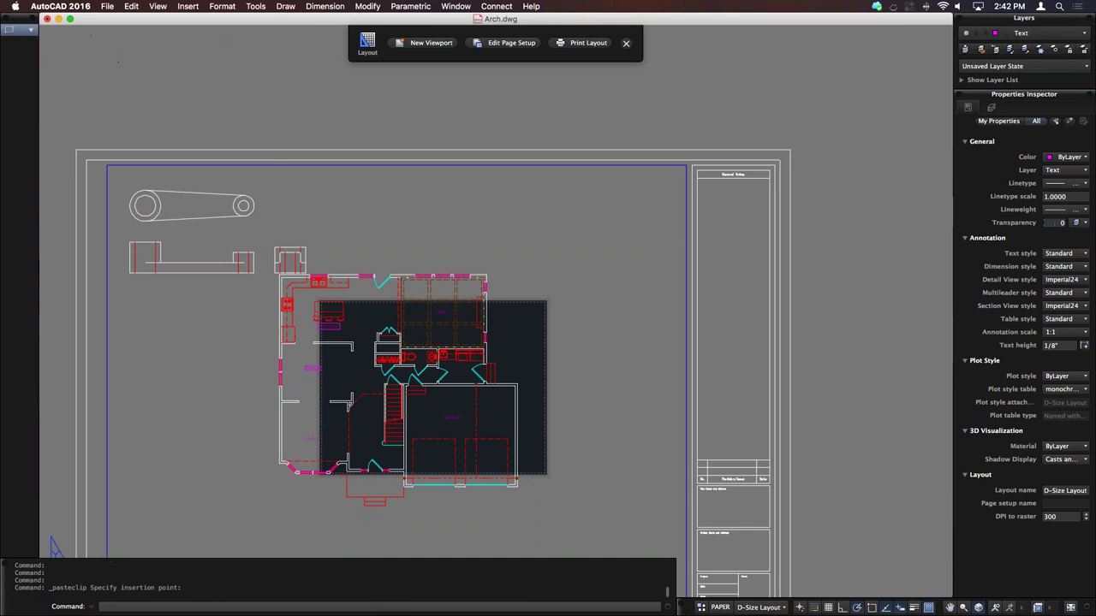
Step: Zoom in on the DINING label and window-select it
{"action": "scroll", "coordinate": [366, 248], "scroll_direction": "up", "scroll_amount": 1}
{"action": "scroll", "coordinate": [366, 247], "scroll_direction": "up", "scroll_amount": 2}
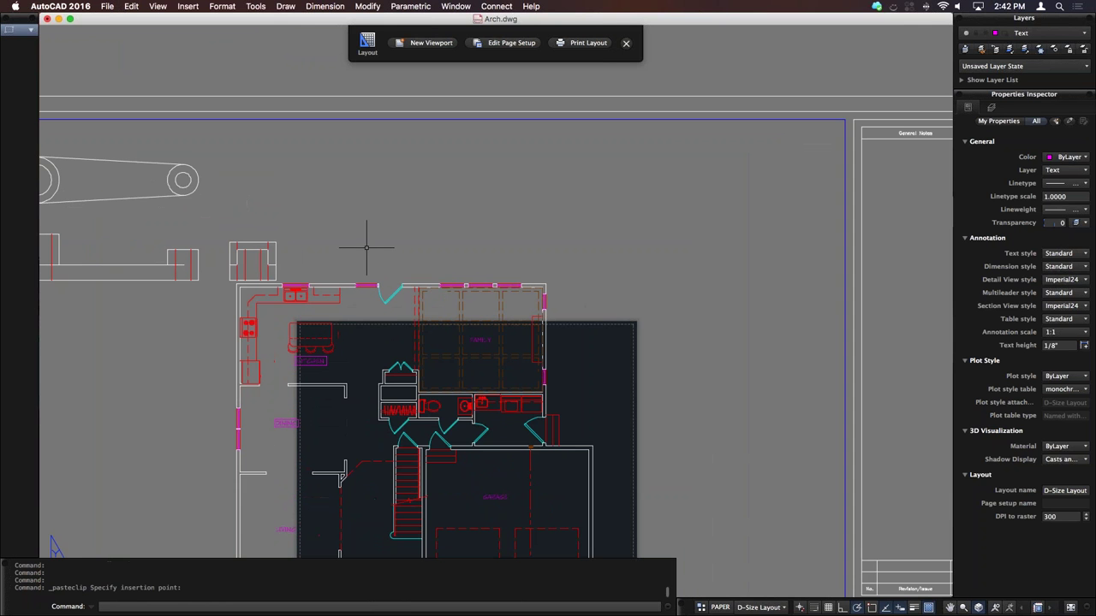
{"action": "scroll", "coordinate": [367, 247], "scroll_direction": "down", "scroll_amount": 3}
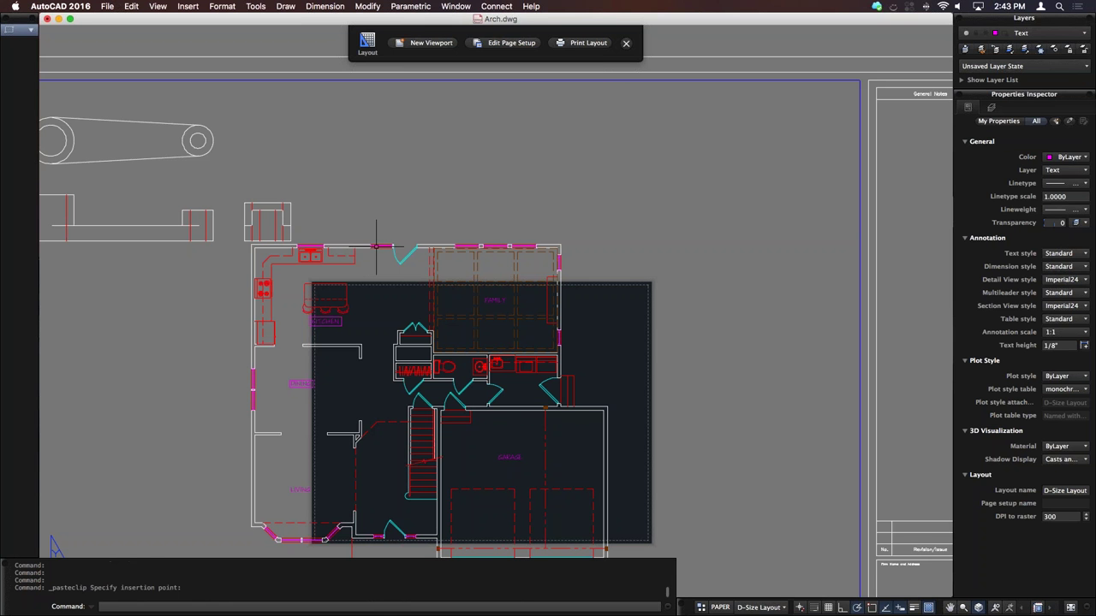
{"action": "scroll", "coordinate": [375, 246], "scroll_direction": "up", "scroll_amount": 5}
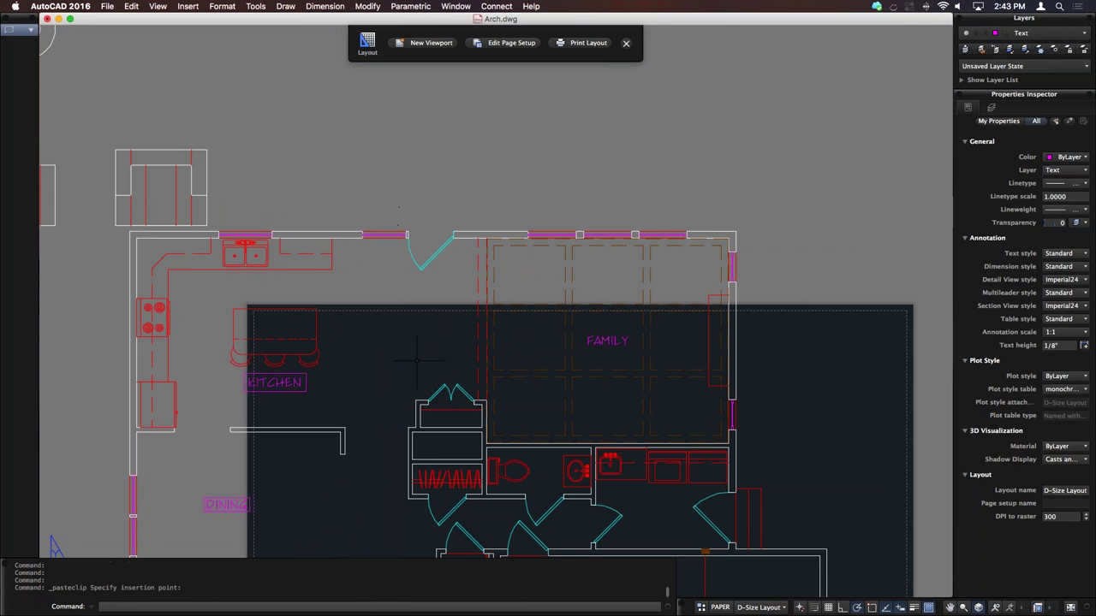
{"action": "scroll", "coordinate": [480, 308], "scroll_direction": "down", "scroll_amount": 10}
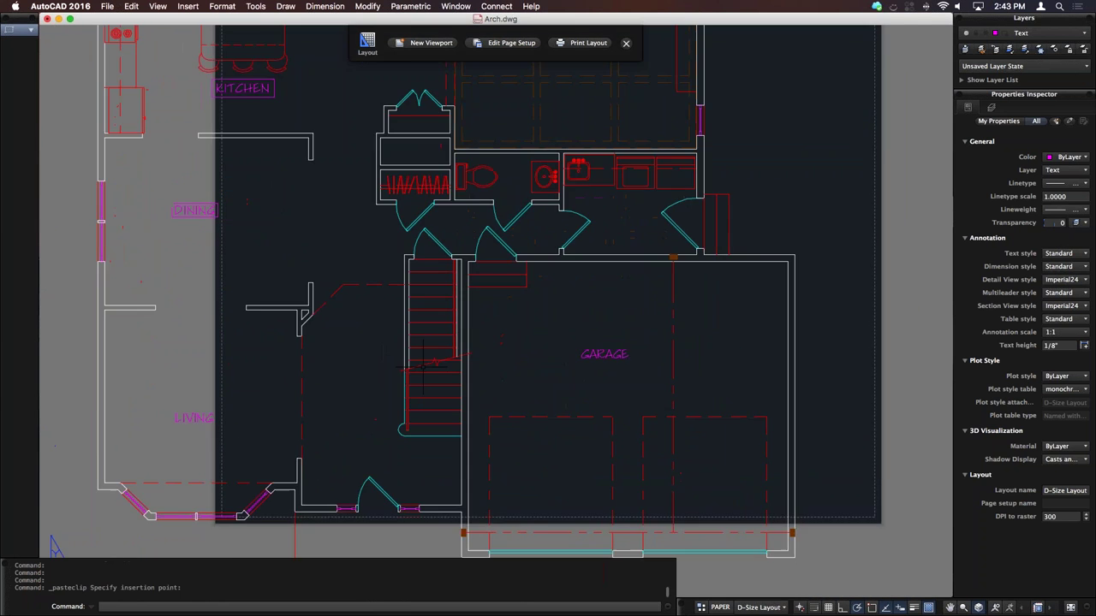
{"action": "scroll", "coordinate": [422, 366], "scroll_direction": "up", "scroll_amount": 3}
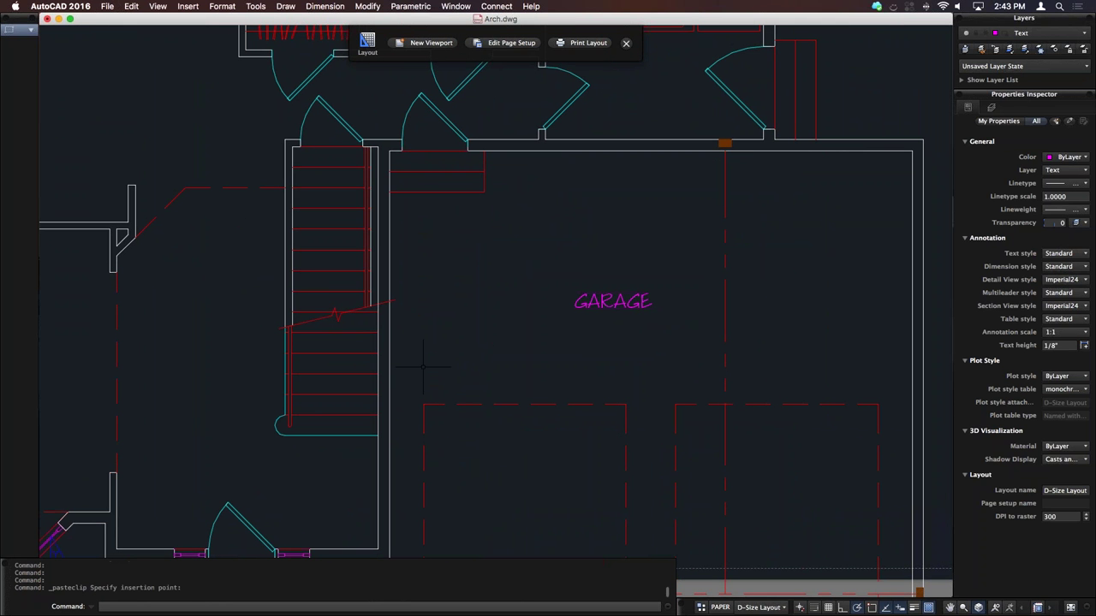
{"action": "scroll", "coordinate": [422, 366], "scroll_direction": "up", "scroll_amount": 8}
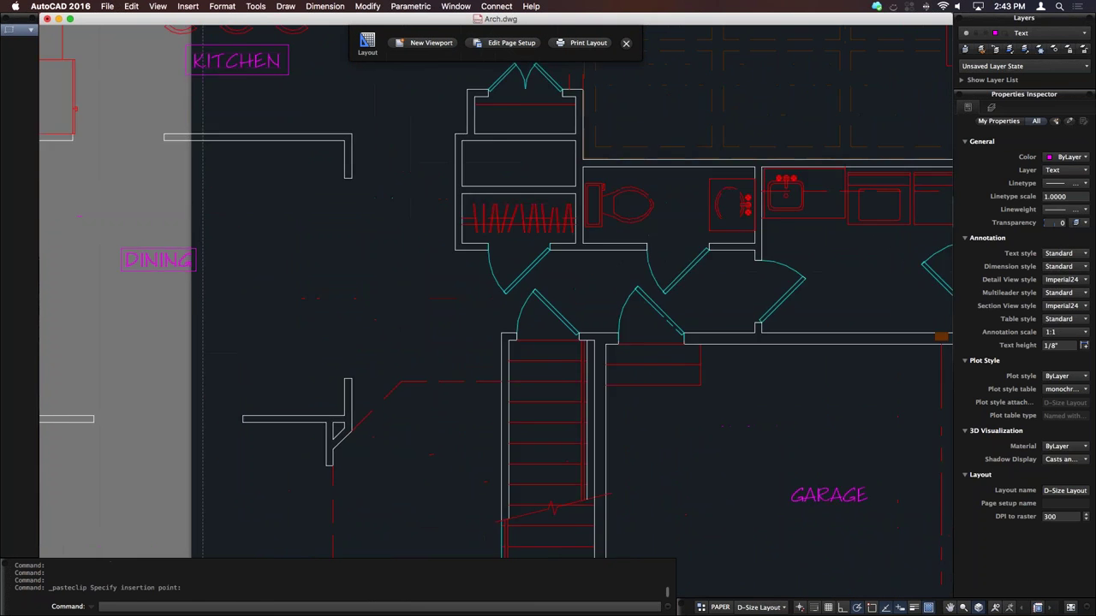
{"action": "scroll", "coordinate": [151, 215], "scroll_direction": "left", "scroll_amount": 3}
{"action": "left_click_drag", "start_coordinate": [139, 225], "coordinate": [291, 300]}
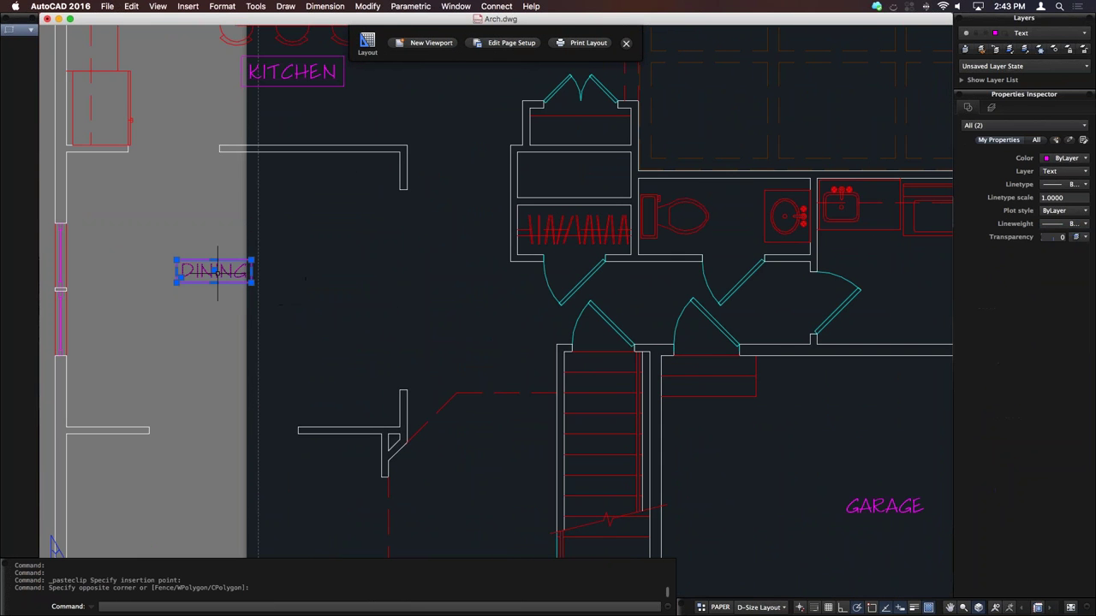
Step: Clear the selection and bring up Tools > Express Tools > Super Hatch
{"action": "scroll", "coordinate": [217, 272], "scroll_direction": "up", "scroll_amount": 4}
{"action": "scroll", "coordinate": [217, 274], "scroll_direction": "up", "scroll_amount": 3}
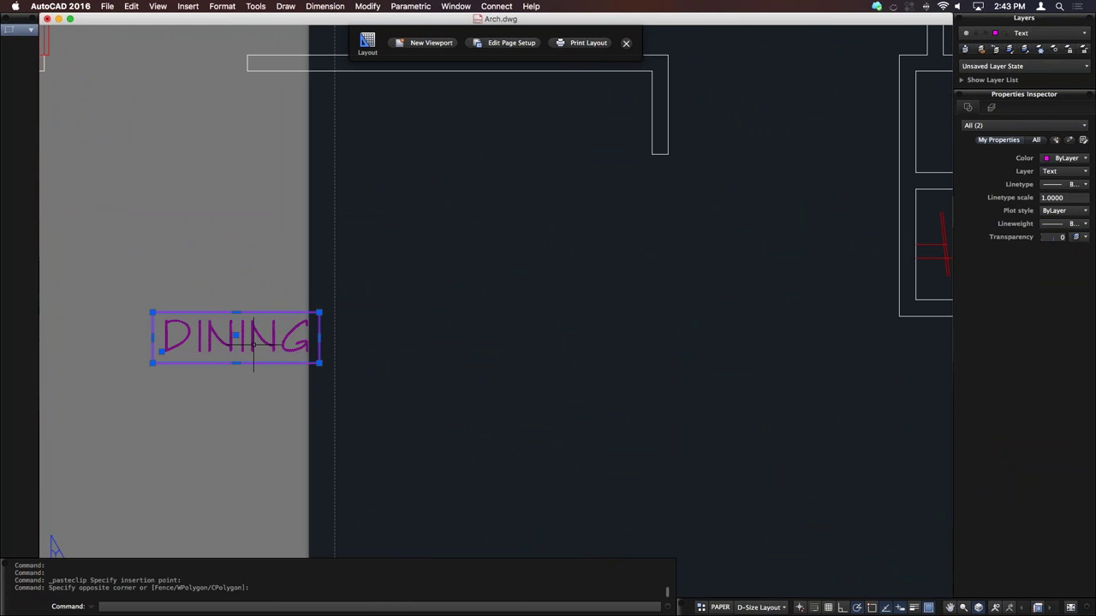
{"action": "key", "text": "Escape"}
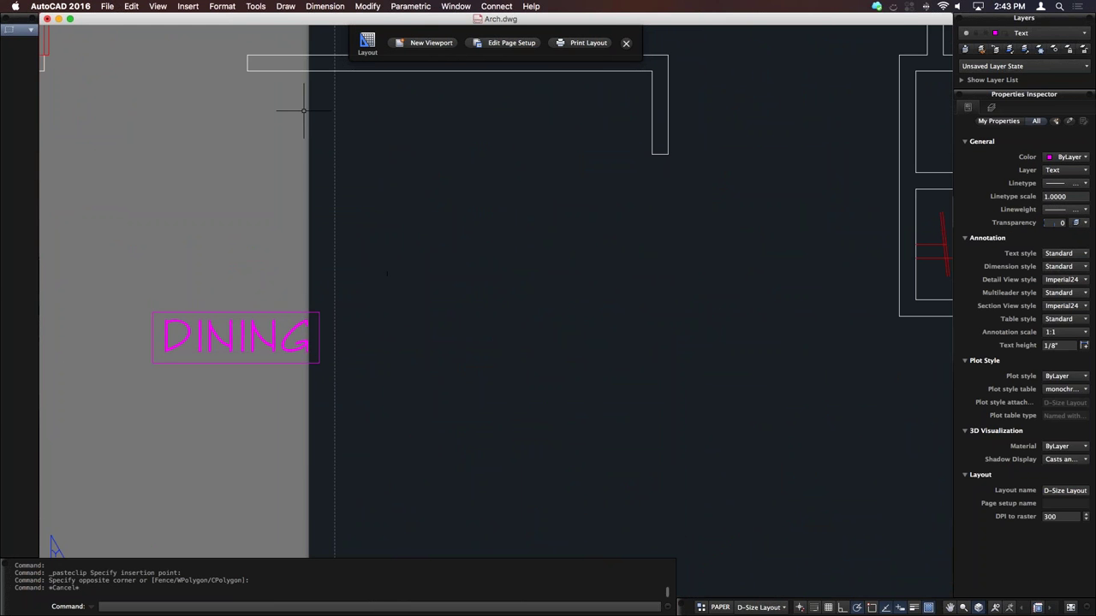
{"action": "left_click", "coordinate": [255, 6]}
{"action": "mouse_move", "coordinate": [304, 239]}
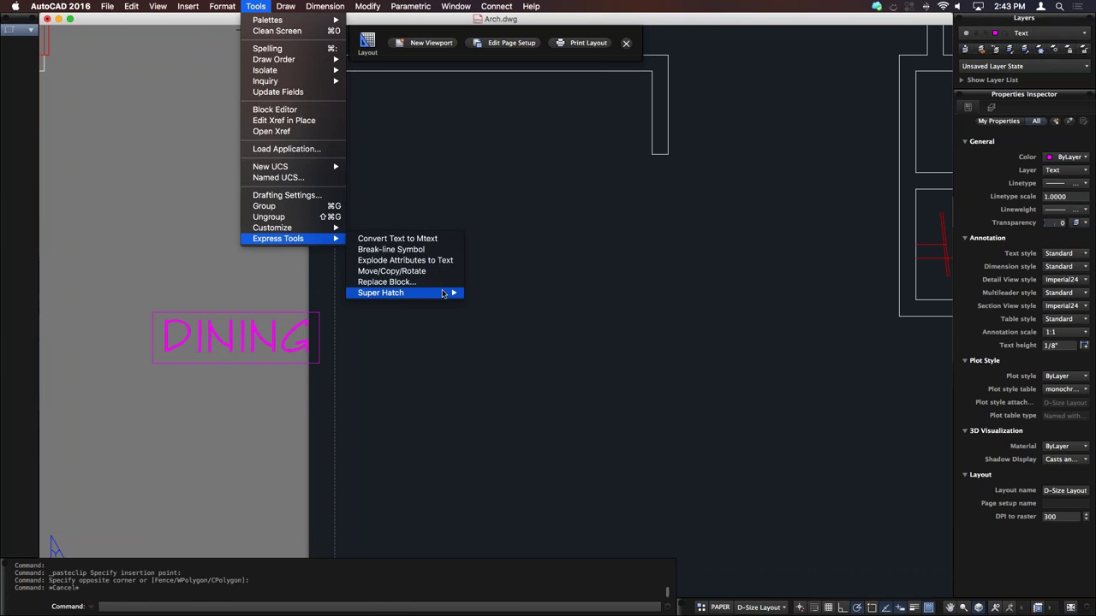
Step: Close the Tools menu unused, then inspect the DINING text and its polyline box, clearing each selection
{"action": "mouse_move", "coordinate": [444, 295]}
{"action": "left_click", "coordinate": [495, 276]}
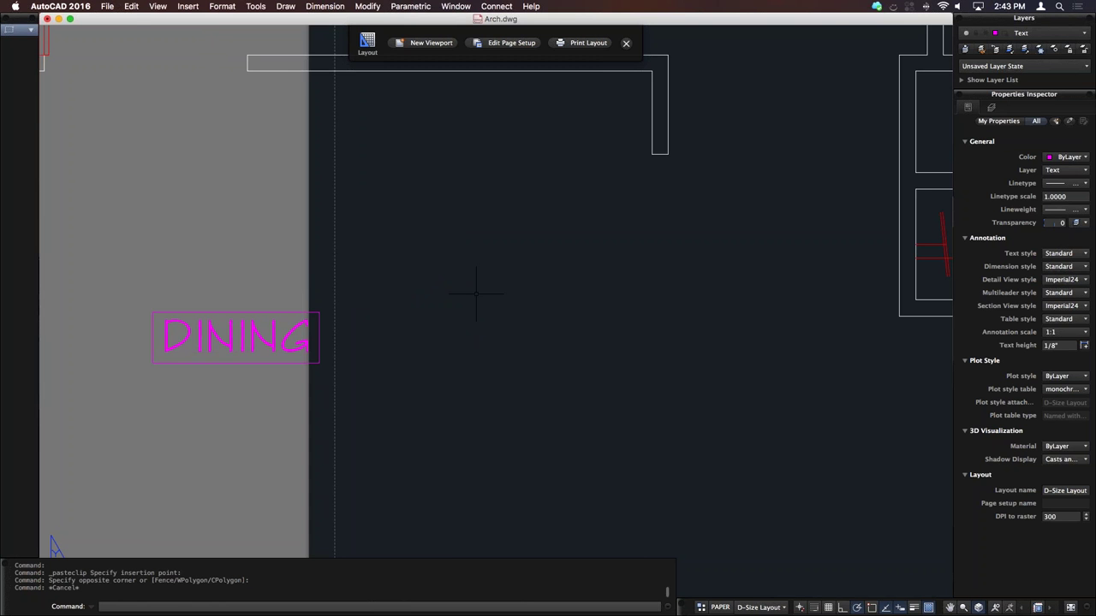
{"action": "scroll", "coordinate": [474, 293], "scroll_direction": "down", "scroll_amount": 3}
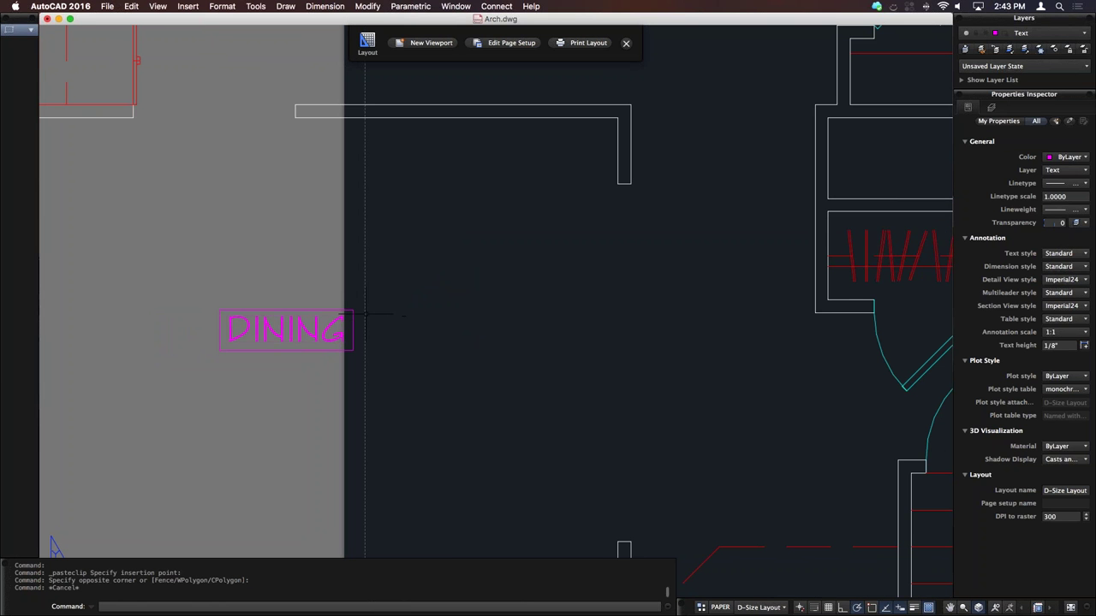
{"action": "left_click", "coordinate": [317, 327]}
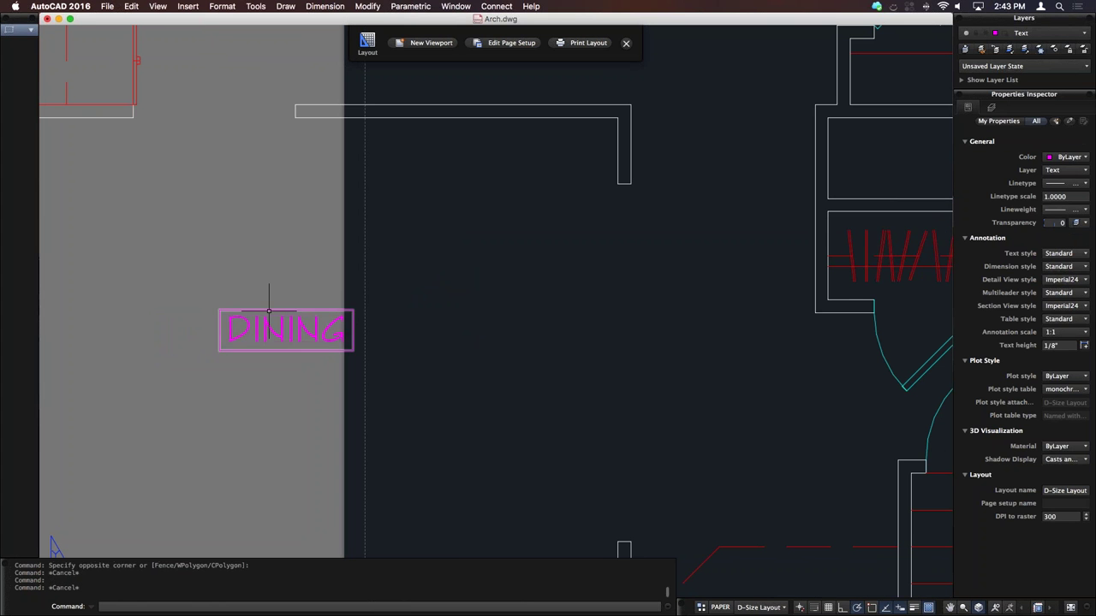
{"action": "key", "text": "Escape"}
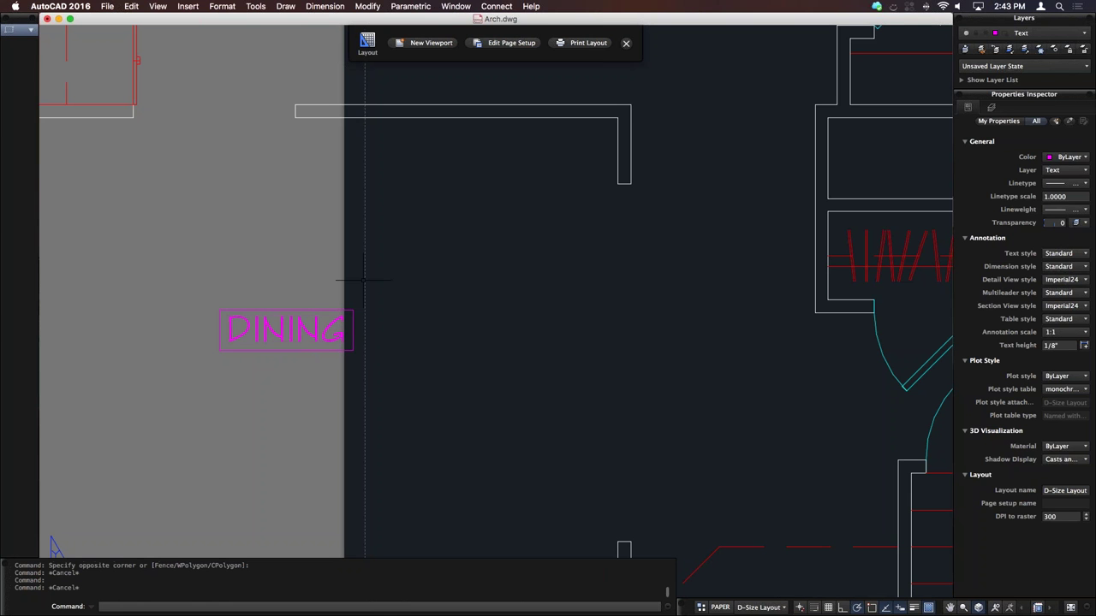
{"action": "scroll", "coordinate": [356, 281], "scroll_direction": "up", "scroll_amount": 2}
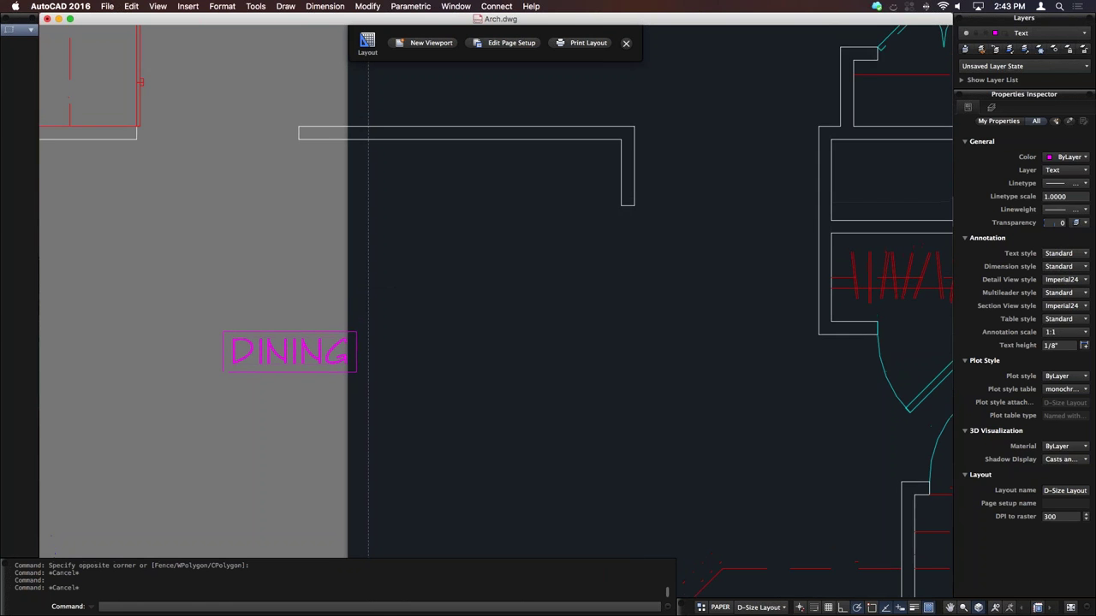
{"action": "left_click", "coordinate": [337, 349]}
{"action": "left_click", "coordinate": [310, 344]}
{"action": "key", "text": "Escape"}
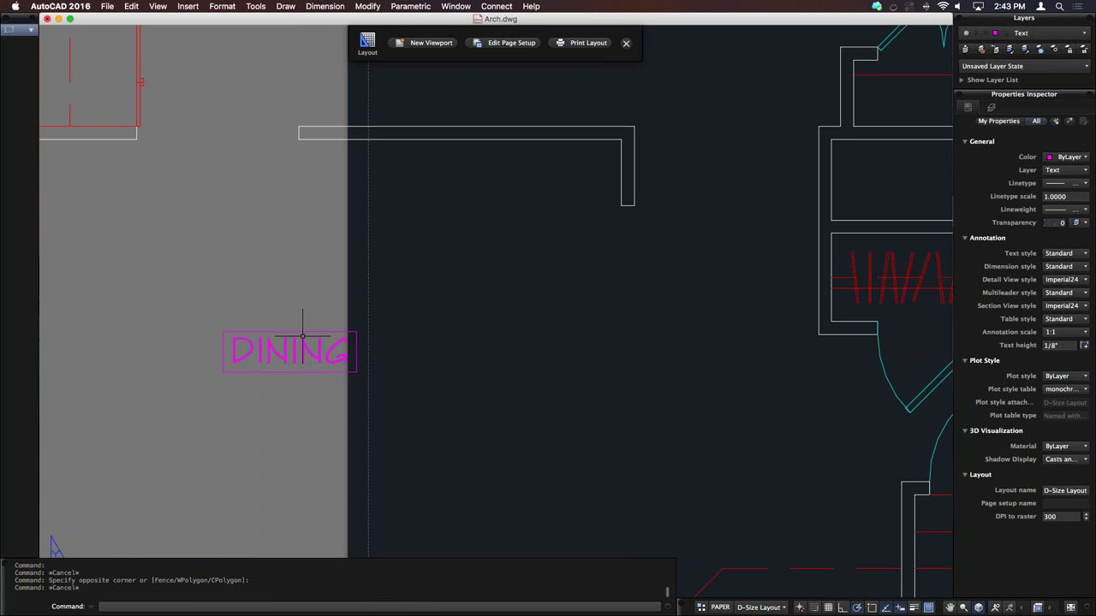
{"action": "left_click", "coordinate": [303, 333]}
{"action": "key", "text": "Escape"}
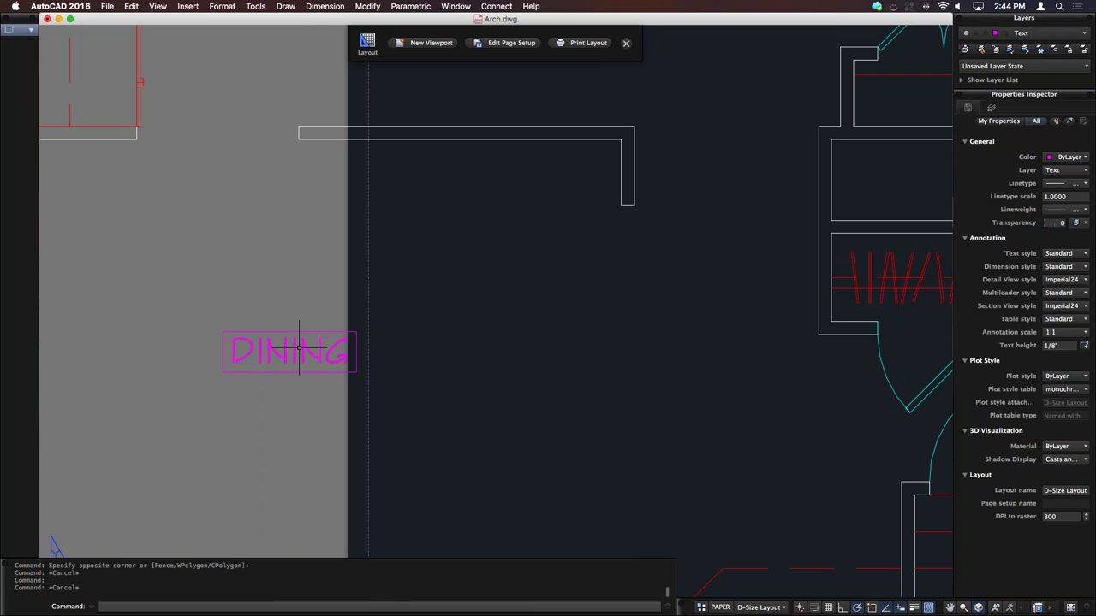
Step: Change the DINING label's text to FORMAL DINING
{"action": "double_click", "coordinate": [326, 343]}
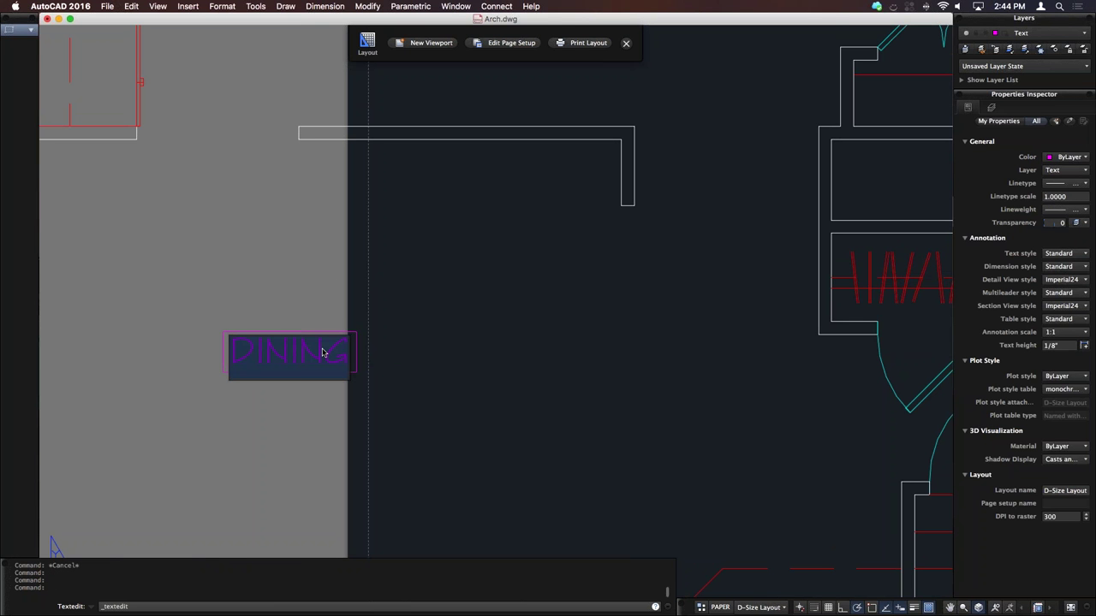
{"action": "key", "text": "BackSpace"}
{"action": "type", "text": "FROMA"}
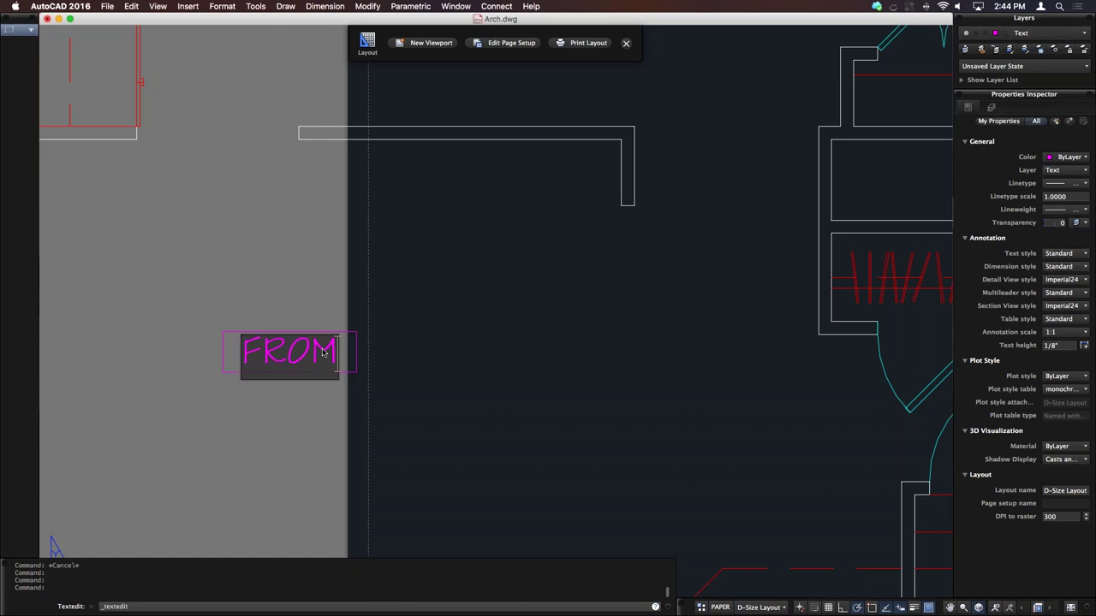
{"action": "key", "text": "BackSpace"}
{"action": "key", "text": "BackSpace"}
{"action": "key", "text": "BackSpace"}
{"action": "key", "text": "BackSpace"}
{"action": "type", "text": "ORMAL DINING"}
{"action": "key", "text": "Escape"}
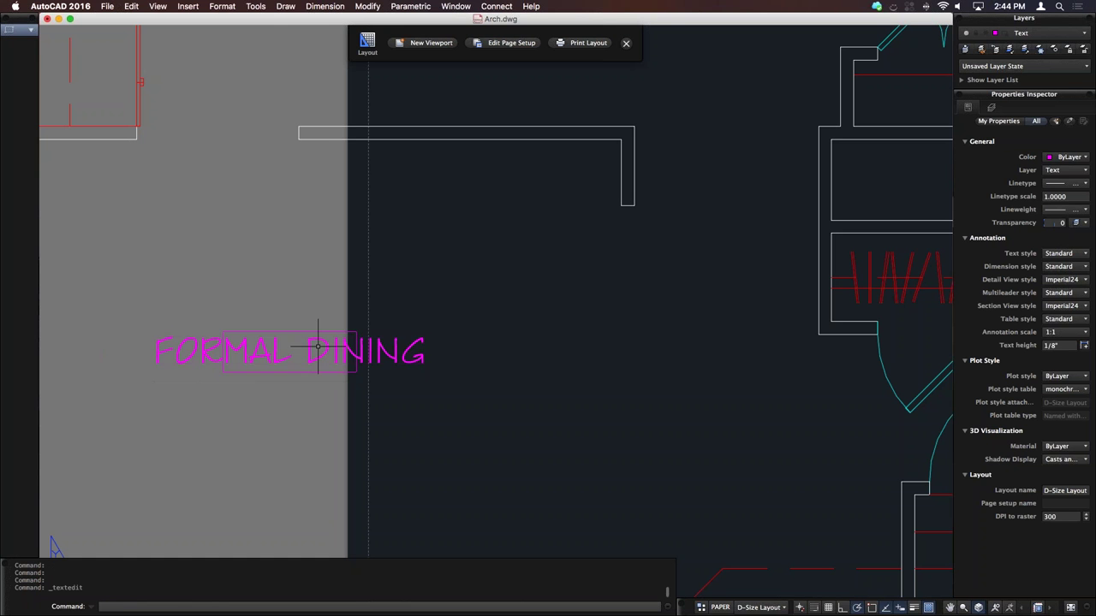
{"action": "key", "text": "Escape"}
Step: Create a new multiline text label reading KITCHEN from the Annotation tool set
{"action": "scroll", "coordinate": [321, 334], "scroll_direction": "up", "scroll_amount": 10}
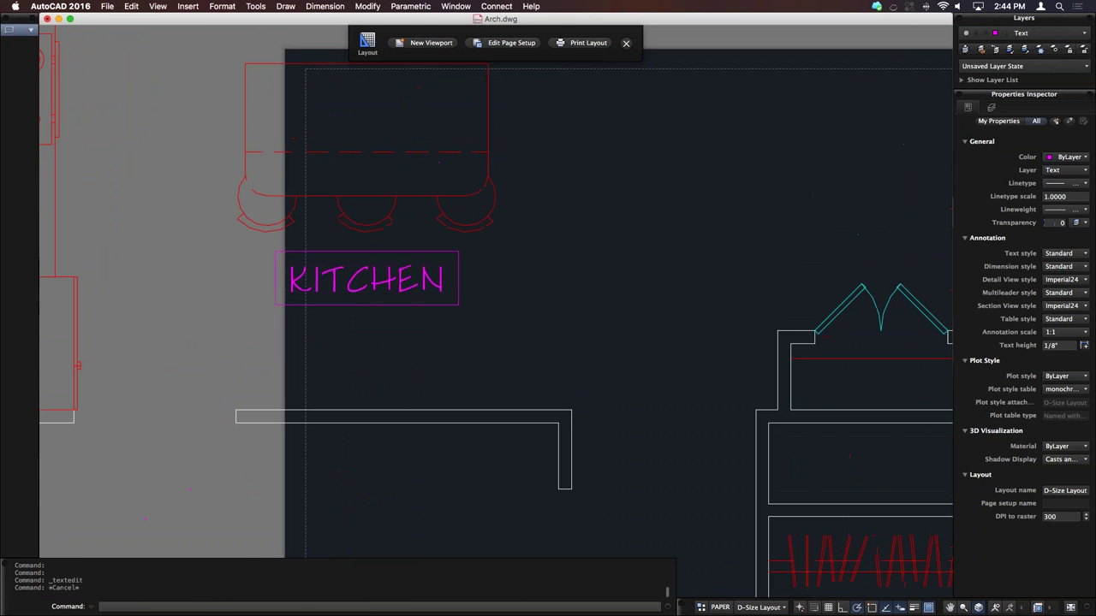
{"action": "left_click", "coordinate": [390, 274]}
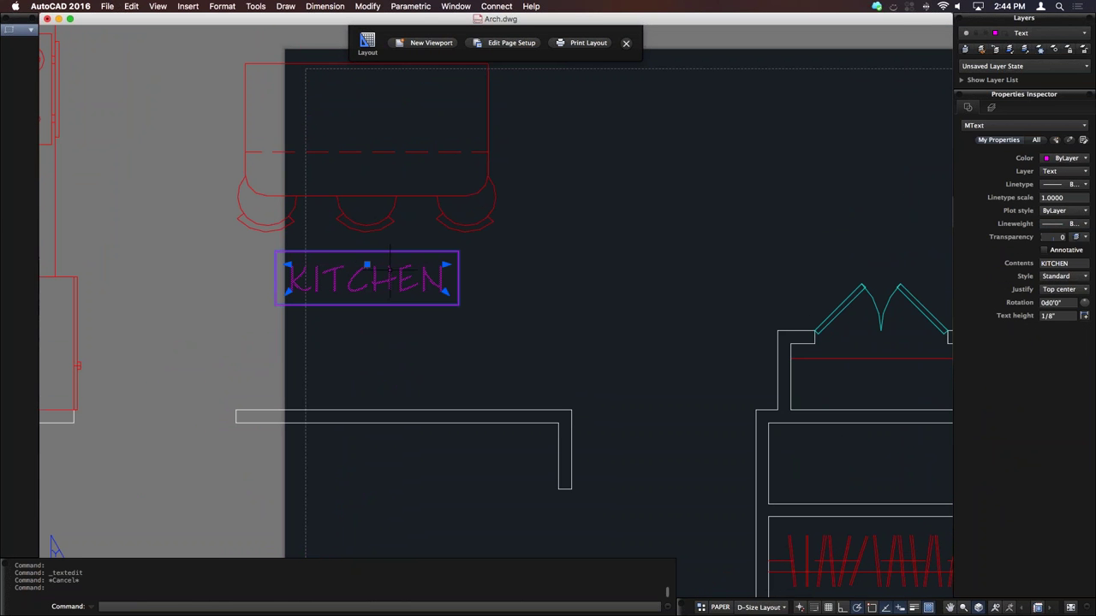
{"action": "left_click", "coordinate": [24, 30]}
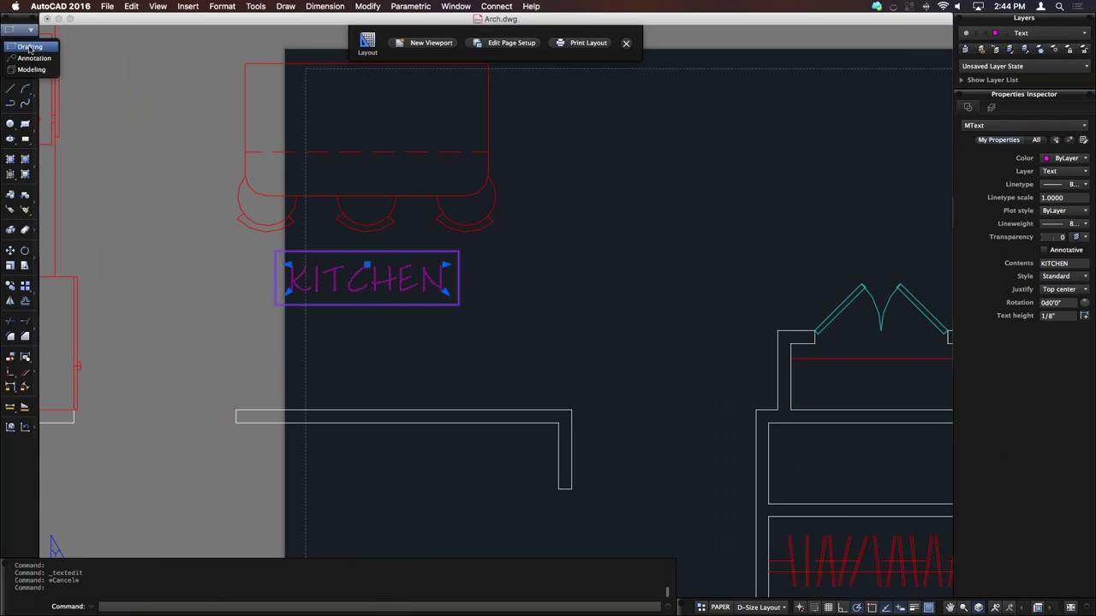
{"action": "left_click", "coordinate": [33, 57]}
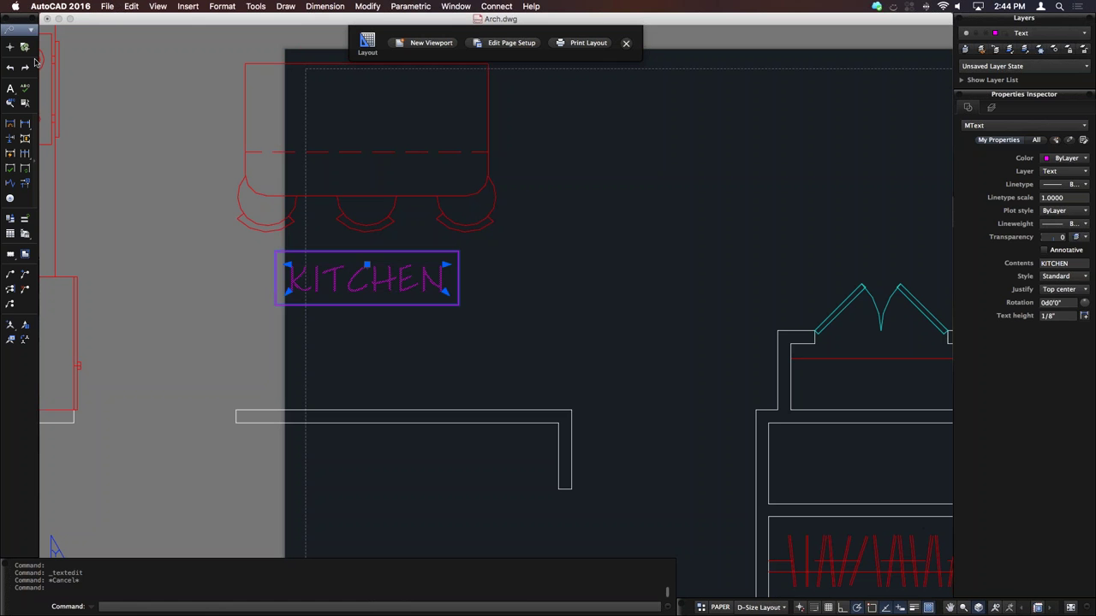
{"action": "left_click", "coordinate": [24, 104]}
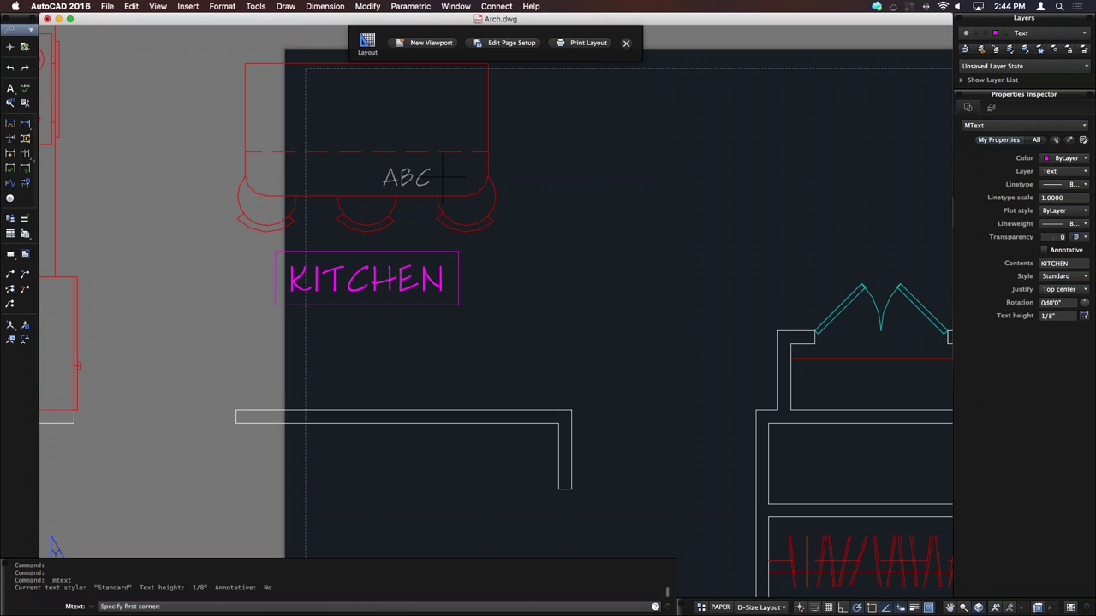
{"action": "left_click", "coordinate": [561, 133]}
{"action": "left_click", "coordinate": [826, 259]}
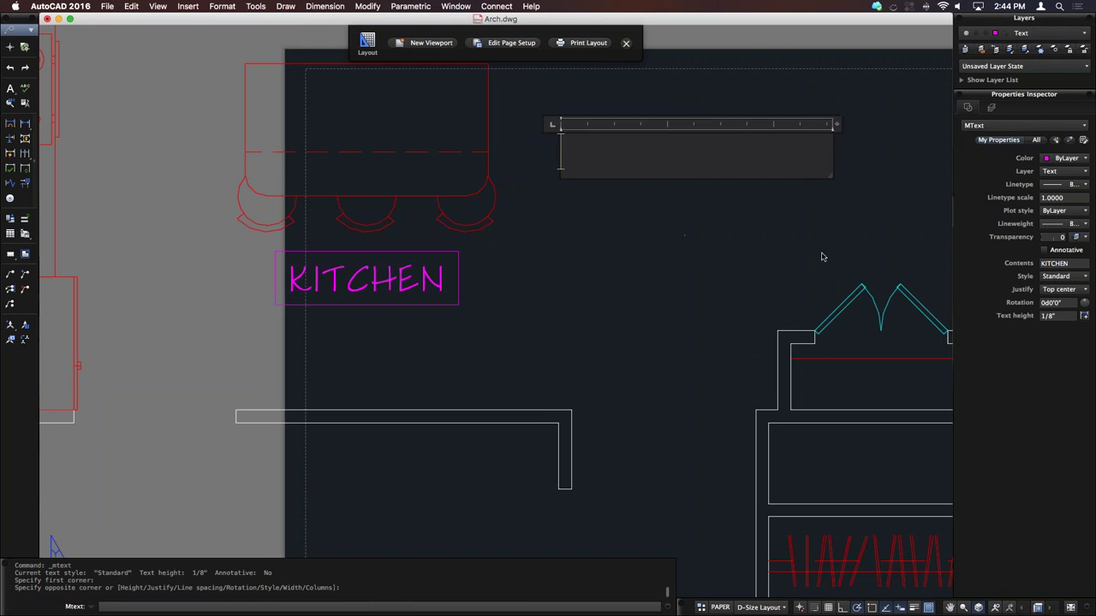
{"action": "type", "text": "KI"}
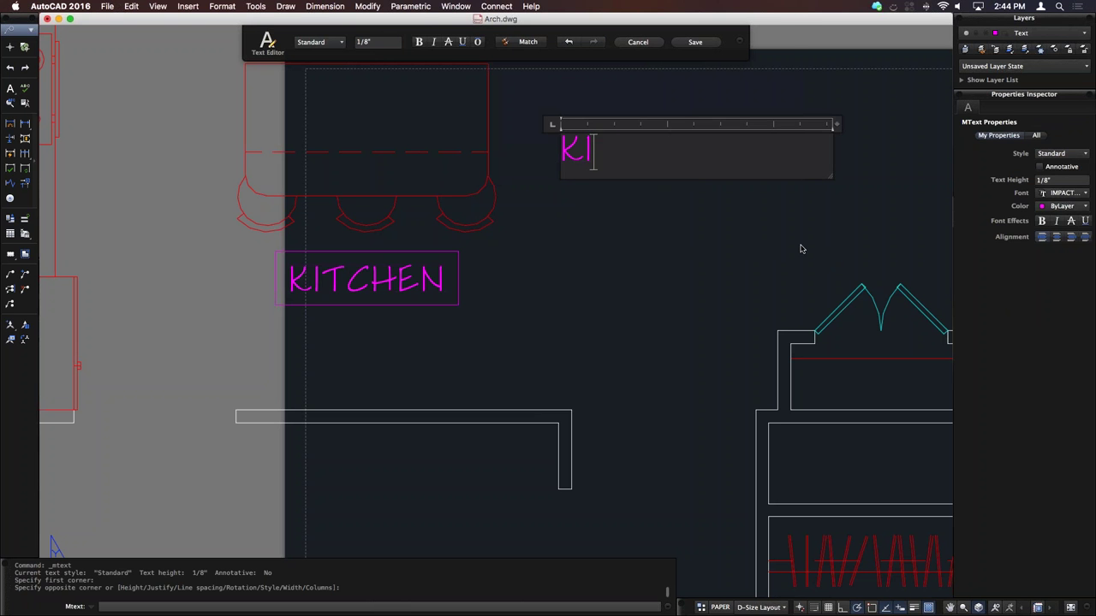
{"action": "type", "text": "TCHEN"}
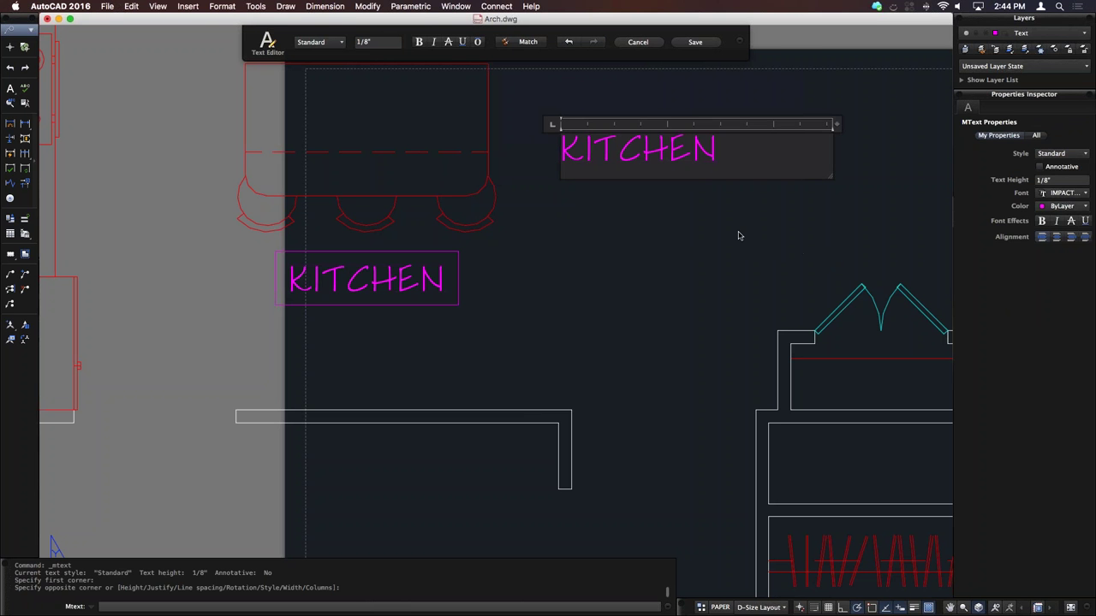
{"action": "left_click", "coordinate": [739, 235]}
Step: Turn on Text frame for the new KITCHEN text in the Properties Inspector
{"action": "left_click", "coordinate": [678, 150]}
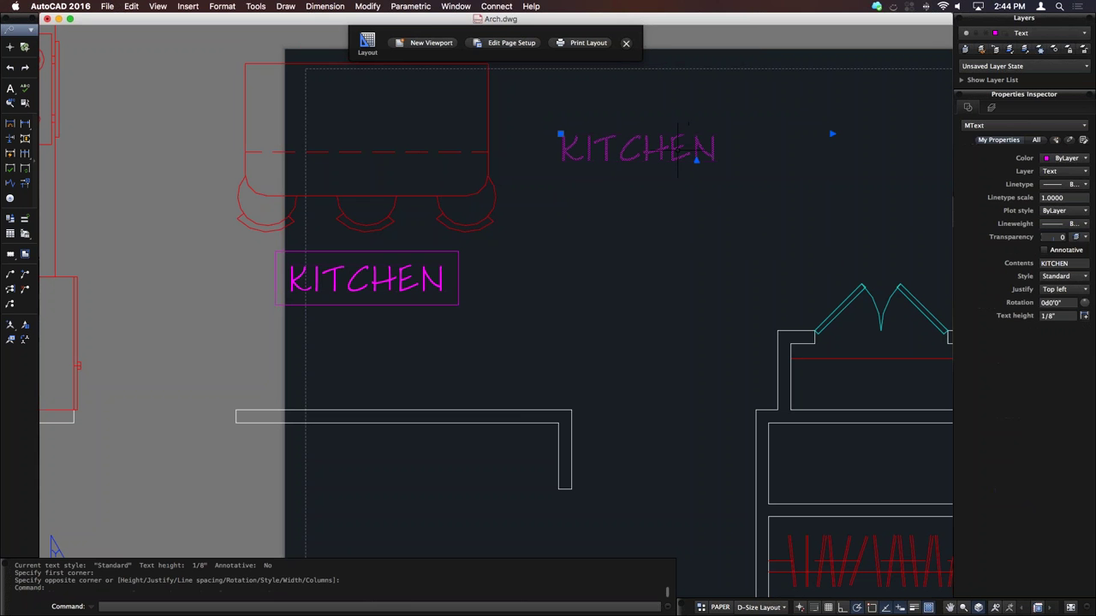
{"action": "left_click", "coordinate": [1038, 140]}
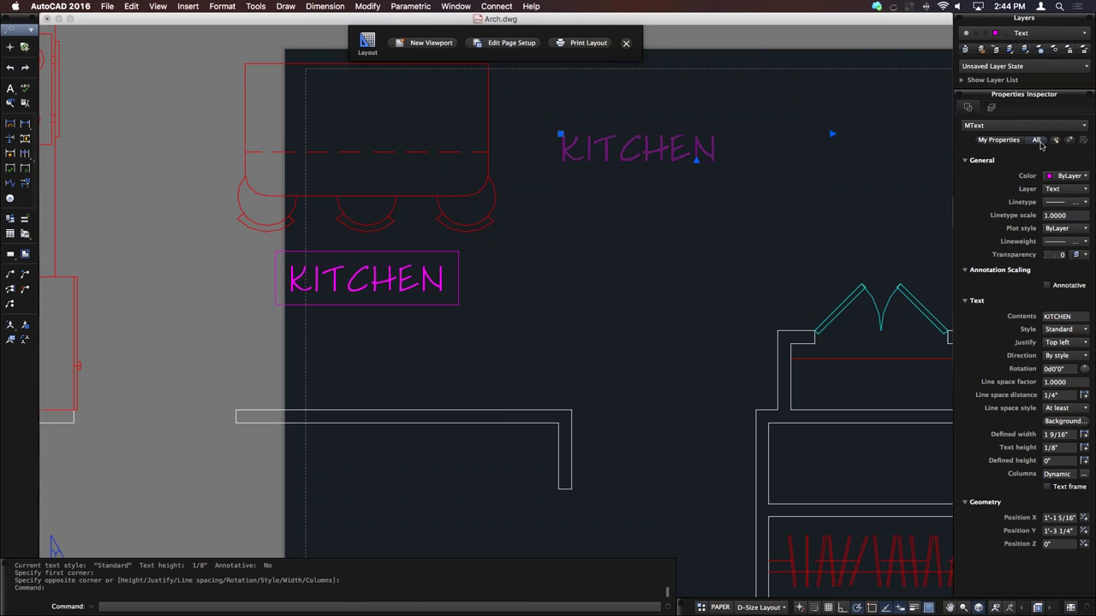
{"action": "left_click", "coordinate": [1048, 487]}
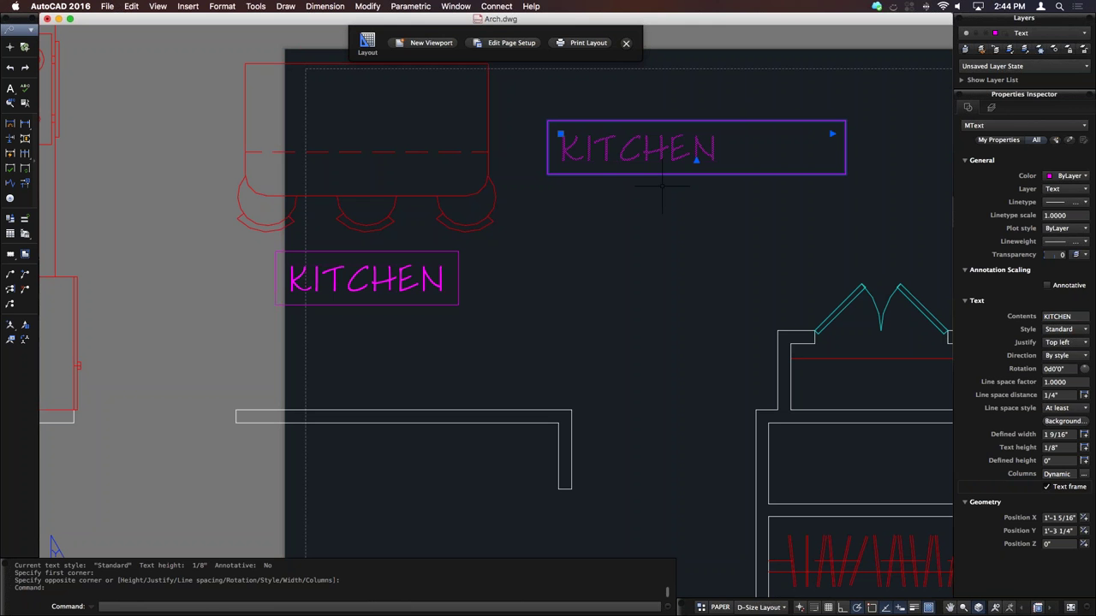
{"action": "double_click", "coordinate": [726, 148]}
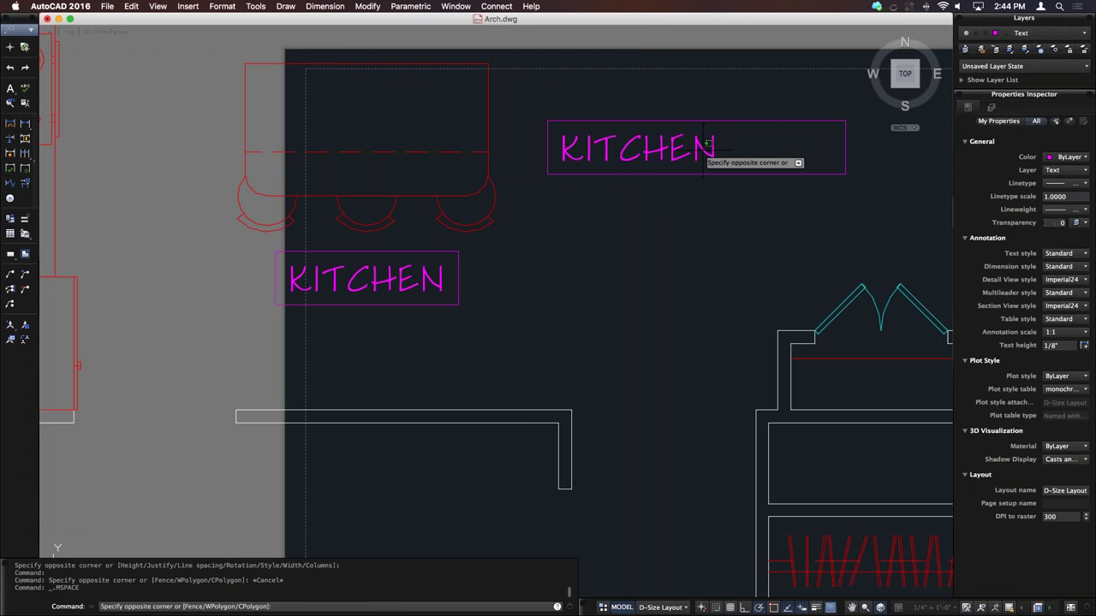
{"action": "left_click", "coordinate": [707, 148]}
{"action": "key", "text": "Escape"}
{"action": "key", "text": "Escape"}
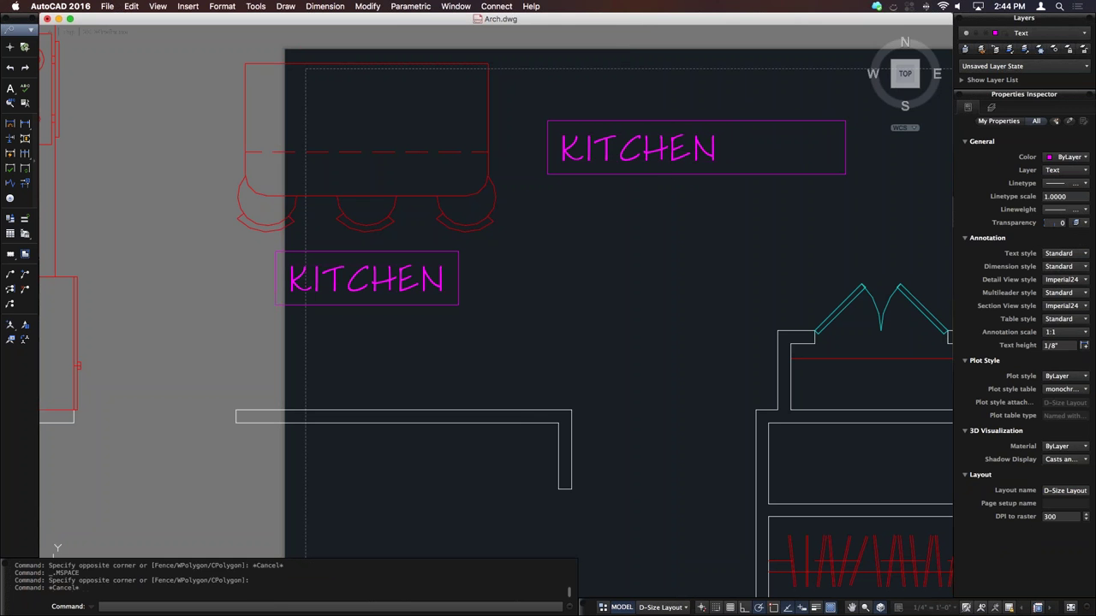
{"action": "left_click", "coordinate": [669, 150]}
{"action": "left_click", "coordinate": [638, 150]}
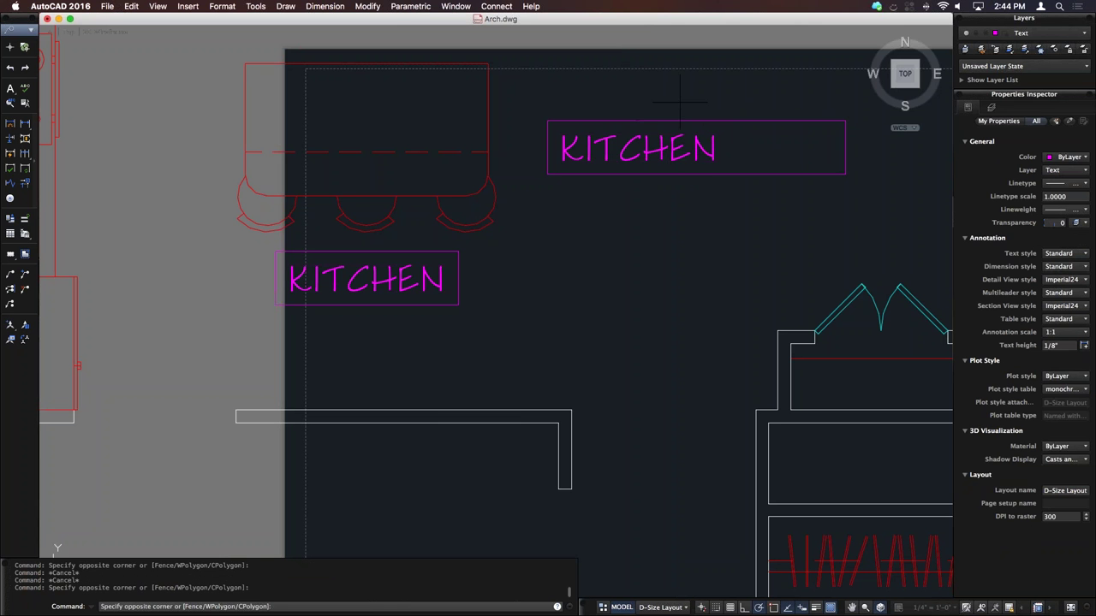
{"action": "scroll", "coordinate": [579, 171], "scroll_direction": "down", "scroll_amount": 2}
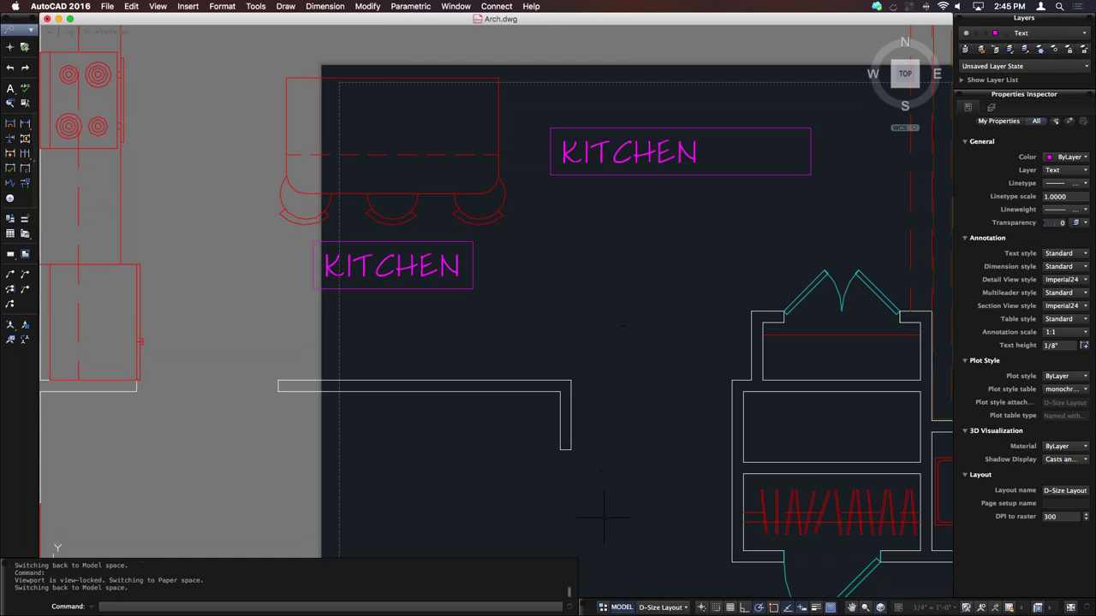
{"action": "left_click", "coordinate": [623, 606]}
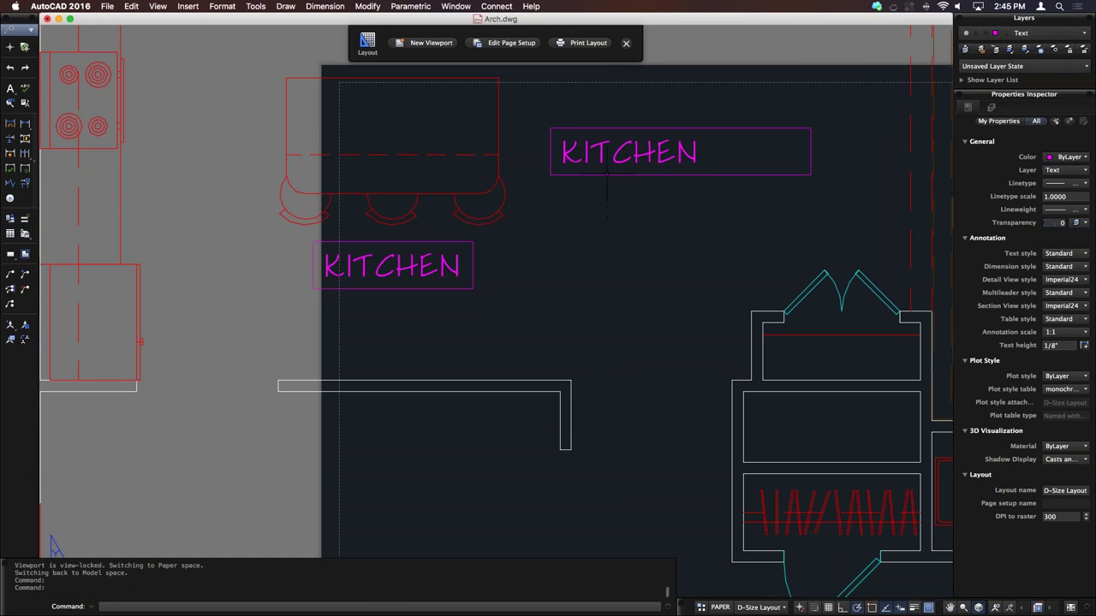
Step: Add a second line PANTRY so the label reads KITCHEN PANTRY
{"action": "double_click", "coordinate": [610, 165]}
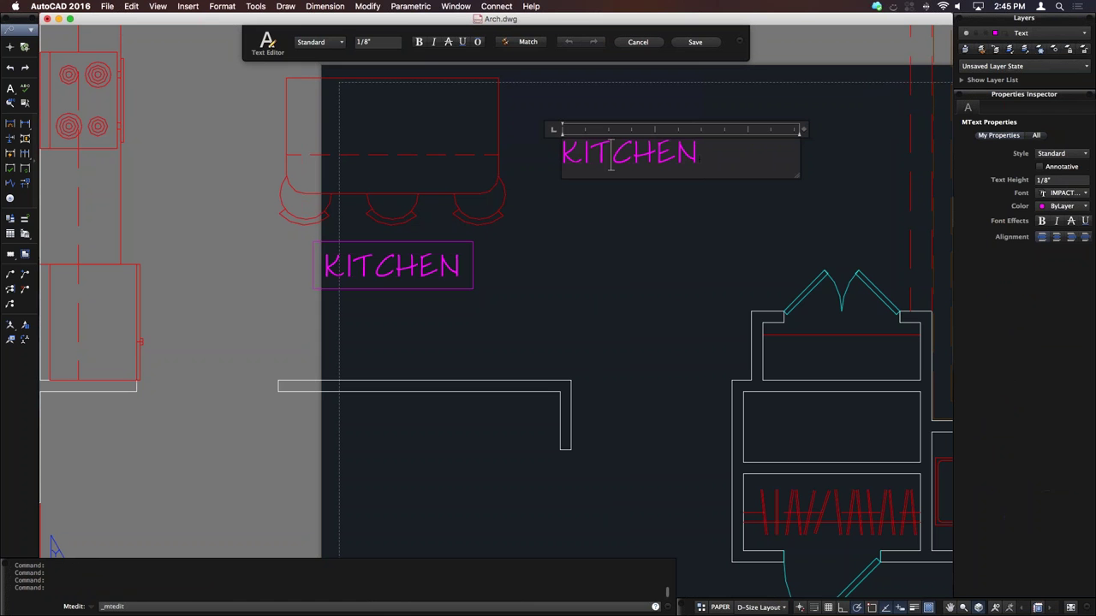
{"action": "key", "text": "Return"}
{"action": "type", "text": "OA"}
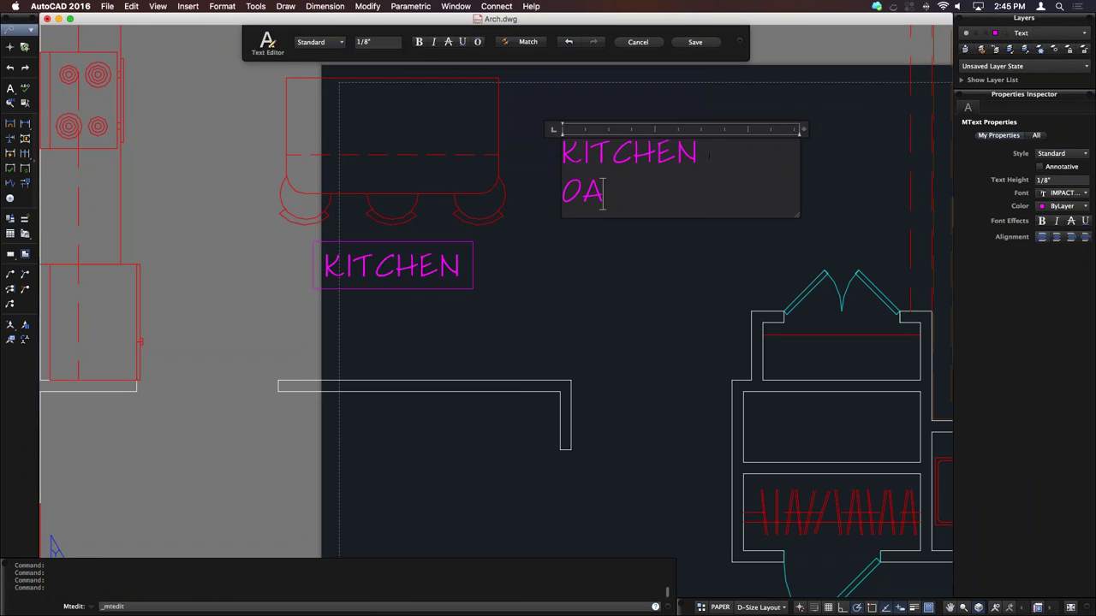
{"action": "key", "text": "BackSpace"}
{"action": "key", "text": "BackSpace"}
{"action": "type", "text": "O"}
{"action": "key", "text": "BackSpace"}
{"action": "type", "text": "PANTRY"}
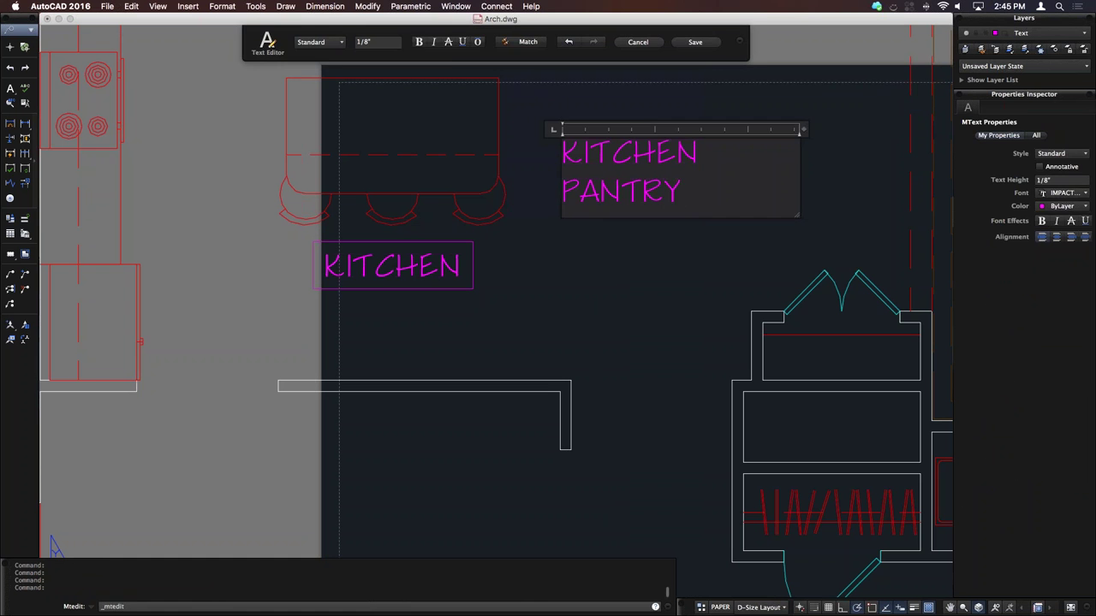
{"action": "left_click", "coordinate": [710, 41]}
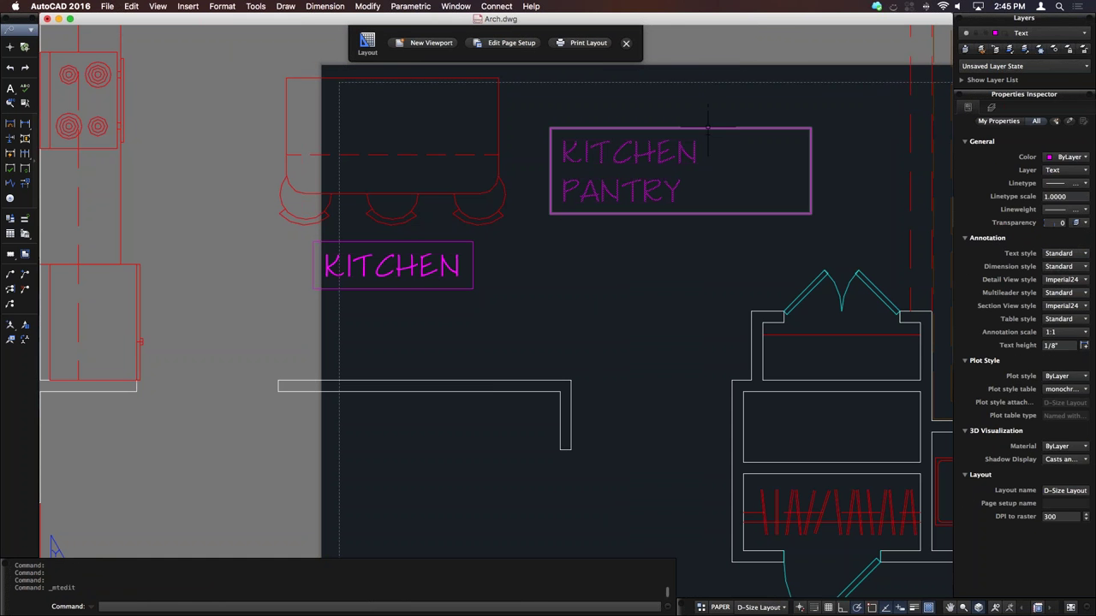
Step: Narrow the KITCHEN PANTRY frame width to fit the words
{"action": "left_click", "coordinate": [709, 128]}
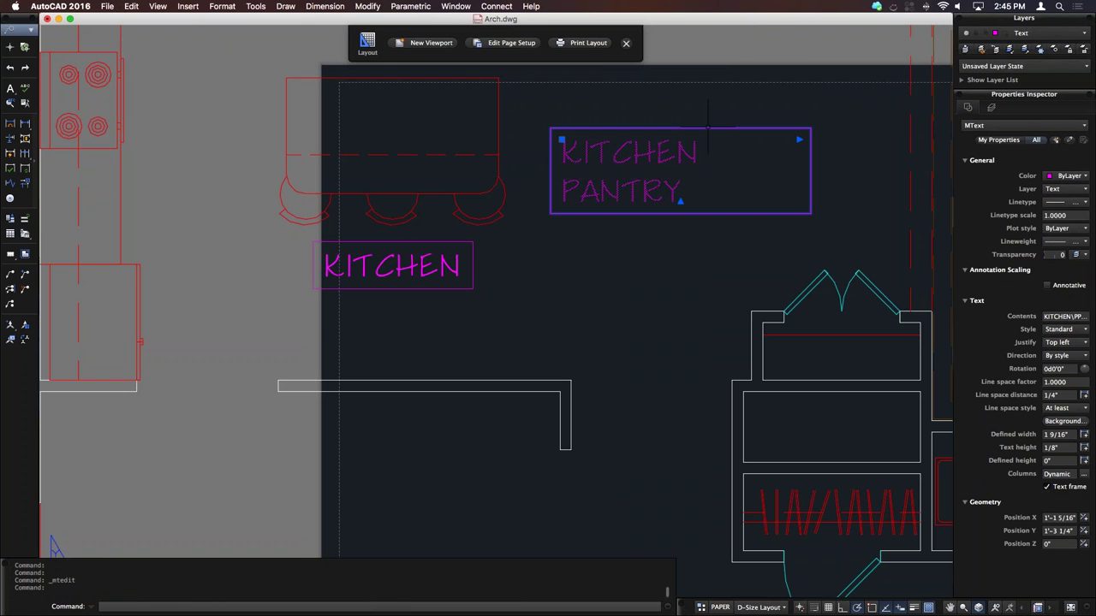
{"action": "left_click", "coordinate": [799, 139]}
{"action": "left_click", "coordinate": [652, 138]}
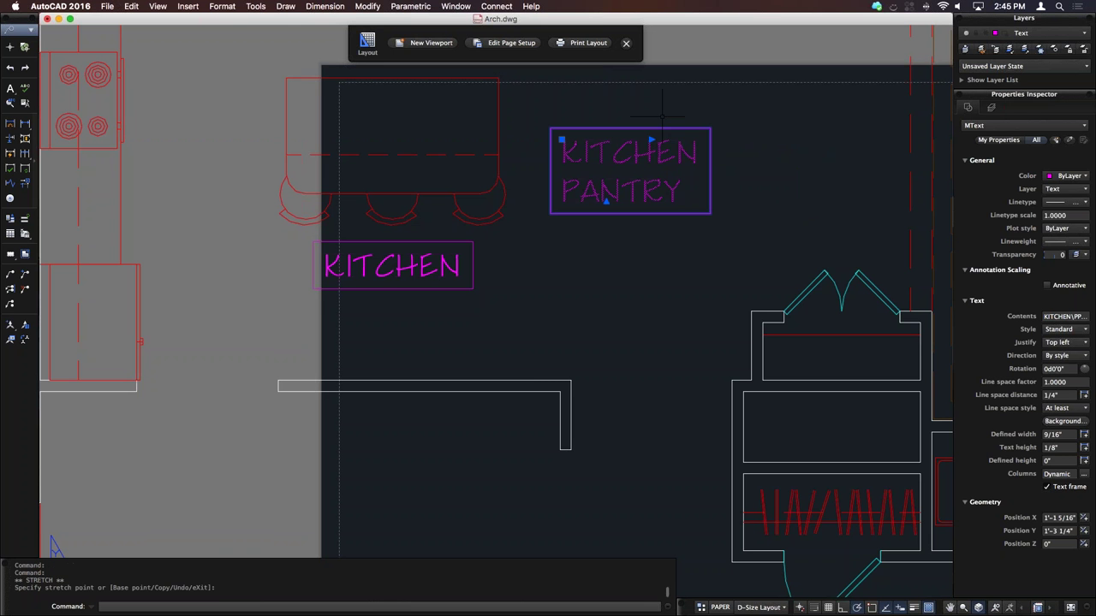
{"action": "key", "text": "Escape"}
Step: Zoom and pan the layout viewport until the floor plan's GARAGE label is centred
{"action": "scroll", "coordinate": [682, 152], "scroll_direction": "down", "scroll_amount": 5}
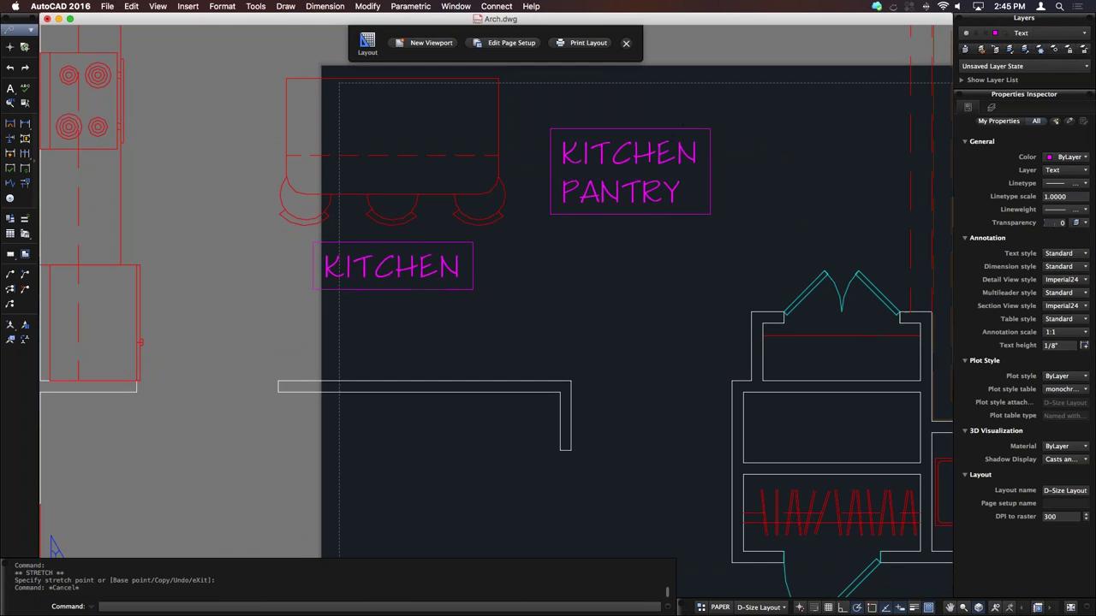
{"action": "scroll", "coordinate": [497, 308], "scroll_direction": "right", "scroll_amount": 10}
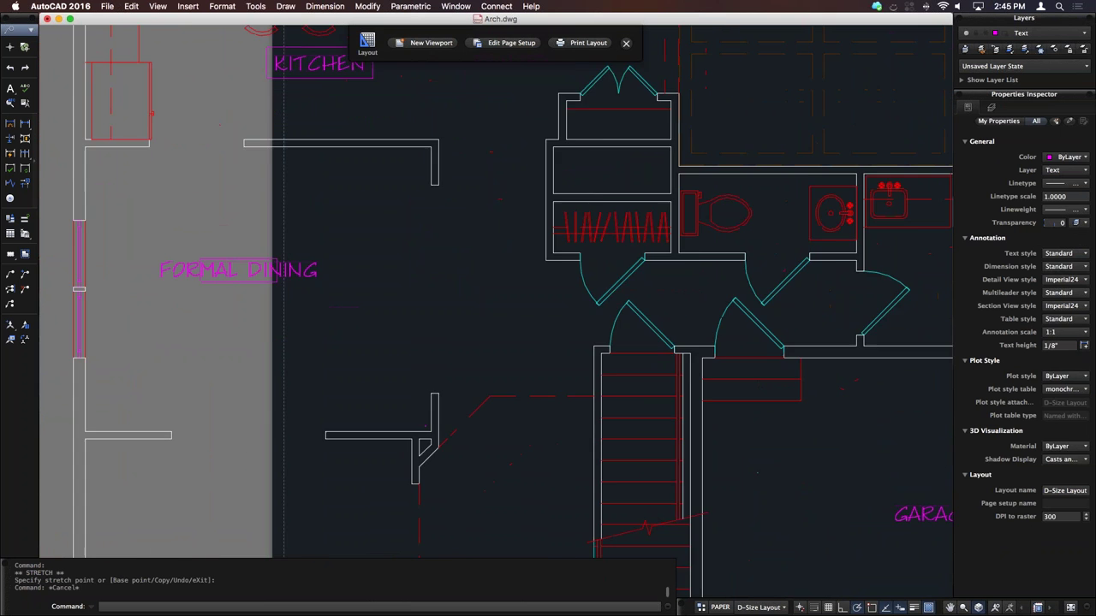
{"action": "scroll", "coordinate": [561, 379], "scroll_direction": "up", "scroll_amount": 3}
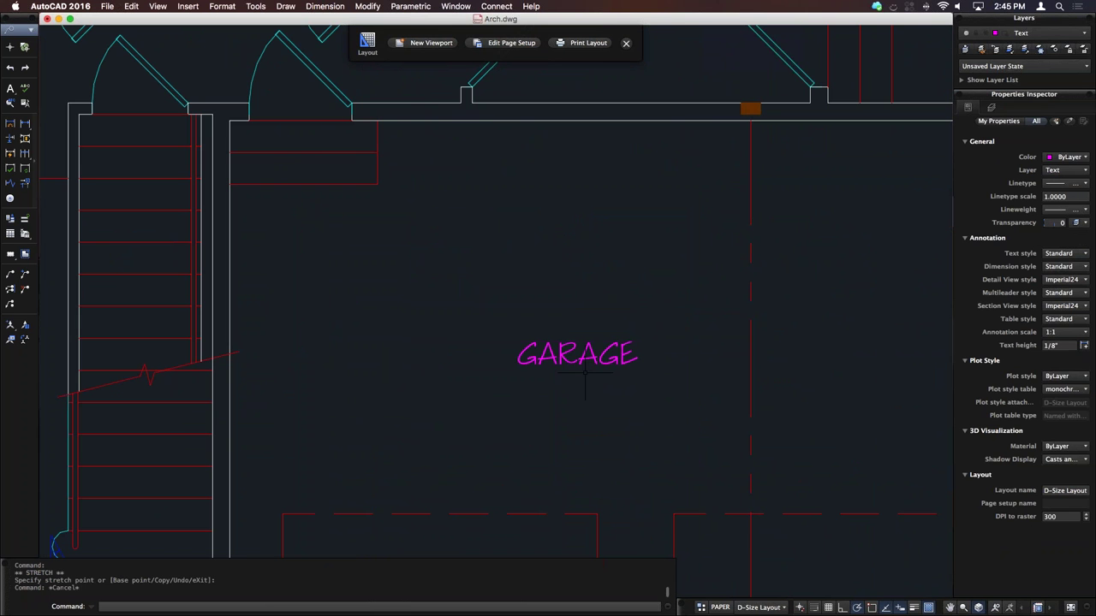
{"action": "scroll", "coordinate": [585, 372], "scroll_direction": "up", "scroll_amount": 2}
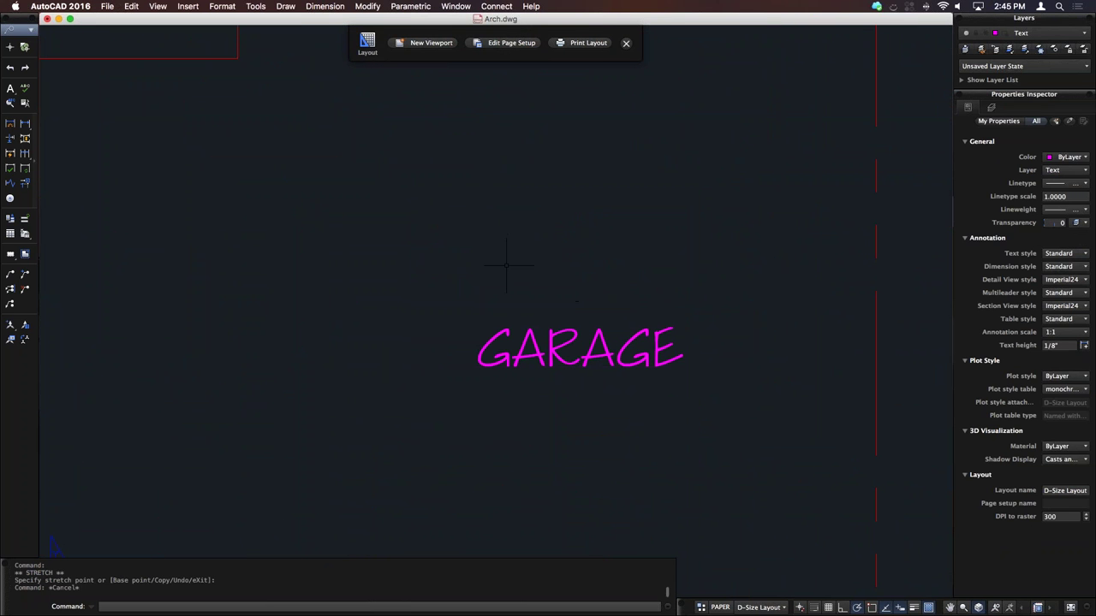
{"action": "scroll", "coordinate": [506, 266], "scroll_direction": "down", "scroll_amount": 2}
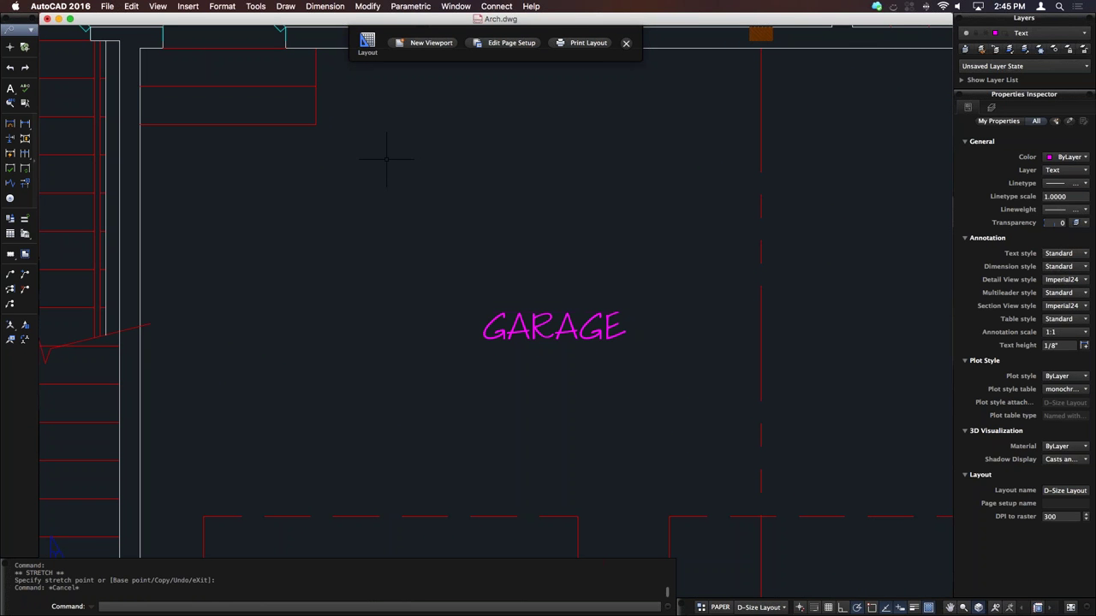
Step: Start a new multileader style named BOX TEXT from the Multileader Style Manager
{"action": "left_click", "coordinate": [255, 6]}
{"action": "mouse_move", "coordinate": [221, 6]}
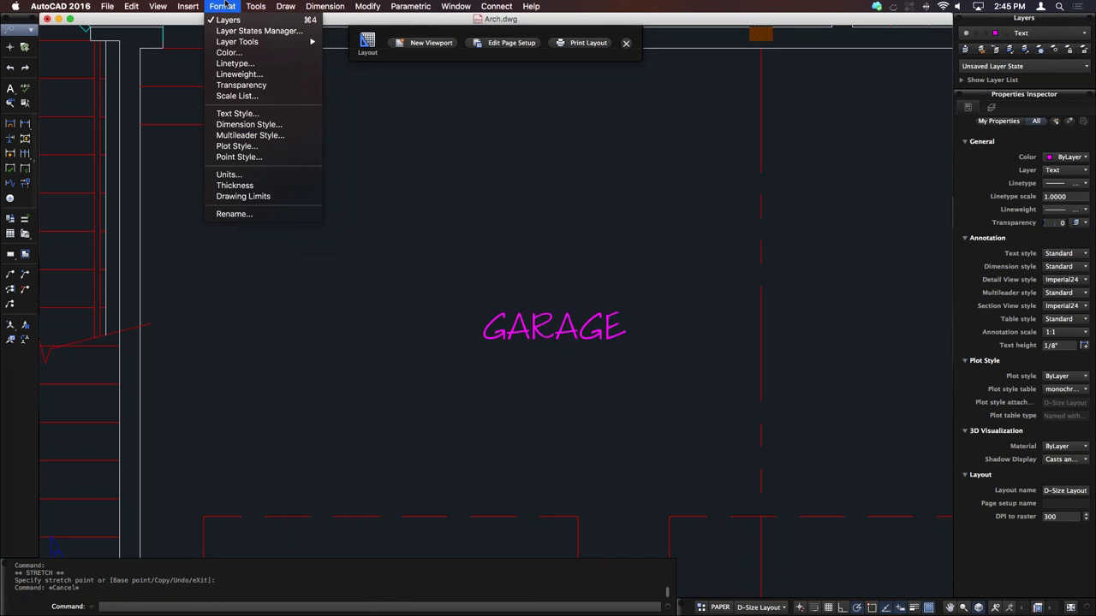
{"action": "left_click", "coordinate": [248, 135]}
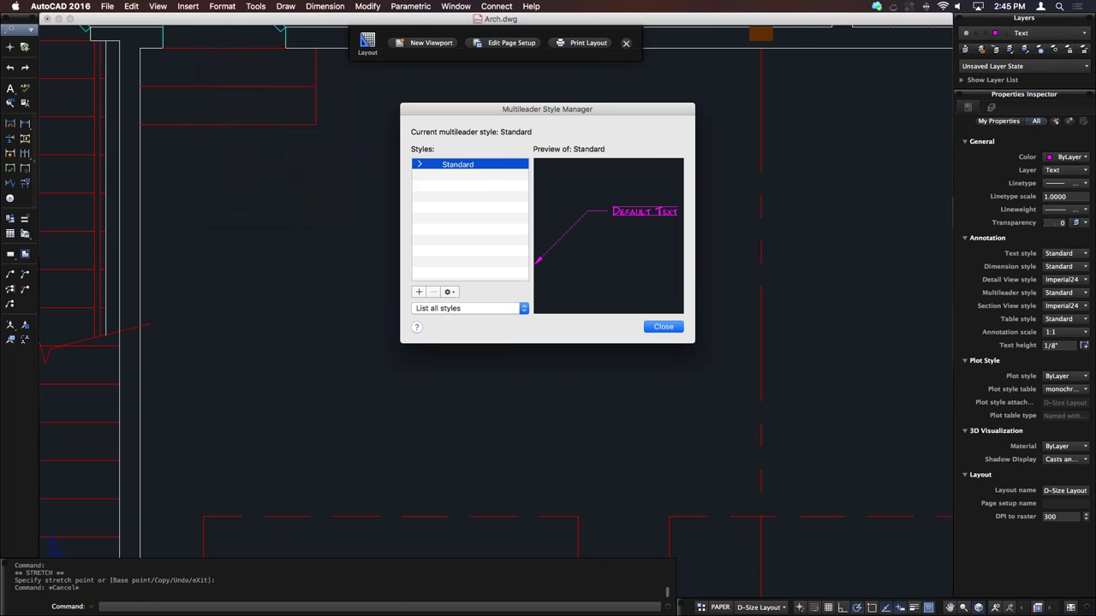
{"action": "left_click", "coordinate": [419, 293]}
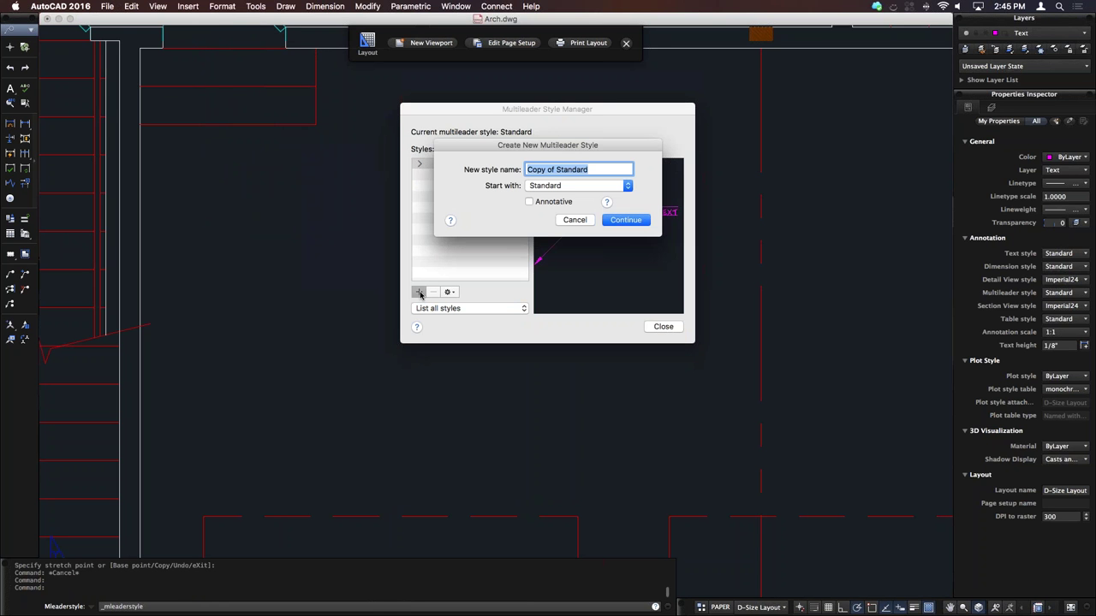
{"action": "type", "text": "BOX TEXT"}
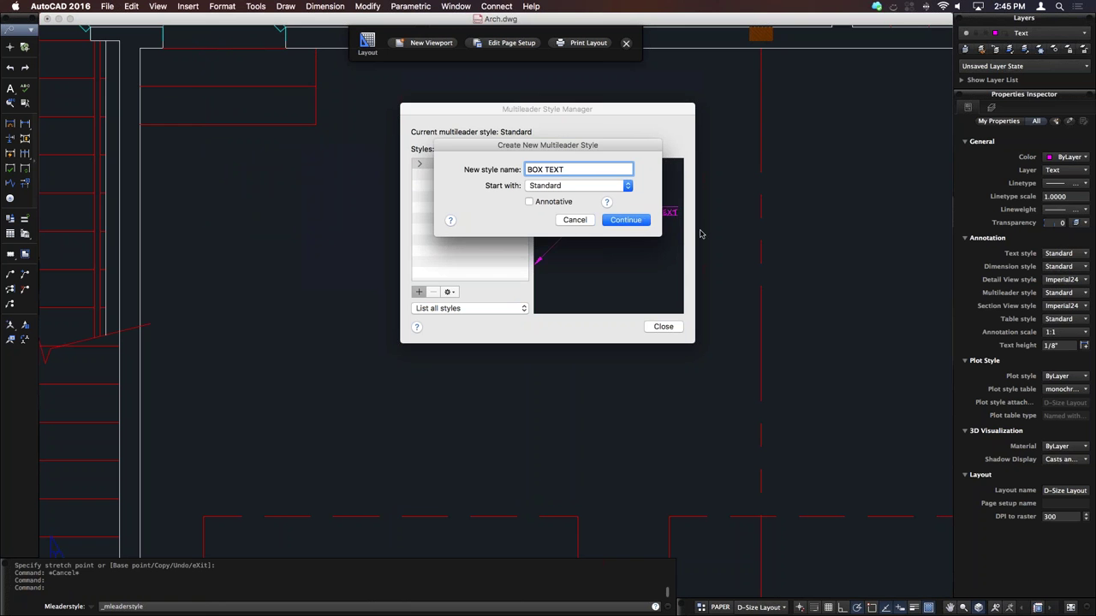
{"action": "left_click", "coordinate": [642, 220]}
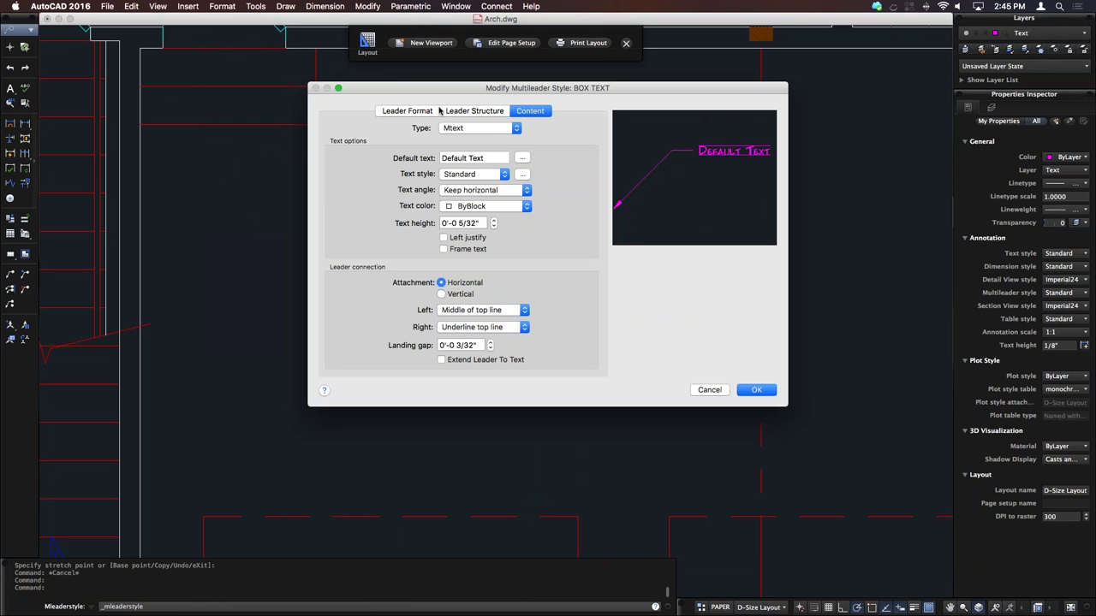
Step: Set the BOX TEXT leader type to None and enable Frame text
{"action": "left_click", "coordinate": [405, 111]}
{"action": "left_click", "coordinate": [468, 140]}
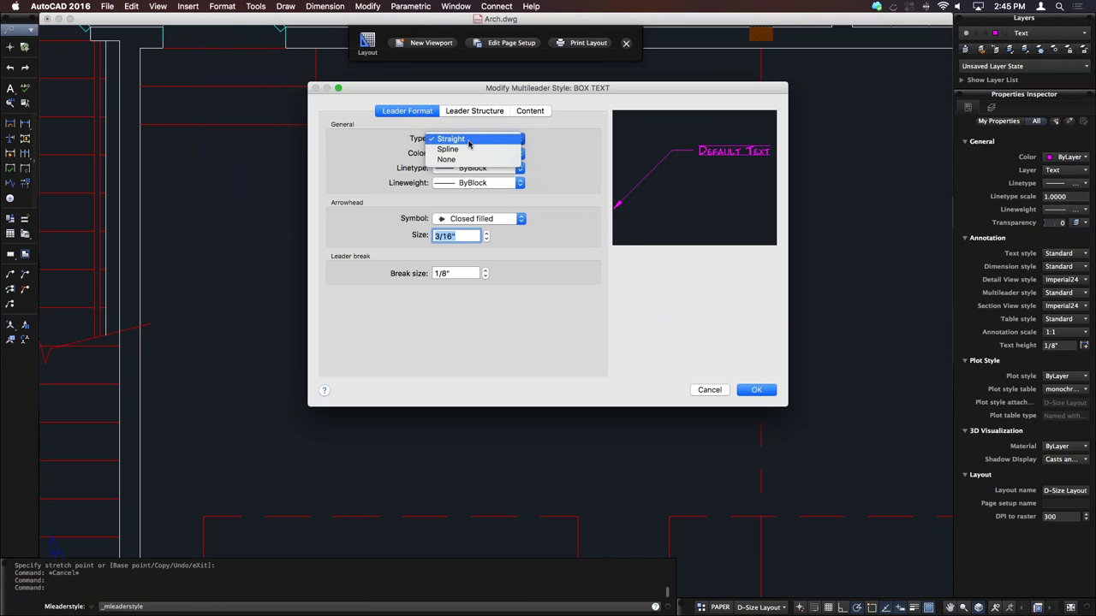
{"action": "left_click", "coordinate": [468, 161]}
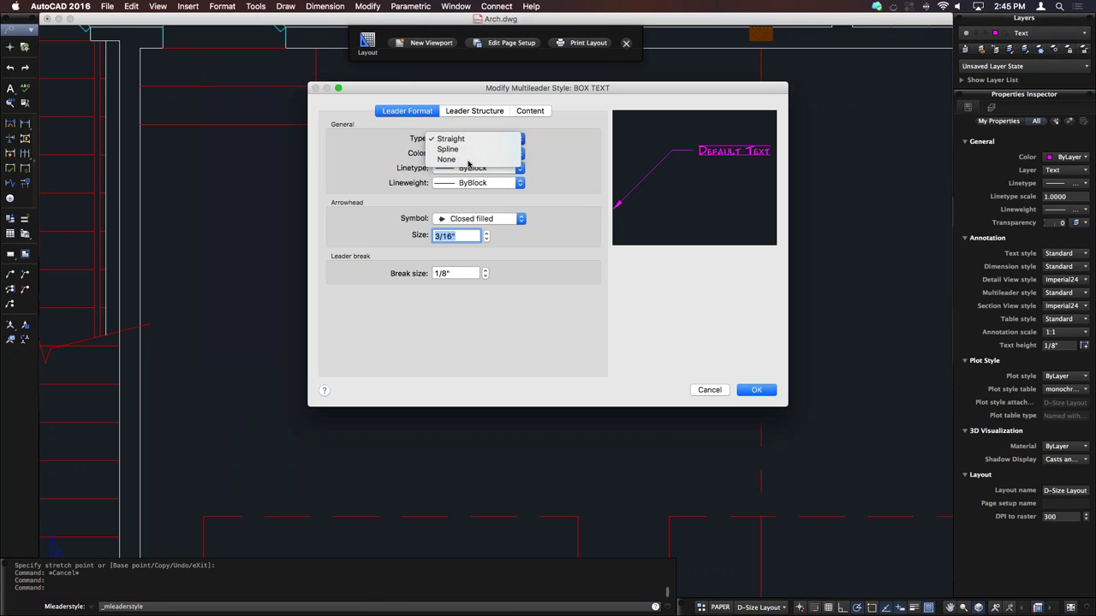
{"action": "left_click", "coordinate": [532, 113]}
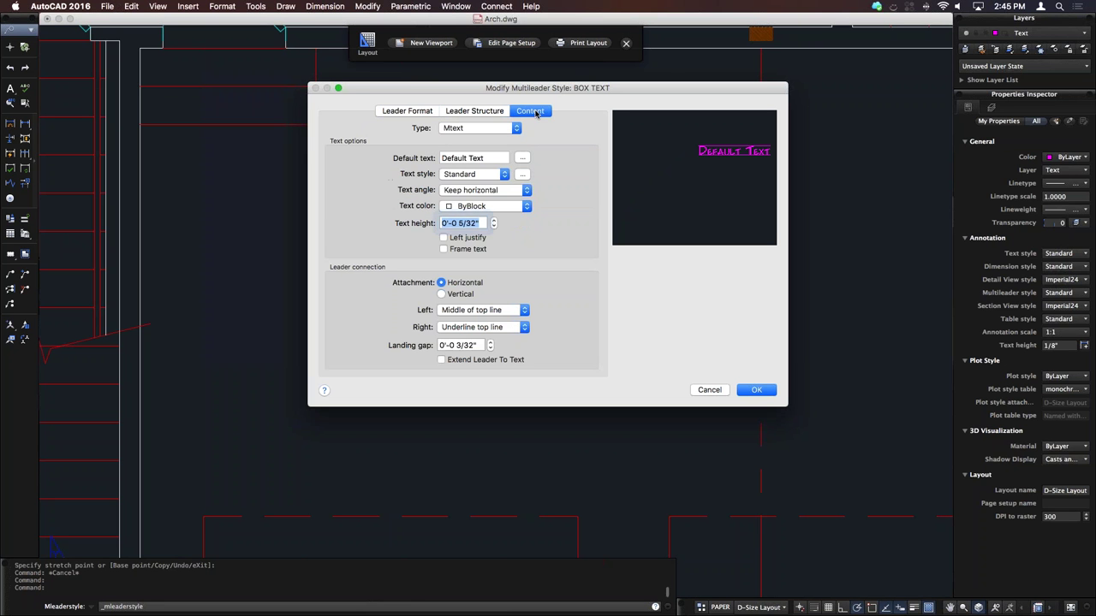
{"action": "left_click", "coordinate": [454, 249]}
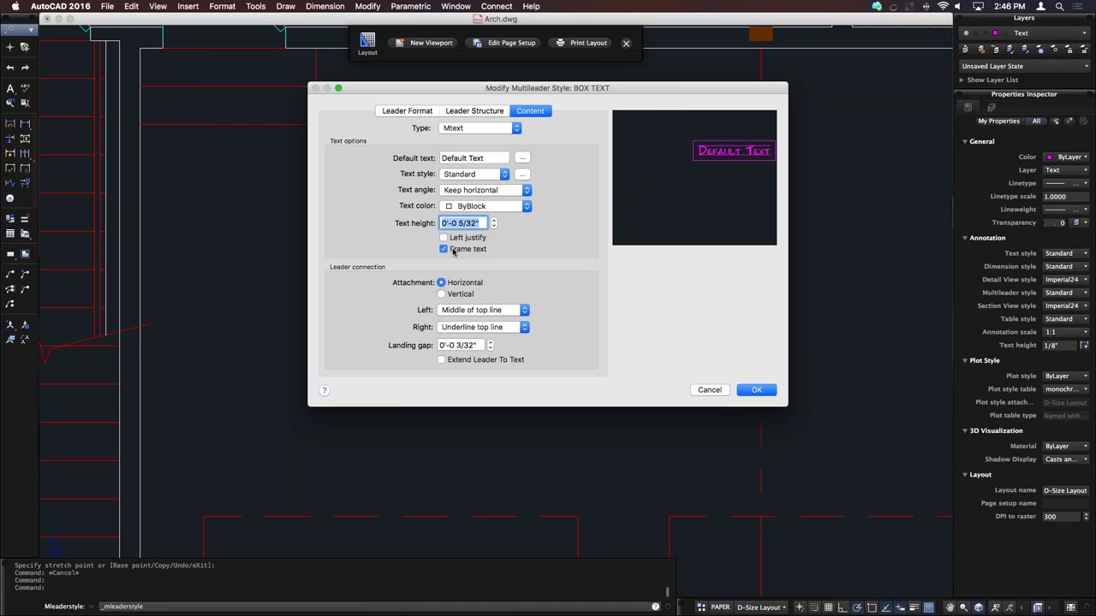
{"action": "left_click", "coordinate": [769, 391]}
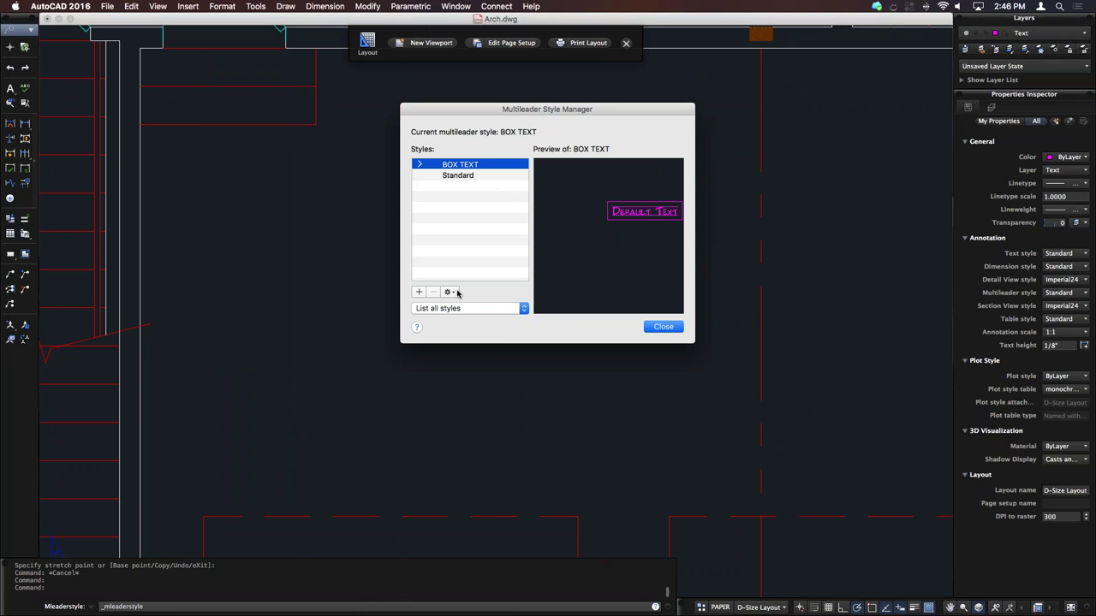
Step: Make BOX TEXT the current multileader style and close the manager
{"action": "left_click", "coordinate": [449, 291]}
{"action": "left_click", "coordinate": [477, 306]}
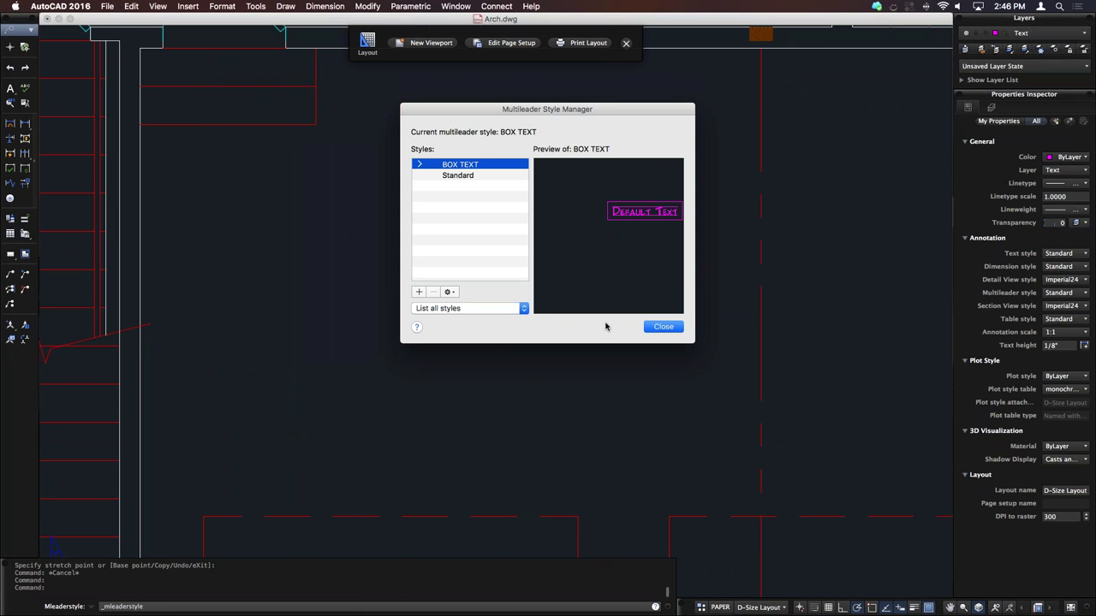
{"action": "left_click", "coordinate": [655, 331]}
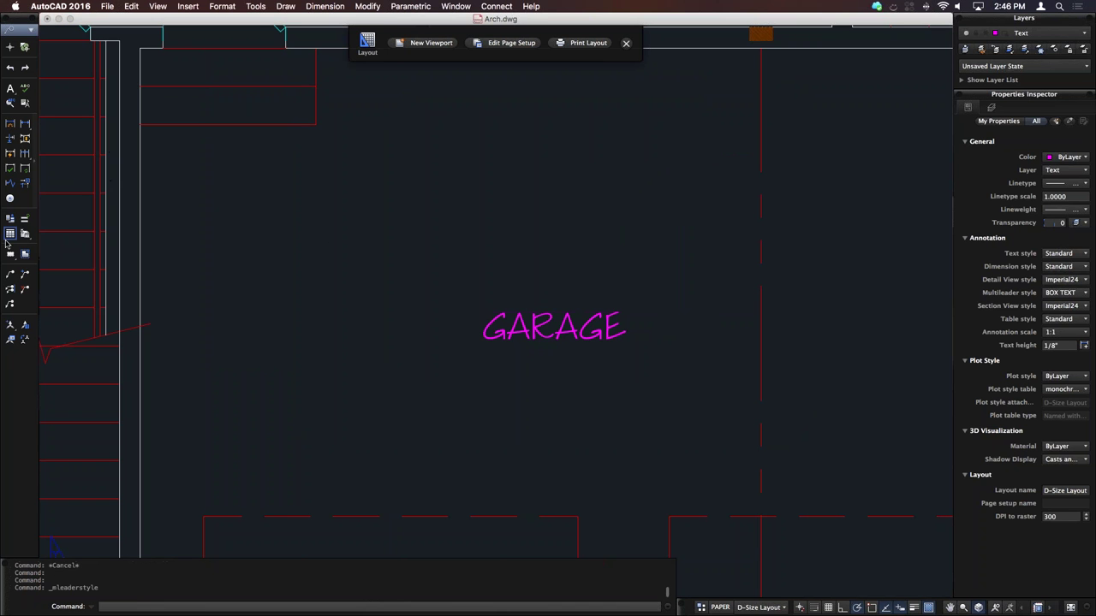
Step: Place a boxed multileader label reading GARAGE above the existing GARAGE label
{"action": "left_click", "coordinate": [10, 275]}
{"action": "left_click", "coordinate": [392, 152]}
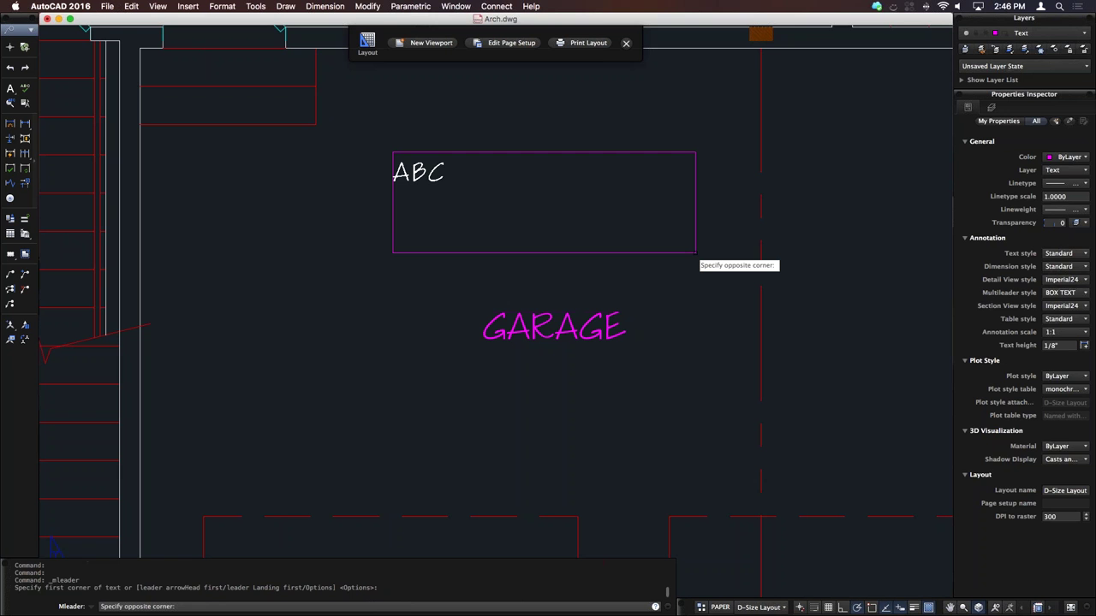
{"action": "left_click", "coordinate": [695, 253]}
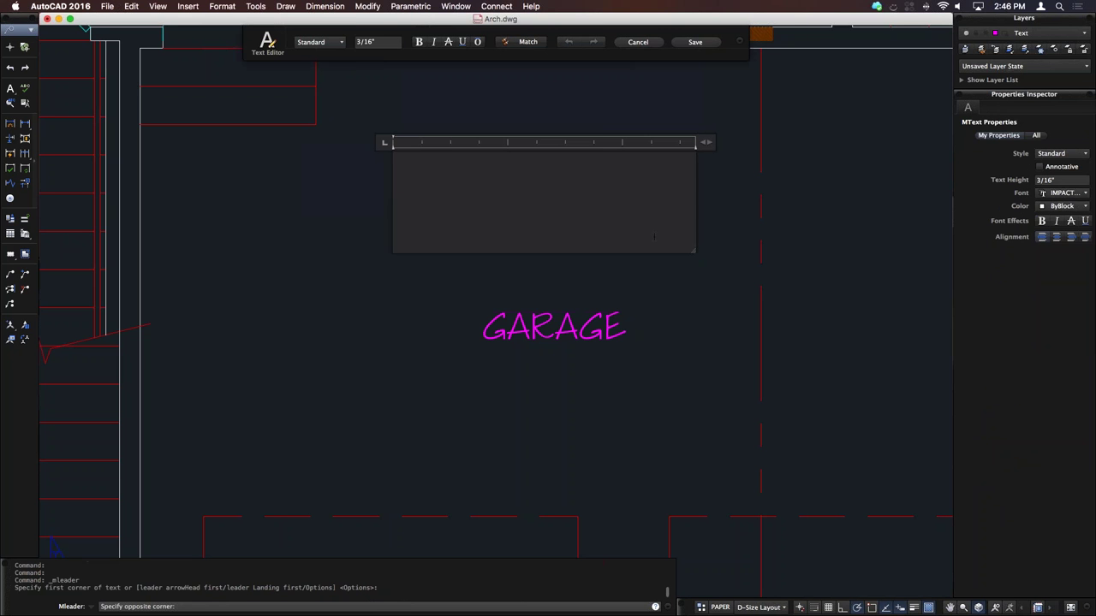
{"action": "type", "text": "GARAGE"}
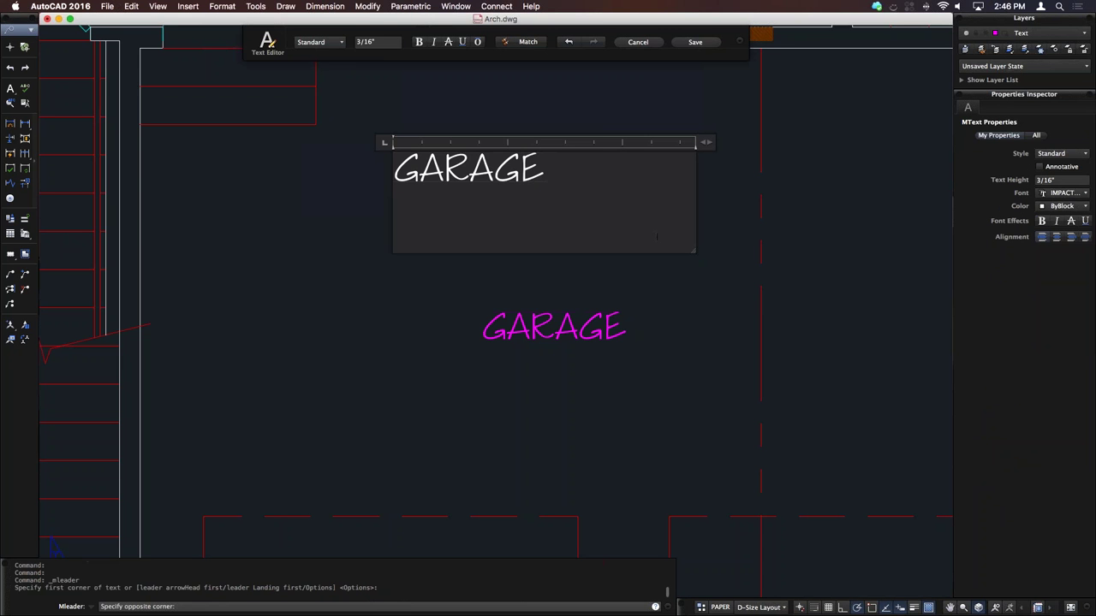
{"action": "left_click", "coordinate": [690, 44]}
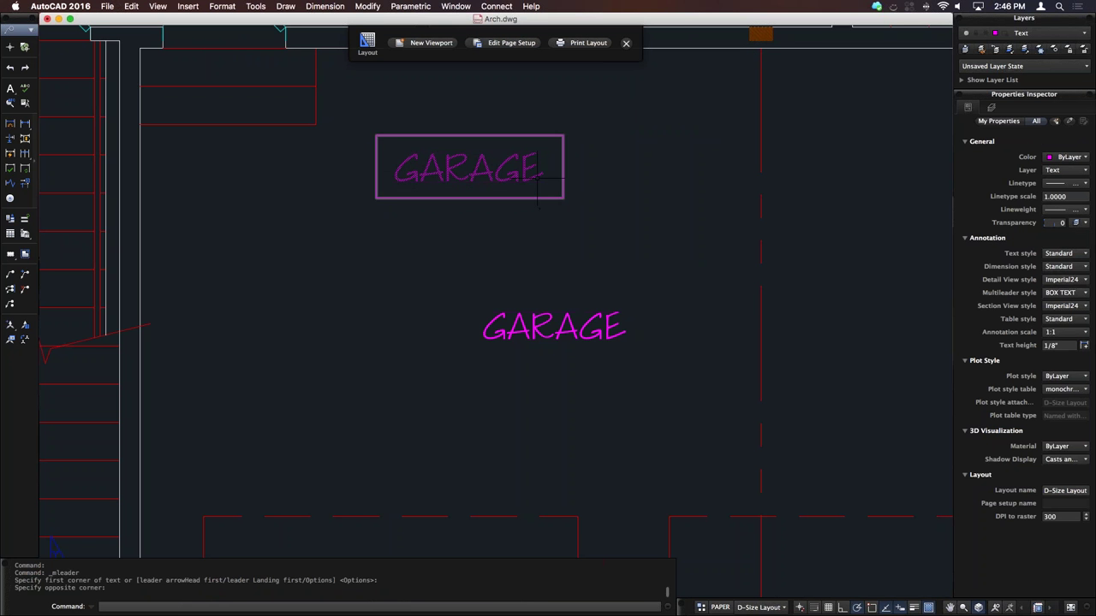
Step: Edit the boxed label to read '2 CAR GARAGE'
{"action": "left_click", "coordinate": [544, 190]}
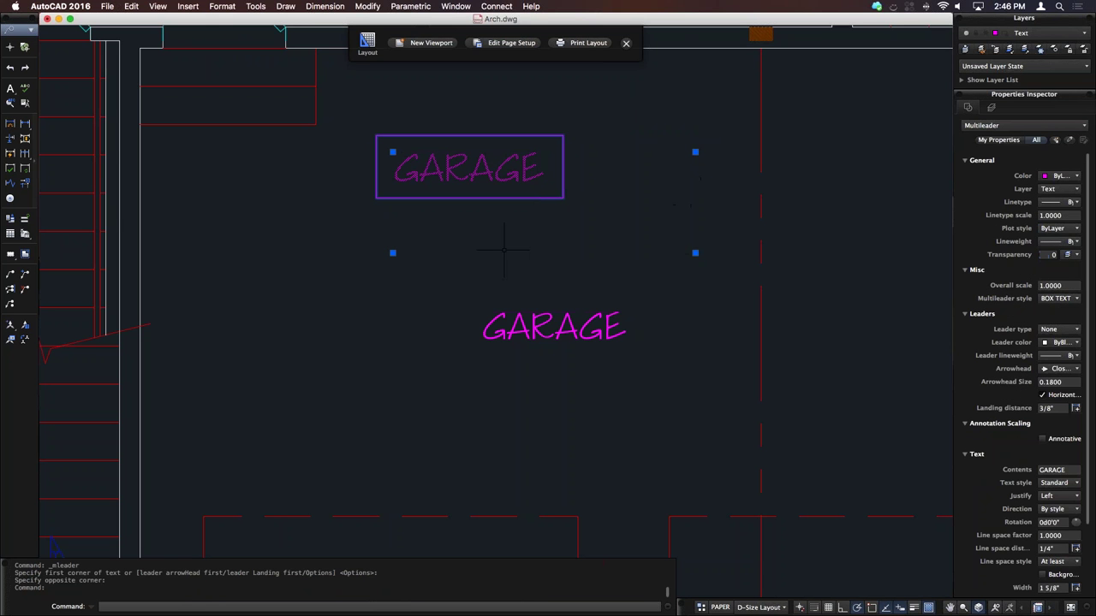
{"action": "double_click", "coordinate": [533, 164]}
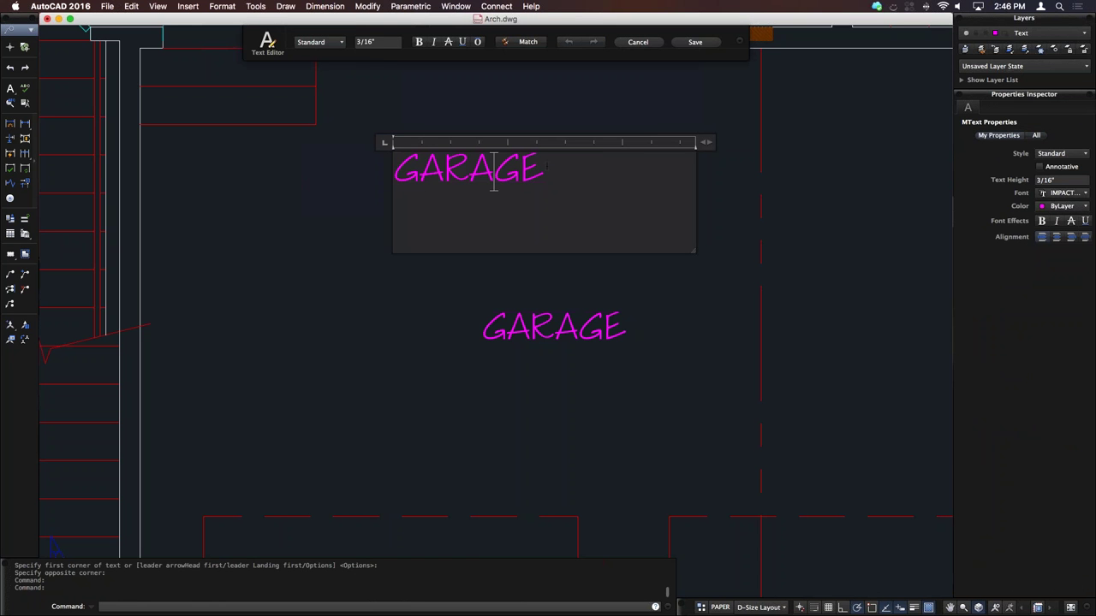
{"action": "left_click", "coordinate": [393, 171]}
{"action": "type", "text": "2 CA"}
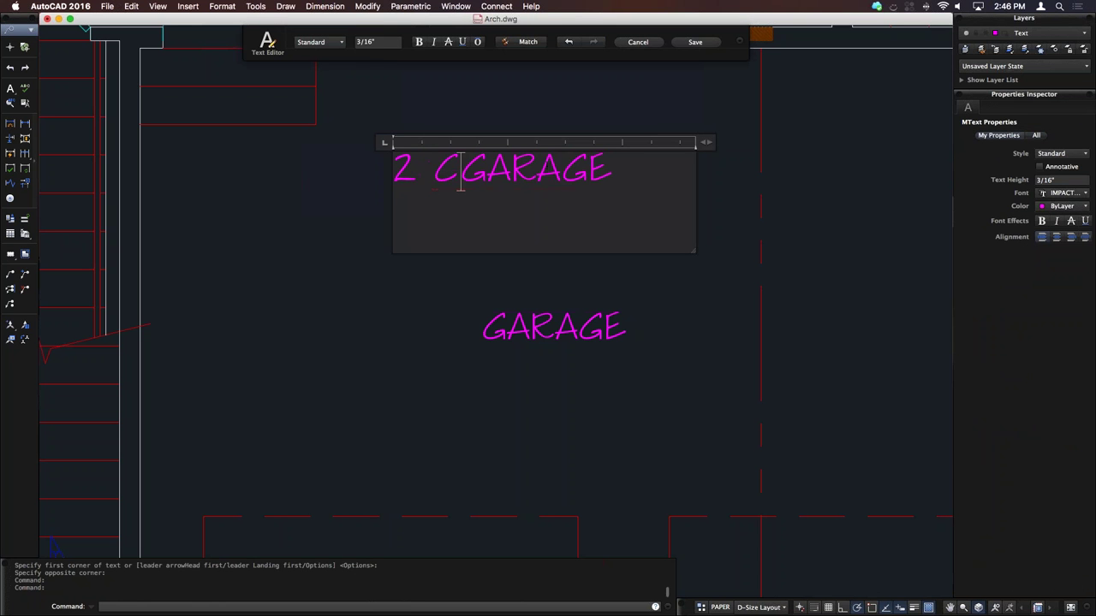
{"action": "type", "text": "R"}
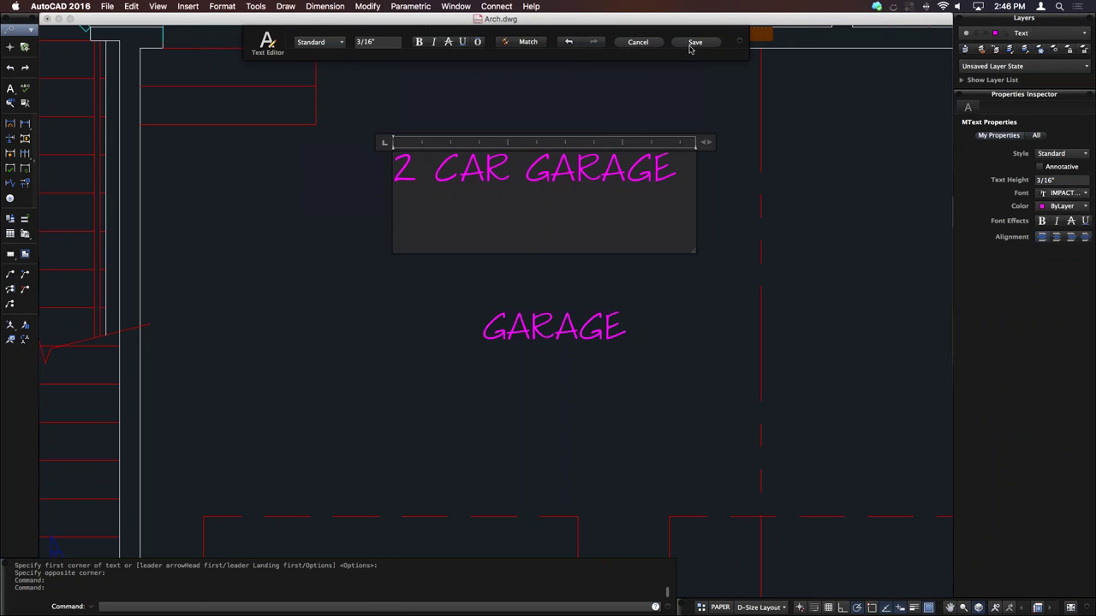
{"action": "key", "text": "Escape"}
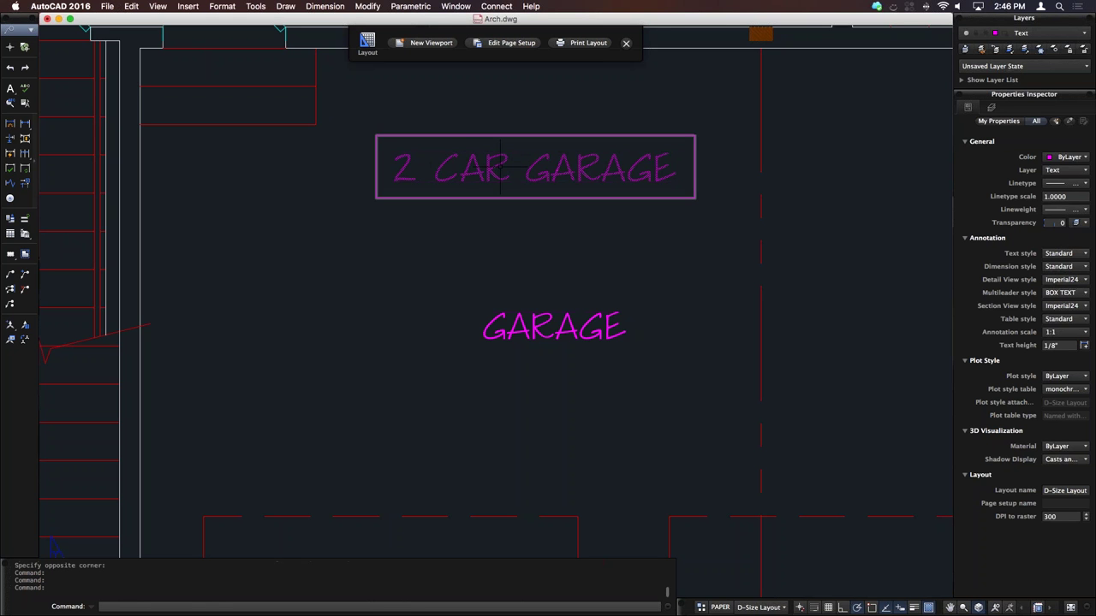
{"action": "double_click", "coordinate": [501, 167]}
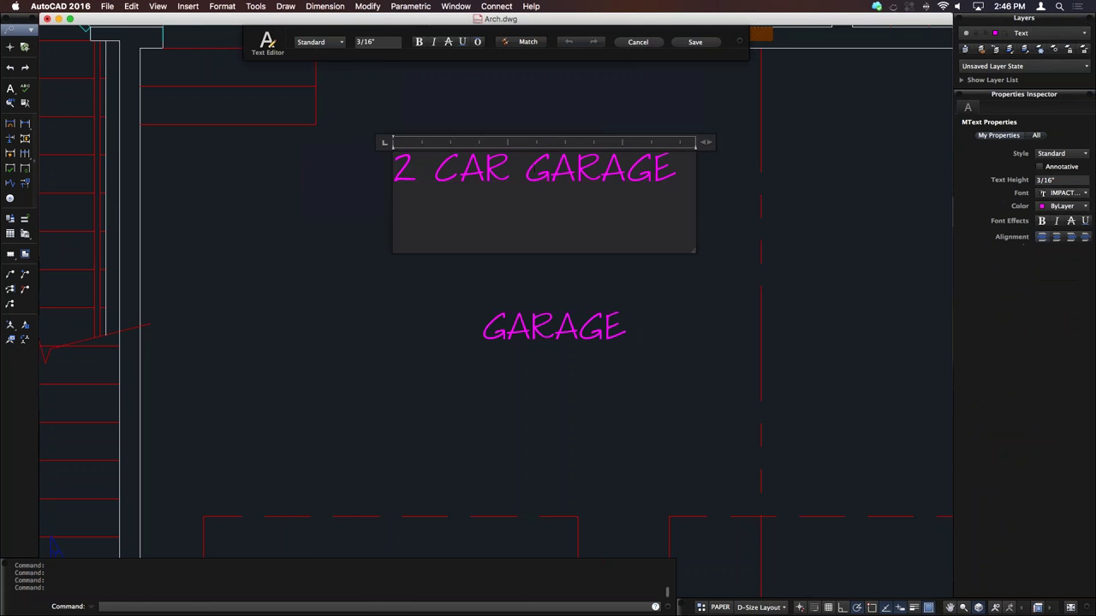
{"action": "left_click", "coordinate": [739, 42]}
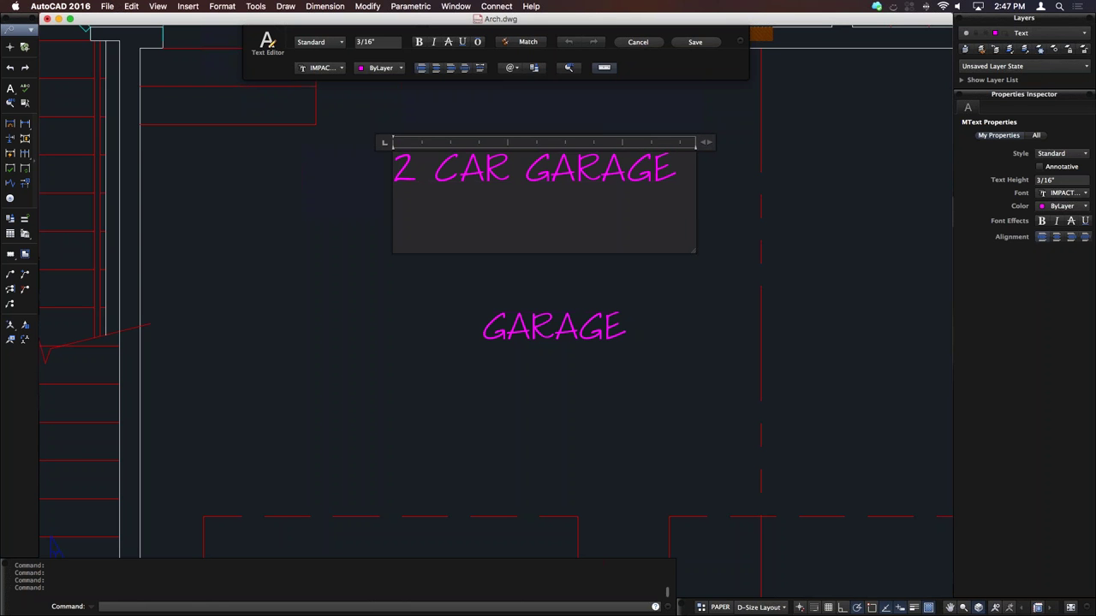
{"action": "right_click", "coordinate": [706, 141]}
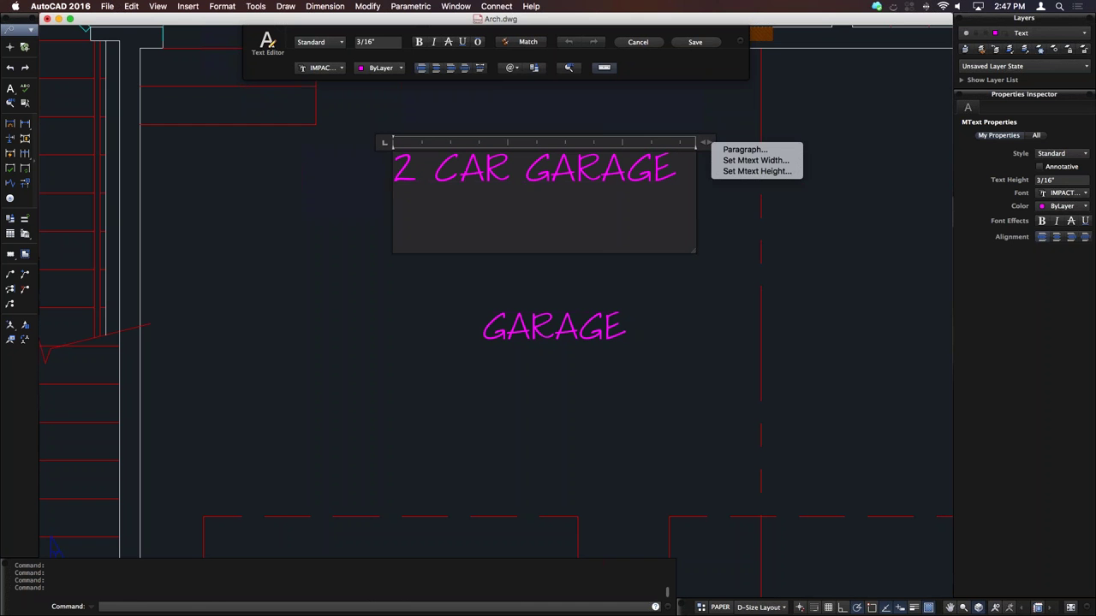
{"action": "left_click", "coordinate": [773, 150]}
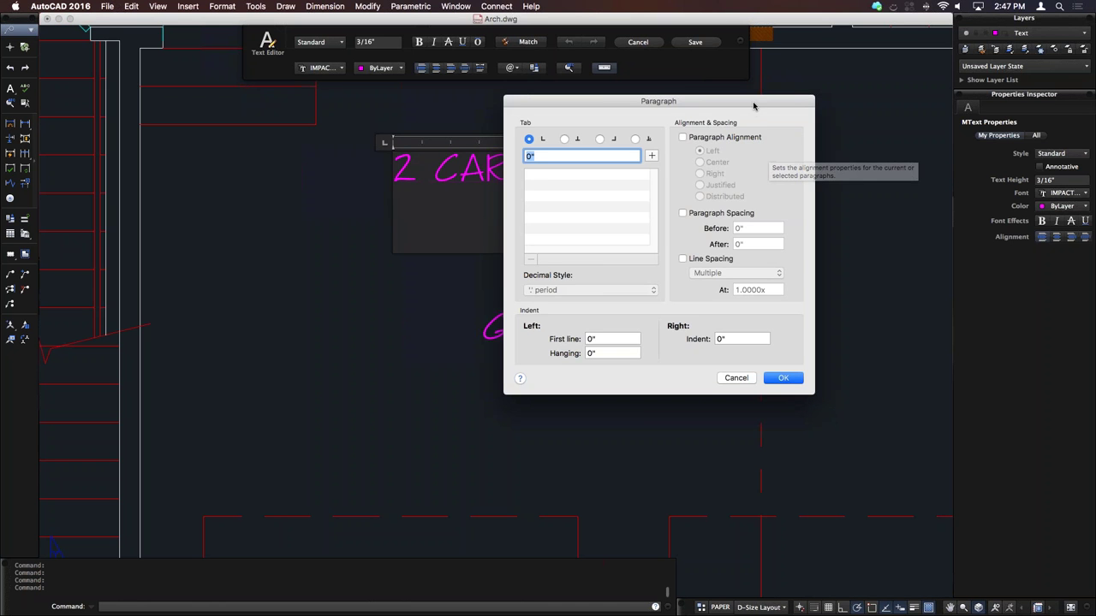
{"action": "left_click_drag", "start_coordinate": [753, 106], "coordinate": [659, 129]}
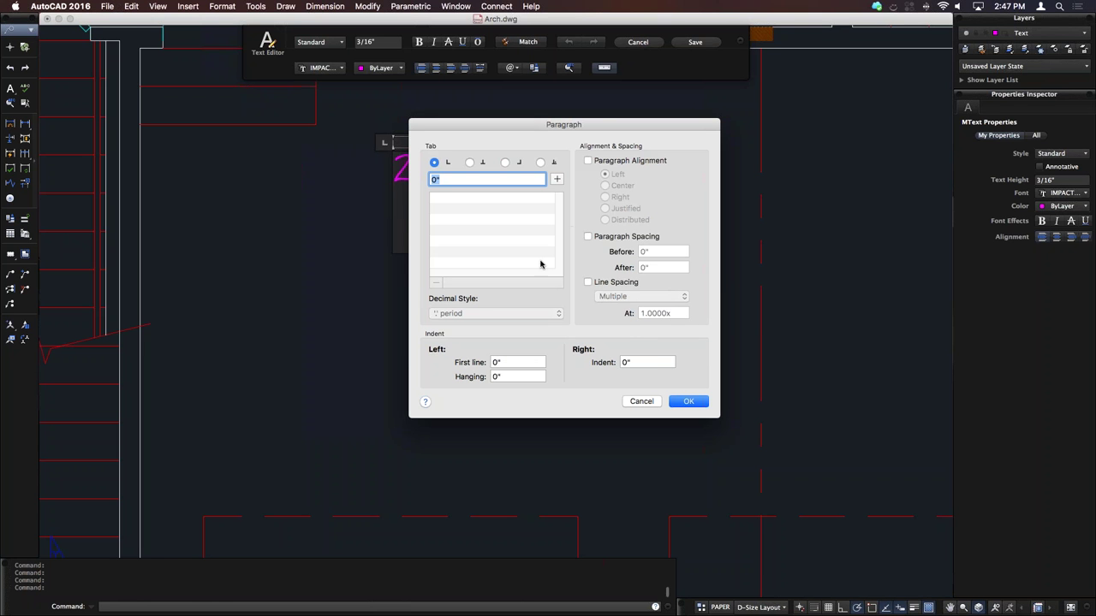
{"action": "left_click", "coordinate": [696, 403]}
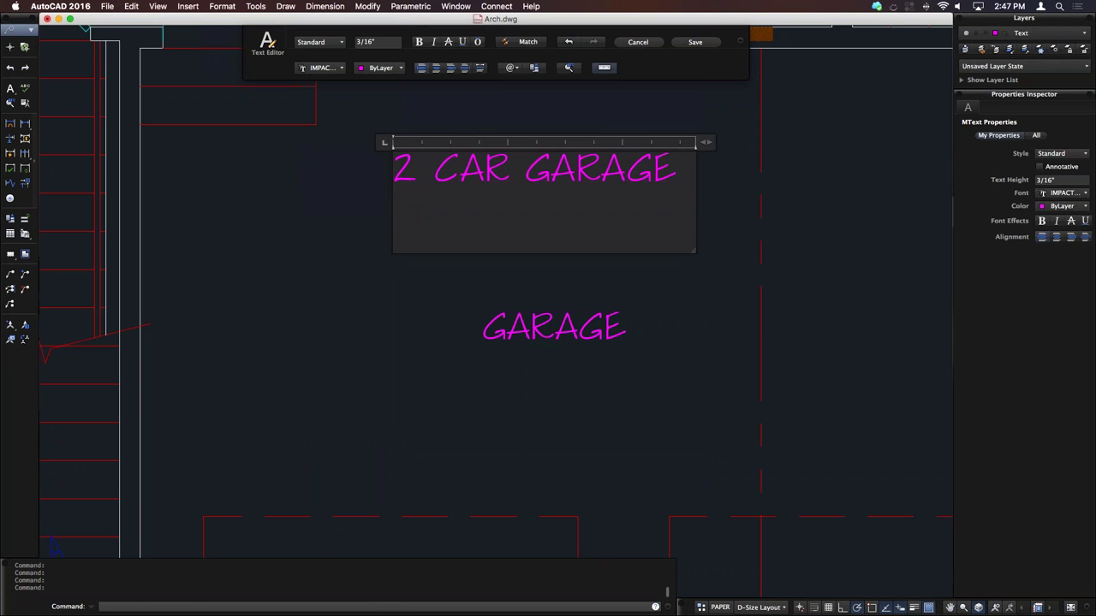
{"action": "key", "text": "Escape"}
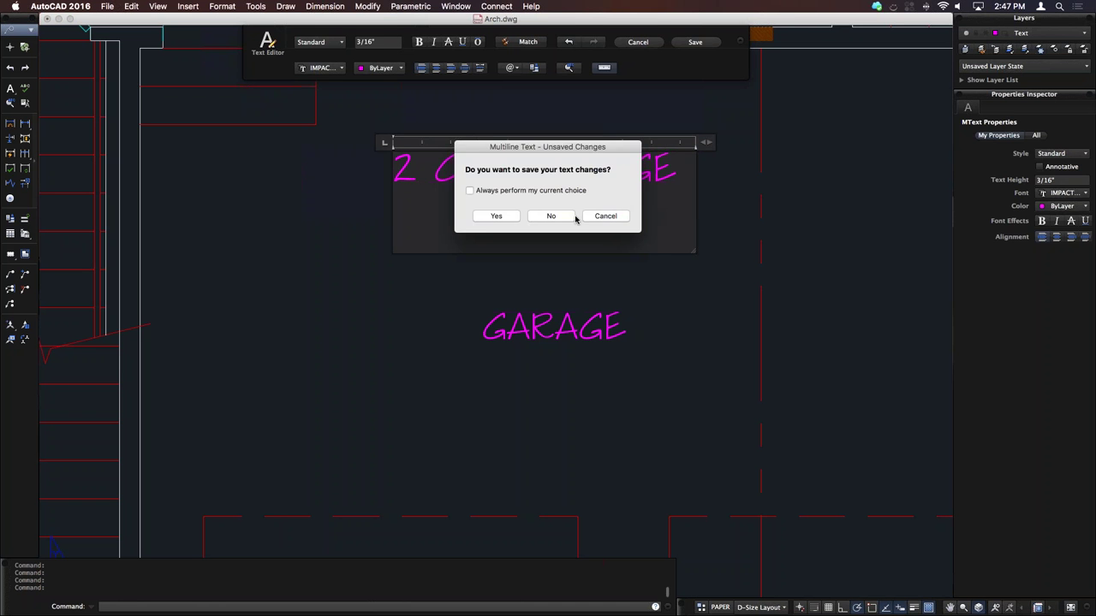
{"action": "left_click", "coordinate": [597, 216]}
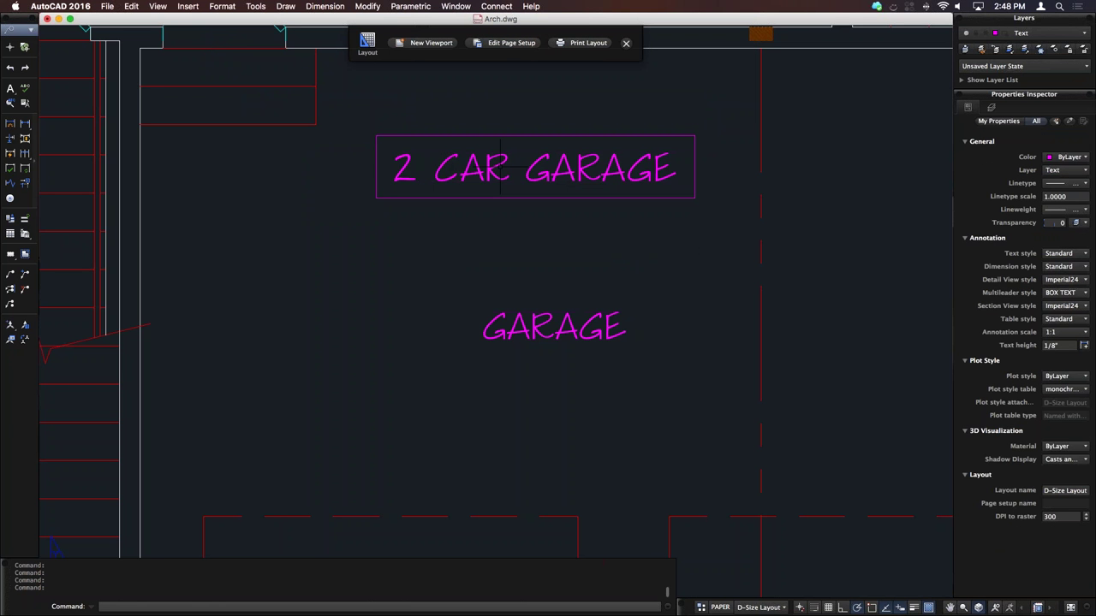